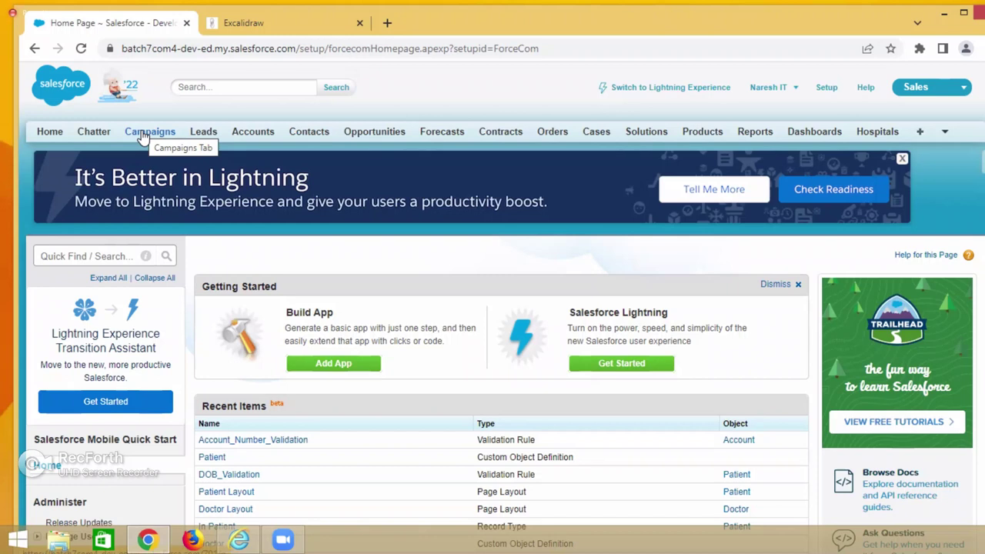
# Open the recently viewed Google.com lead and review its name and lead details
pyautogui.click(202, 134)
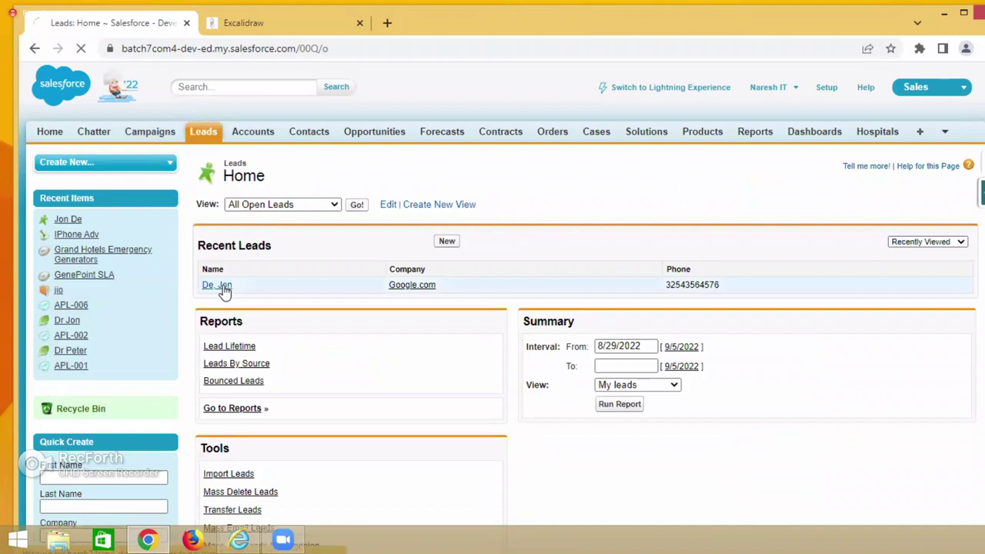
pyautogui.click(219, 286)
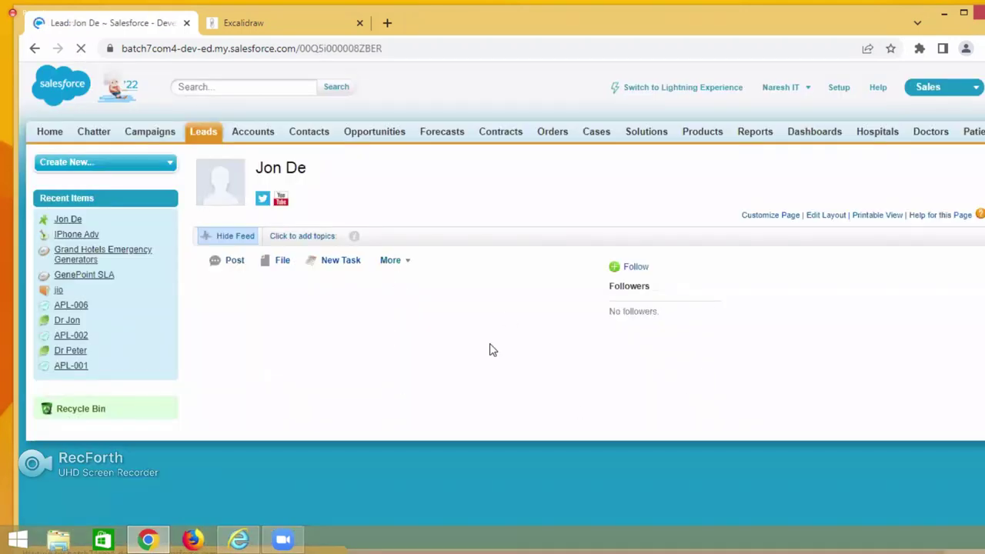
pyautogui.scroll(-2, 439, 370)
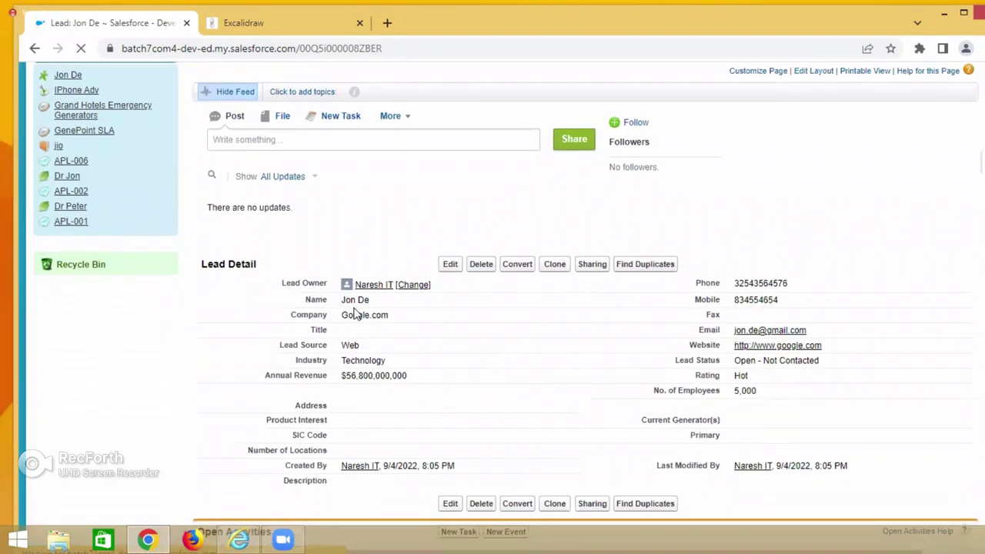
pyautogui.moveTo(343, 299); pyautogui.dragTo(377, 303)
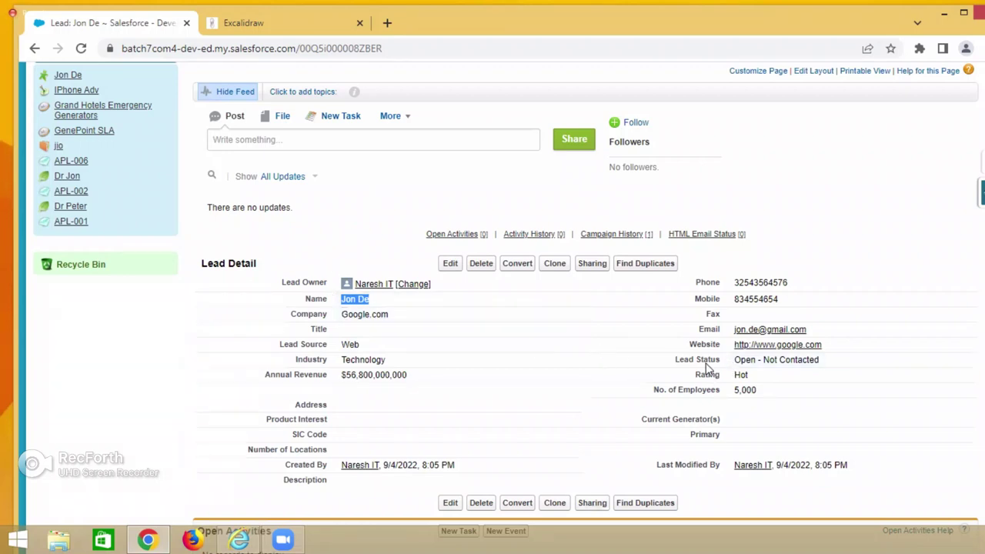
# Look through the Google.com lead's editable fields and leave the form without saving
pyautogui.click(451, 263)
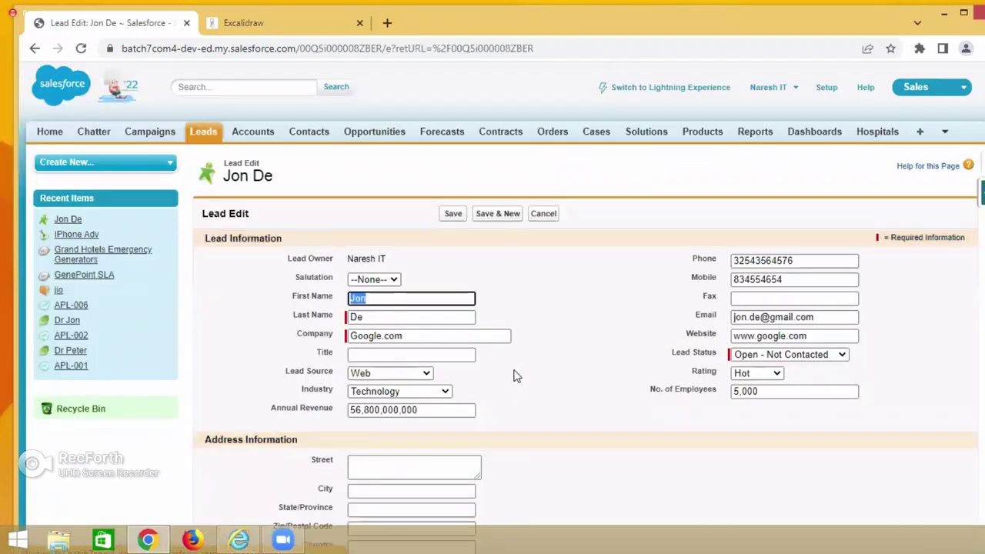
pyautogui.scroll(-2, 557, 477)
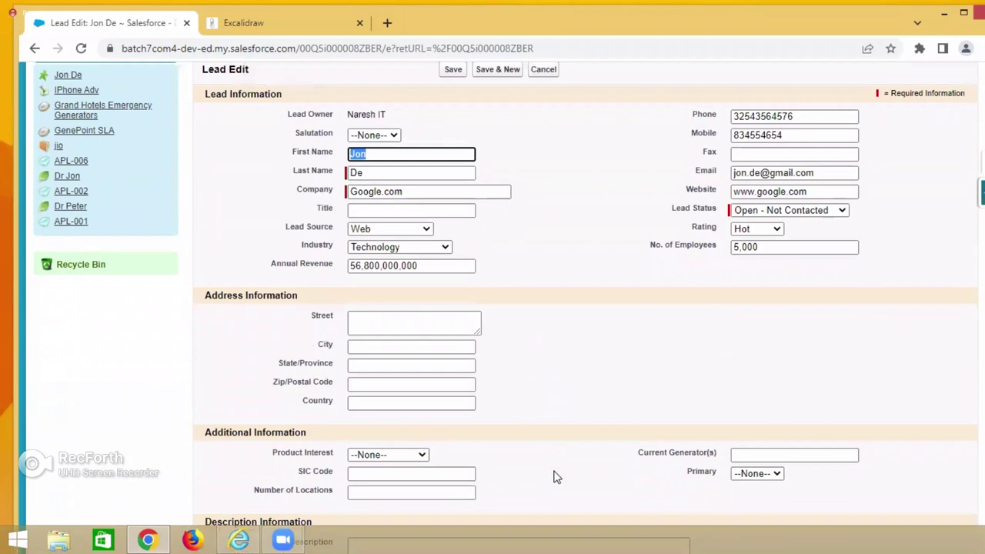
pyautogui.scroll(-1, 556, 473)
pyautogui.scroll(1, 554, 471)
pyautogui.scroll(3, 552, 475)
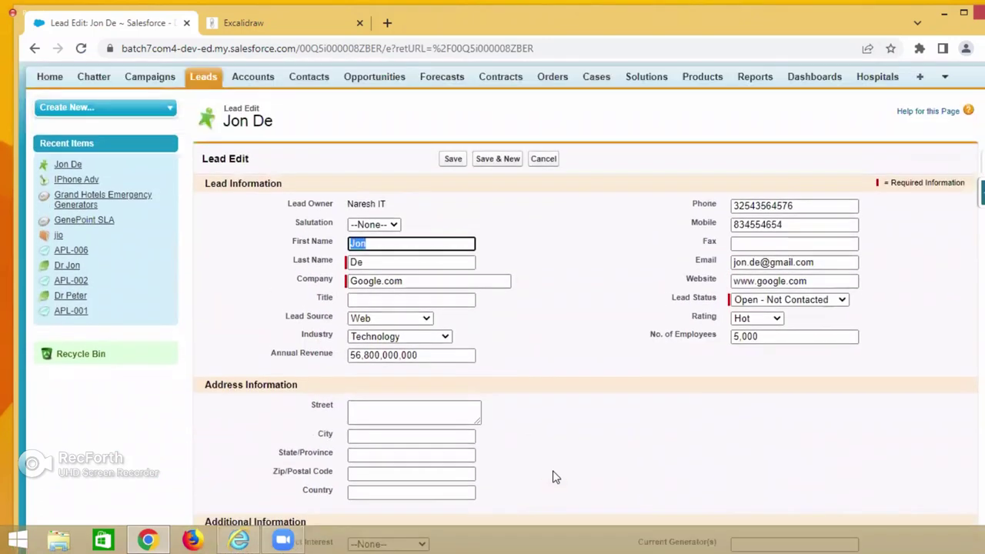
pyautogui.click(544, 213)
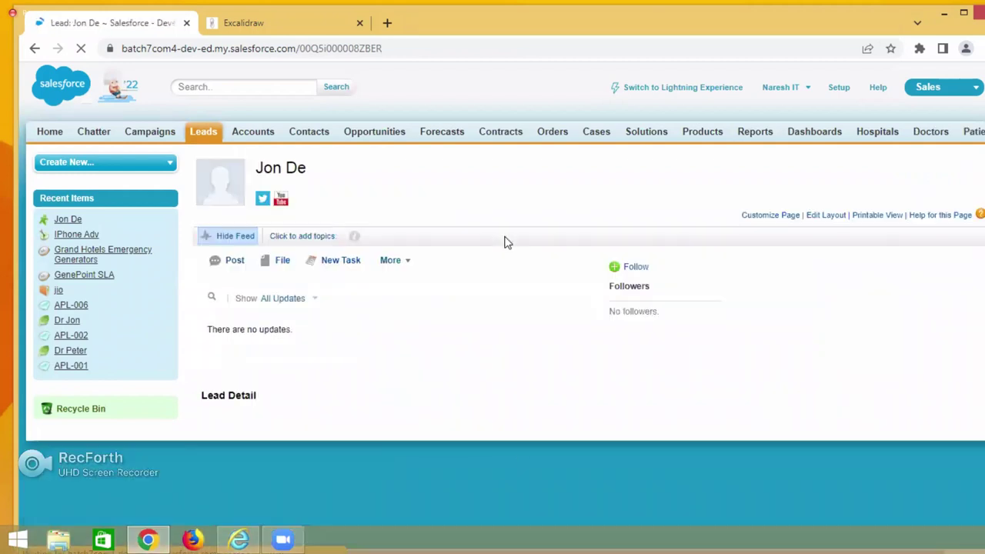
# Open the IPhone Adv campaign in a separate browser tab and check its Leads in Campaign figure
pyautogui.scroll(-3, 391, 413)
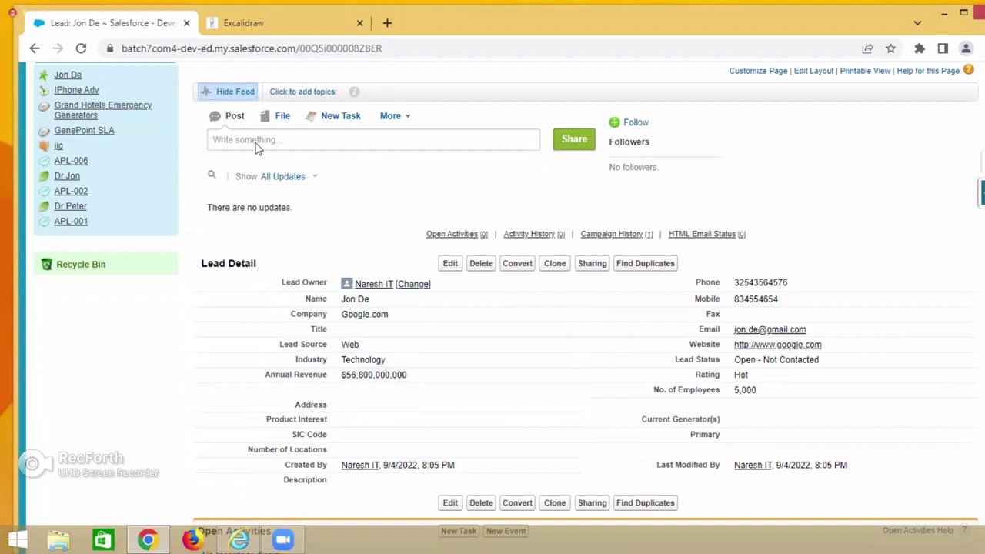
pyautogui.scroll(2, 277, 243)
pyautogui.rightClick(159, 132)
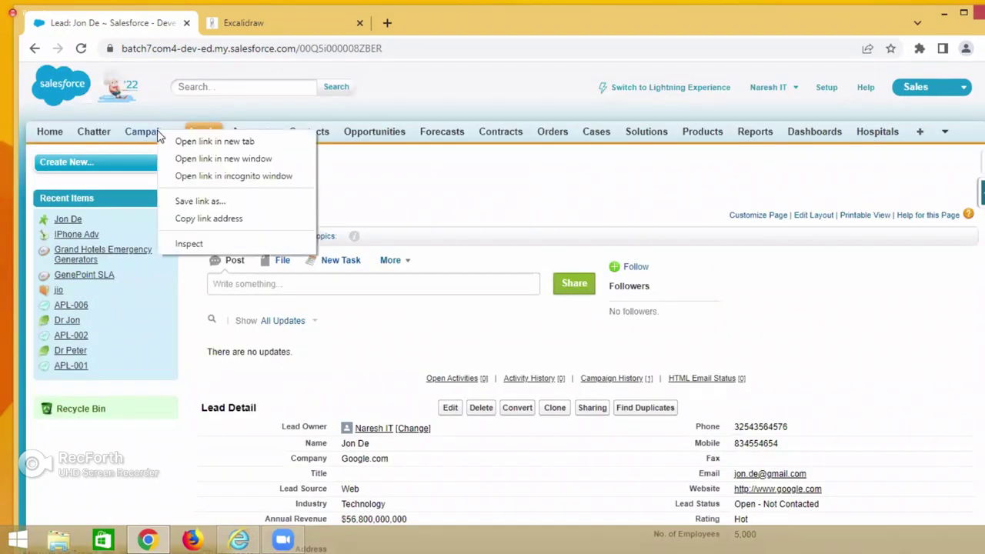
pyautogui.click(167, 142)
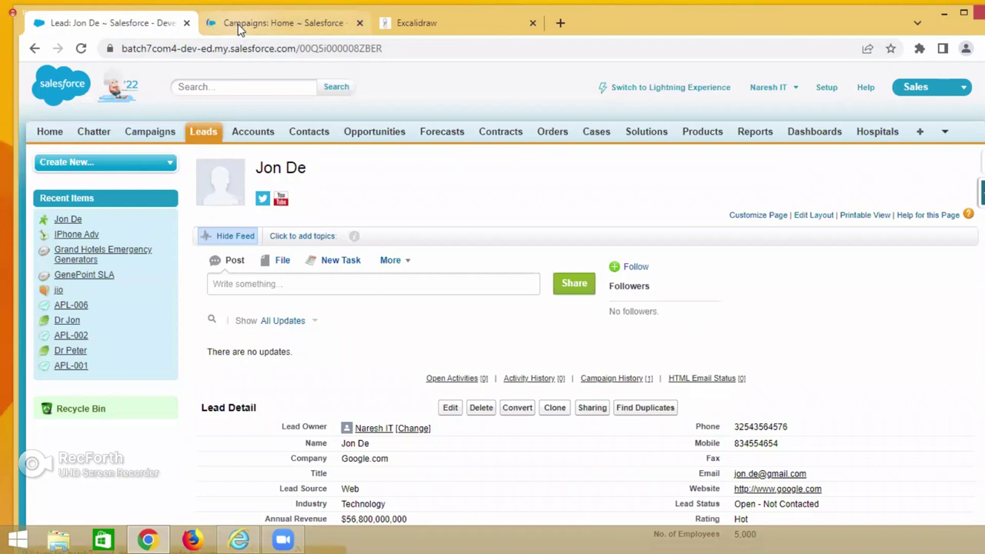
pyautogui.click(238, 29)
pyautogui.click(223, 287)
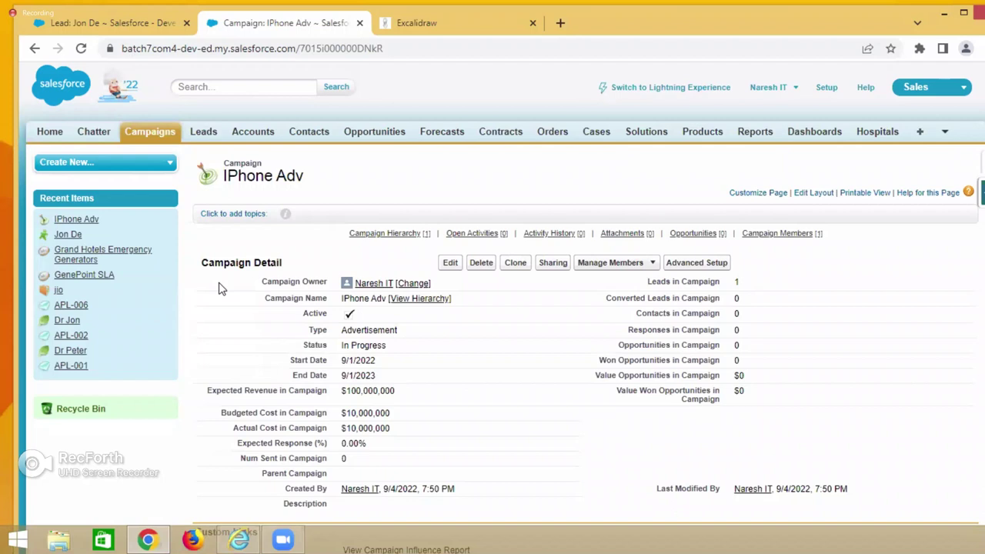
pyautogui.moveTo(649, 281); pyautogui.dragTo(735, 286)
pyautogui.doubleClick(737, 282)
# Compare the lead's details with the IPhone Adv campaign and view the lead conversion diagram in Excalidraw
pyautogui.click(148, 30)
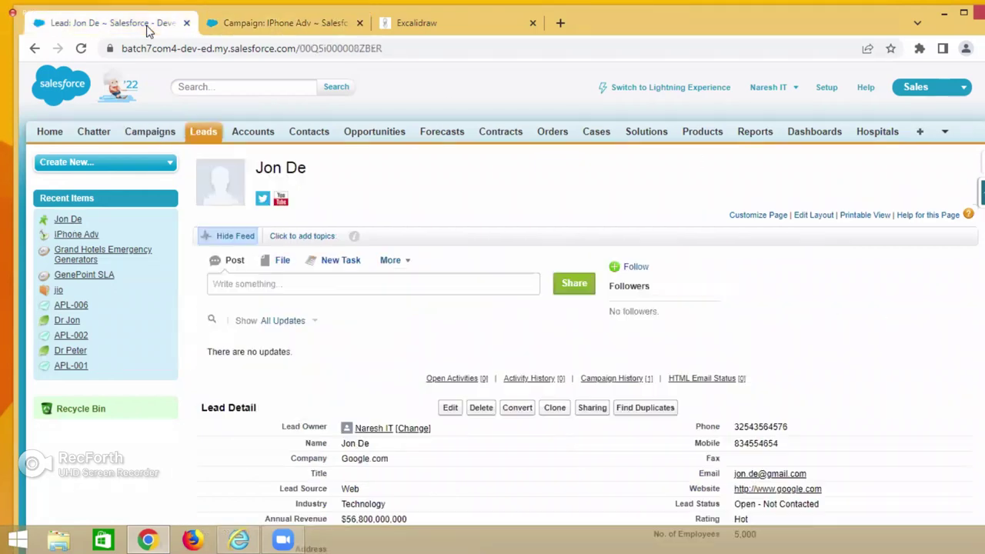
pyautogui.scroll(-3, 519, 282)
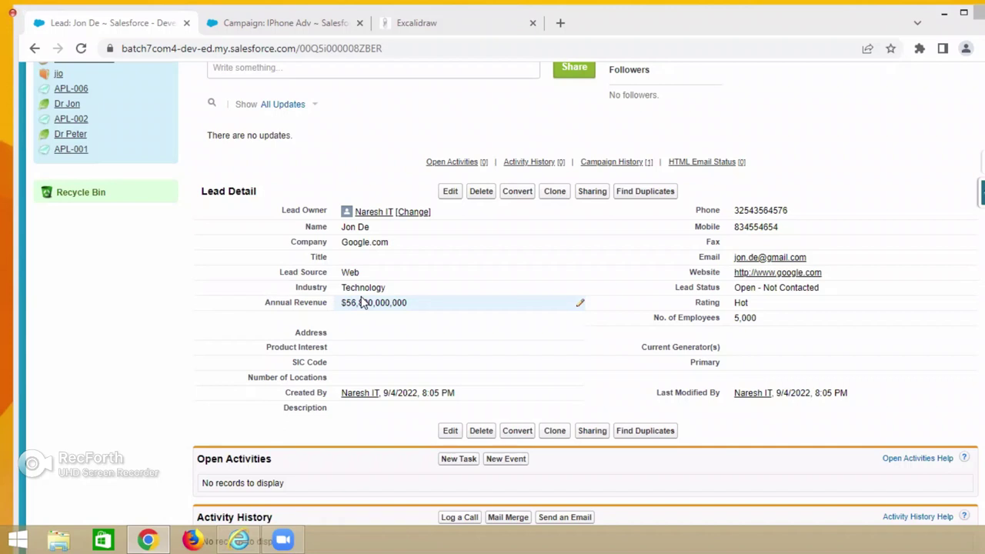
pyautogui.click(259, 23)
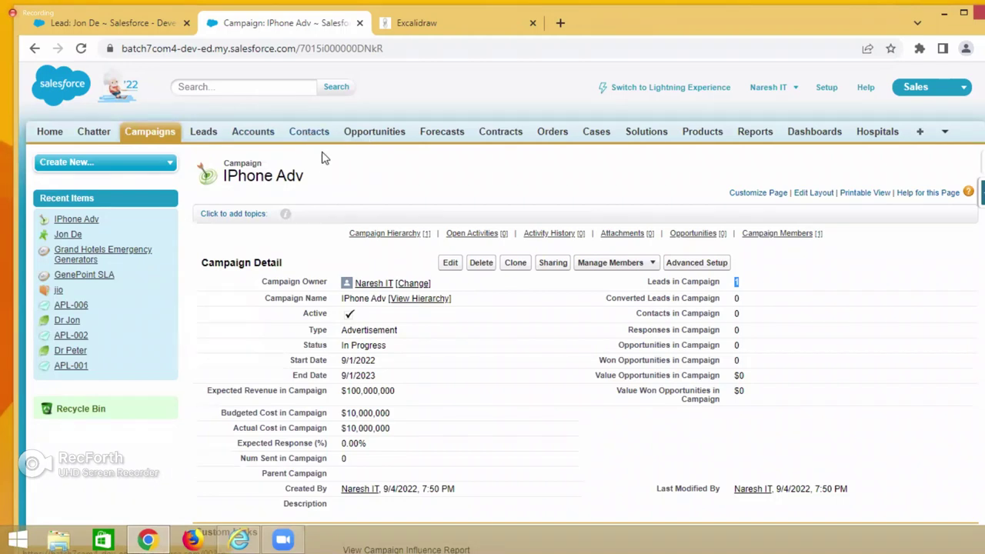
pyautogui.click(415, 23)
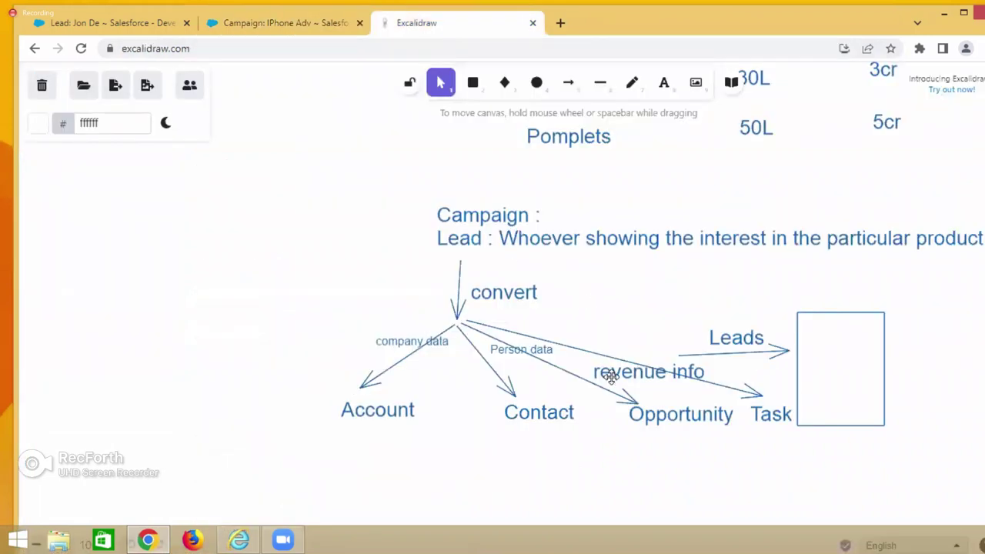
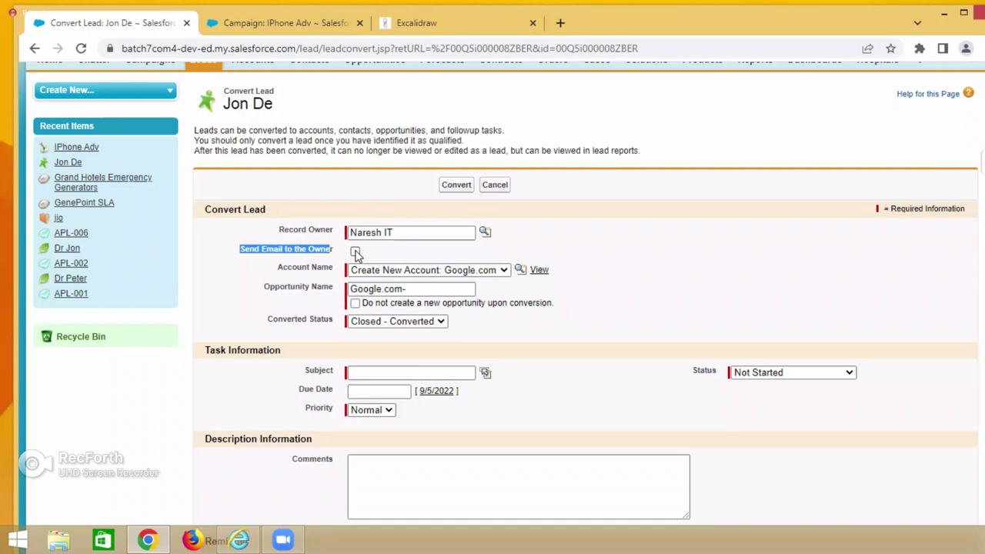
# On the Google.com lead's conversion form, name the opportunity Google.com-Opportunity
pyautogui.click(283, 267)
pyautogui.moveTo(278, 267); pyautogui.dragTo(332, 269)
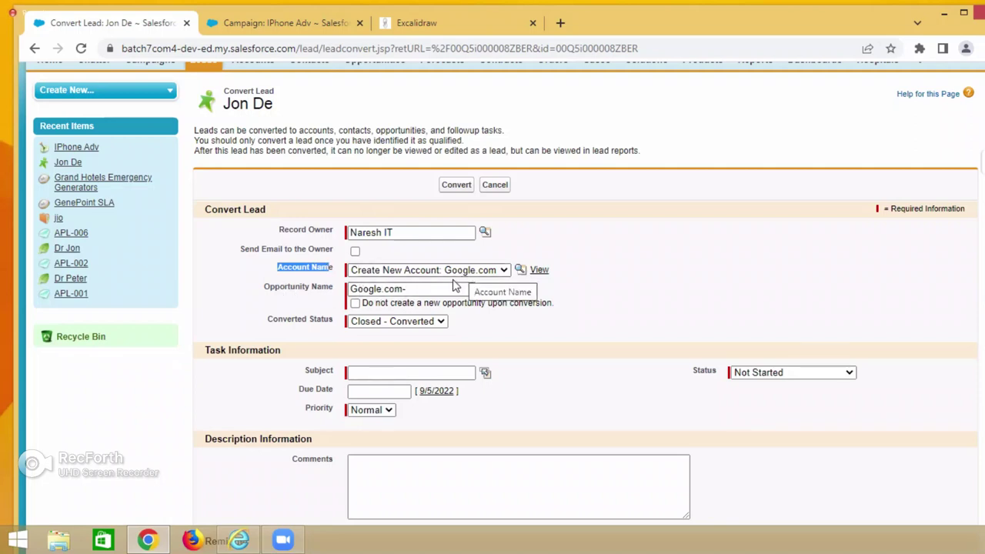
pyautogui.click(418, 290)
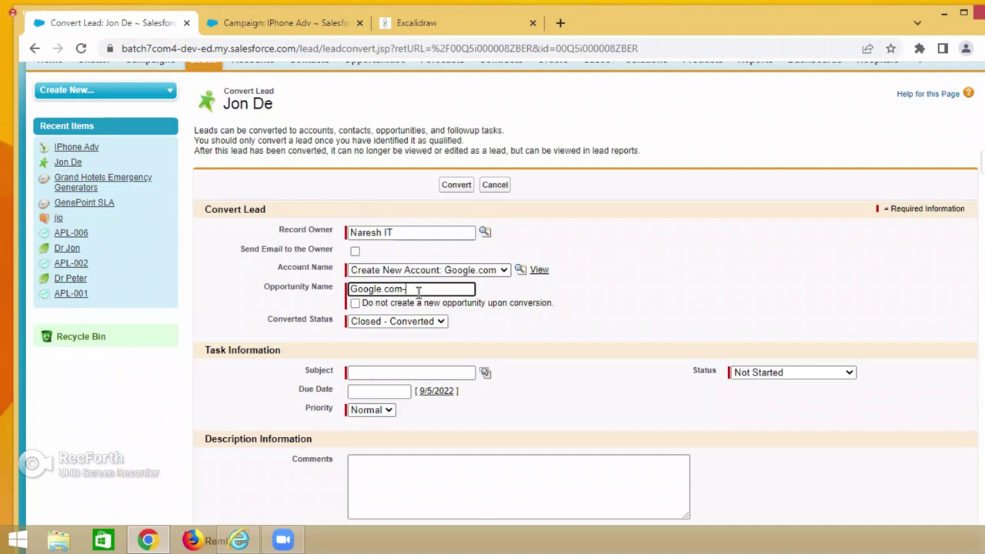
pyautogui.write('Opportunity')
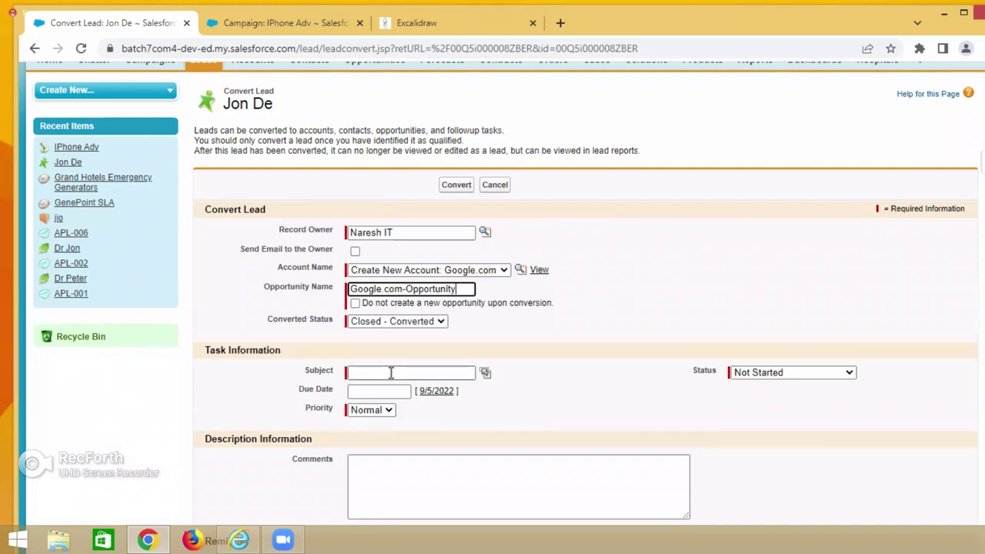
# Keep the converted status at Closed - Converted and set the follow-up task's subject to Google Oppty
pyautogui.click(270, 325)
pyautogui.moveTo(269, 326); pyautogui.dragTo(381, 326)
pyautogui.click(381, 325)
pyautogui.click(383, 322)
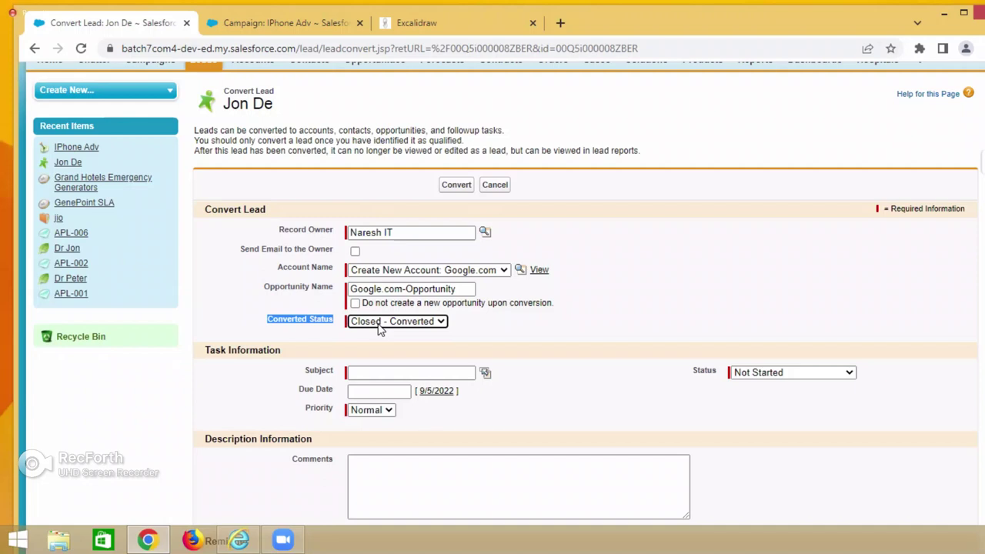
pyautogui.click(368, 372)
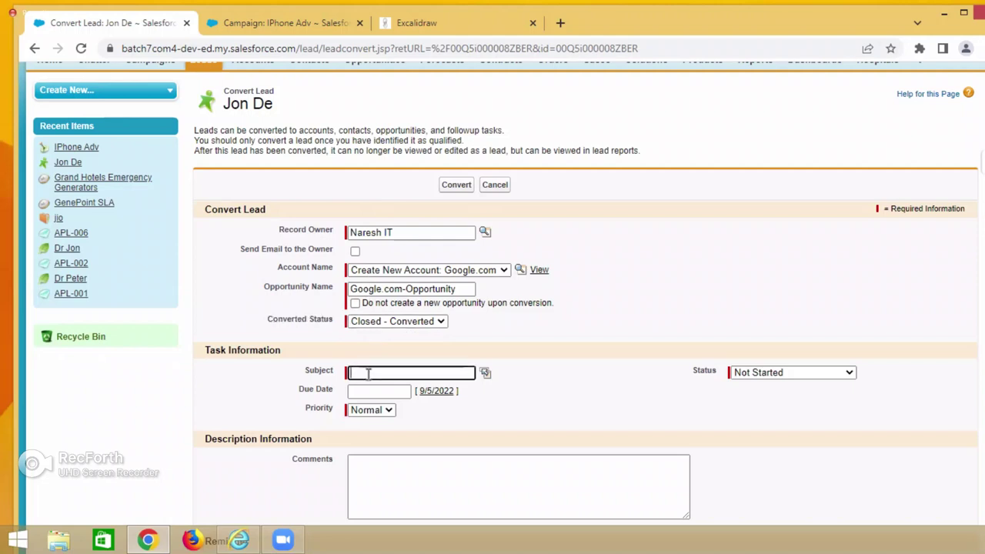
pyautogui.write('Google Oppty')
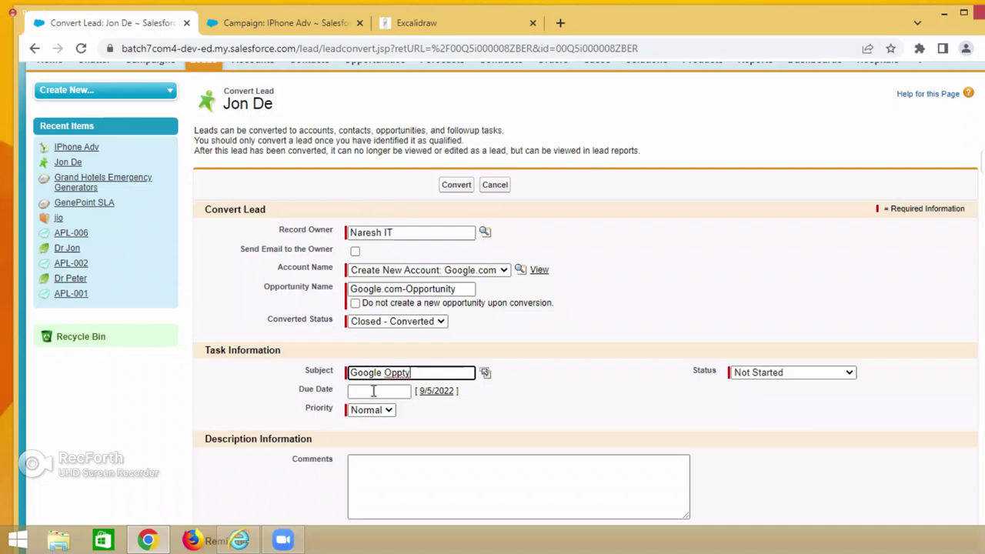
# Set the follow-up task's due date to 9/7/2022 and its priority to High
pyautogui.click(393, 392)
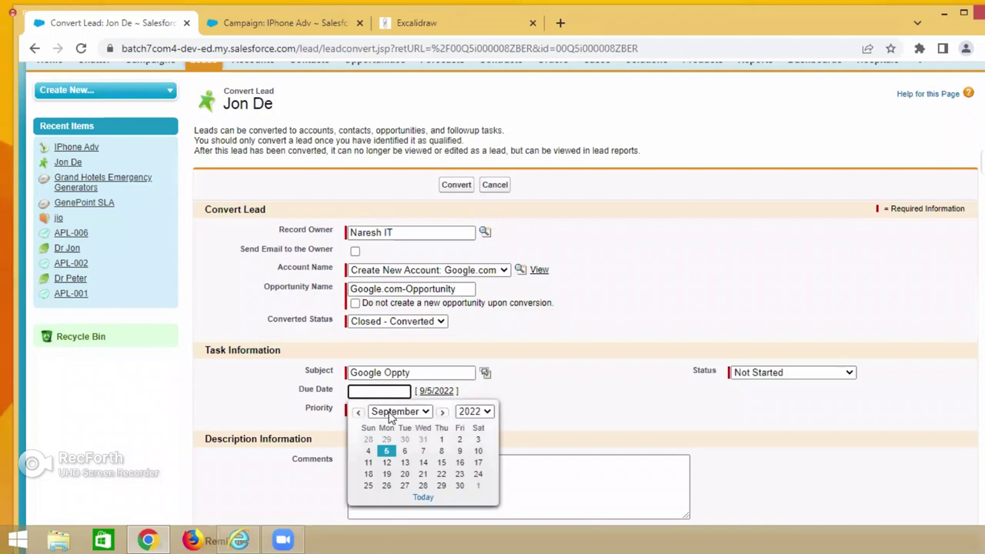
pyautogui.click(460, 485)
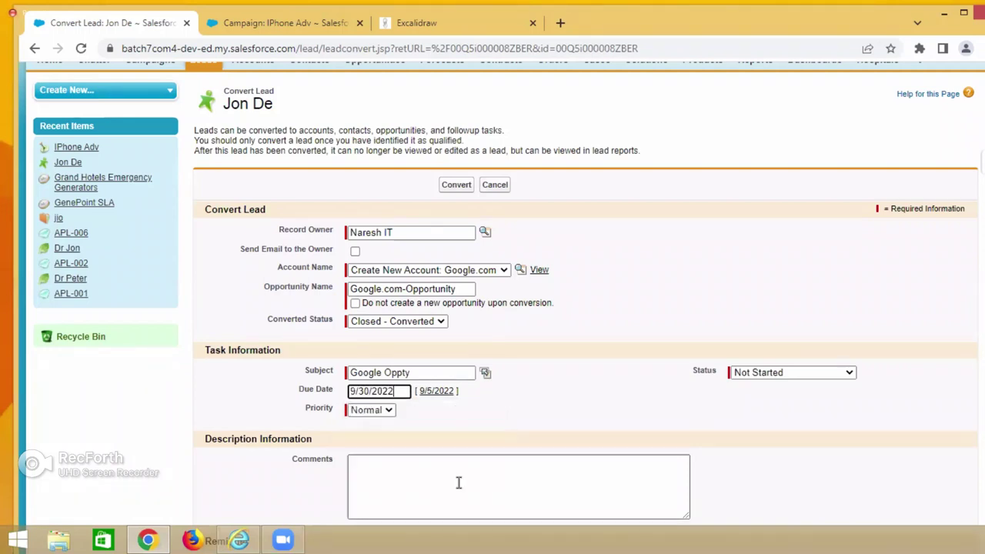
pyautogui.click(393, 392)
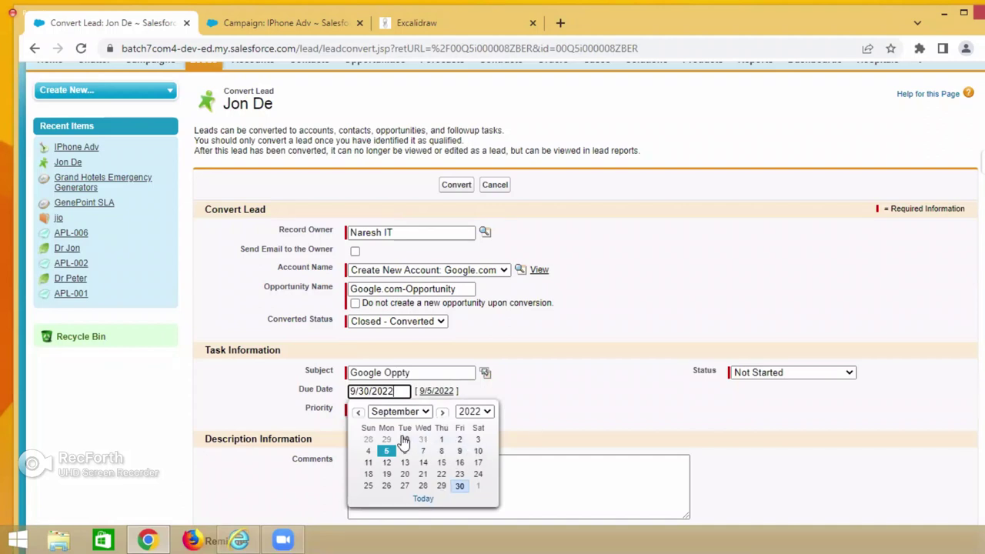
pyautogui.click(423, 451)
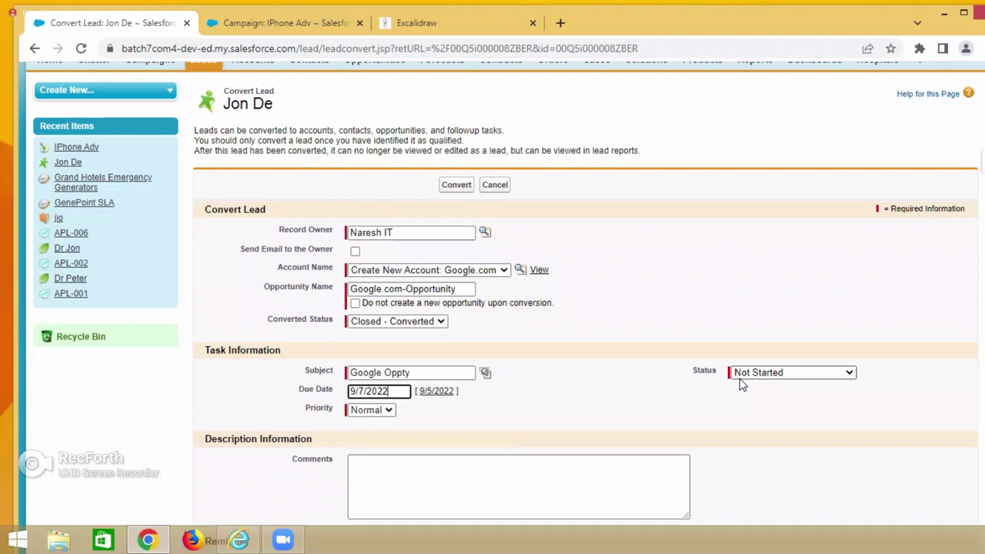
pyautogui.click(368, 414)
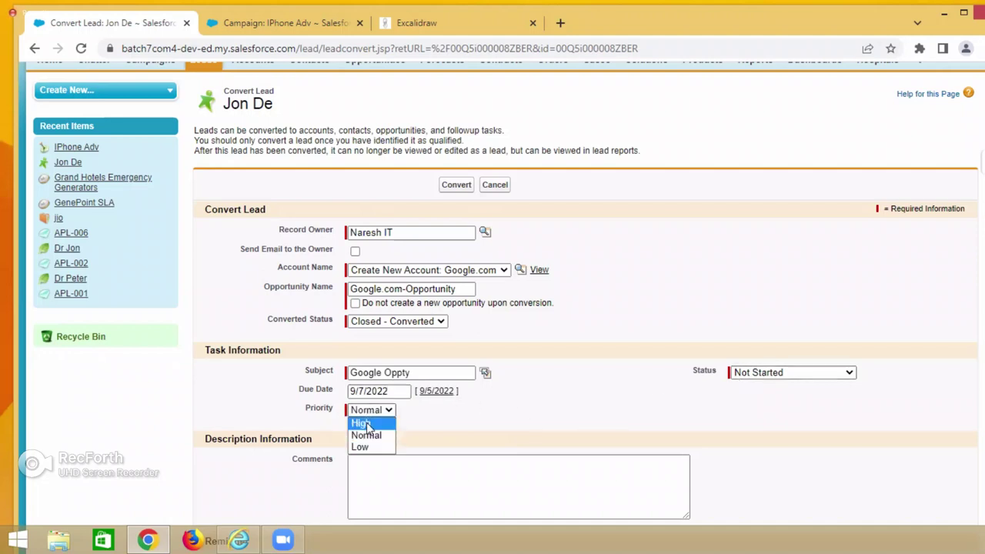
pyautogui.click(363, 424)
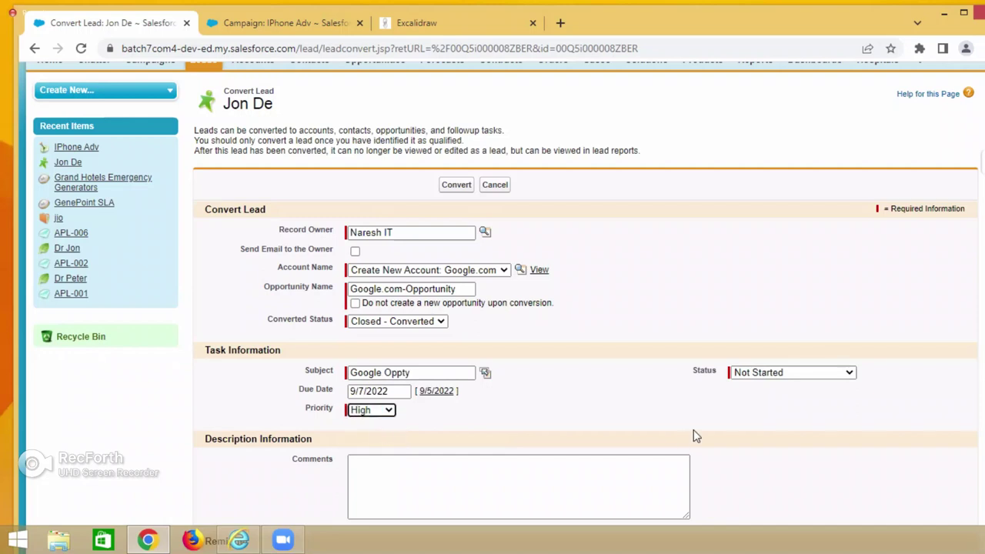
# Review the reminder, account and opportunity fields and try to convert the Google.com lead
pyautogui.scroll(-3, 609, 464)
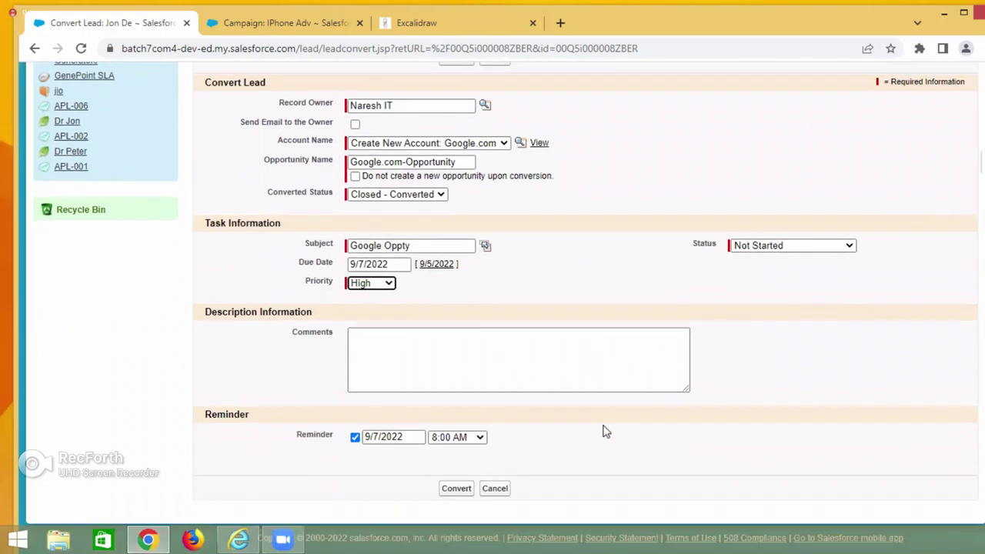
pyautogui.moveTo(293, 440); pyautogui.dragTo(339, 440)
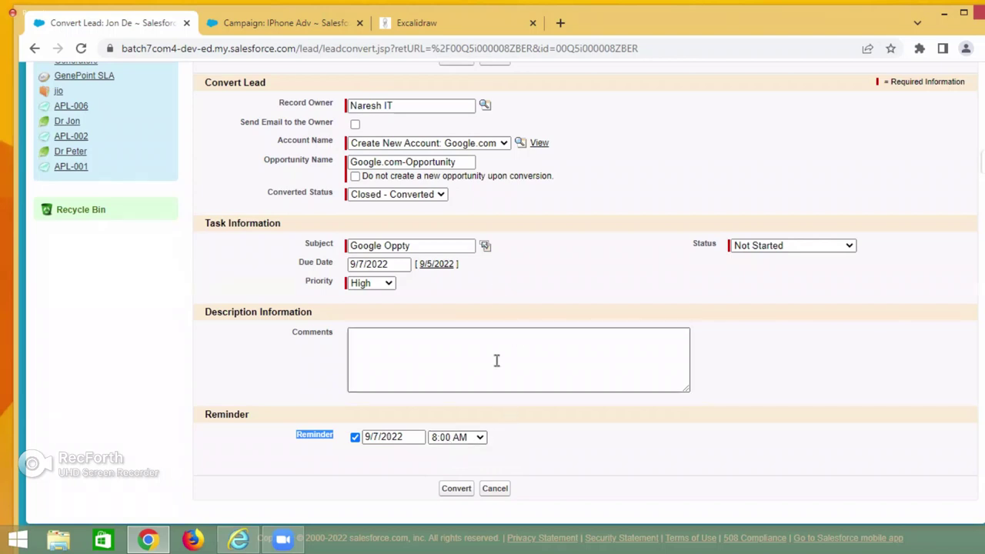
pyautogui.scroll(1, 496, 362)
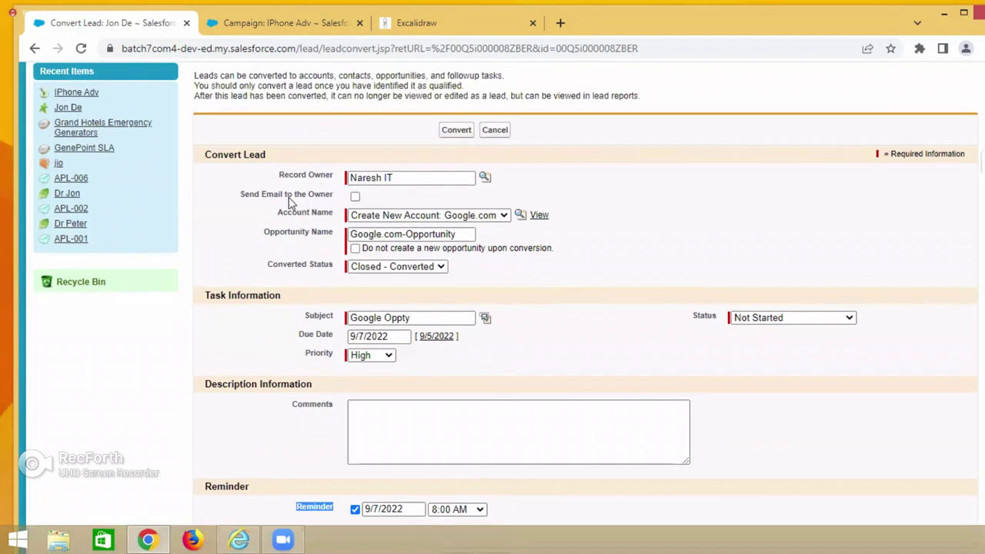
pyautogui.moveTo(280, 214); pyautogui.dragTo(329, 218)
pyautogui.moveTo(266, 232); pyautogui.dragTo(320, 240)
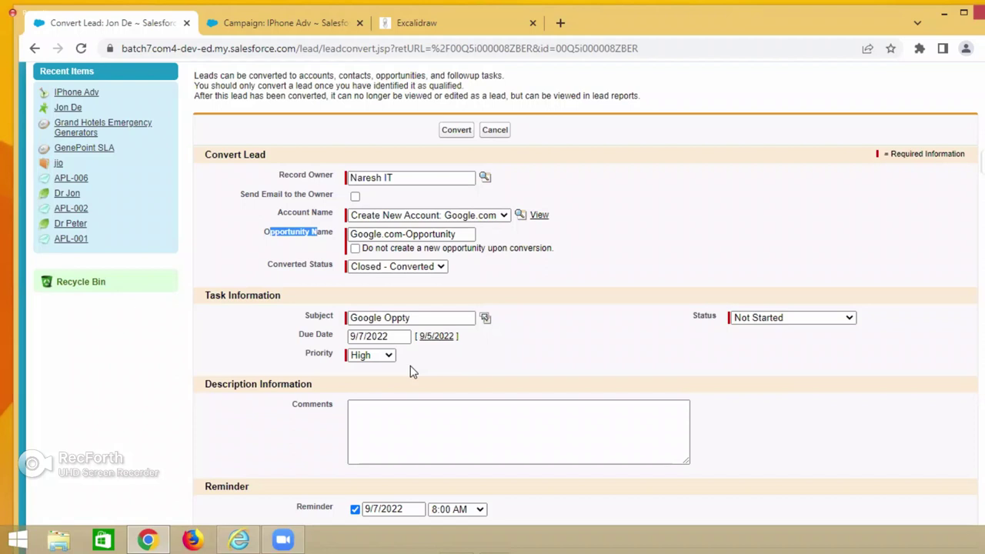
pyautogui.click(455, 132)
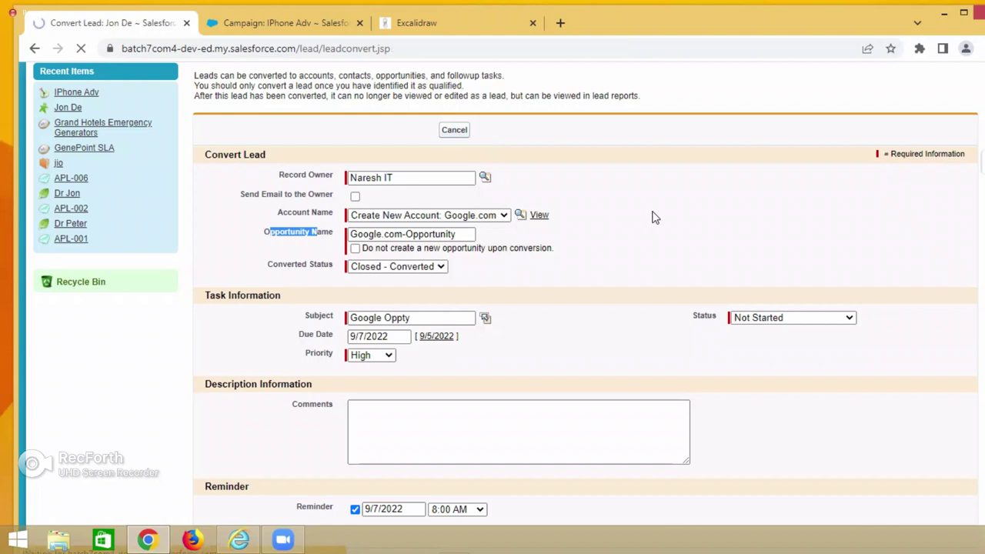
pyautogui.scroll(-1, 613, 368)
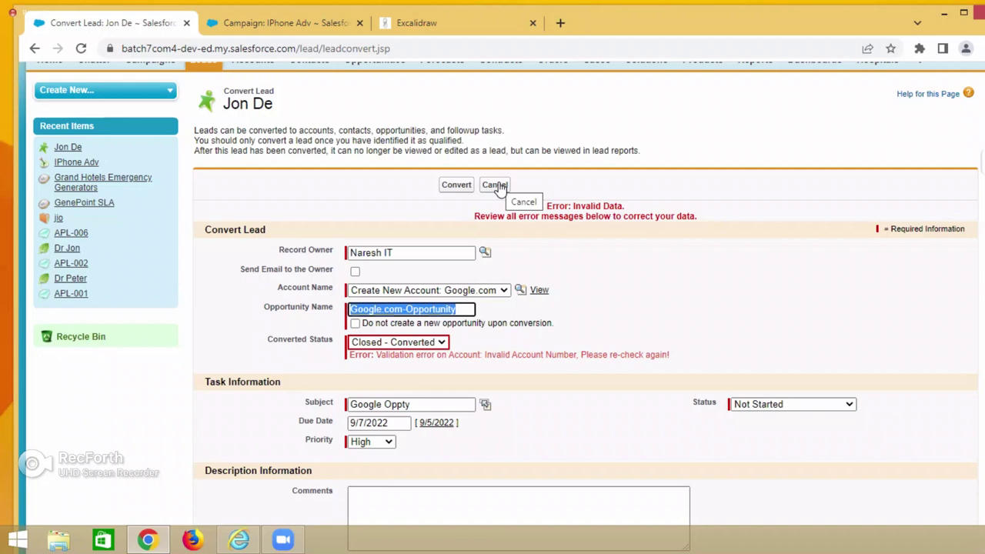
# Duplicate the lead conversion page into a new browser tab and open the Google.com lead's details there
pyautogui.rightClick(99, 24)
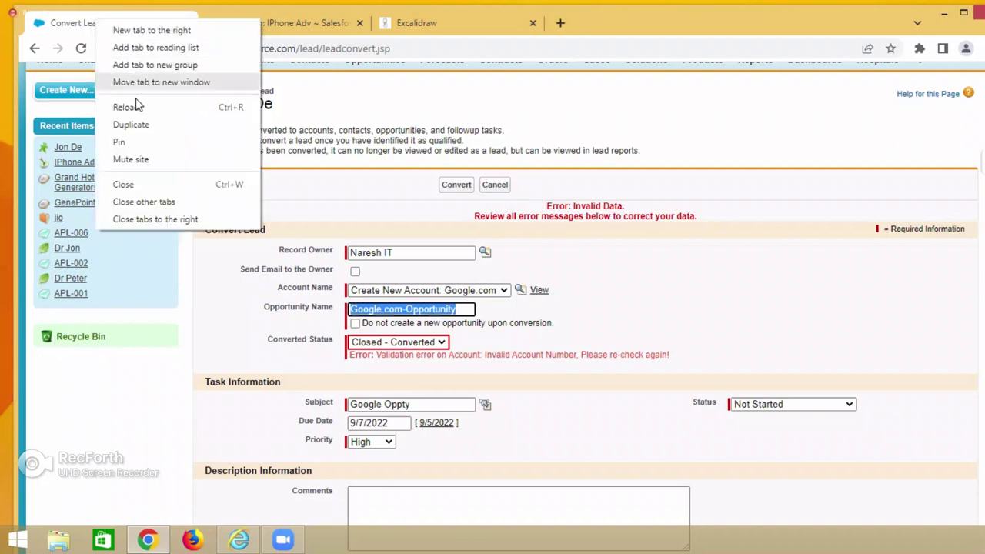
pyautogui.click(139, 125)
pyautogui.scroll(1, 171, 166)
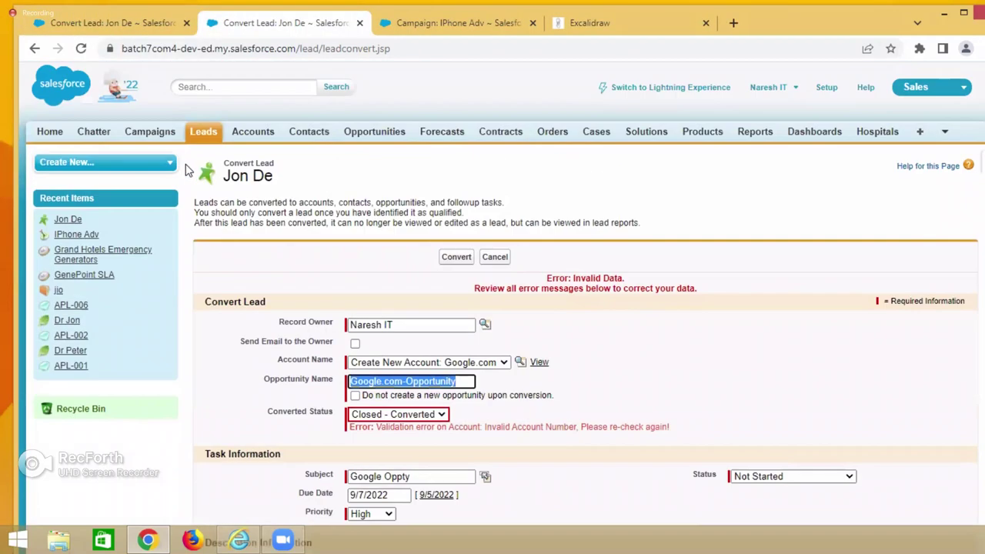
pyautogui.click(206, 136)
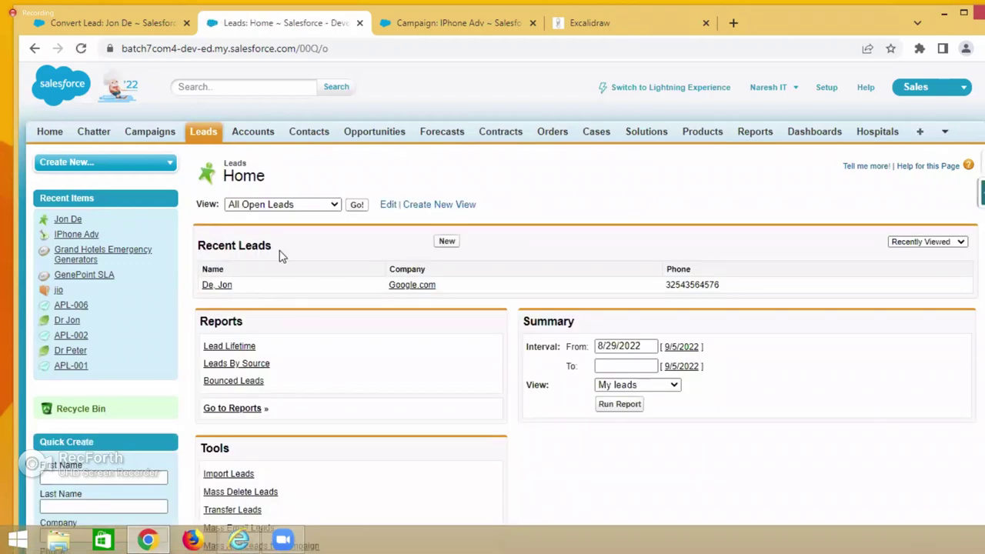
pyautogui.click(231, 289)
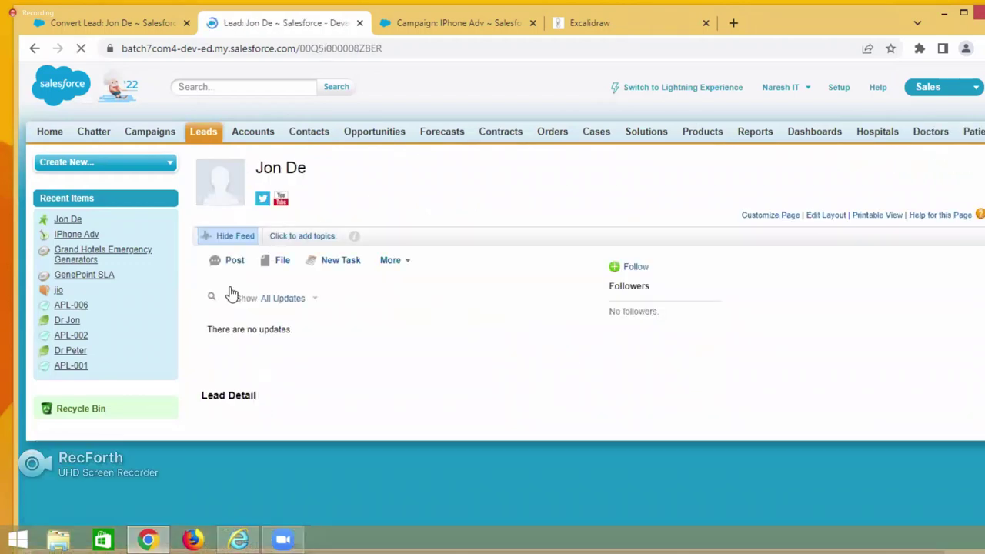
pyautogui.scroll(-2, 275, 341)
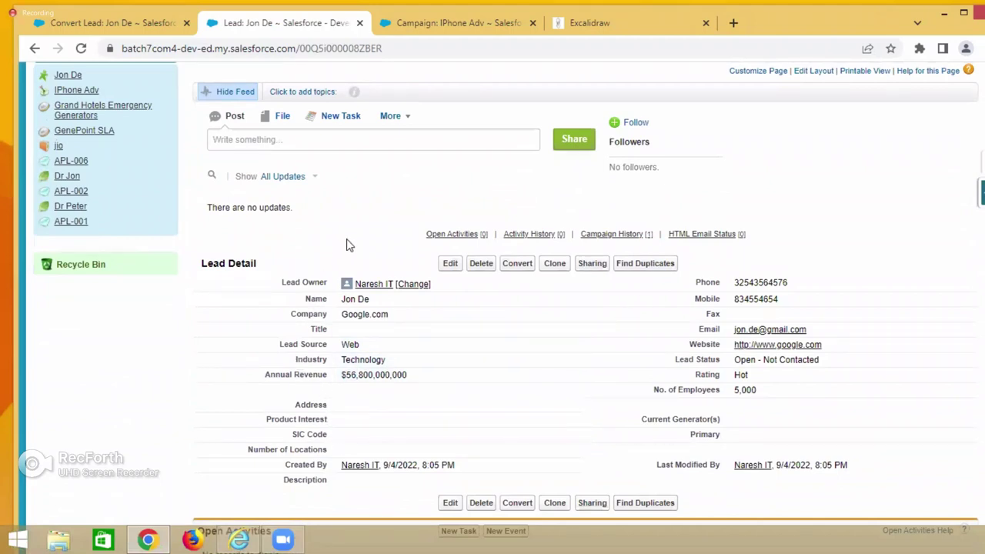
# Search the Google.com lead page for "Account", reopen the lead and check its fields for an account number
pyautogui.hotkey('ctrl', 'f')
pyautogui.write('Account')
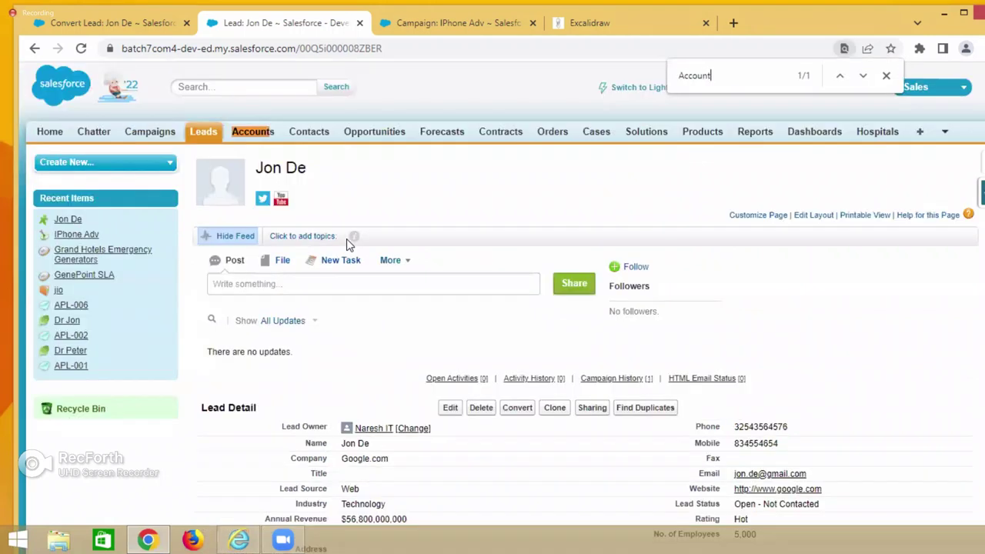
pyautogui.scroll(-3, 392, 301)
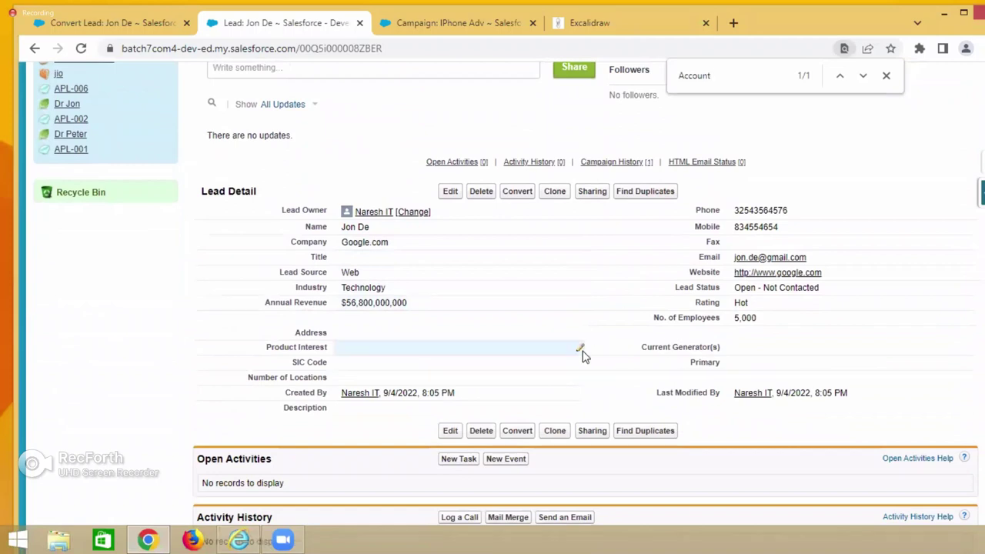
pyautogui.scroll(3, 583, 356)
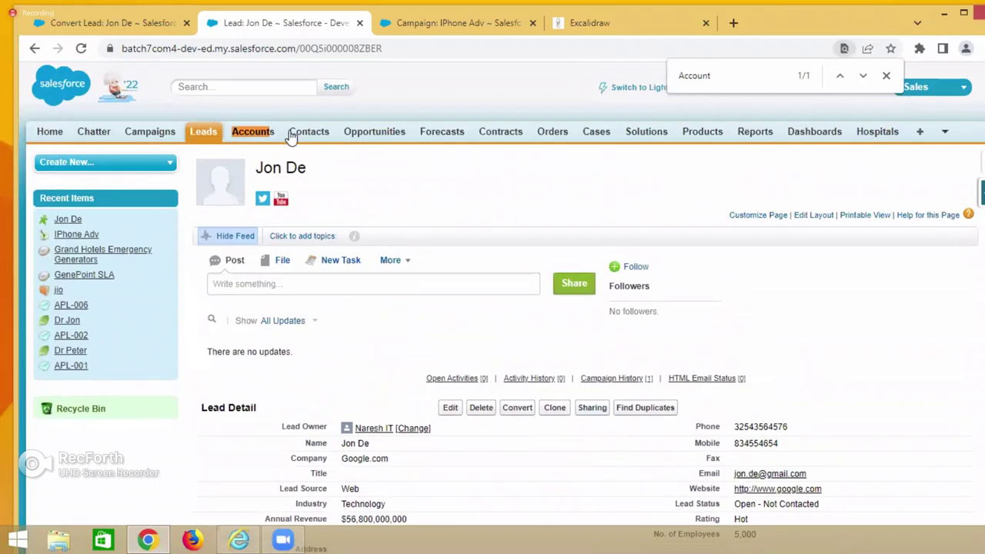
pyautogui.click(213, 131)
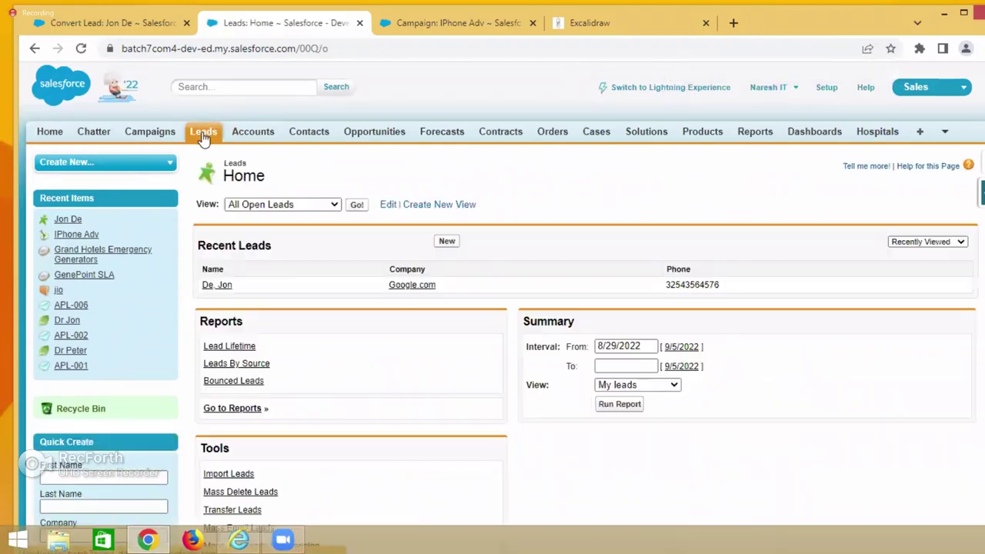
pyautogui.click(224, 286)
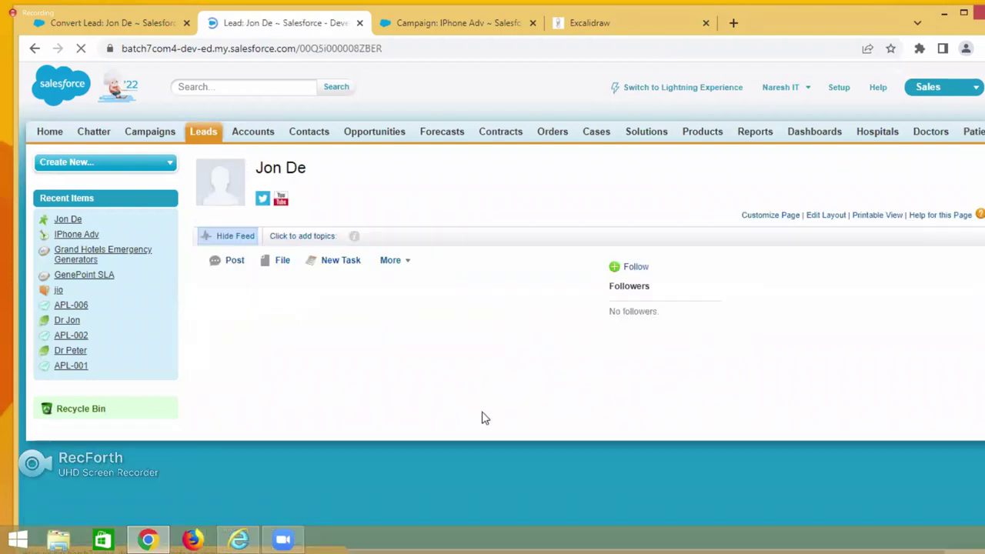
pyautogui.scroll(-3, 431, 369)
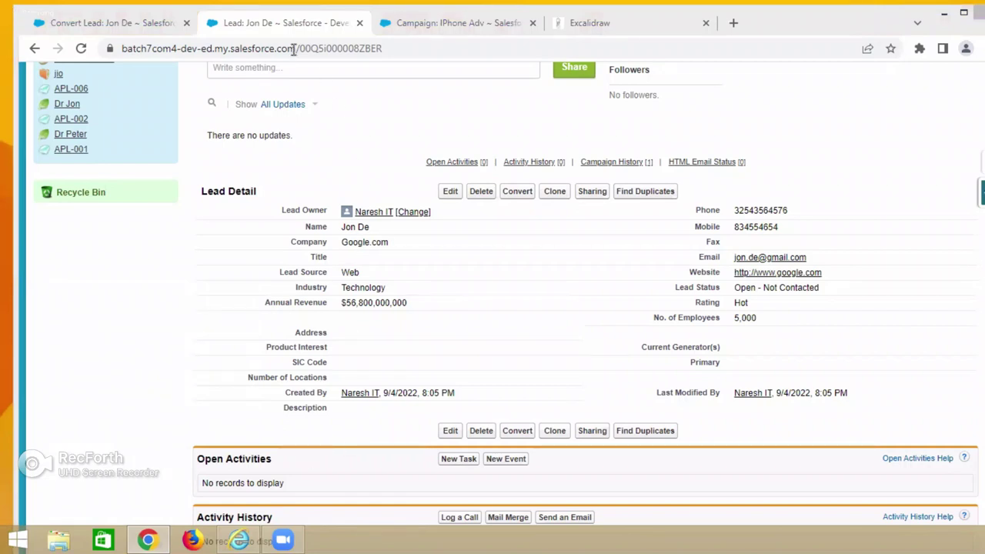
# In another duplicate of the lead conversion page, go to Setup and open the validation rules for Accounts
pyautogui.click(126, 29)
pyautogui.rightClick(125, 29)
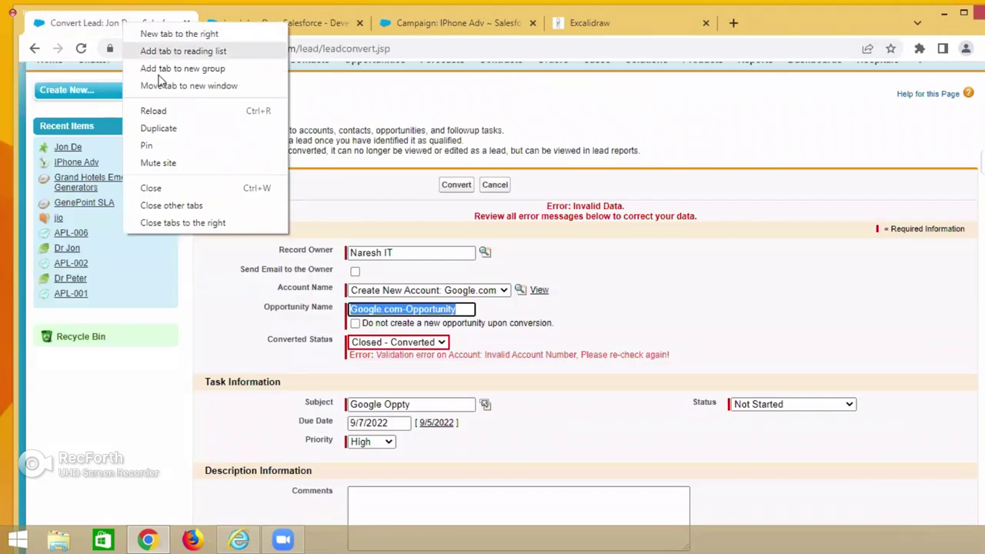
pyautogui.click(167, 131)
pyautogui.scroll(1, 162, 195)
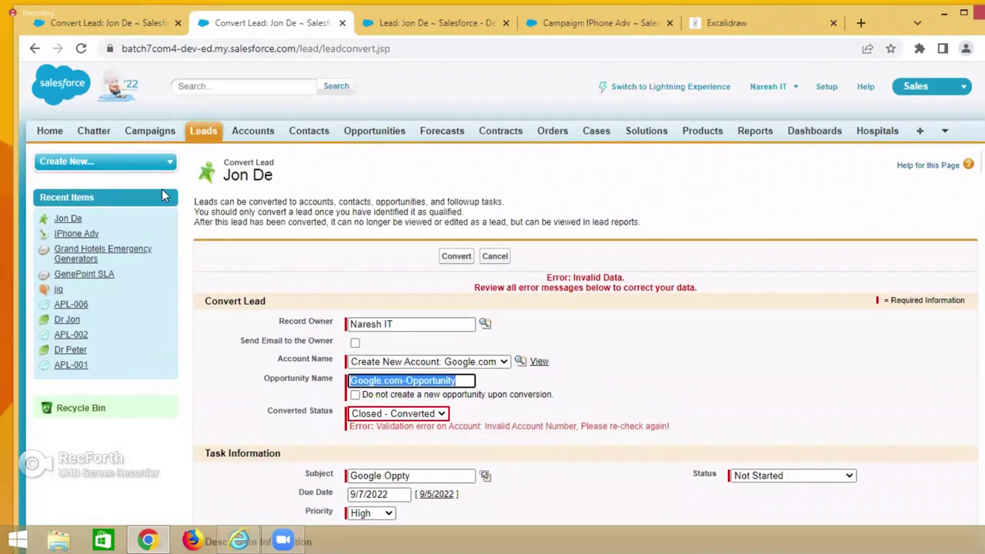
pyautogui.click(826, 88)
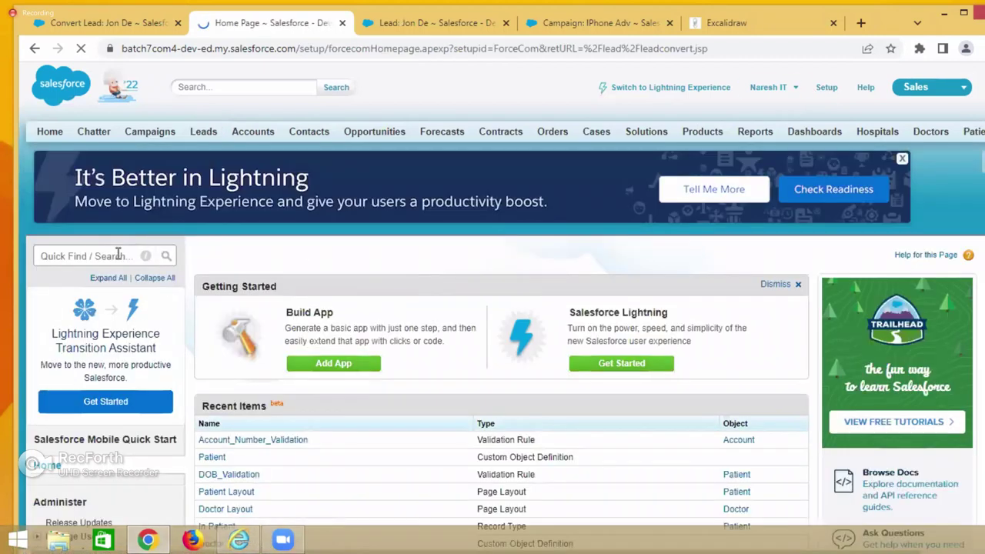
pyautogui.click(118, 255)
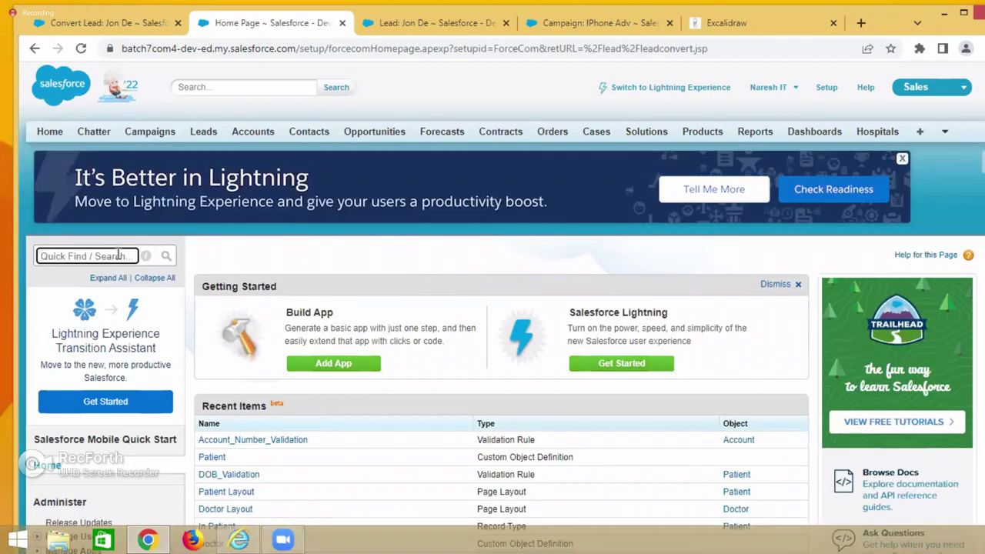
pyautogui.write('Account')
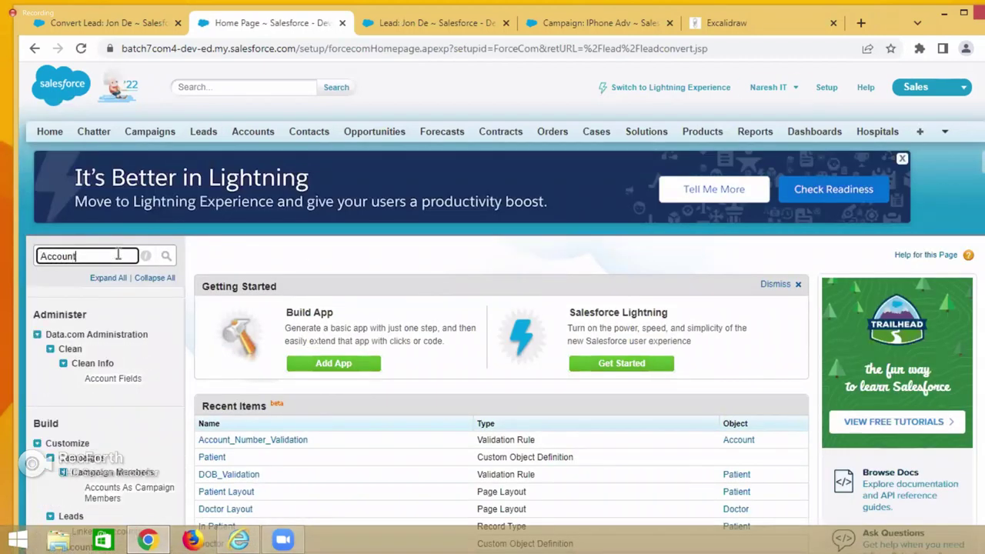
pyautogui.scroll(-4, 107, 331)
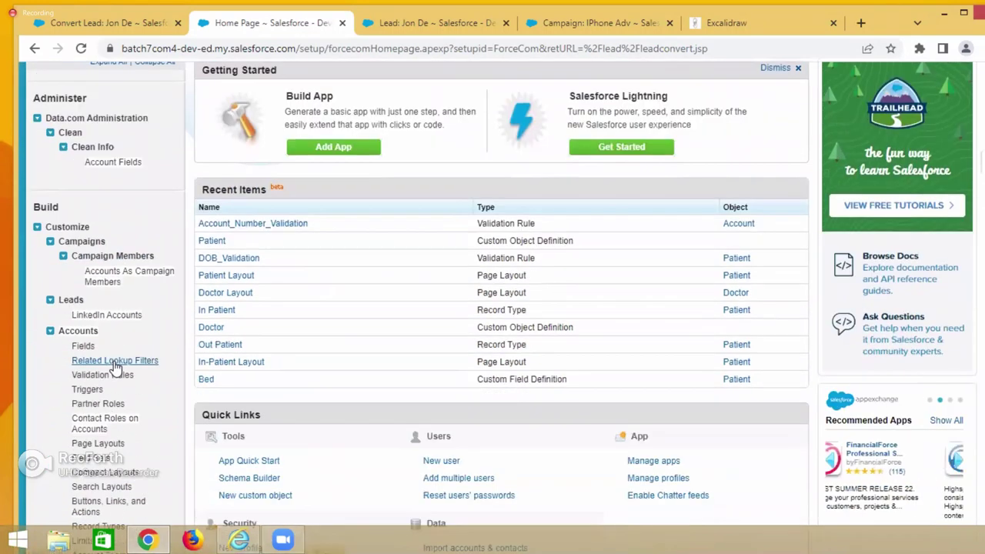
pyautogui.click(92, 306)
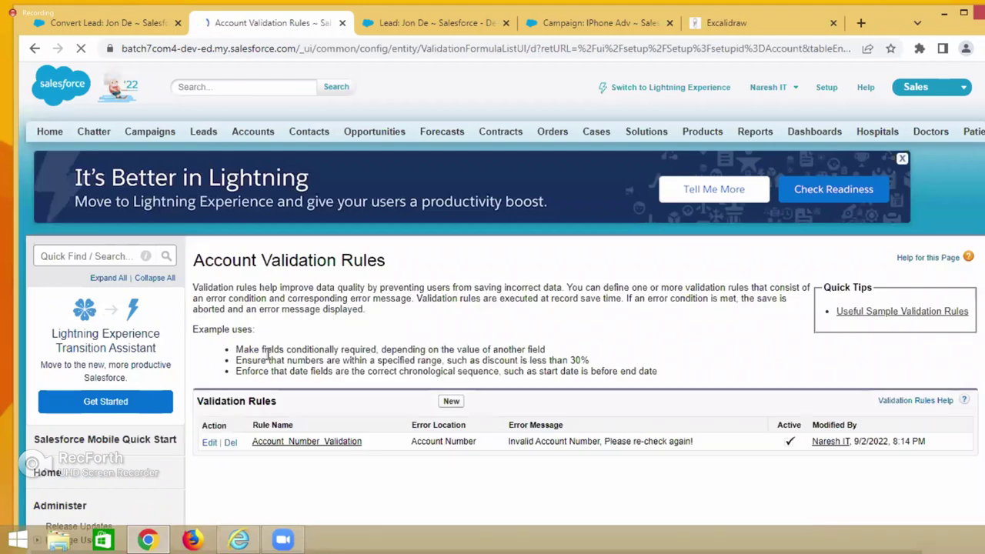
# Deactivate the Account_Number_Validation rule and save it
pyautogui.scroll(-2, 254, 339)
pyautogui.click(209, 298)
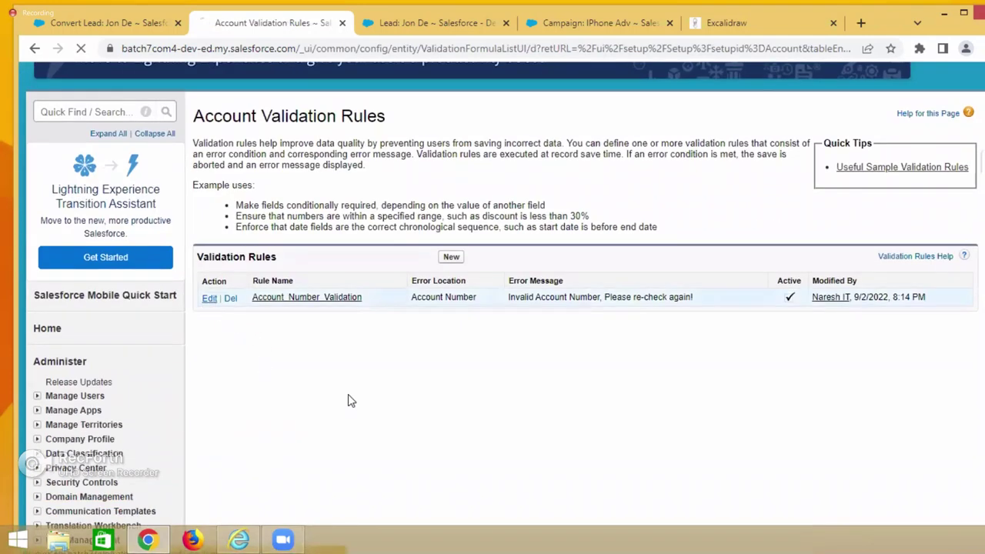
pyautogui.click(261, 377)
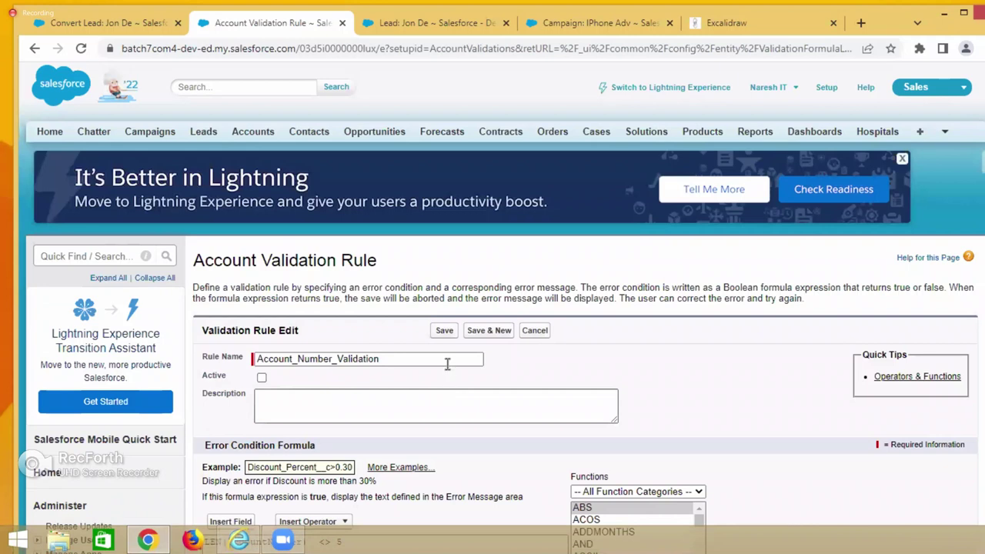
pyautogui.click(443, 331)
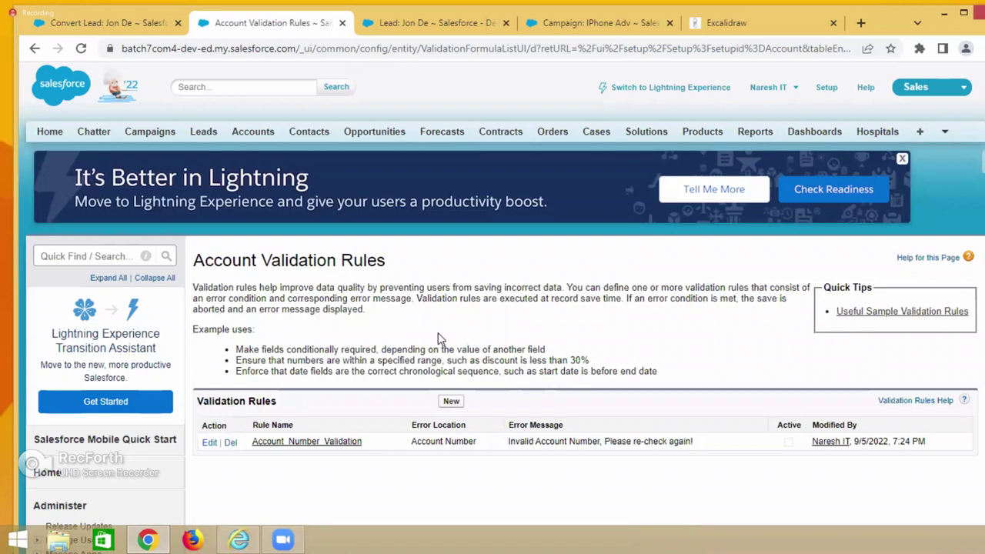
# Return to the Google.com lead's filled-in conversion form and convert the lead
pyautogui.click(99, 23)
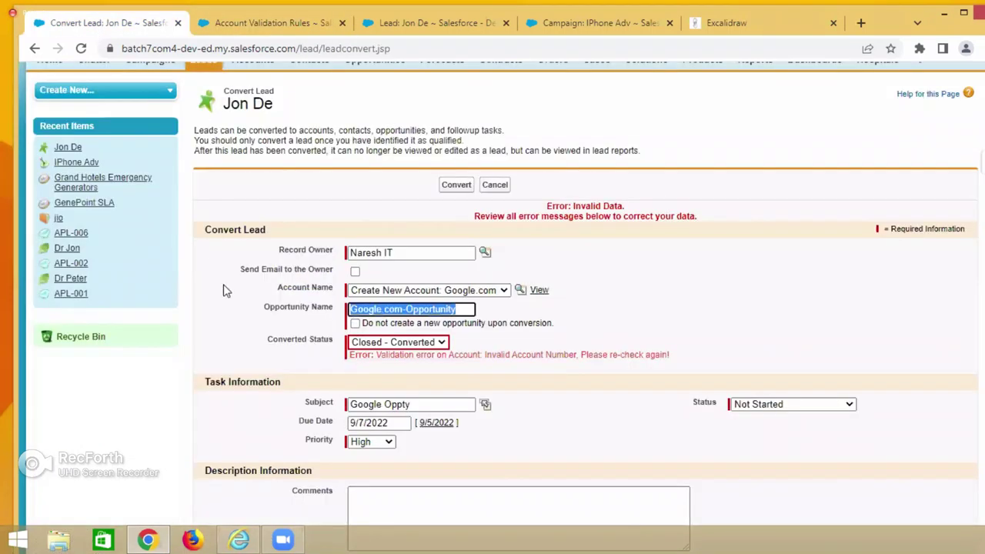
pyautogui.click(455, 191)
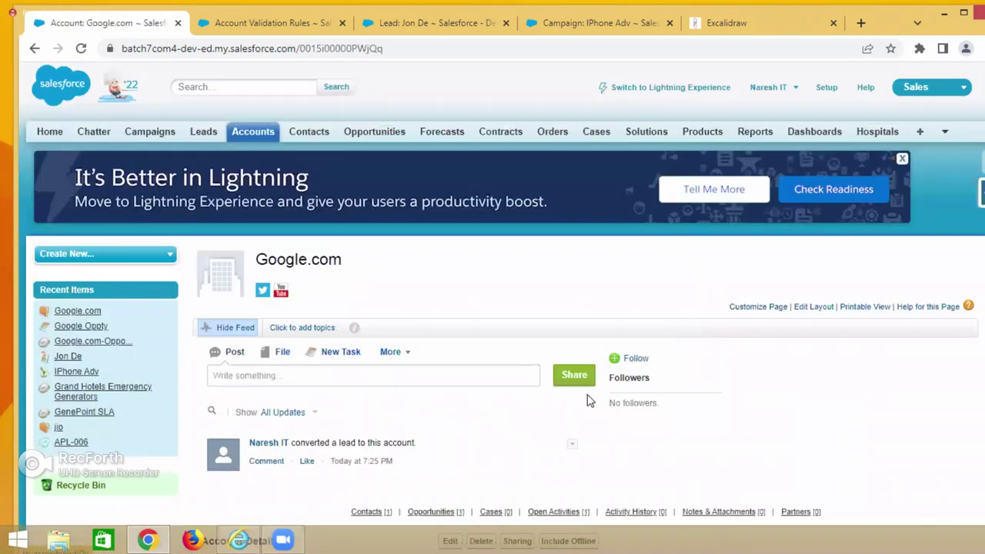
# Examine the industry, annual revenue, phone and employees fields carried over to the Google.com account
pyautogui.scroll(-3, 588, 395)
pyautogui.scroll(-2, 582, 398)
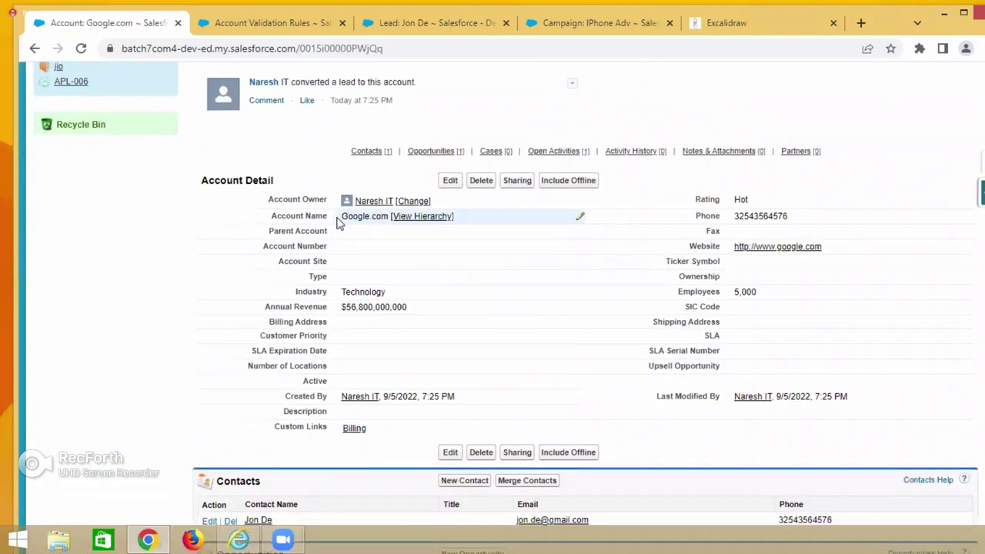
pyautogui.moveTo(345, 293); pyautogui.dragTo(404, 298)
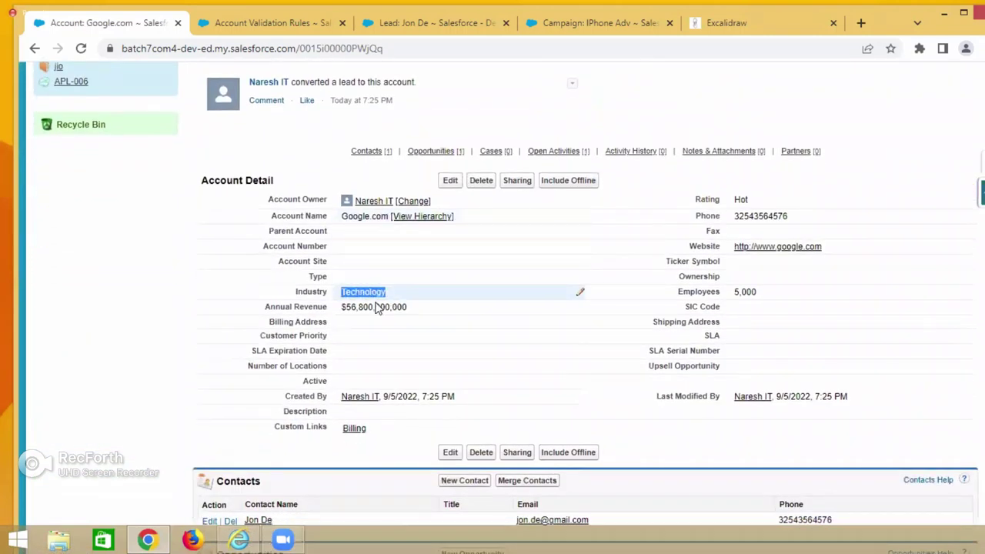
pyautogui.moveTo(342, 308); pyautogui.dragTo(424, 313)
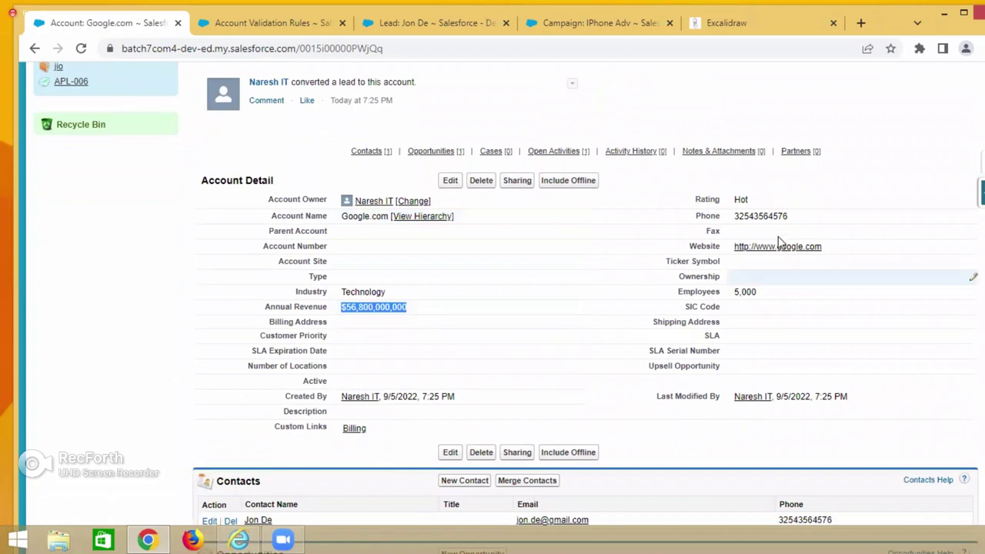
pyautogui.moveTo(733, 216); pyautogui.dragTo(789, 218)
pyautogui.moveTo(734, 292); pyautogui.dragTo(773, 303)
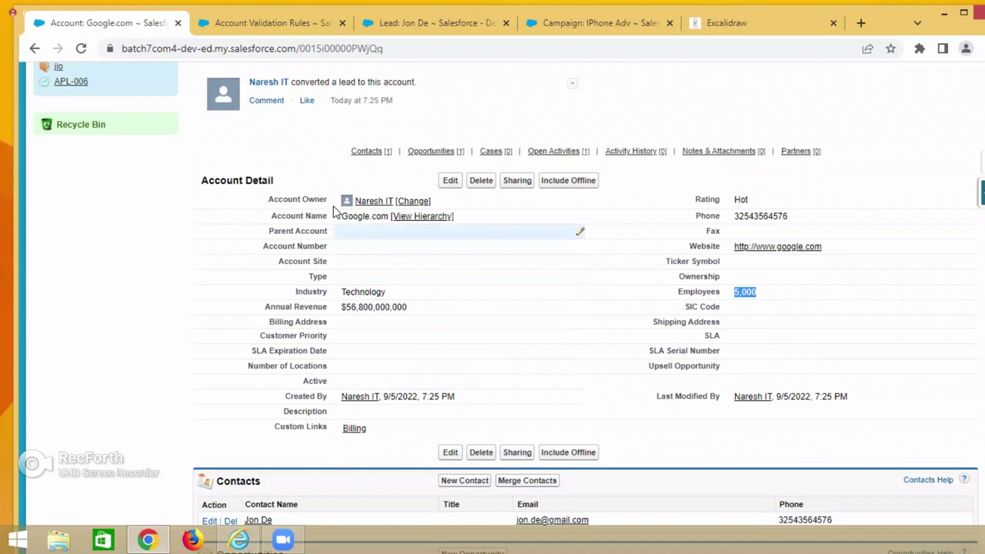
# Examine the contact, opportunity and open activity related to the Google.com account
pyautogui.scroll(-1, 406, 362)
pyautogui.scroll(-3, 406, 362)
pyautogui.moveTo(282, 307); pyautogui.dragTo(246, 302)
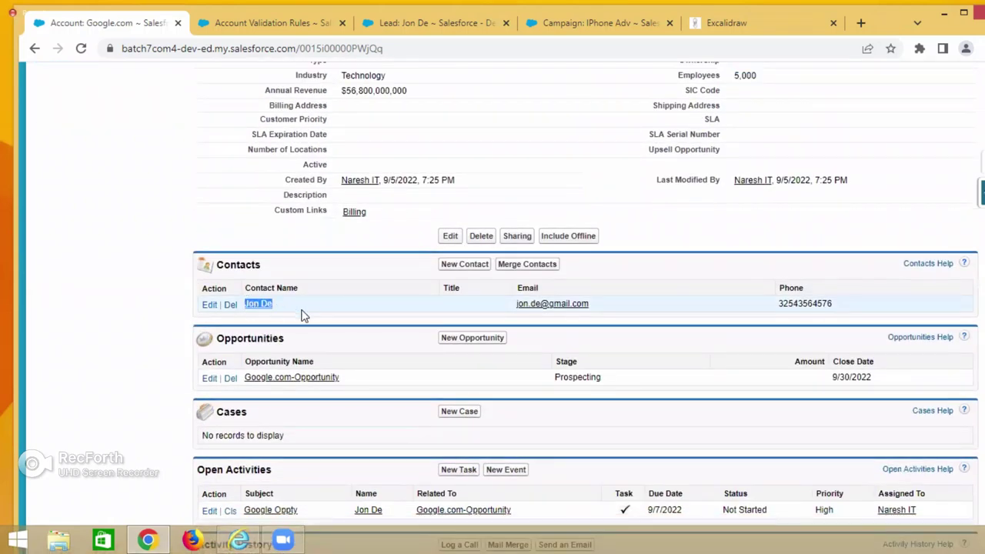
pyautogui.scroll(1, 304, 315)
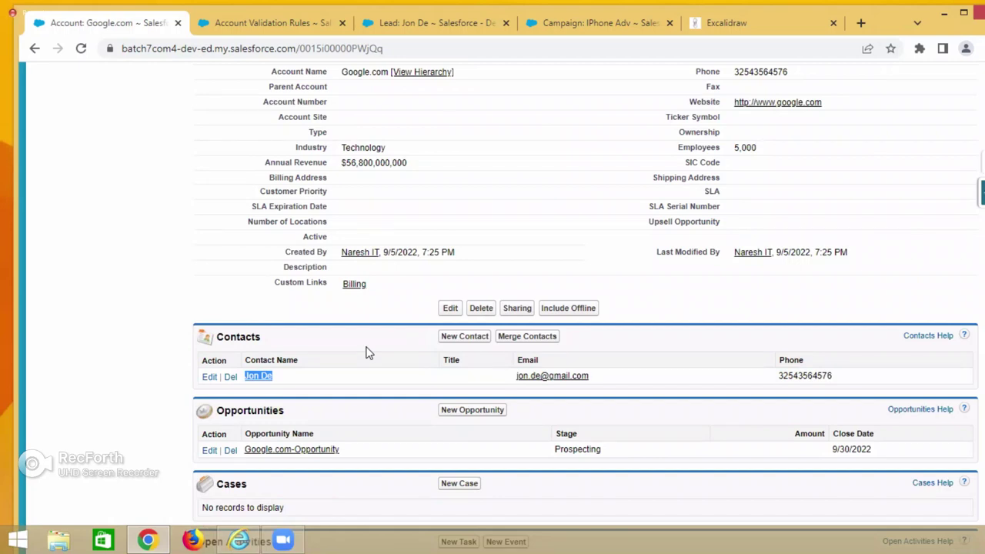
# Open the Google.com account's related contact in a new browser tab and check its account name
pyautogui.rightClick(263, 379)
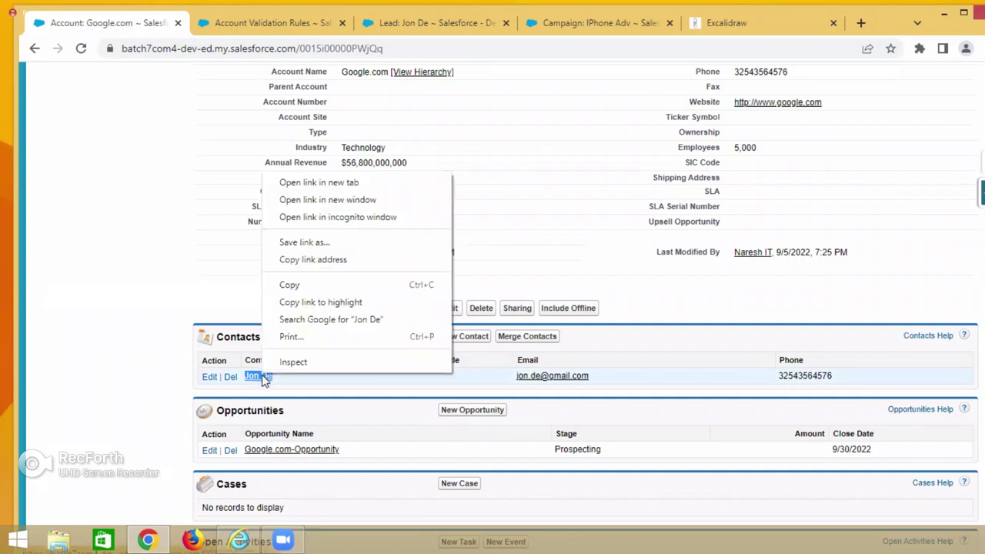
pyautogui.click(314, 184)
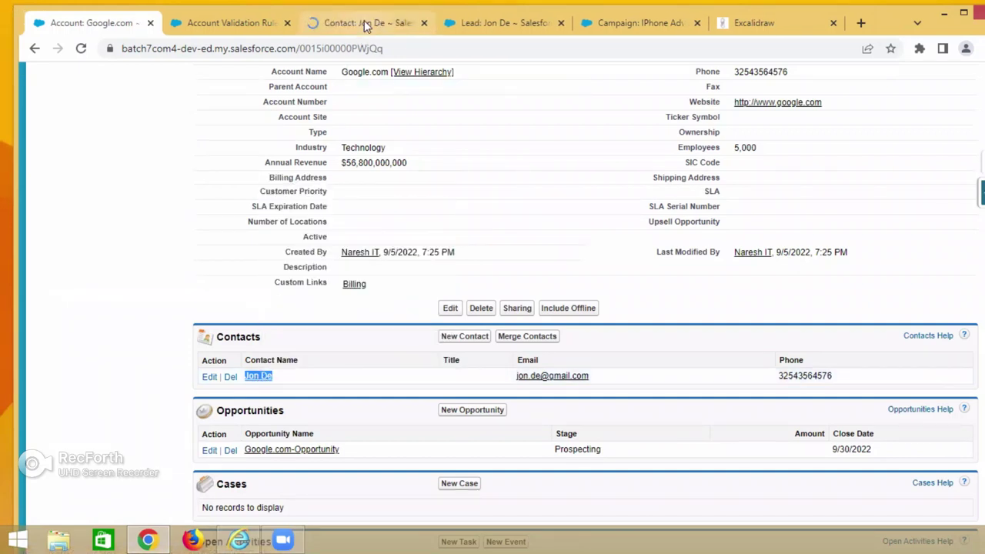
pyautogui.hotkey('ctrl', '3')
pyautogui.scroll(-4, 406, 375)
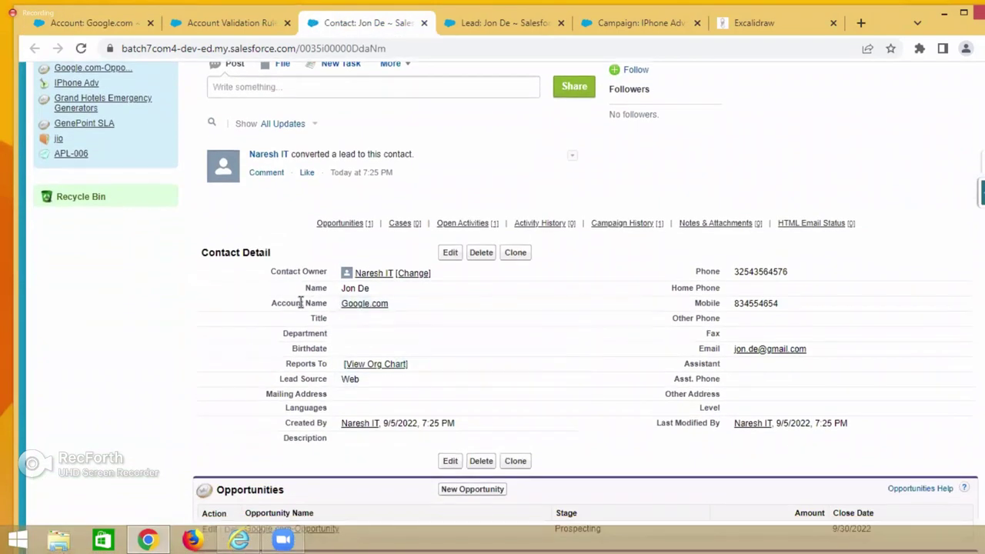
pyautogui.moveTo(274, 303); pyautogui.dragTo(306, 305)
pyautogui.moveTo(353, 312)
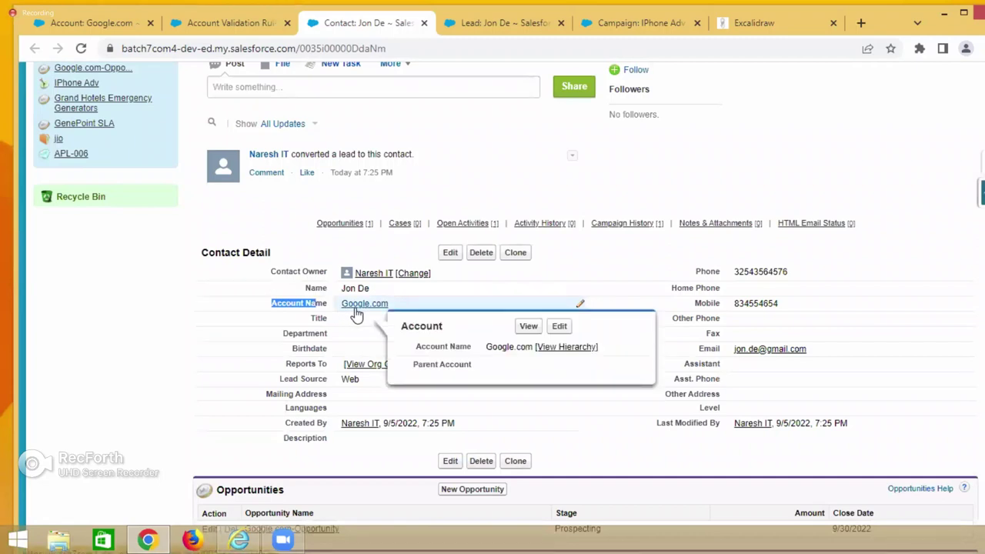
# Check the contact's lead source, phone and mobile fields and its related opportunities and open activities
pyautogui.doubleClick(347, 379)
pyautogui.moveTo(734, 272); pyautogui.dragTo(775, 272)
pyautogui.moveTo(733, 304); pyautogui.dragTo(782, 307)
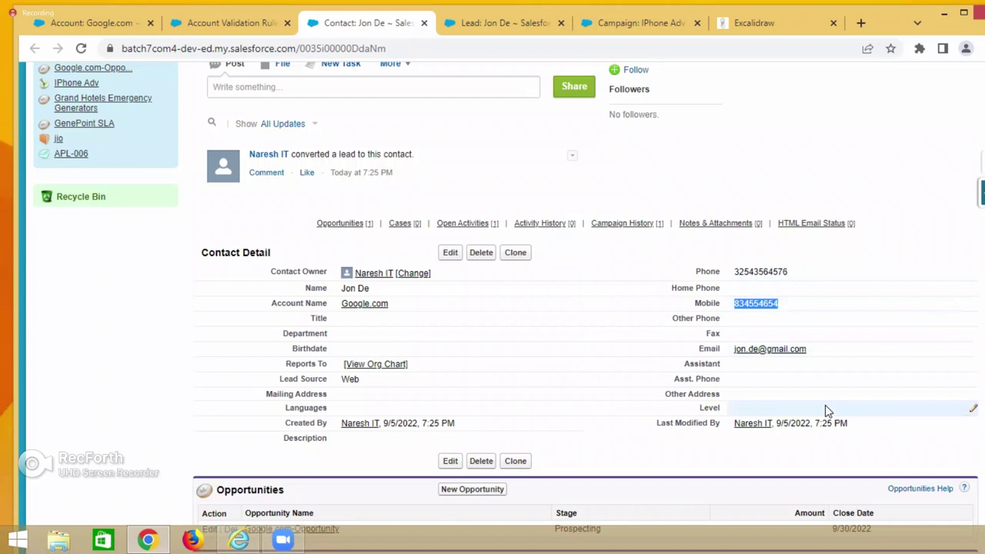
pyautogui.scroll(-3, 825, 405)
pyautogui.scroll(3, 823, 407)
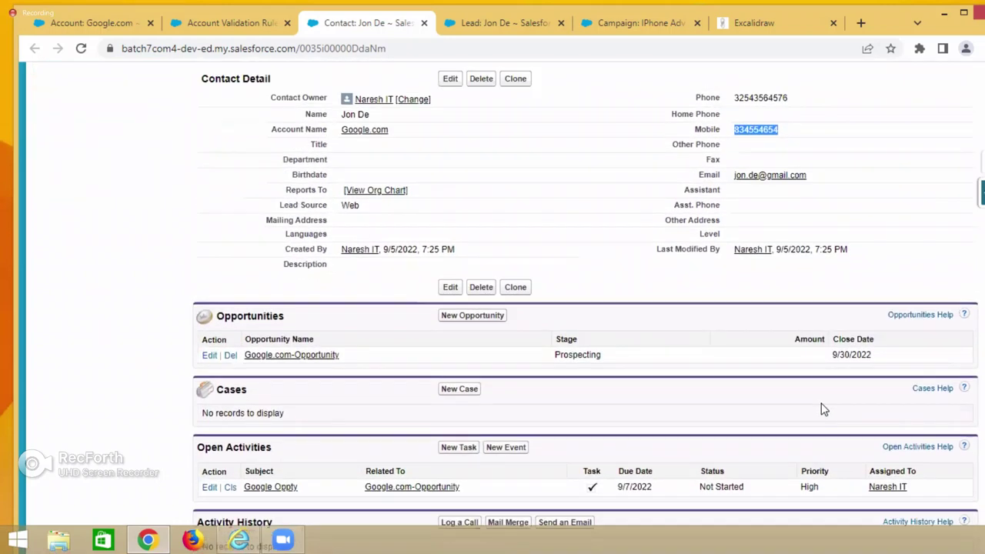
# Open the Google.com account from the contact's account name, and open the Google.com-Opportunity from the recent opportunities
pyautogui.scroll(1, 822, 405)
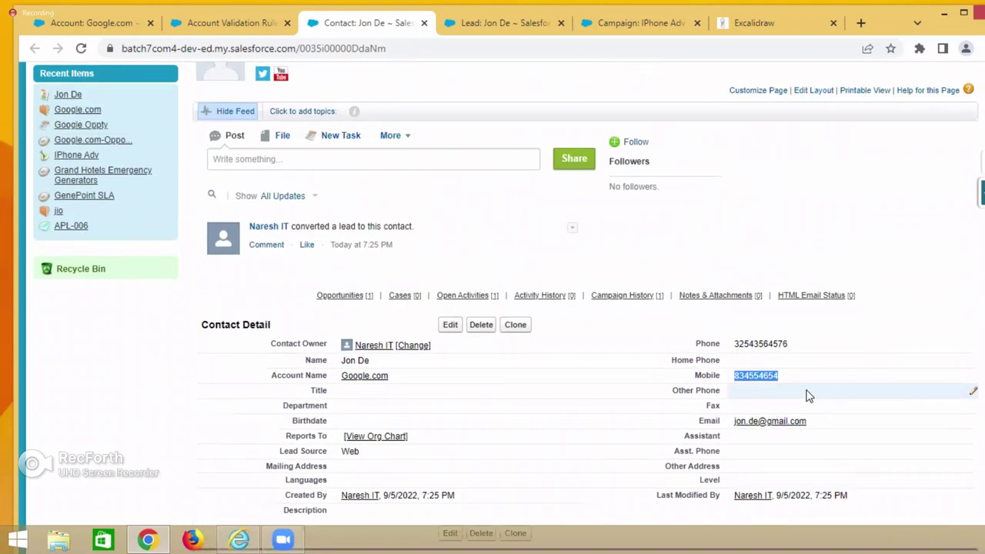
pyautogui.click(246, 26)
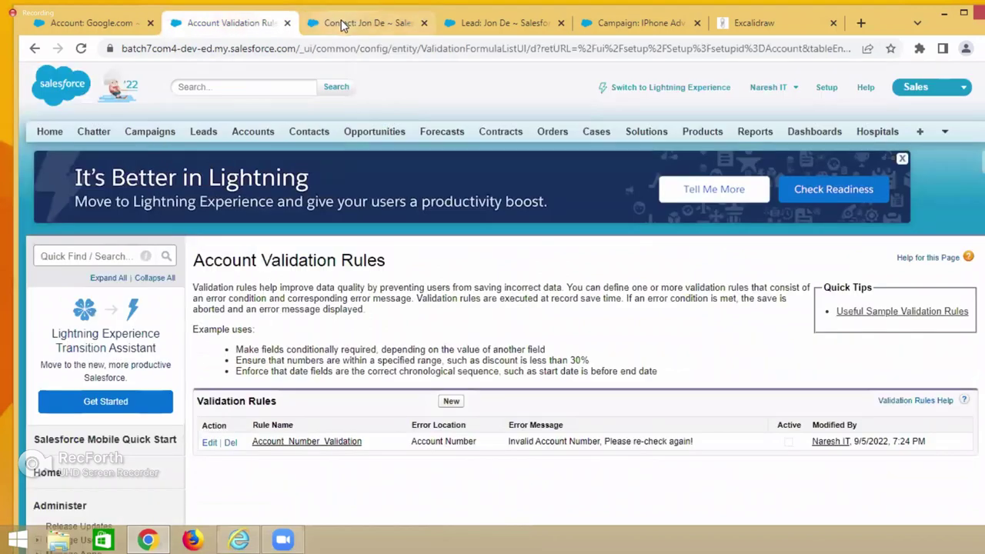
pyautogui.click(341, 21)
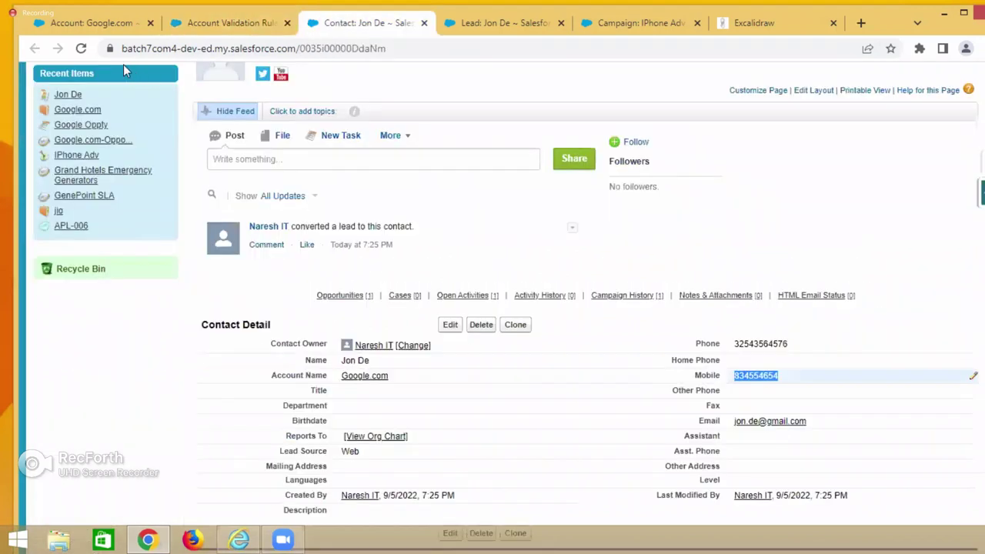
pyautogui.click(365, 377)
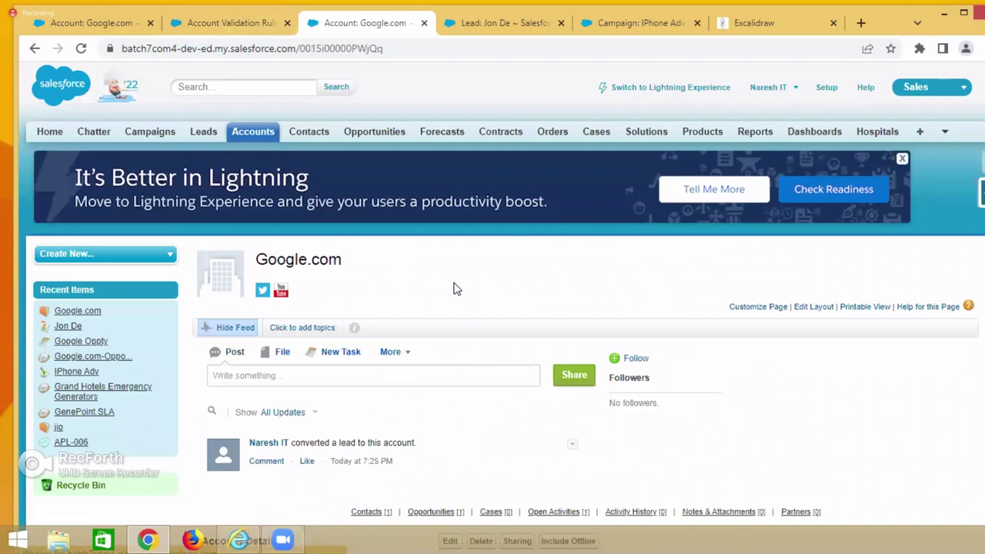
pyautogui.click(371, 132)
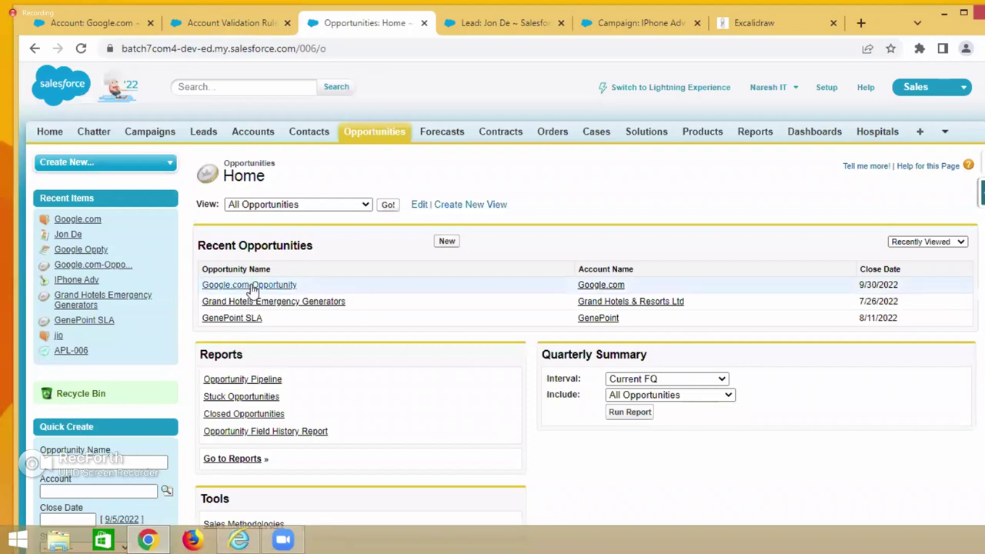
pyautogui.click(252, 286)
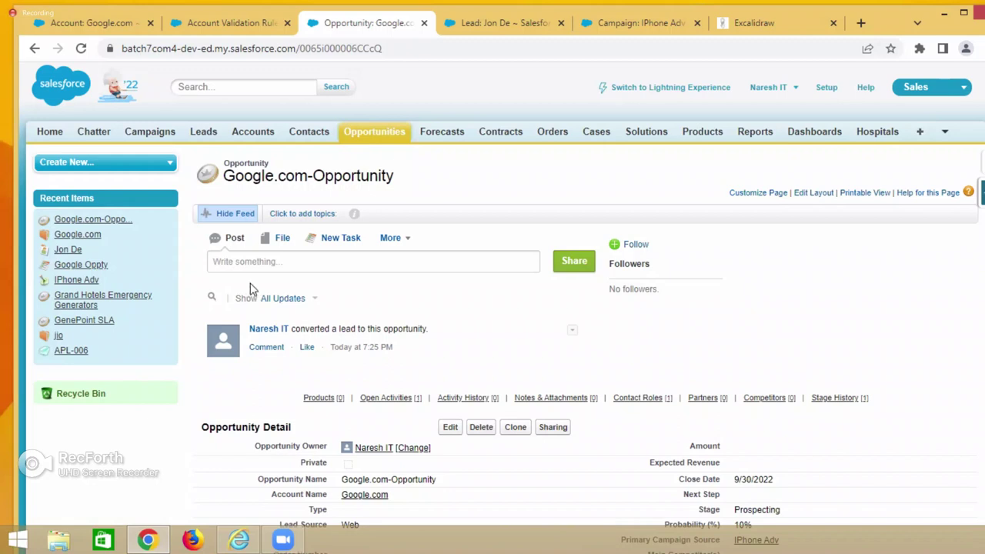
# Open the Google.com contact from the recent contacts in edit mode and examine its Account Name lookup field
pyautogui.click(255, 133)
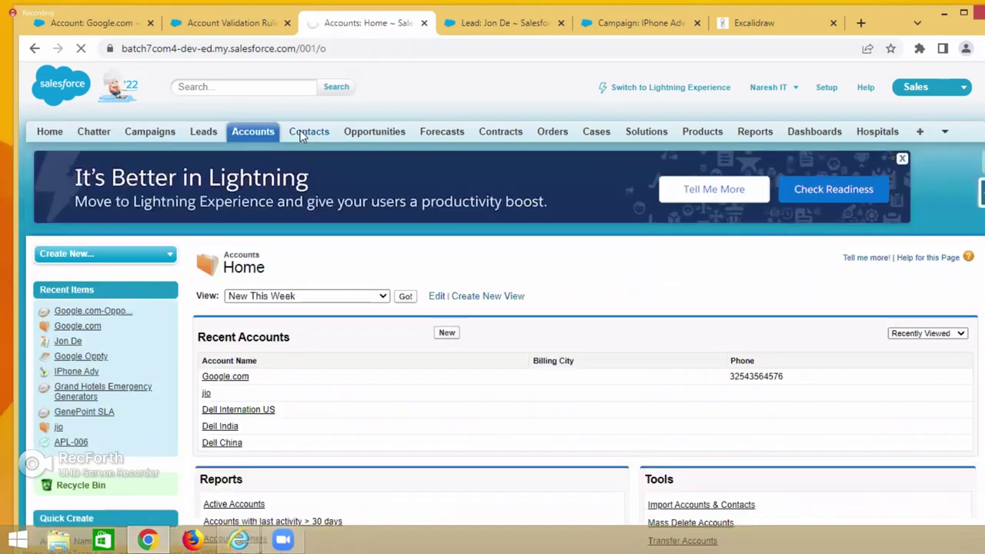
pyautogui.click(218, 379)
pyautogui.scroll(-1, 354, 358)
pyautogui.scroll(-2, 355, 362)
pyautogui.click(451, 326)
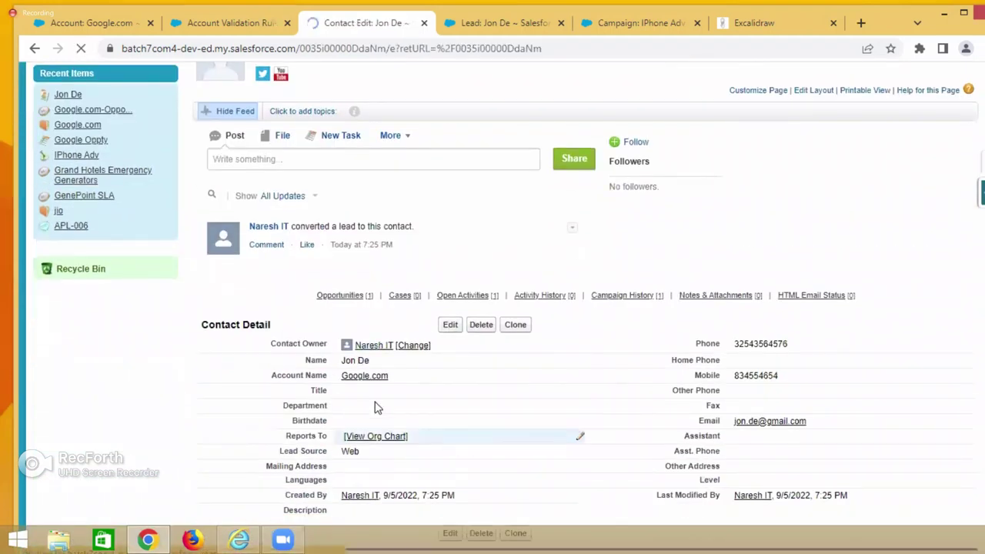
pyautogui.scroll(-3, 462, 346)
pyautogui.click(475, 306)
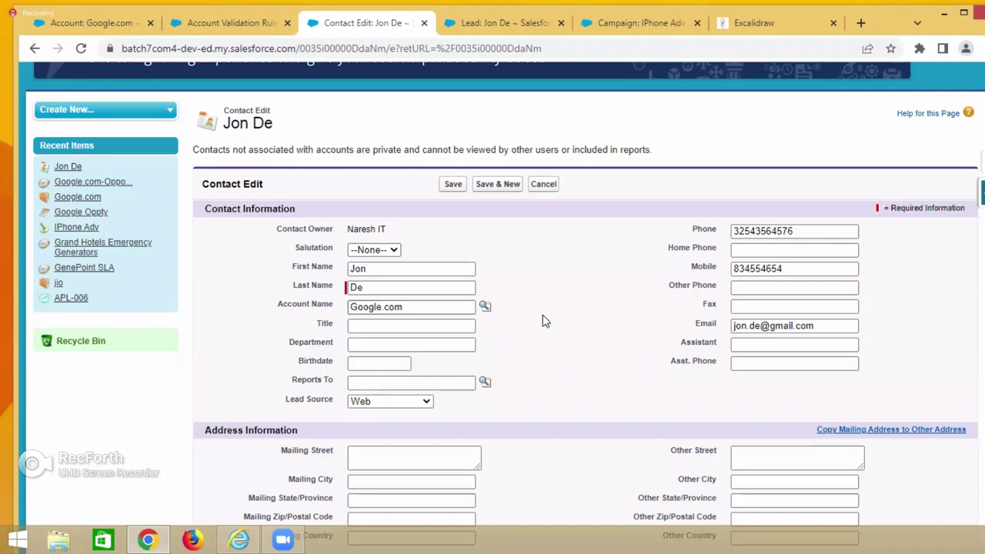
# Open the Google.com-Opportunity in edit mode and examine its opportunity information fields
pyautogui.scroll(3, 543, 321)
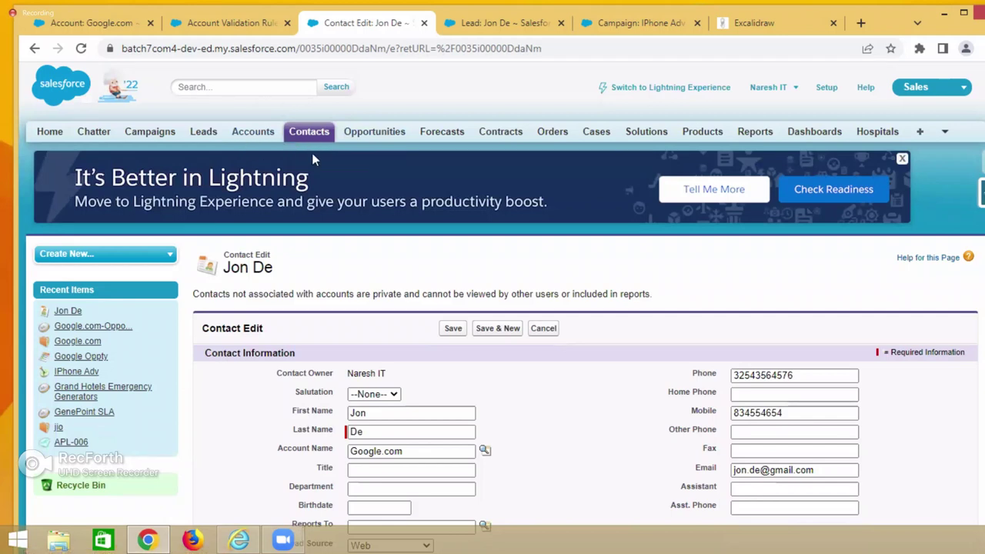
pyautogui.click(373, 135)
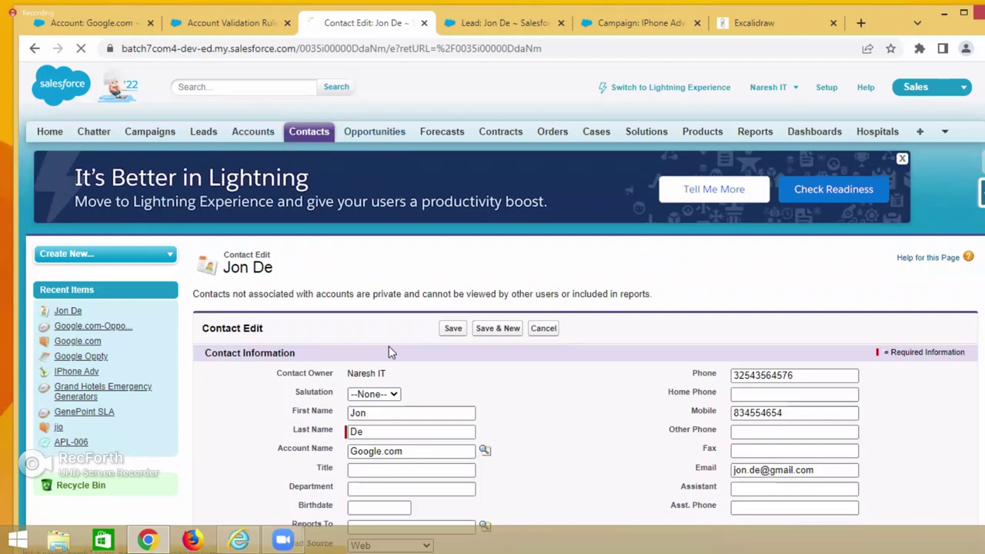
pyautogui.click(282, 287)
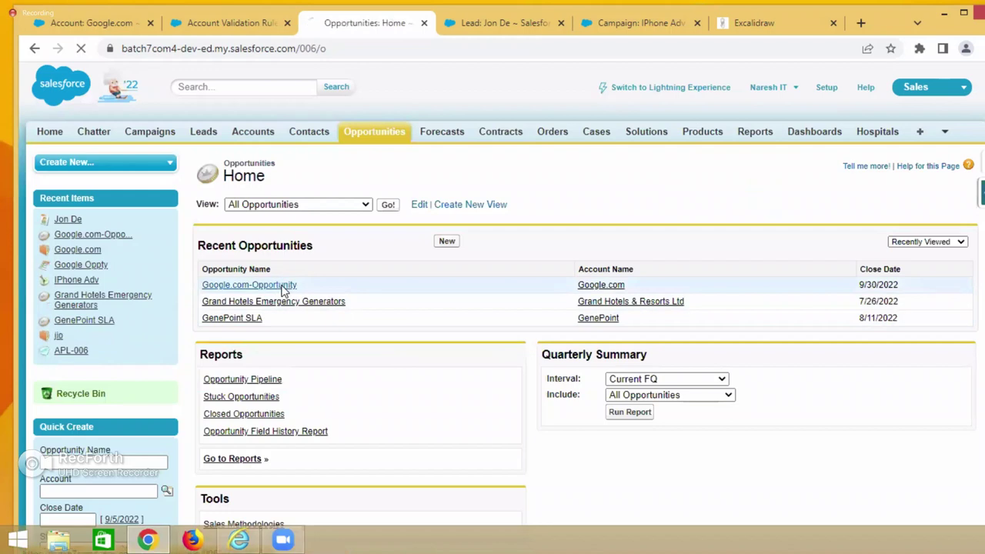
pyautogui.click(450, 430)
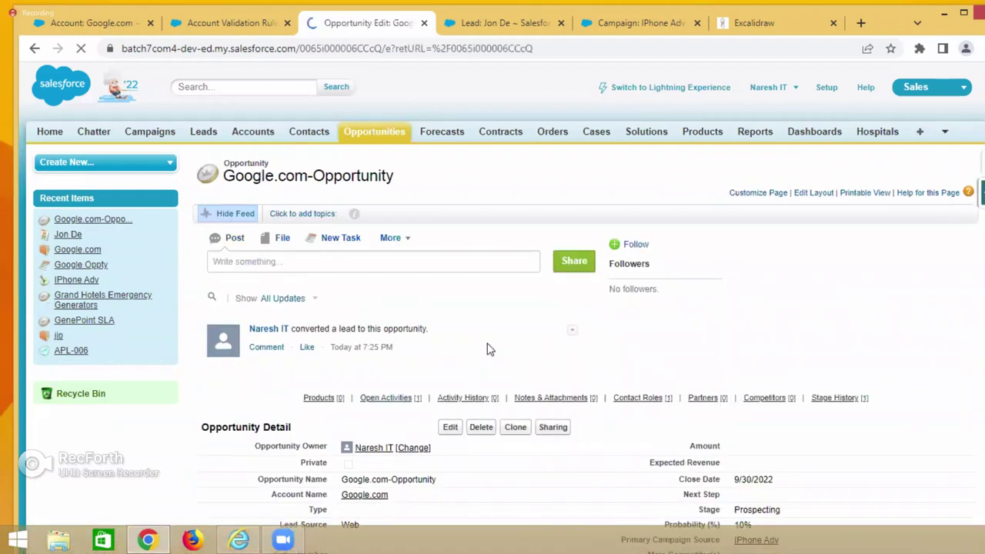
pyautogui.scroll(-1, 489, 349)
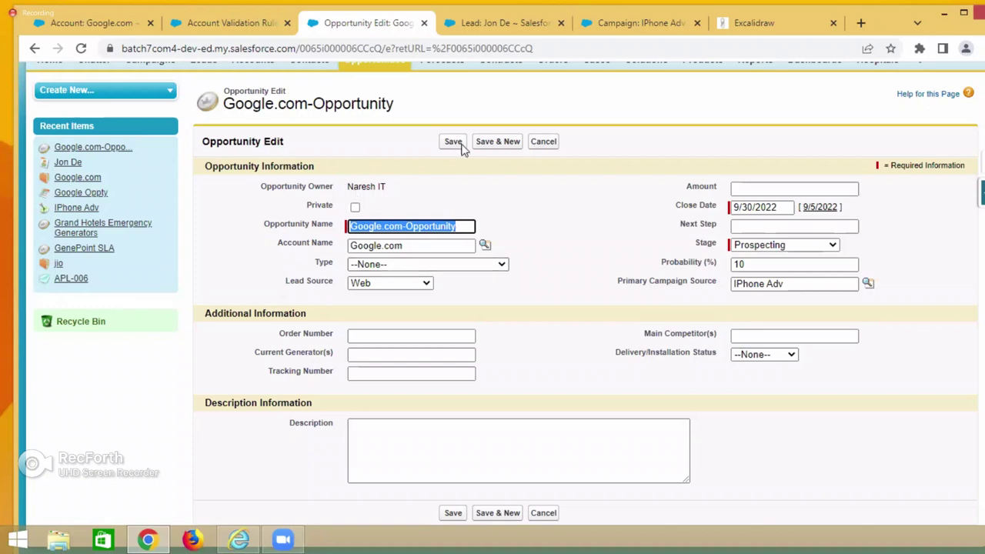
# Switch to Excalidraw and draw a roughly square box in an empty canvas area, moving it down and to the right
pyautogui.click(751, 23)
pyautogui.scroll(-15, 616, 297)
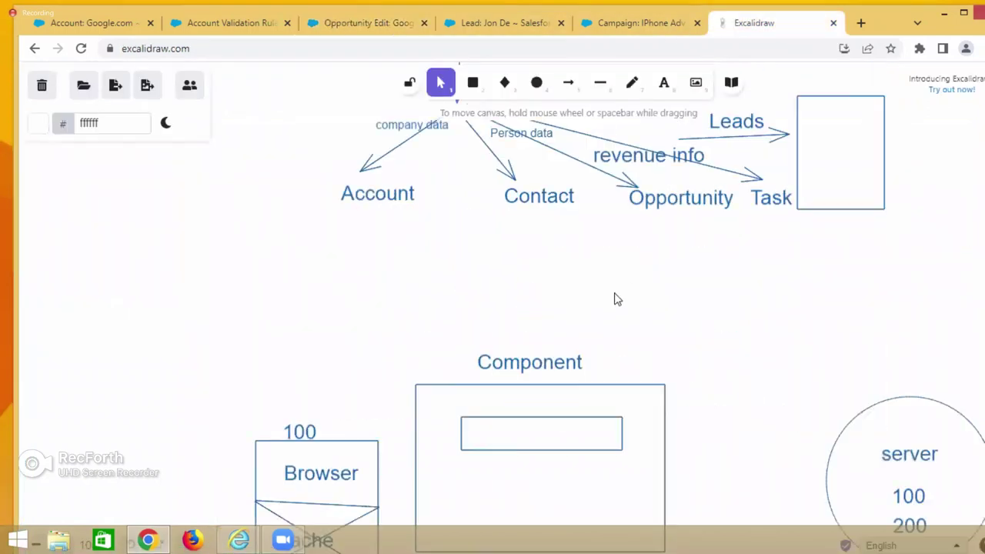
pyautogui.scroll(-15, 614, 296)
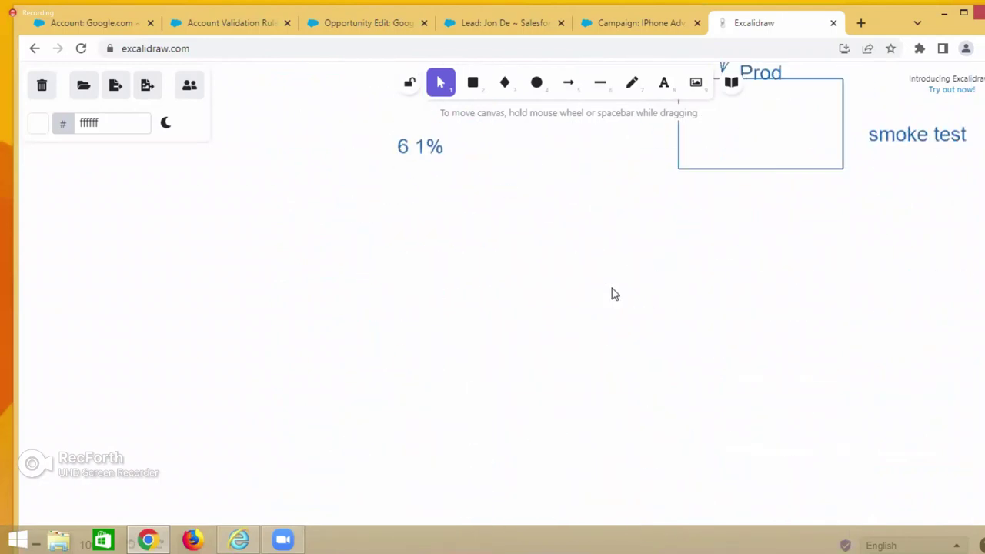
pyautogui.click(472, 85)
pyautogui.moveTo(383, 208); pyautogui.dragTo(472, 311)
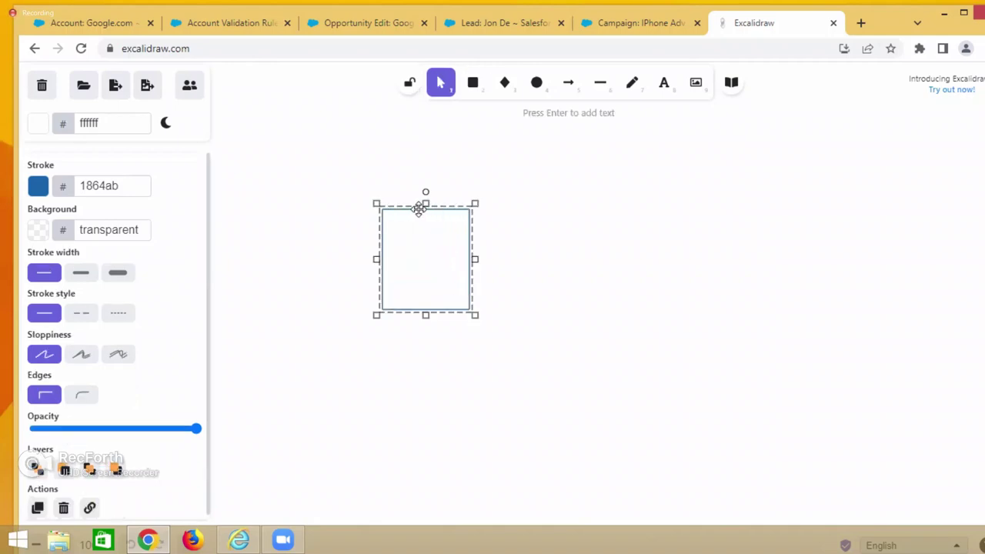
pyautogui.moveTo(420, 210); pyautogui.dragTo(489, 264)
pyautogui.click(477, 259)
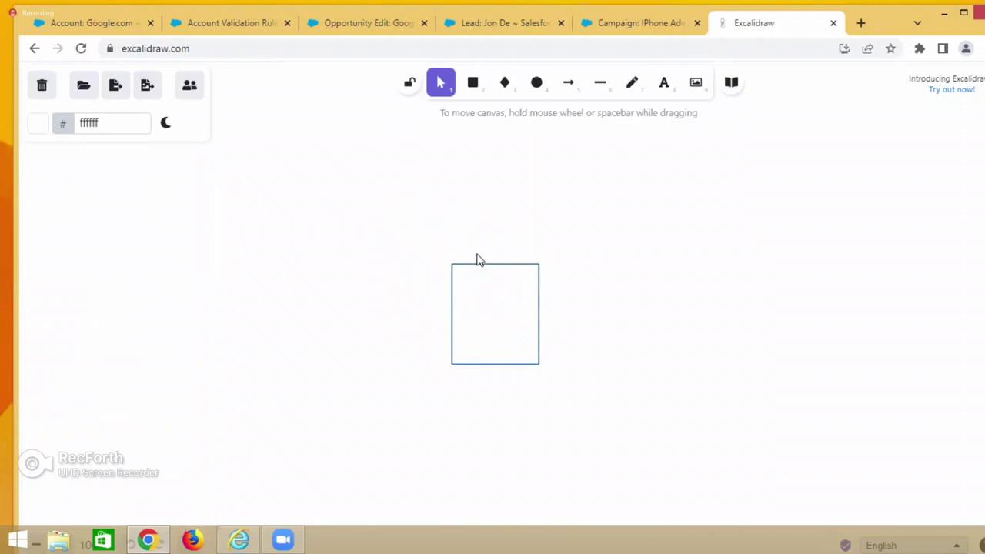
# Add the text label "contact" above the box
pyautogui.click(665, 84)
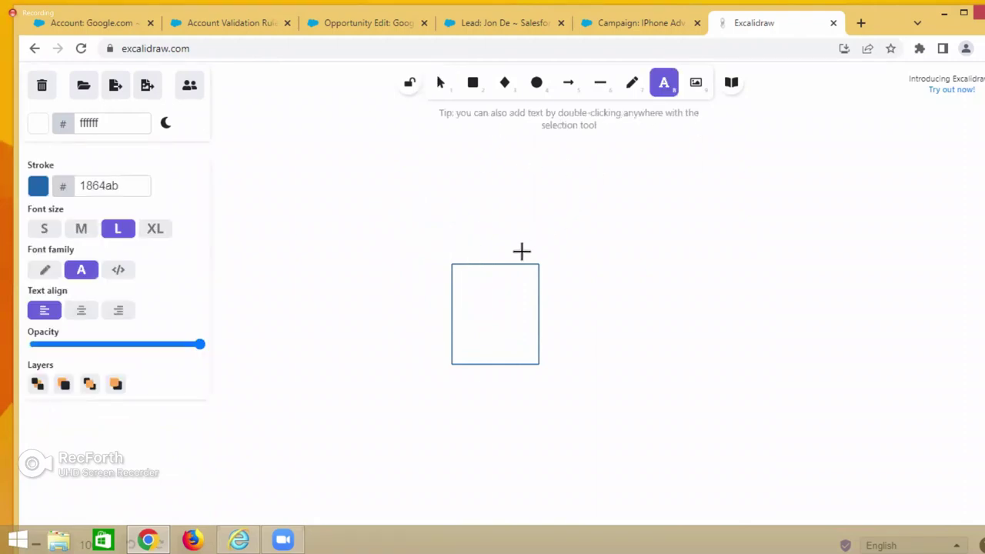
pyautogui.click(476, 259)
pyautogui.write('contact')
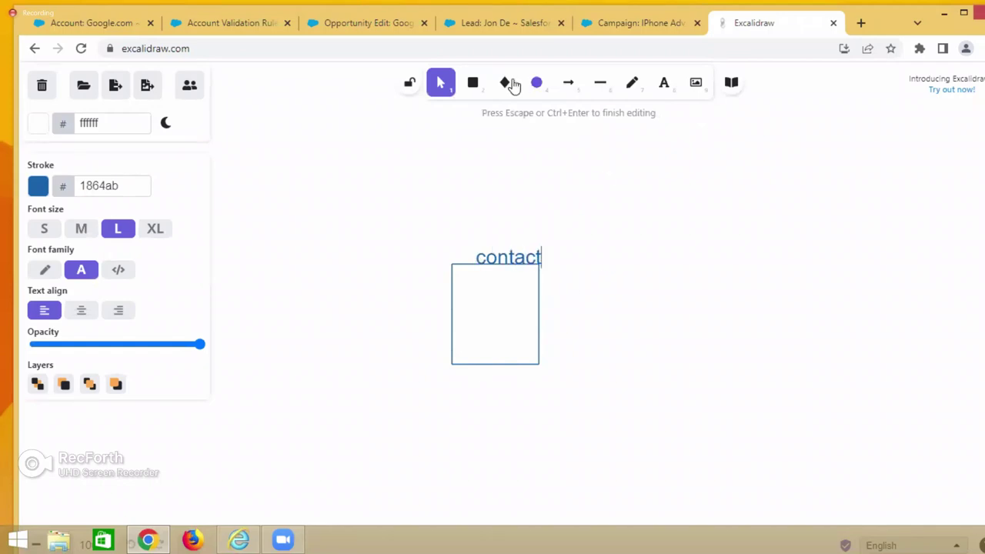
pyautogui.click(458, 113)
# Draw a second box up and left of the contact box, connect it to contact with an arrow, and label it "Account"
pyautogui.press('r')
pyautogui.moveTo(318, 182)
pyautogui.mouseDown()
pyautogui.moveTo(401, 248)
pyautogui.moveTo(462, 330)
pyautogui.mouseUp()
pyautogui.click(568, 83)
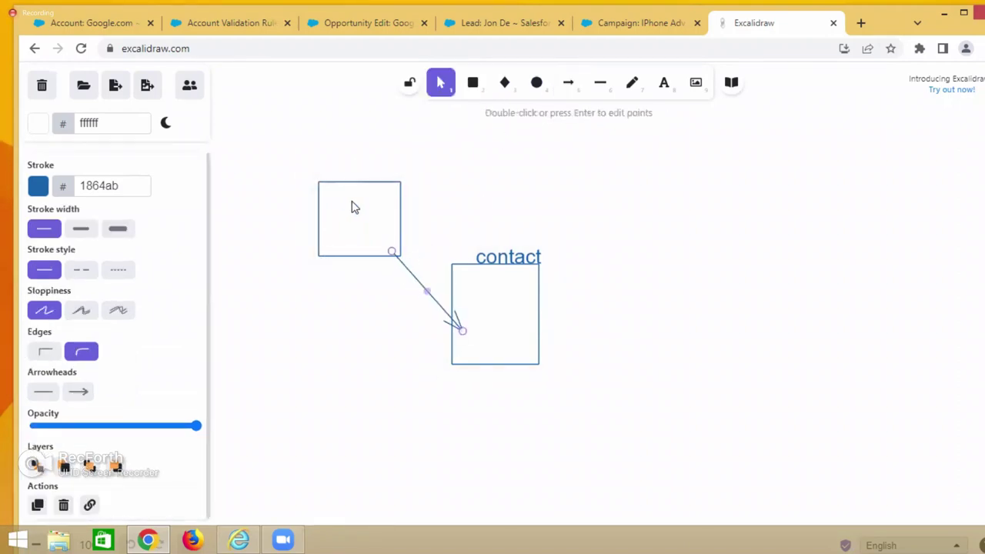
pyautogui.doubleClick(337, 170)
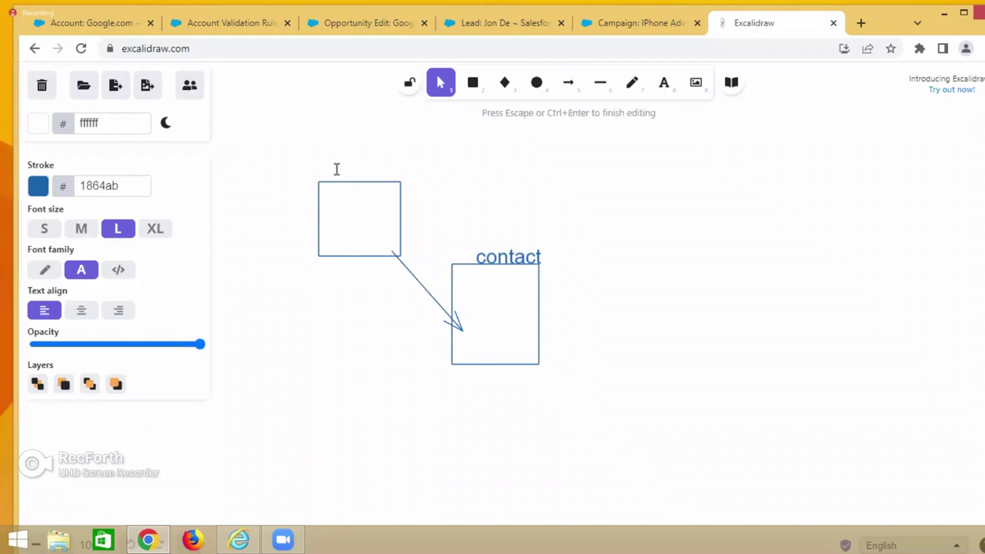
pyautogui.write('Account')
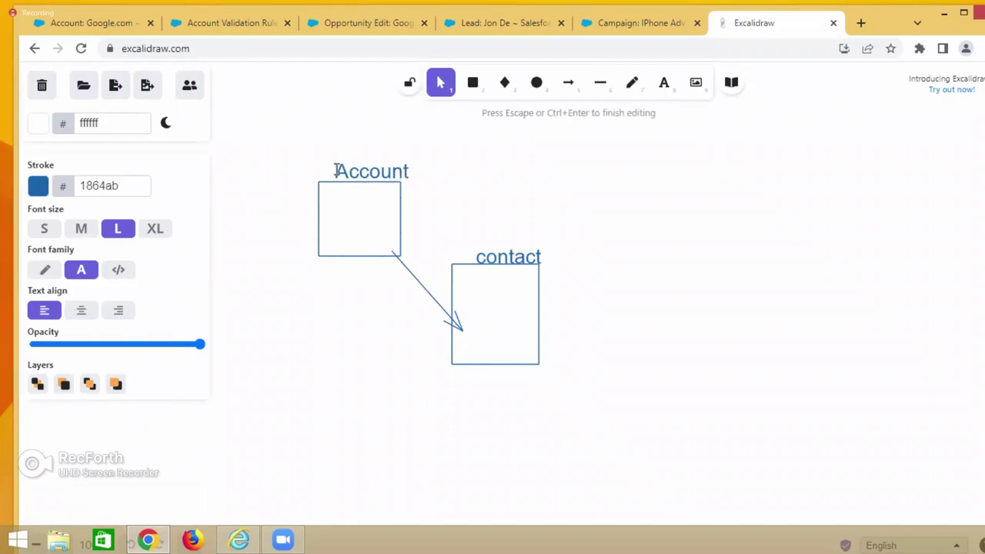
# Label the arrow between the Account and contact boxes "Lookup"
pyautogui.click(396, 284)
pyautogui.doubleClick(397, 284)
pyautogui.write('Looku')
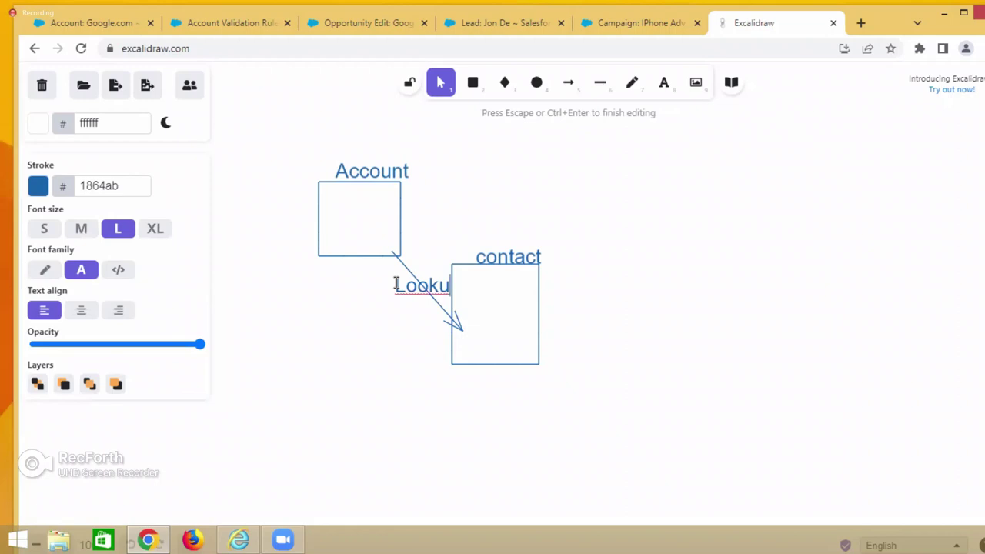
pyautogui.write('p')
# Check the Account Name field on the Salesforce opportunity edit form and return to the Excalidraw diagram
pyautogui.click(348, 20)
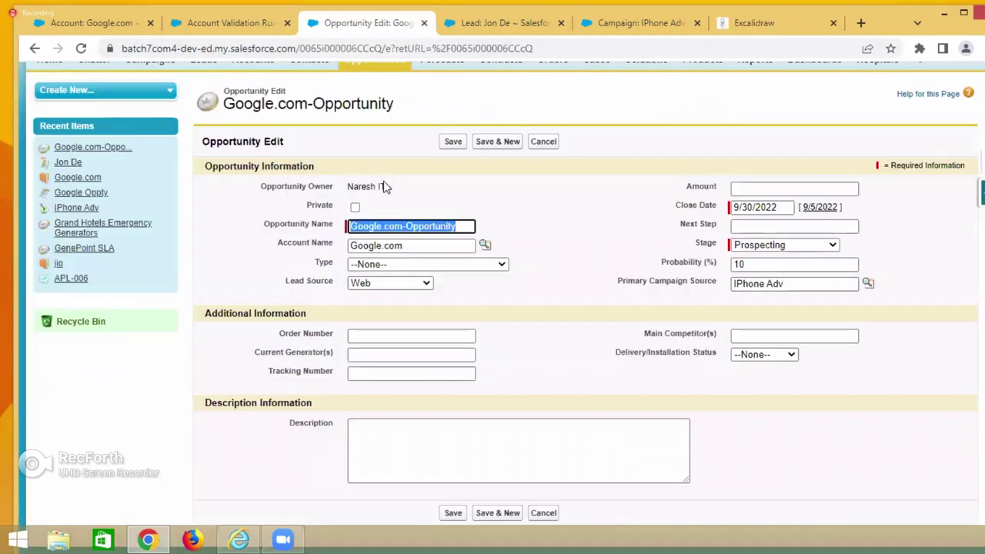
pyautogui.moveTo(277, 246); pyautogui.dragTo(335, 250)
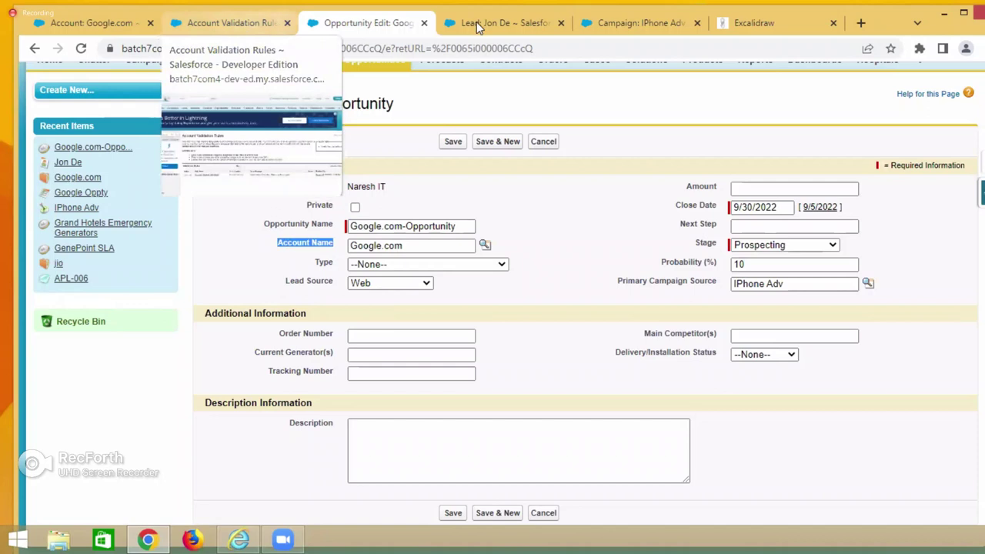
pyautogui.click(758, 23)
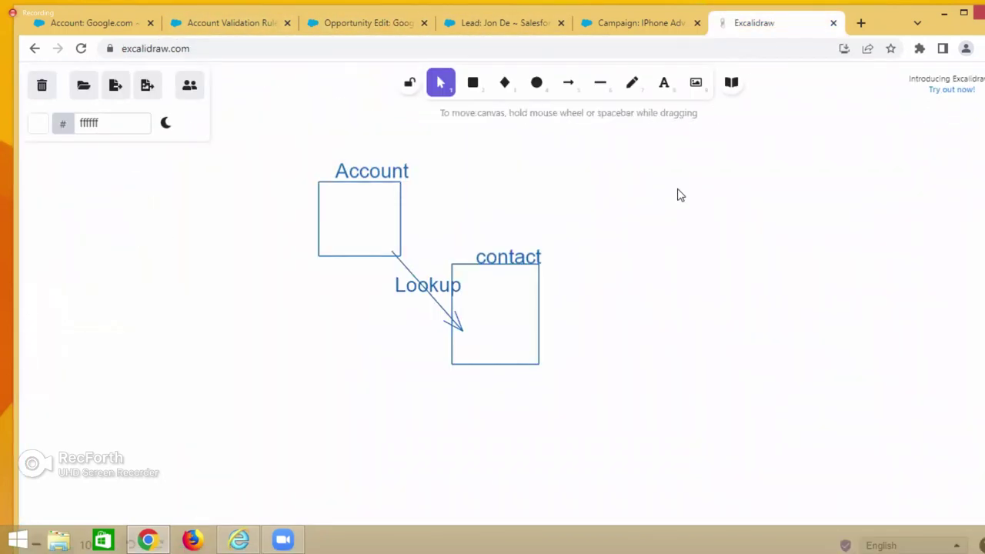
# Draw a box down and left of Account, add an arrow from Account to it, and label the box "oppty"
pyautogui.click(475, 86)
pyautogui.moveTo(235, 286)
pyautogui.mouseDown()
pyautogui.moveTo(300, 330)
pyautogui.moveTo(318, 374)
pyautogui.mouseUp()
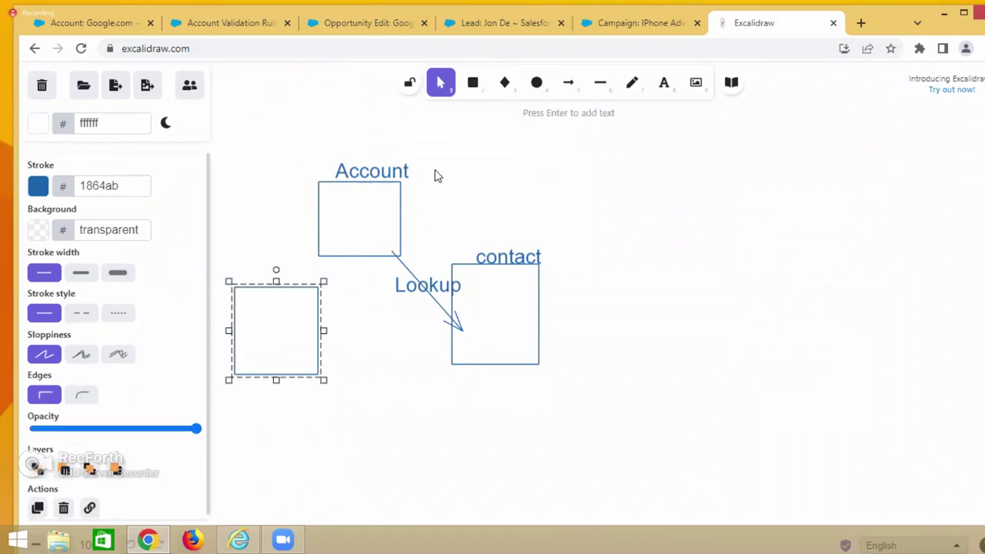
pyautogui.click(568, 82)
pyautogui.moveTo(333, 252); pyautogui.dragTo(306, 312)
pyautogui.doubleClick(259, 275)
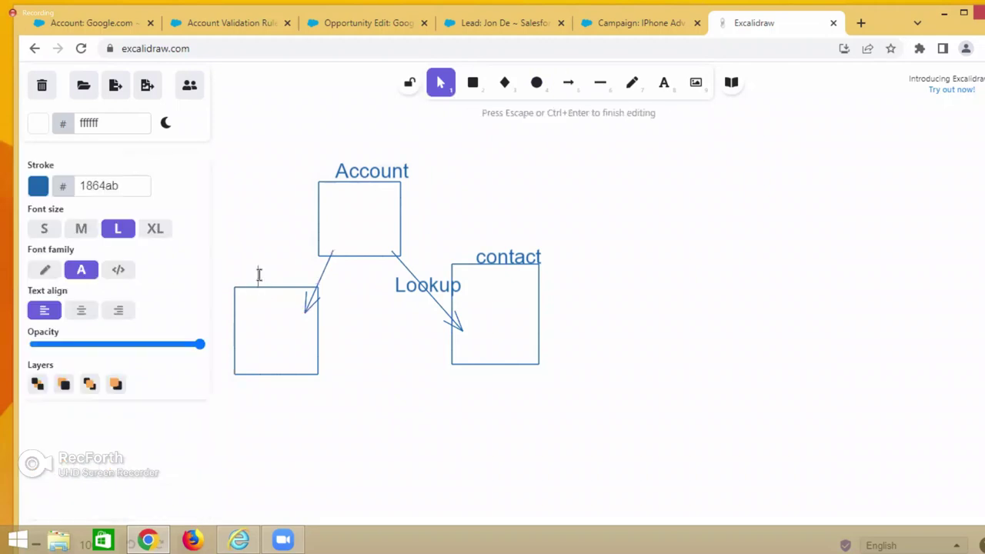
pyautogui.write('oppty')
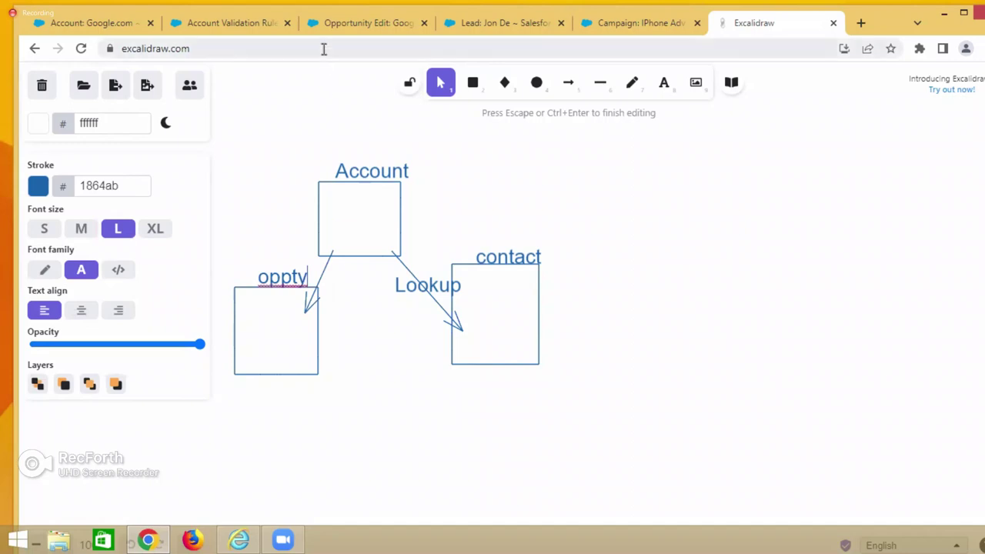
# Label the arrow between the Account and oppty boxes "Lookup"
pyautogui.click(362, 22)
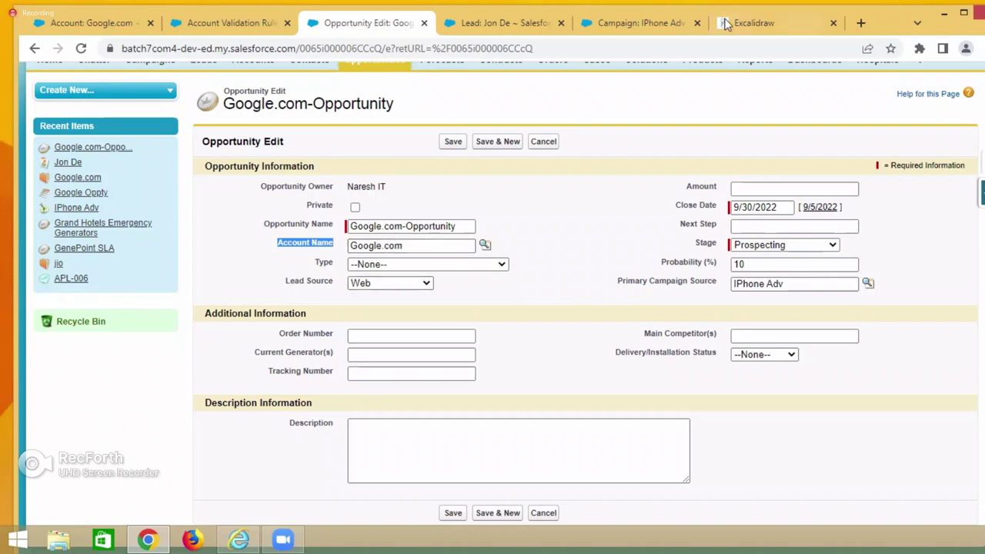
pyautogui.click(762, 29)
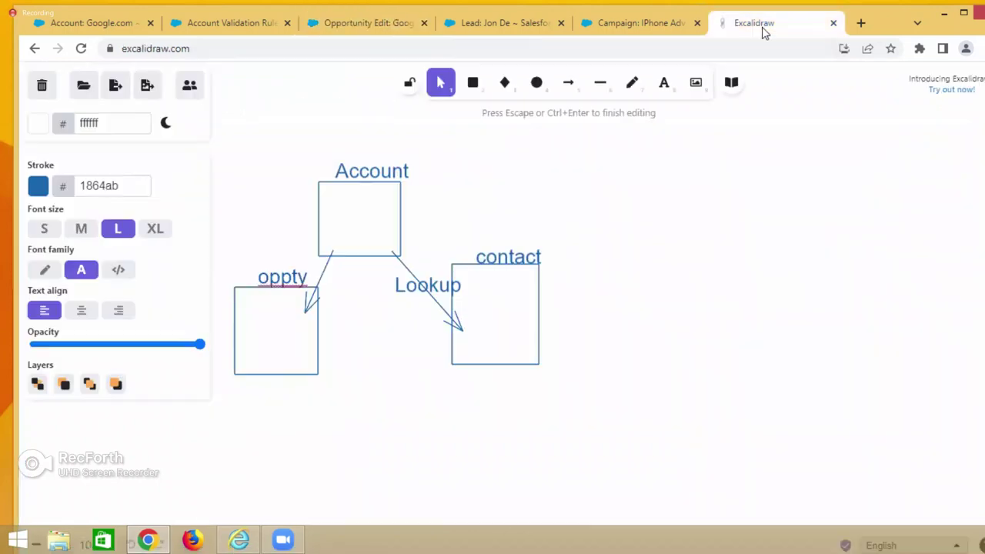
pyautogui.doubleClick(335, 278)
pyautogui.write('L')
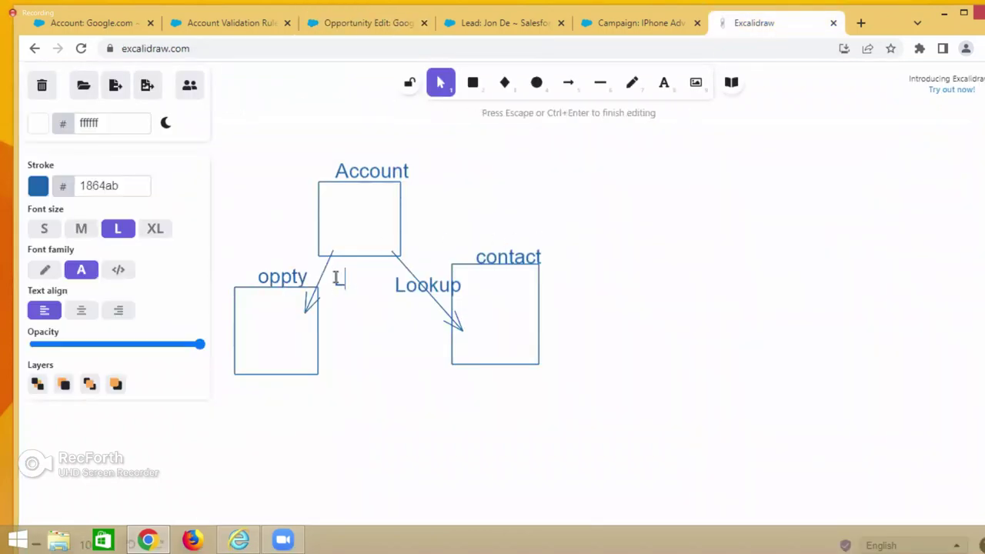
pyautogui.write('ookup')
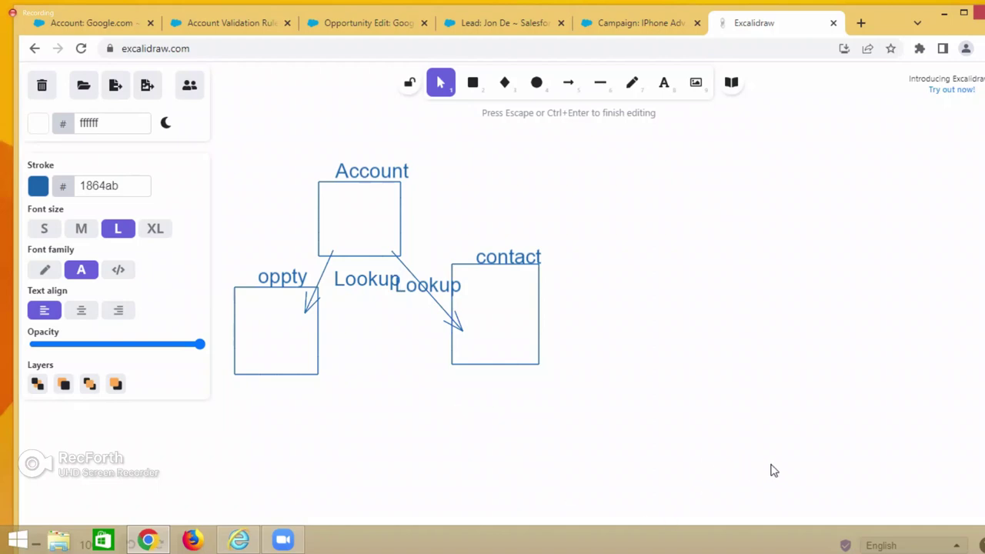
# Return to the Google.com-Opportunity in Salesforce and close its edit form
pyautogui.click(390, 26)
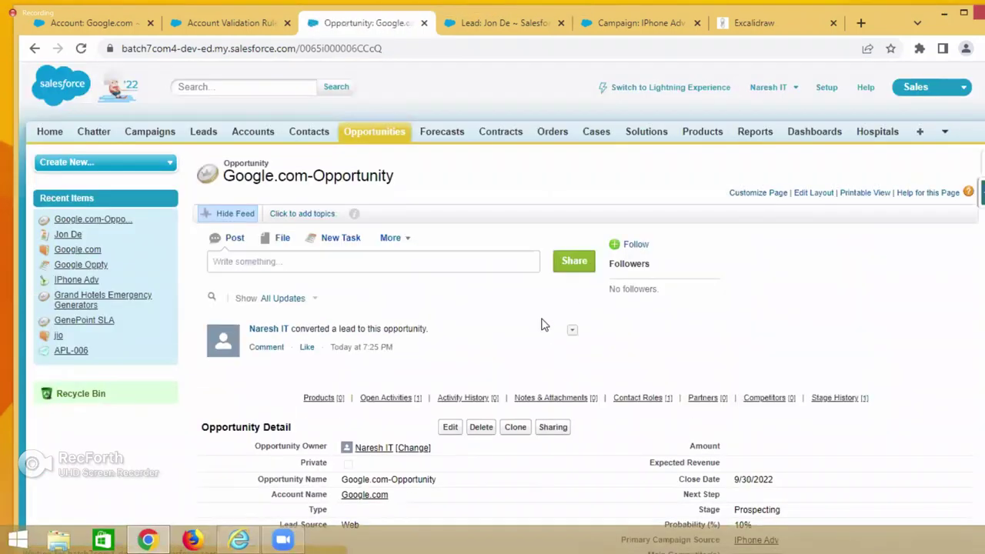
# Review the Google.com-Opportunity's Open Activities, checking the Google Oppty task and its due date
pyautogui.scroll(-2, 464, 406)
pyautogui.scroll(-2, 464, 405)
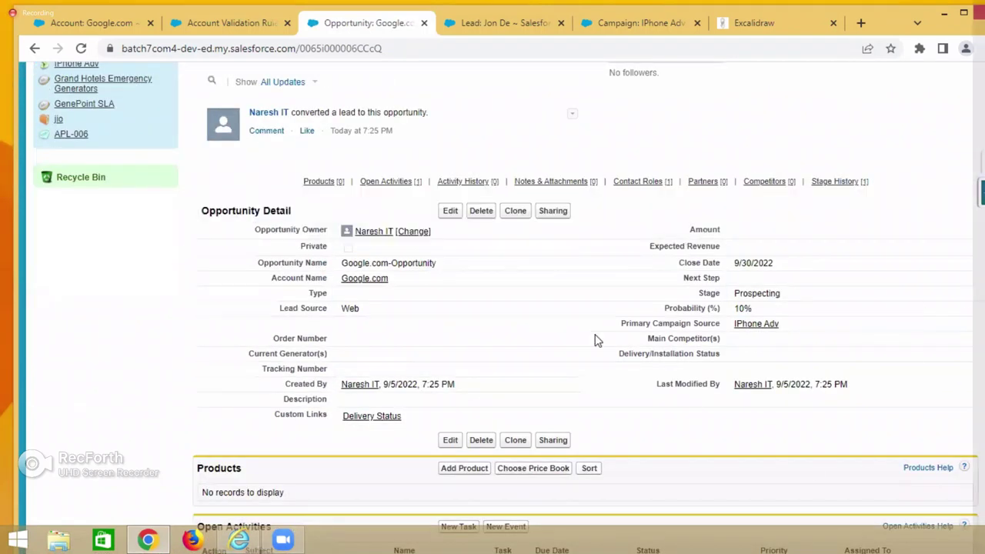
pyautogui.scroll(-3, 818, 373)
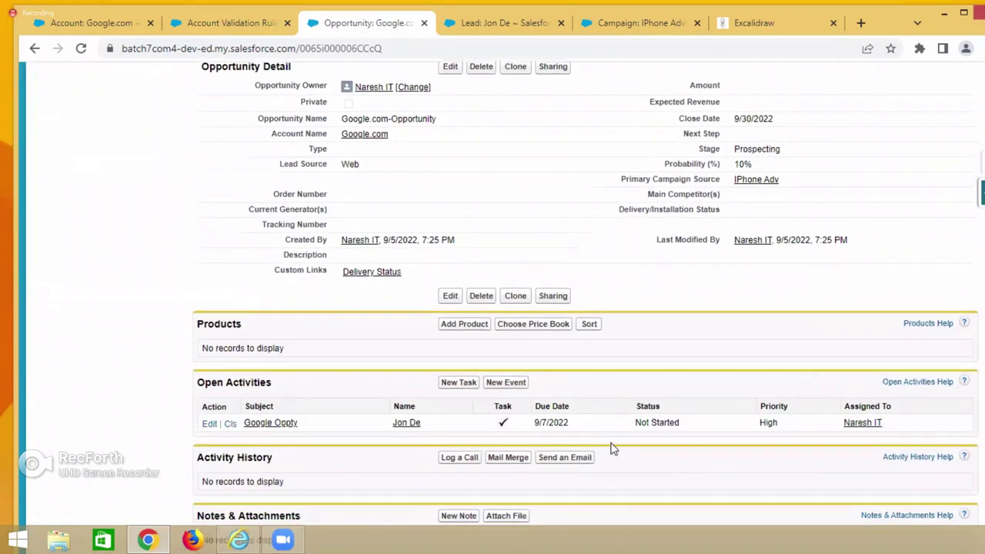
pyautogui.moveTo(199, 382); pyautogui.dragTo(272, 393)
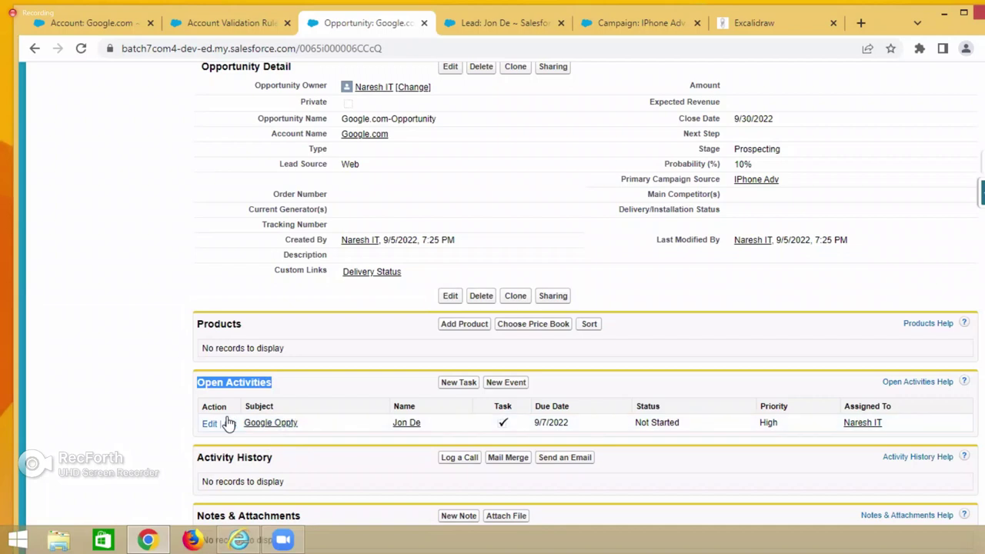
pyautogui.moveTo(541, 423); pyautogui.dragTo(568, 424)
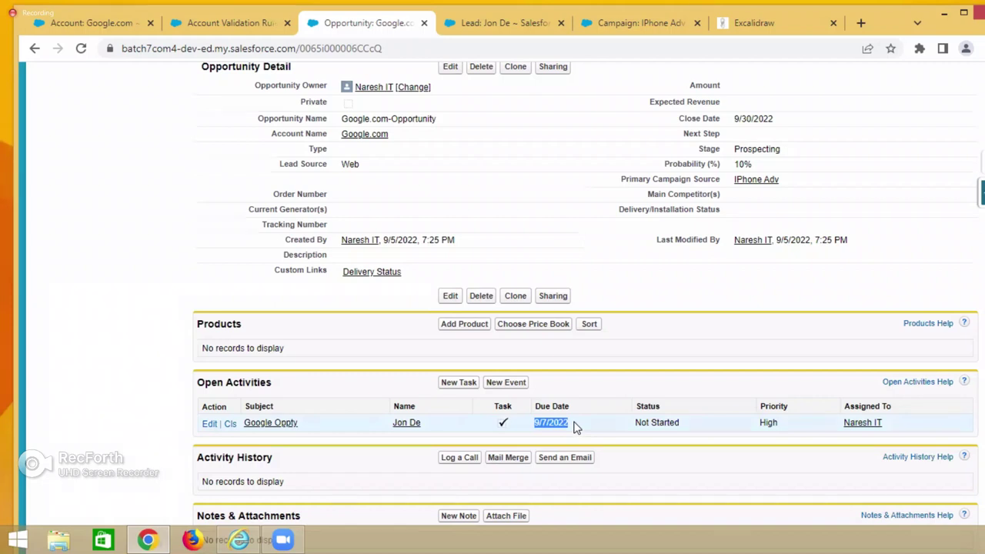
# Open the Google.com account linked to the opportunity in a separate browser tab
pyautogui.scroll(1, 574, 425)
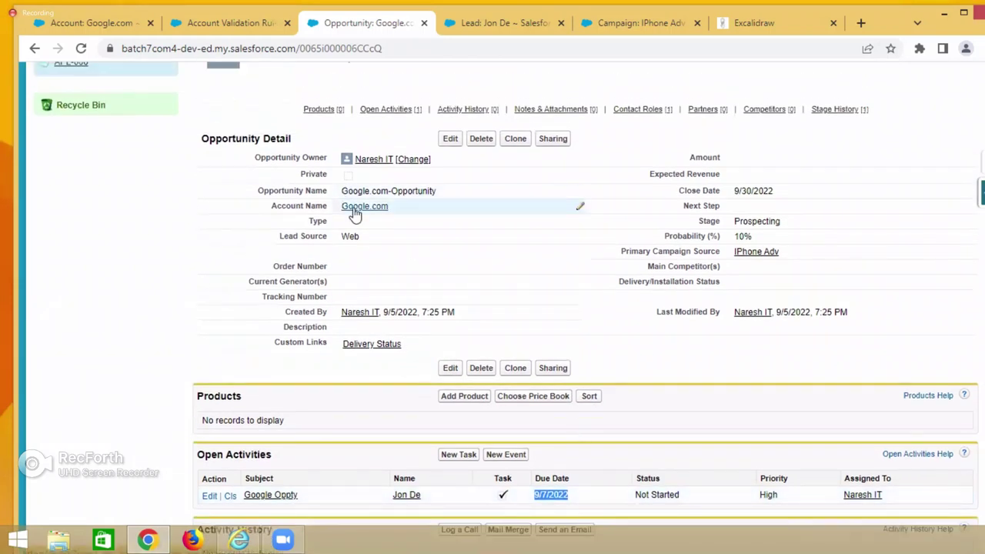
pyautogui.moveTo(355, 215)
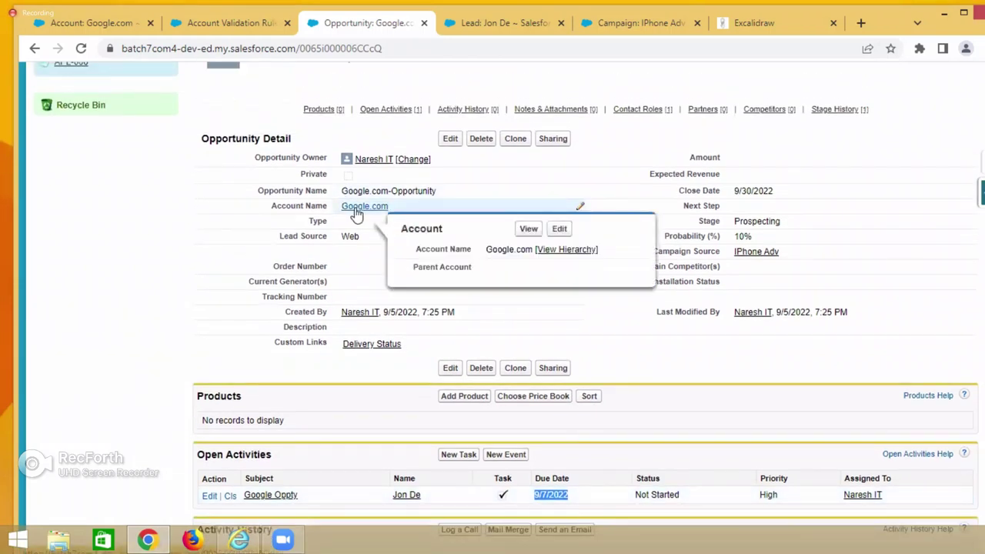
pyautogui.rightClick(362, 213)
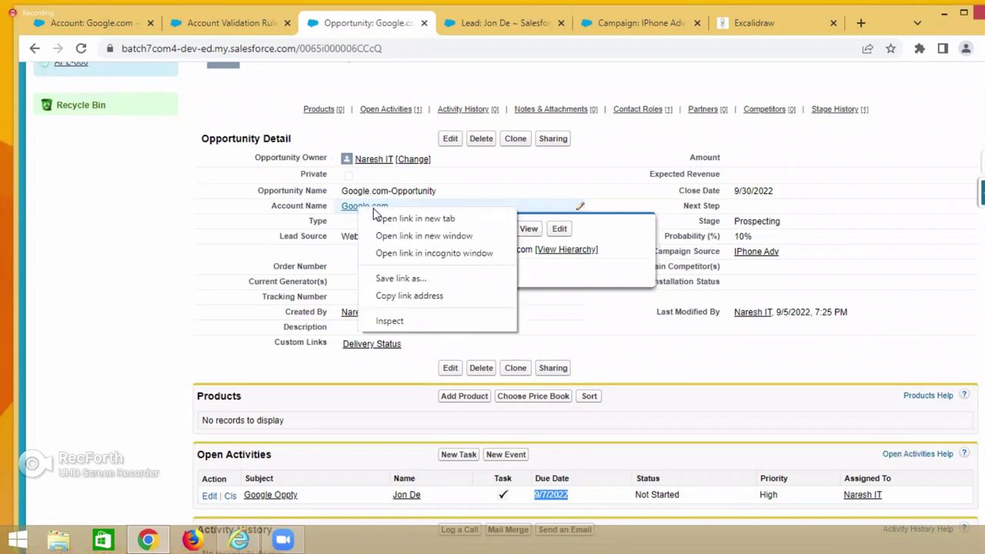
pyautogui.click(415, 219)
pyautogui.click(441, 29)
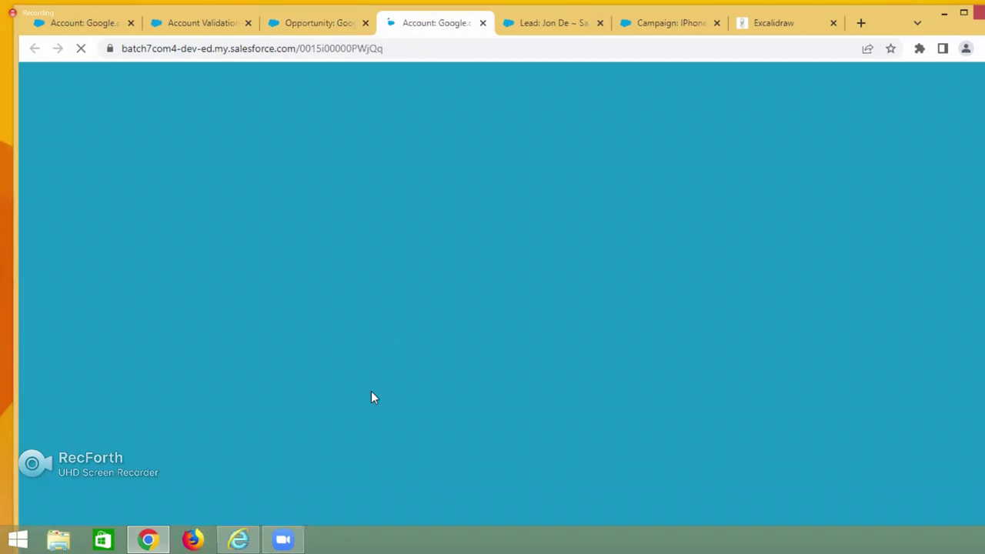
# Check the phone number in the Google.com account details and the account's related contacts and opportunities
pyautogui.scroll(-2, 470, 338)
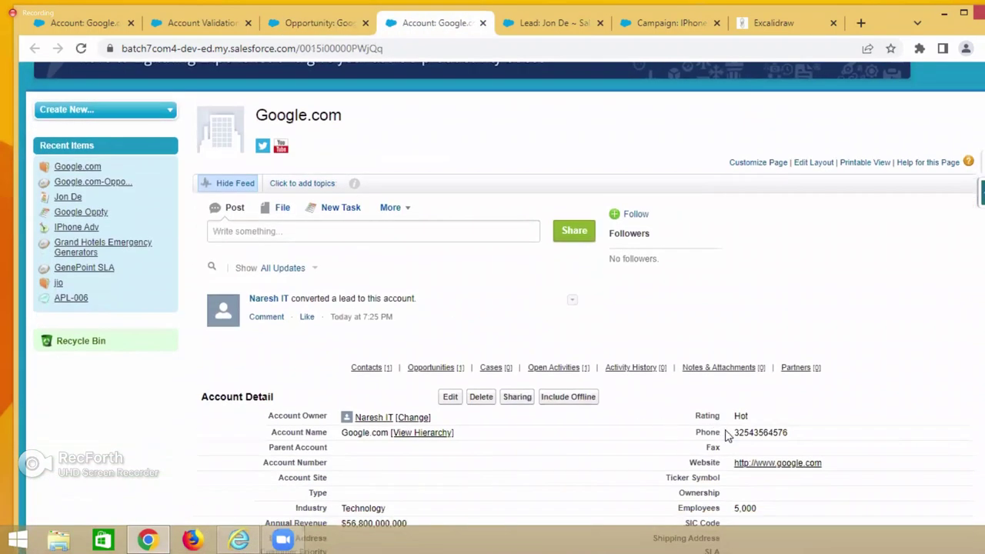
pyautogui.doubleClick(753, 434)
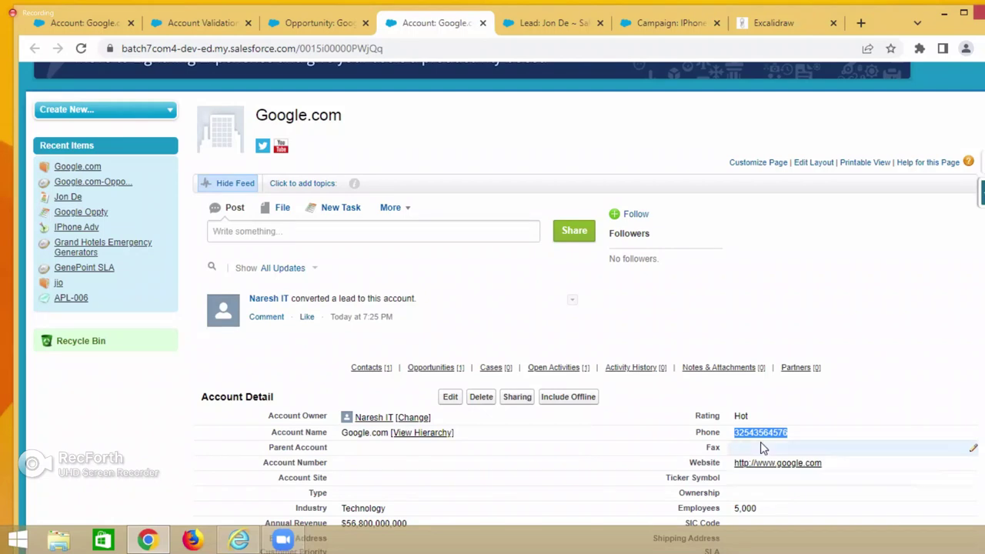
pyautogui.scroll(-5, 704, 396)
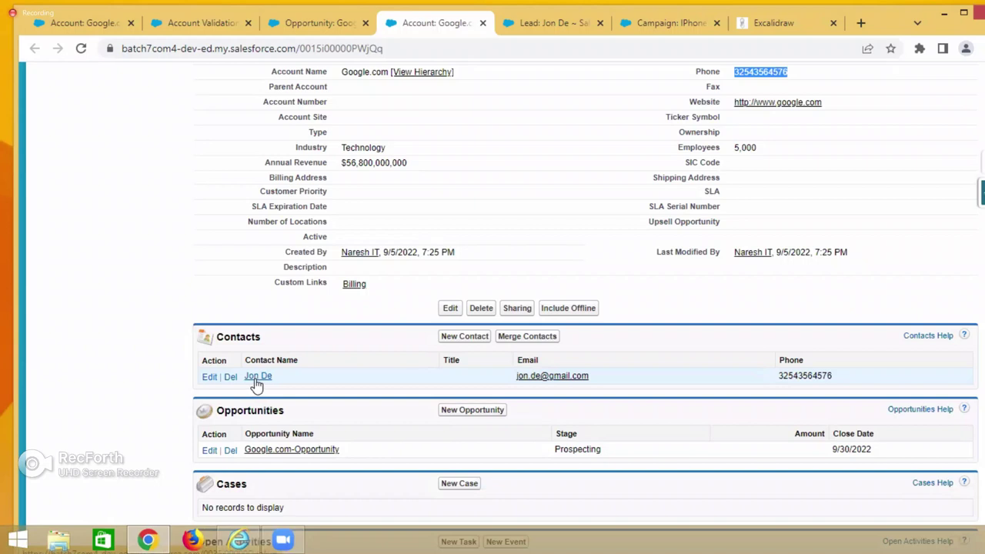
# Return to the Google.com-Opportunity record and review its Open Activities list
pyautogui.click(326, 25)
pyautogui.scroll(-3, 334, 381)
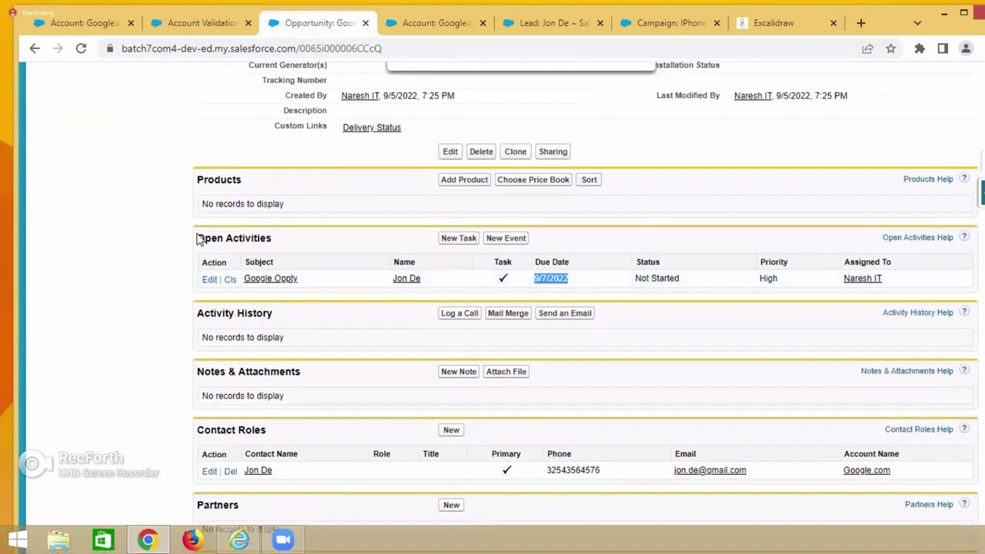
pyautogui.moveTo(198, 237); pyautogui.dragTo(280, 241)
pyautogui.click(279, 241)
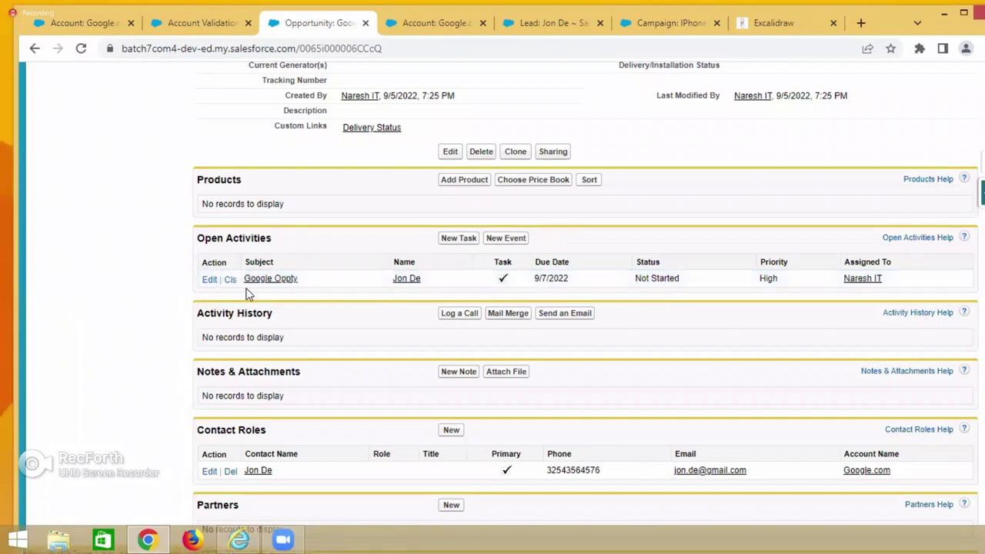
# Open the Google Oppty task for editing and set its status to Completed
pyautogui.click(209, 281)
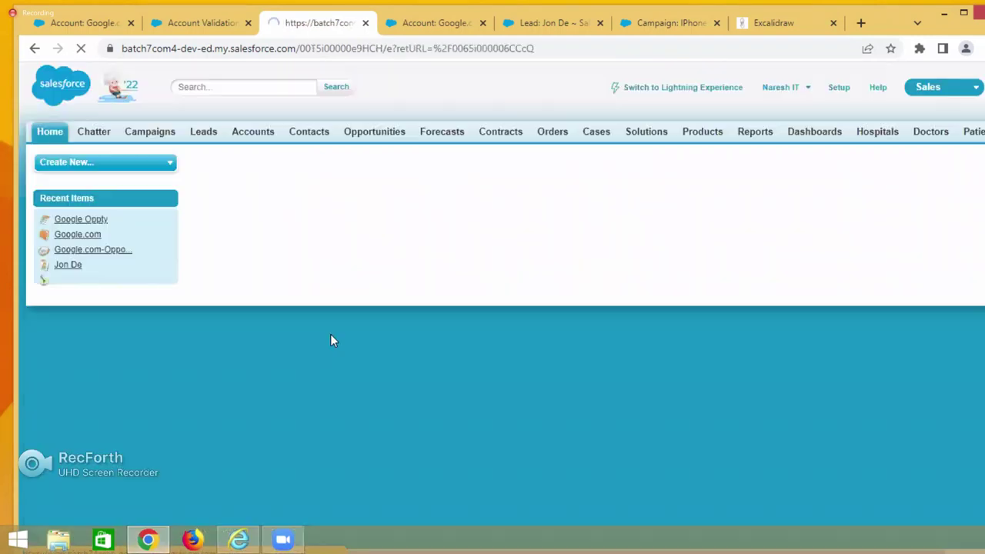
pyautogui.scroll(-1, 481, 401)
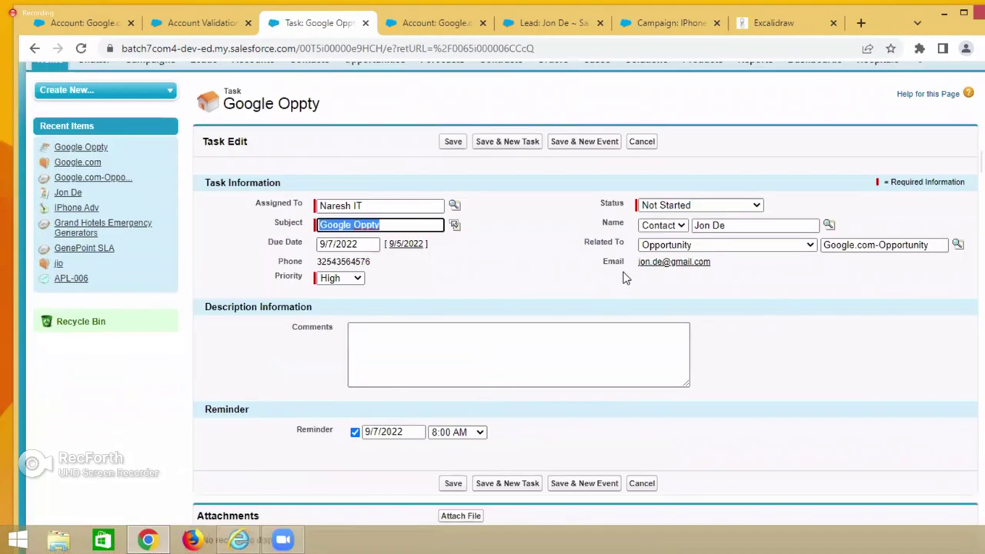
pyautogui.click(670, 205)
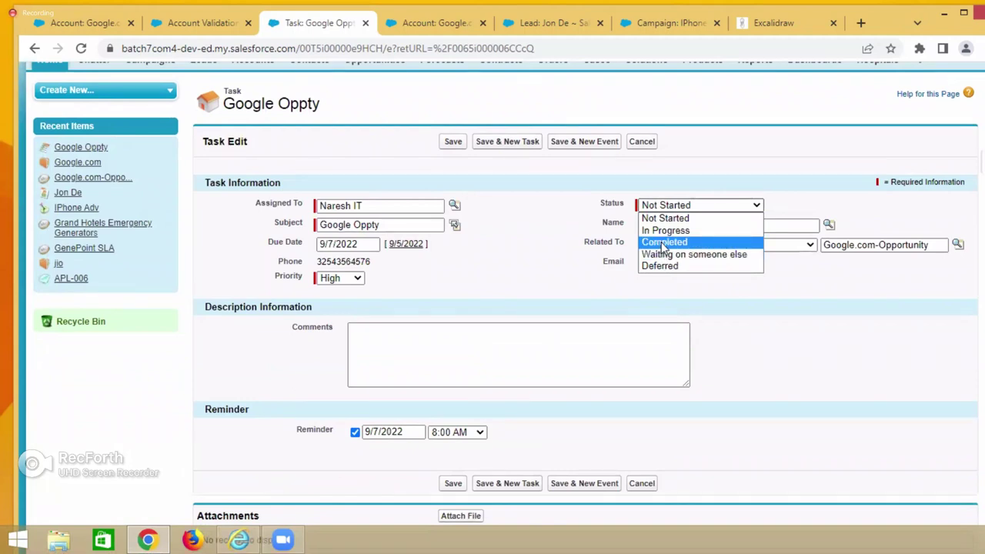
pyautogui.click(662, 243)
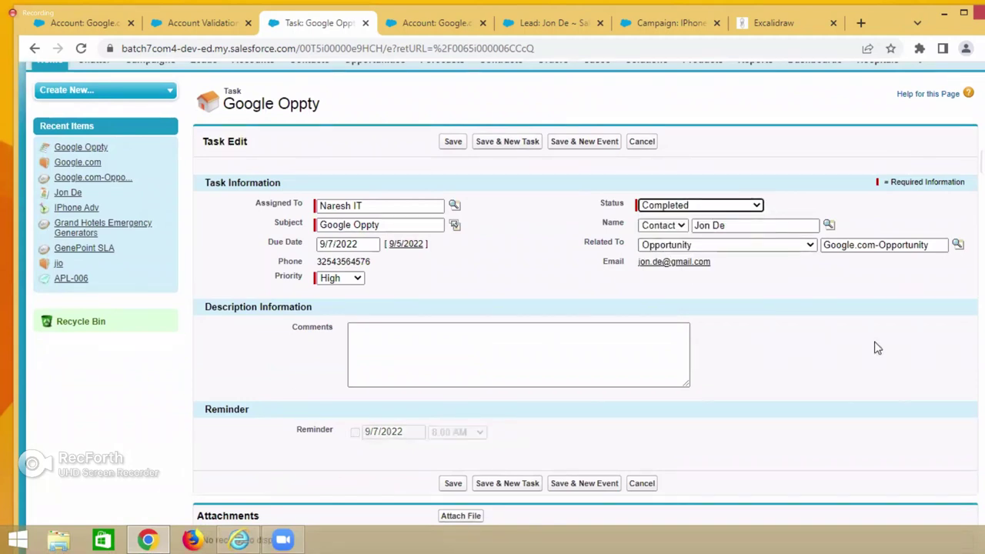
# Add a comment that the contact was reached and "He replied connect on 10/9", and save the Google Oppty task
pyautogui.click(394, 341)
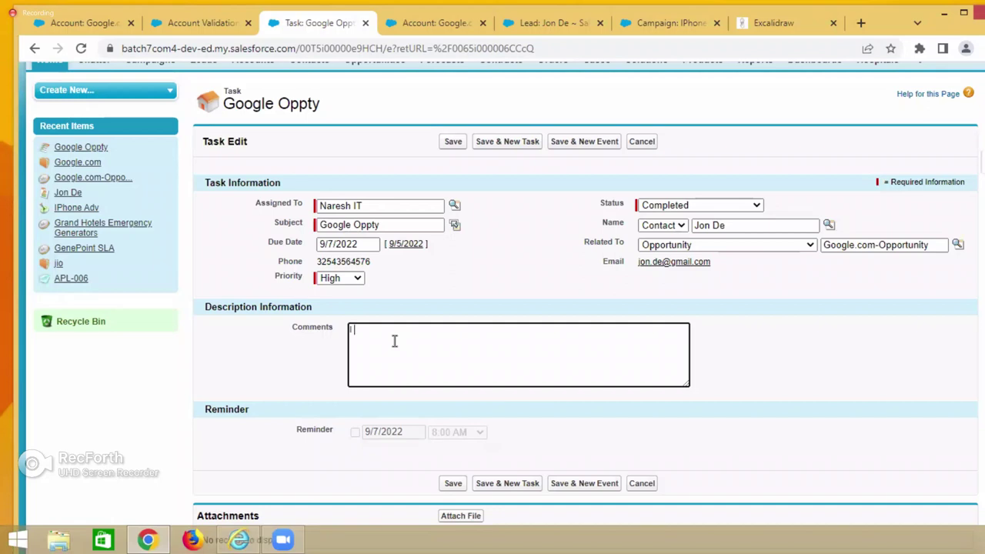
pyautogui.write('nnectd to Jon, He ')
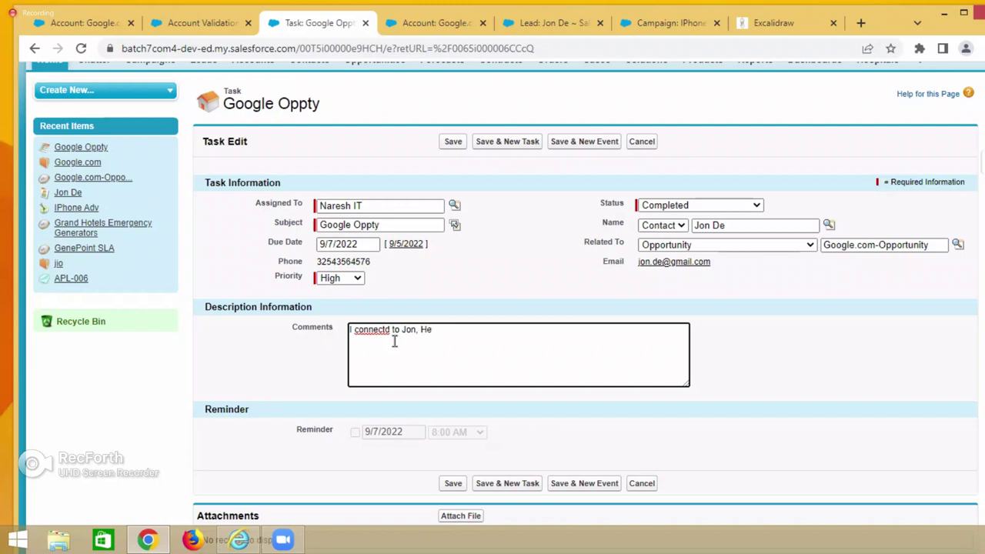
pyautogui.write('replied connect o')
pyautogui.write('n 10/9')
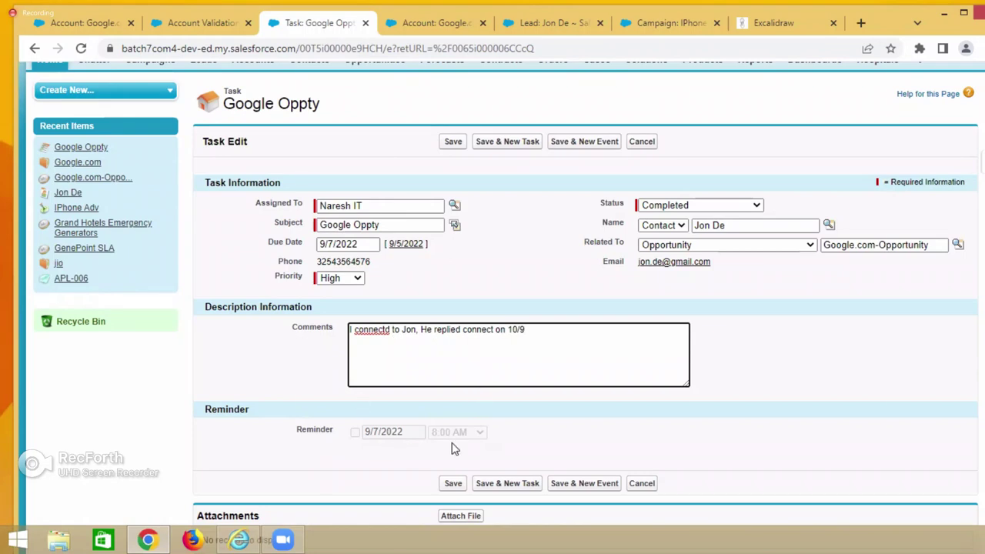
pyautogui.click(448, 486)
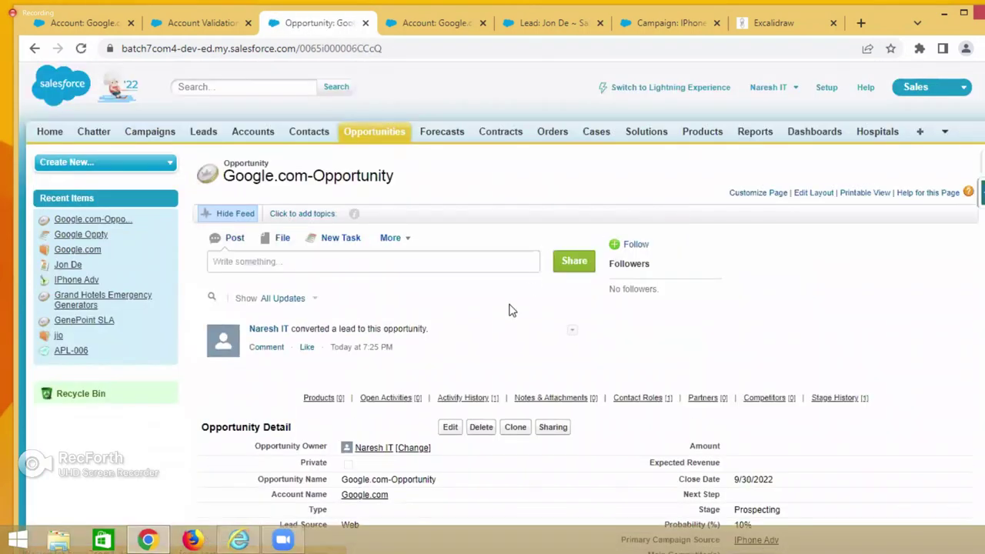
# Compare the opportunity's Open Activities and Activity History lists to locate the Google Oppty task
pyautogui.scroll(-5, 496, 331)
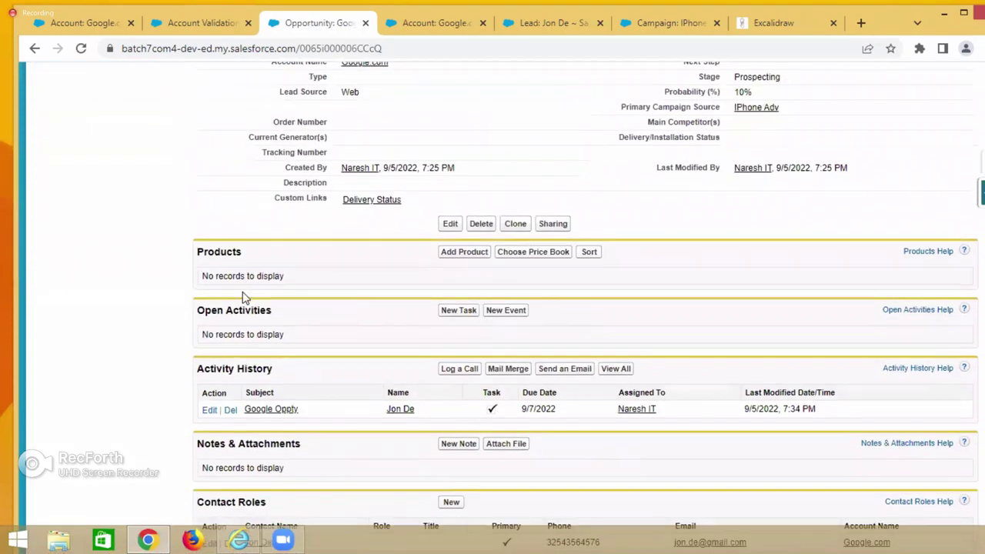
pyautogui.moveTo(205, 316); pyautogui.dragTo(280, 318)
pyautogui.moveTo(216, 369); pyautogui.dragTo(274, 370)
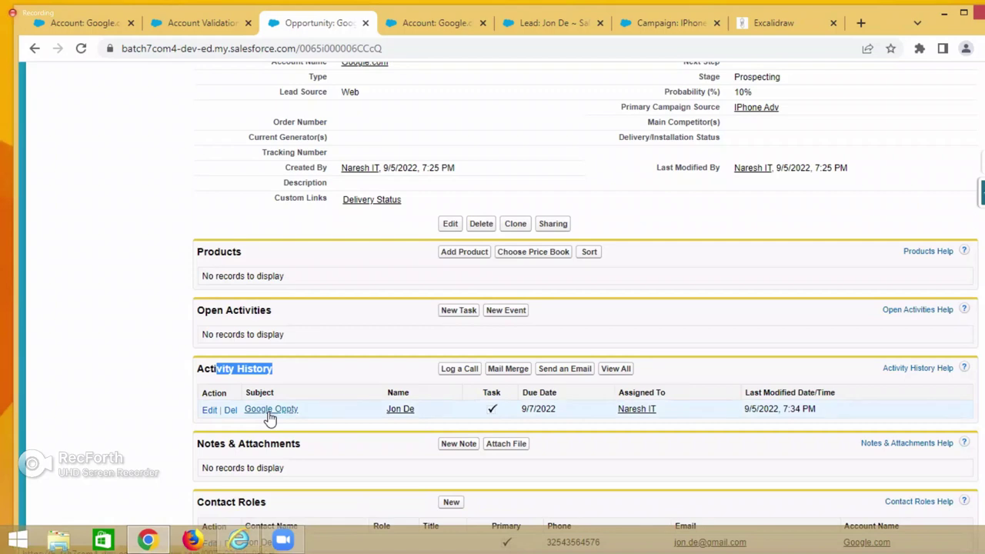
# Start a new task for the opportunity with the subject "Meet to" plus the contact's first name, and set the status to In Progress
pyautogui.click(457, 311)
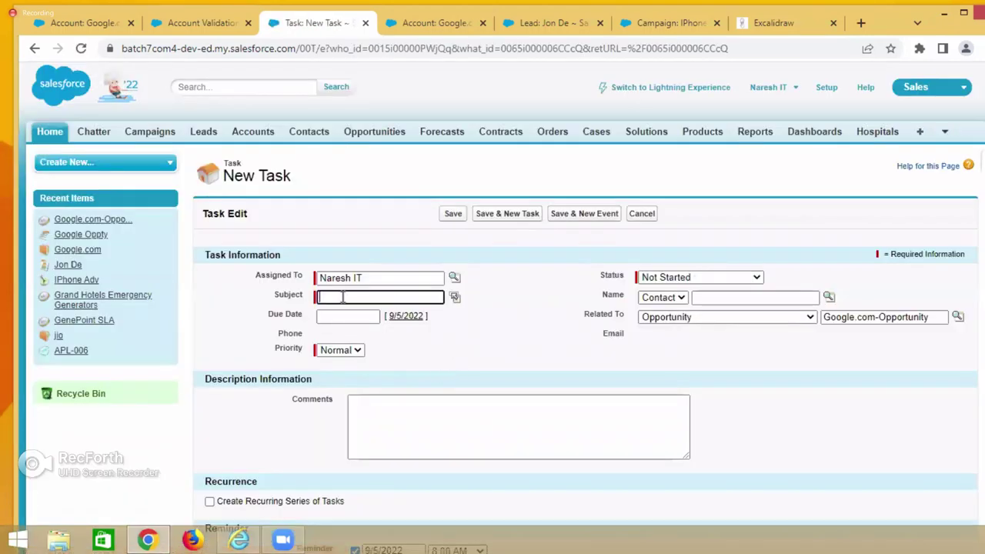
pyautogui.write('Meet to Jon')
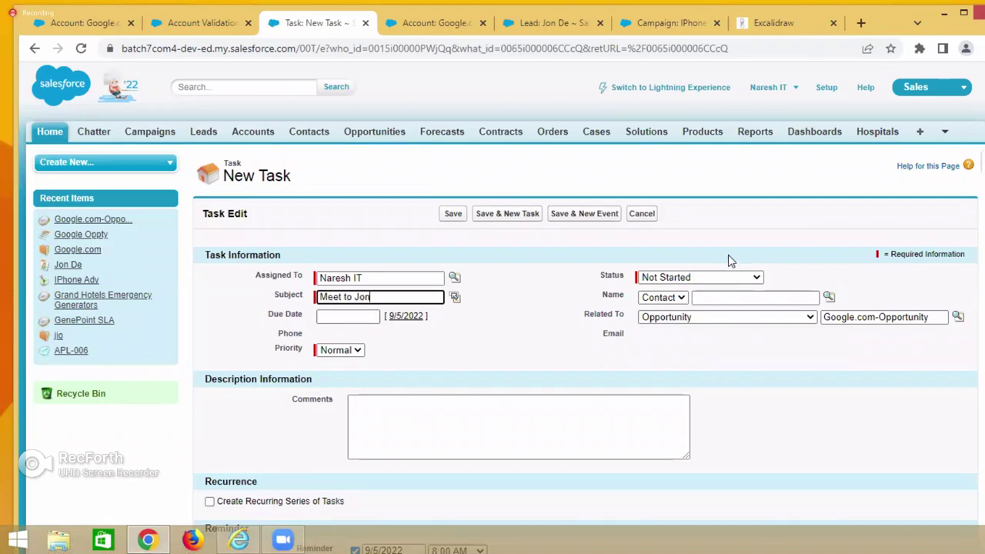
pyautogui.click(707, 278)
pyautogui.click(677, 293)
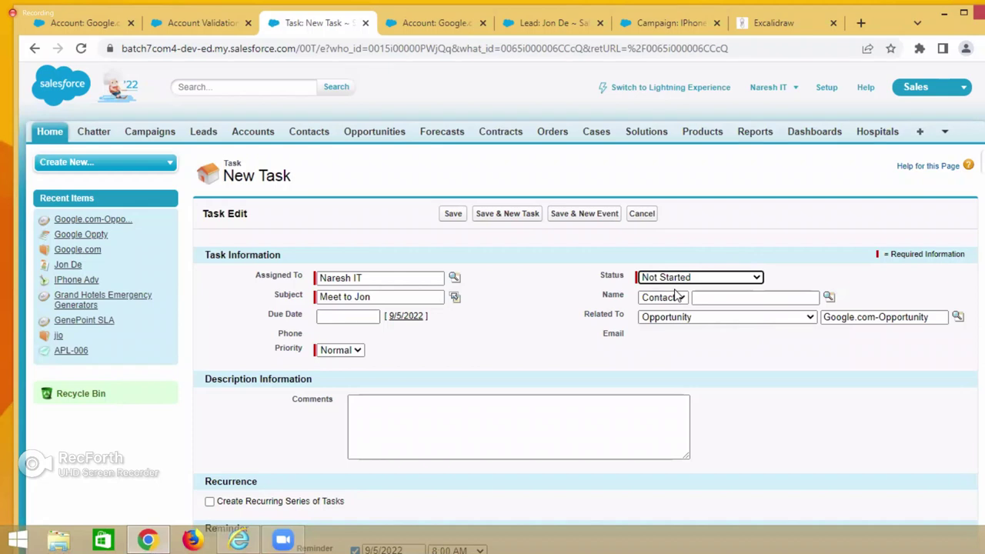
pyautogui.click(674, 278)
pyautogui.click(677, 303)
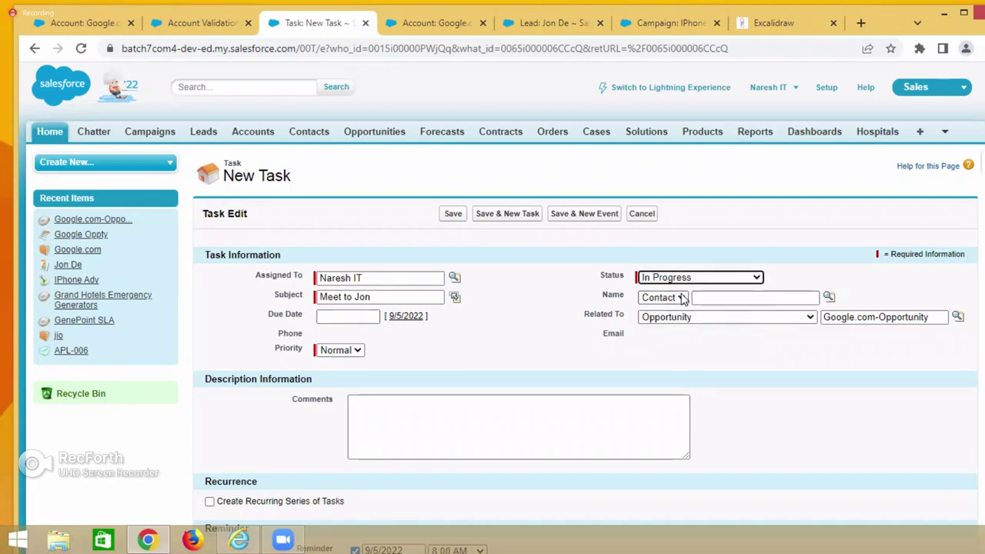
# Look up and assign the opportunity's contact as the task's Name, and set the priority to High
pyautogui.click(829, 298)
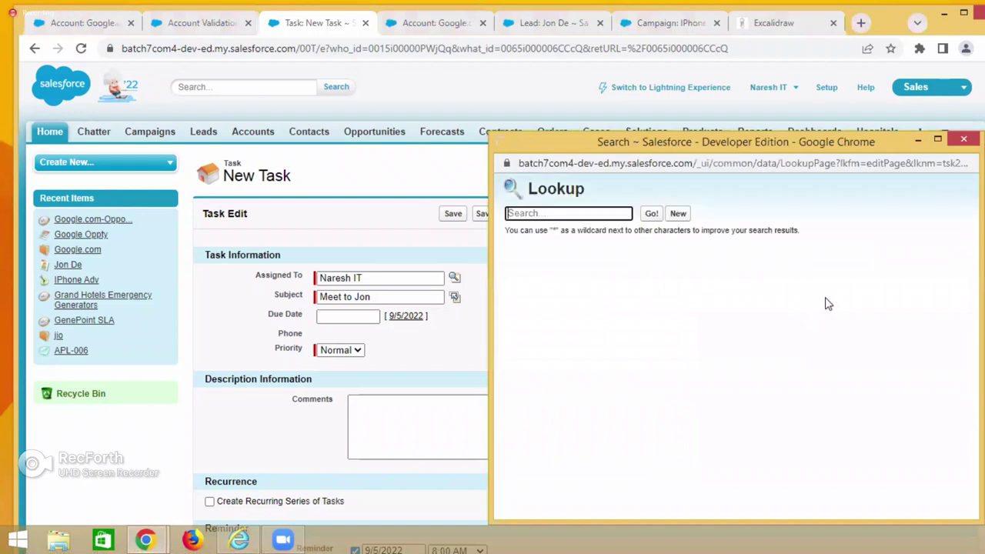
pyautogui.click(526, 314)
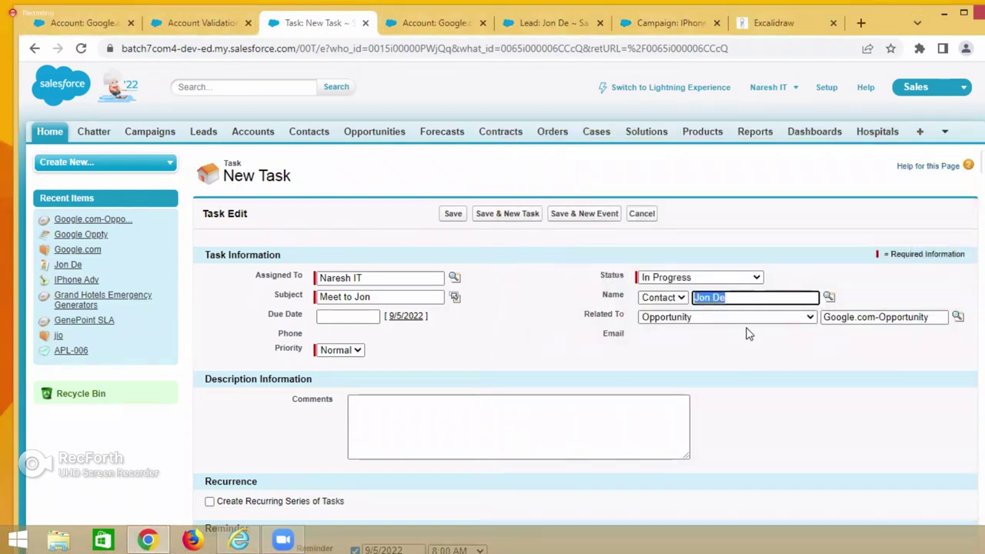
pyautogui.click(329, 351)
pyautogui.click(333, 364)
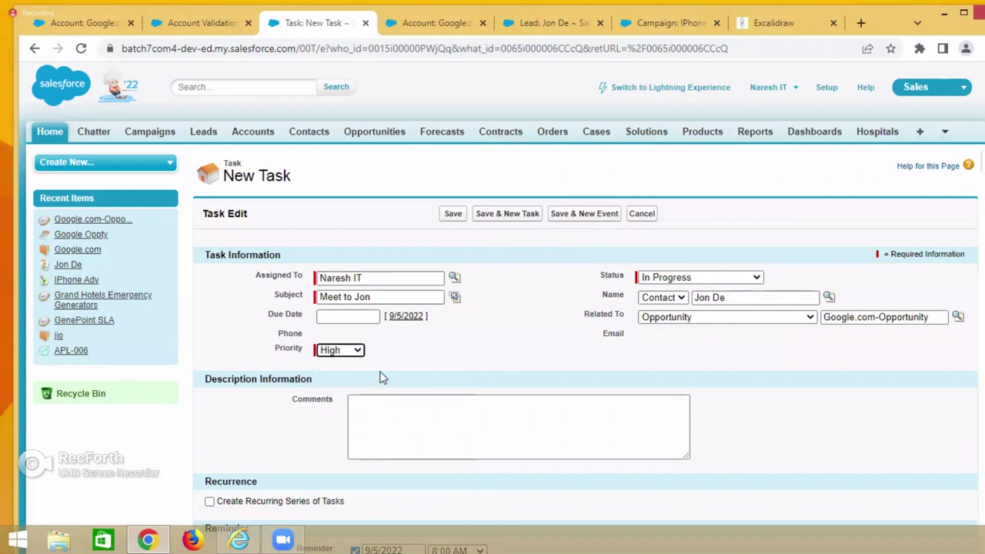
# Enter a comment about the discussion with the contact and the "need to meet on coming sat at Taj", and save the new task
pyautogui.click(359, 400)
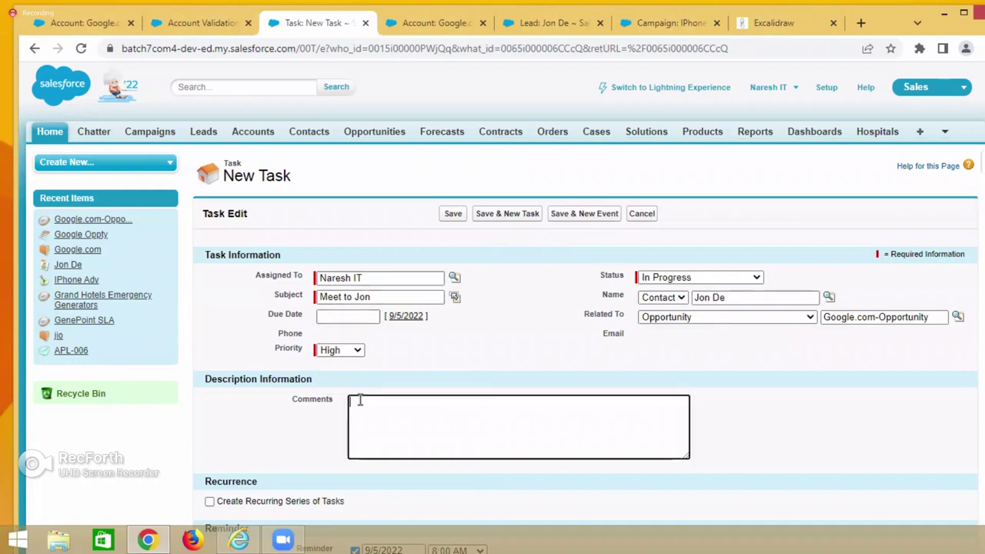
pyautogui.write('As')
pyautogui.write('k')
pyautogui.write('discussed with ')
pyautogui.write('jon need to meet o')
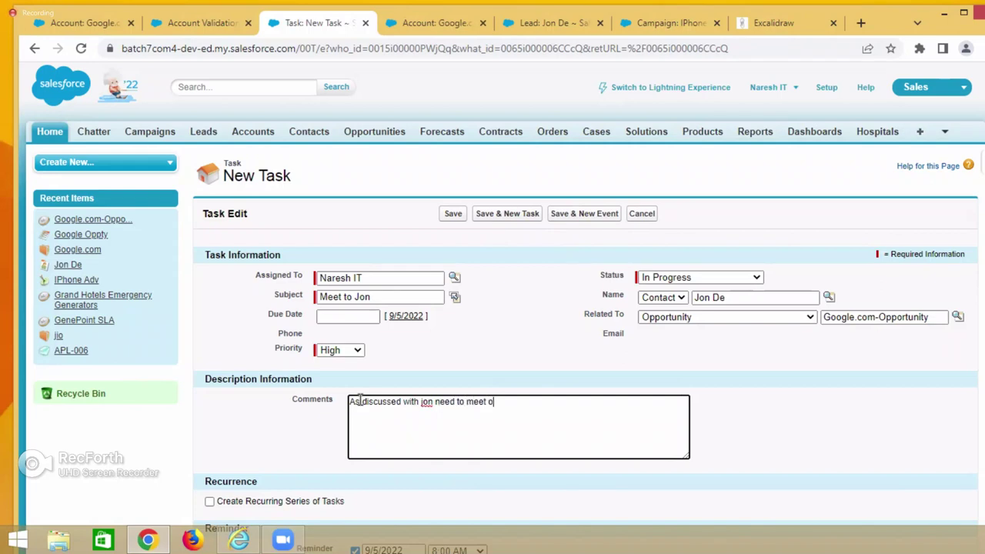
pyautogui.write('ing sat at Taj')
pyautogui.click(452, 213)
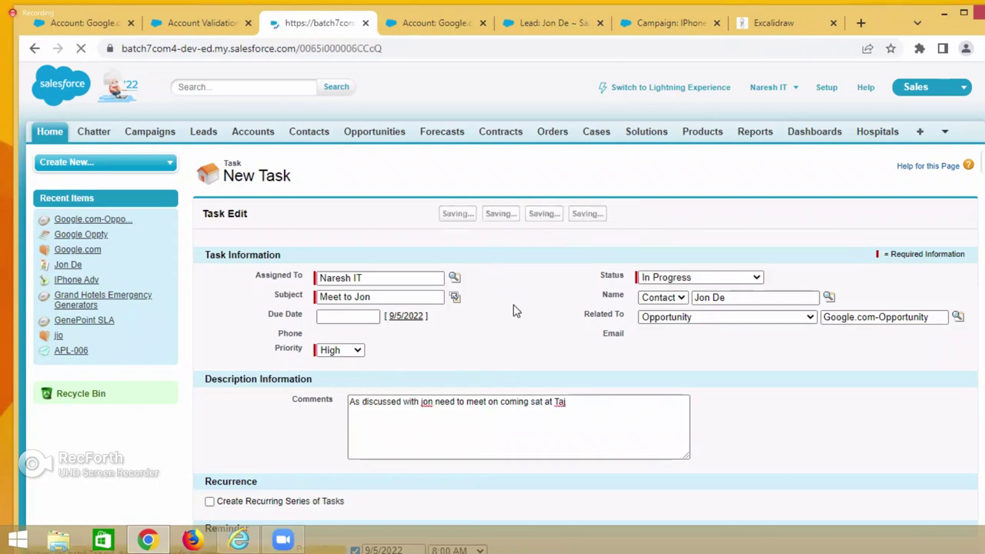
# Edit the opportunity's open meeting task to set its due date to 9/10/2022, and save it
pyautogui.scroll(-7, 513, 310)
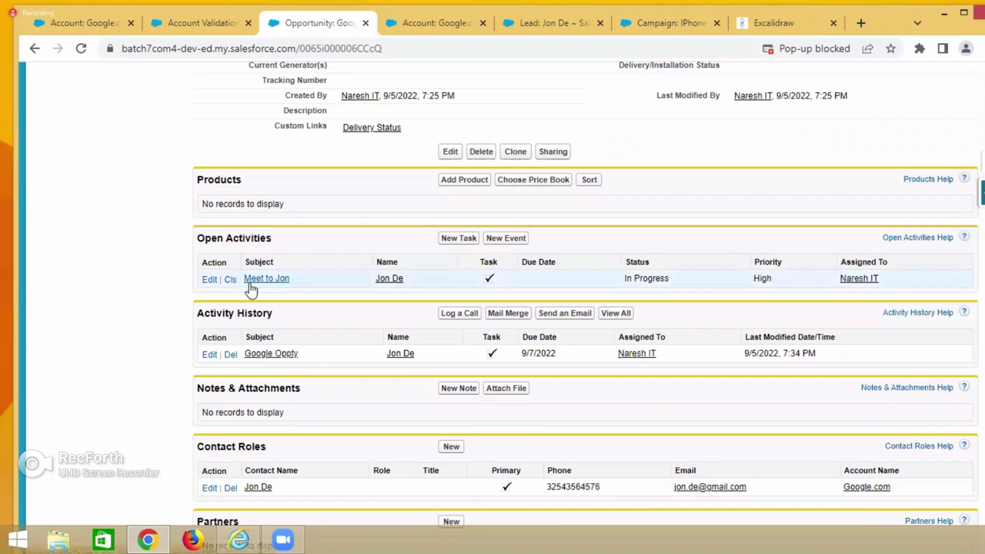
pyautogui.click(210, 280)
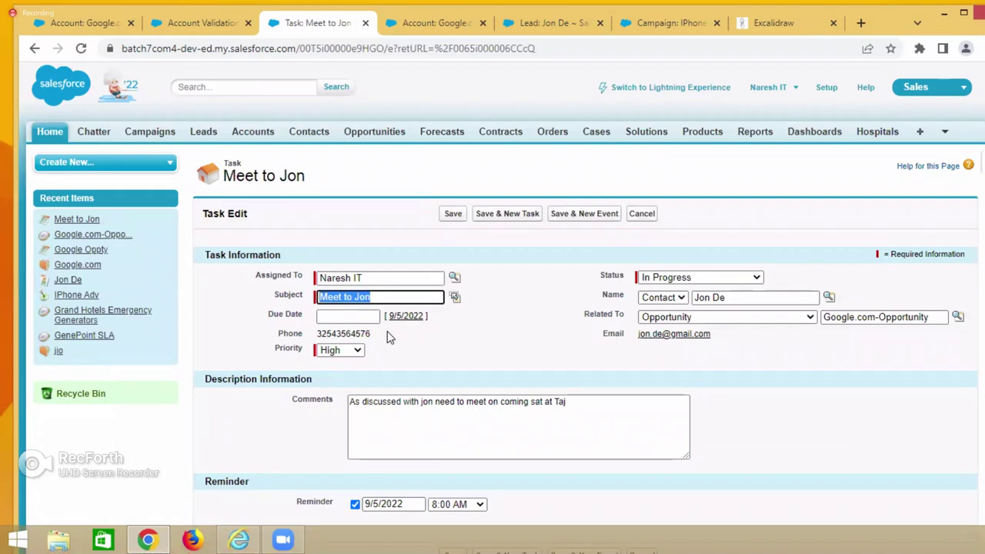
pyautogui.scroll(-2, 389, 336)
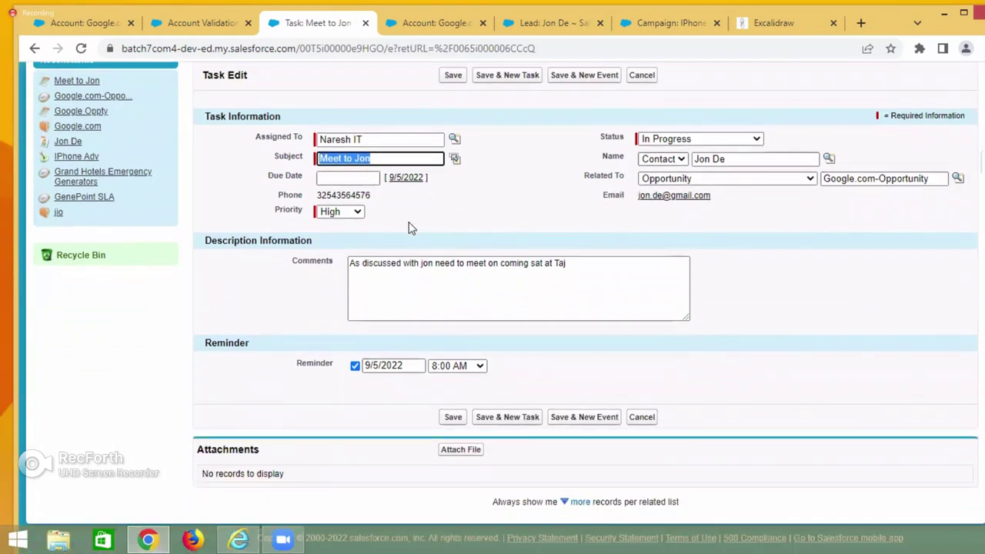
pyautogui.click(367, 177)
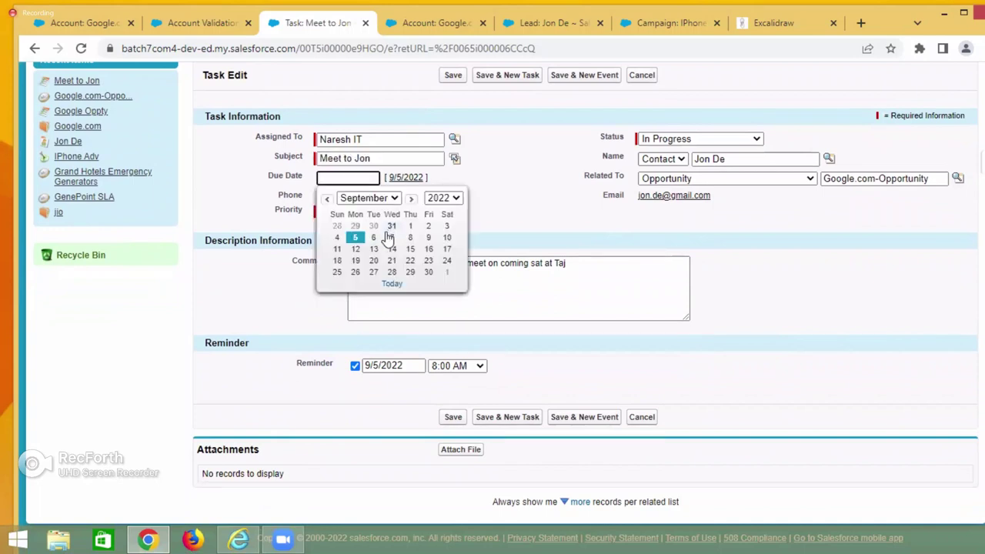
pyautogui.click(447, 240)
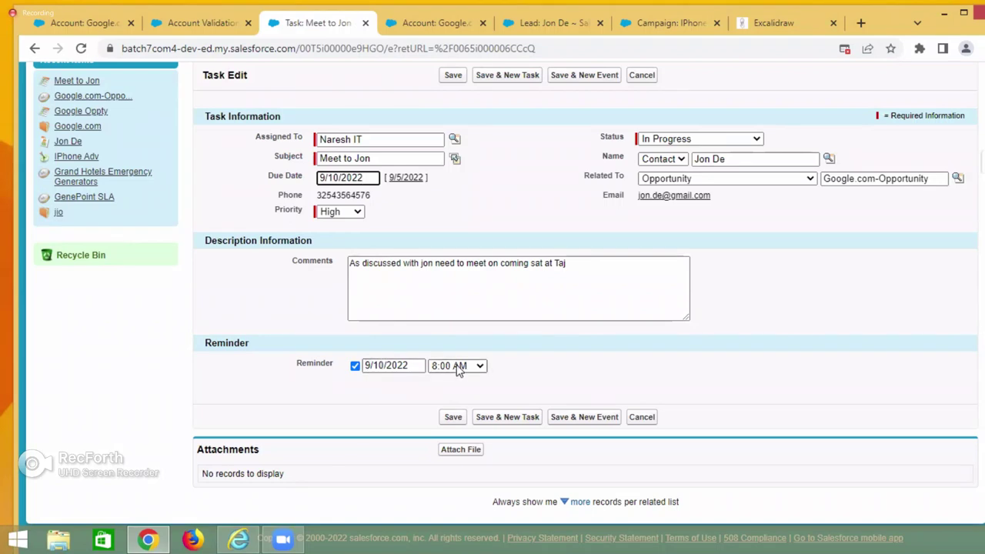
pyautogui.click(452, 420)
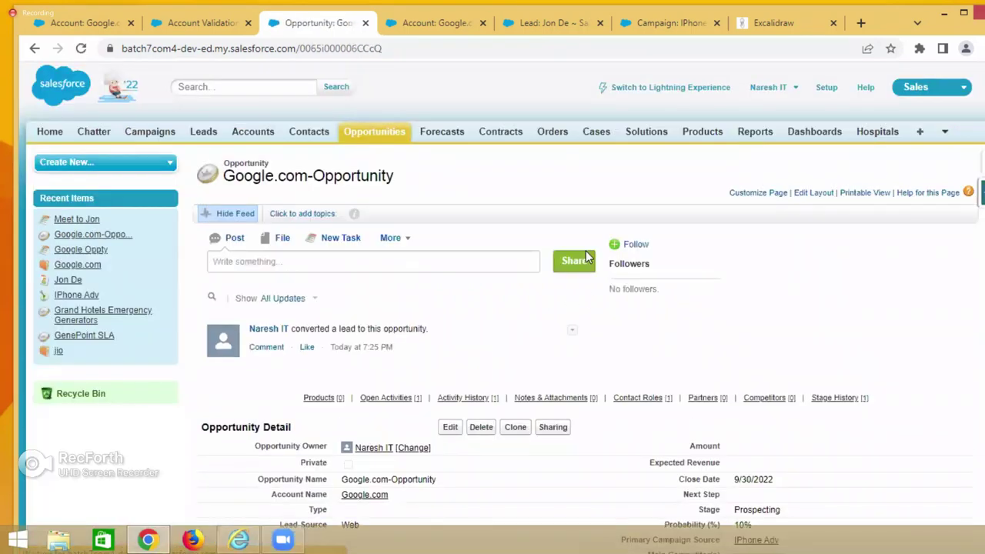
# Review the opportunity's Open Activities, Activity History and detail fields
pyautogui.scroll(-6, 482, 352)
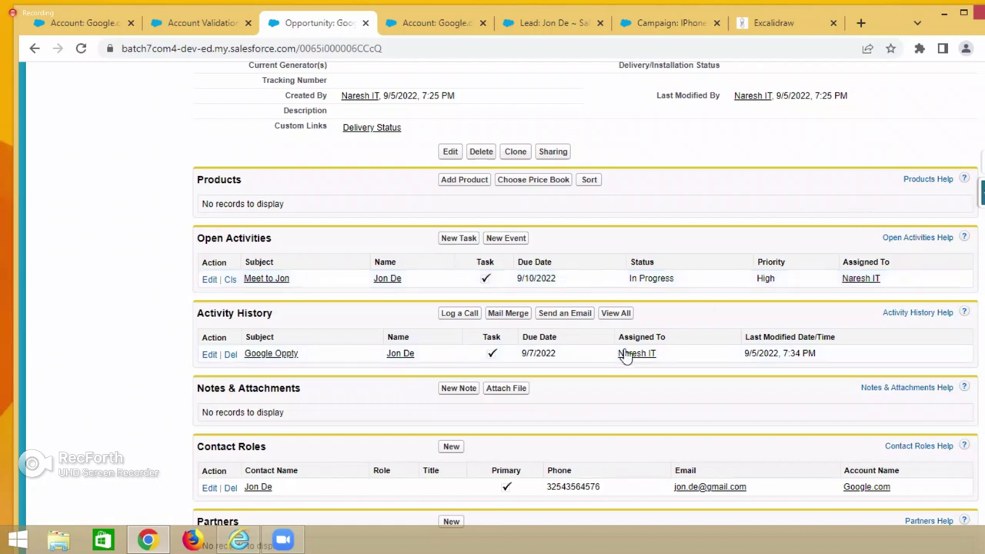
pyautogui.scroll(6, 631, 355)
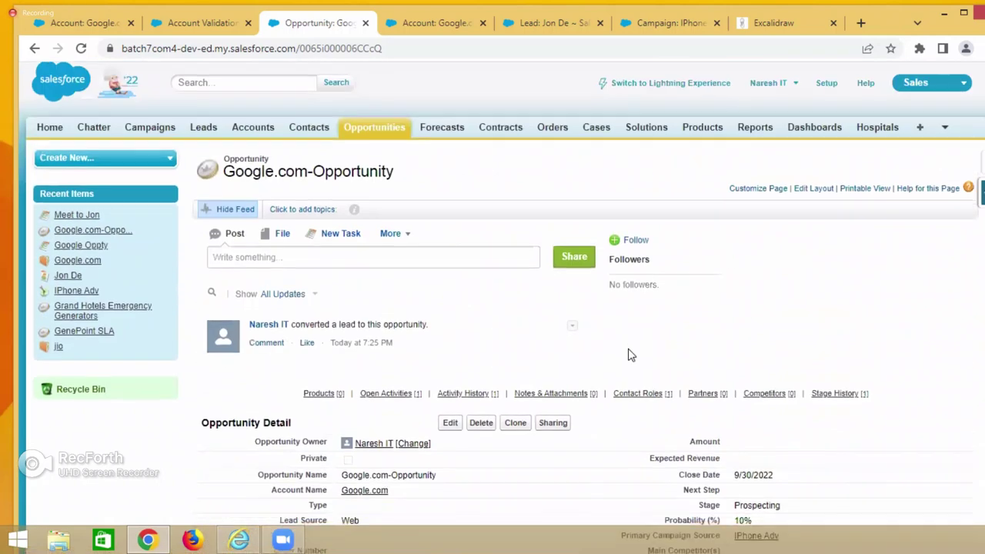
pyautogui.scroll(-3, 630, 354)
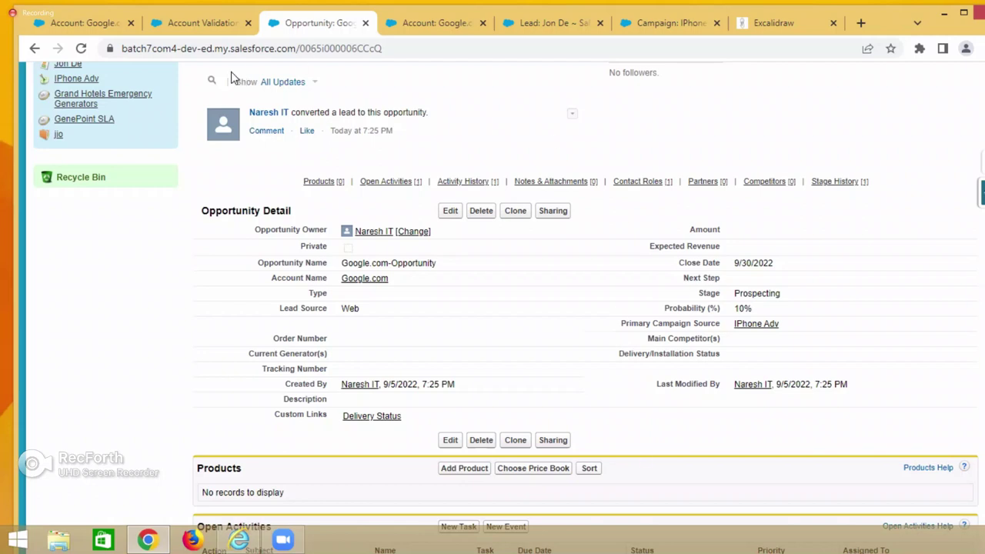
# Open the IPhone Adv campaign and compare its expected revenue with its budgeted cost
pyautogui.click(112, 22)
pyautogui.scroll(5, 316, 166)
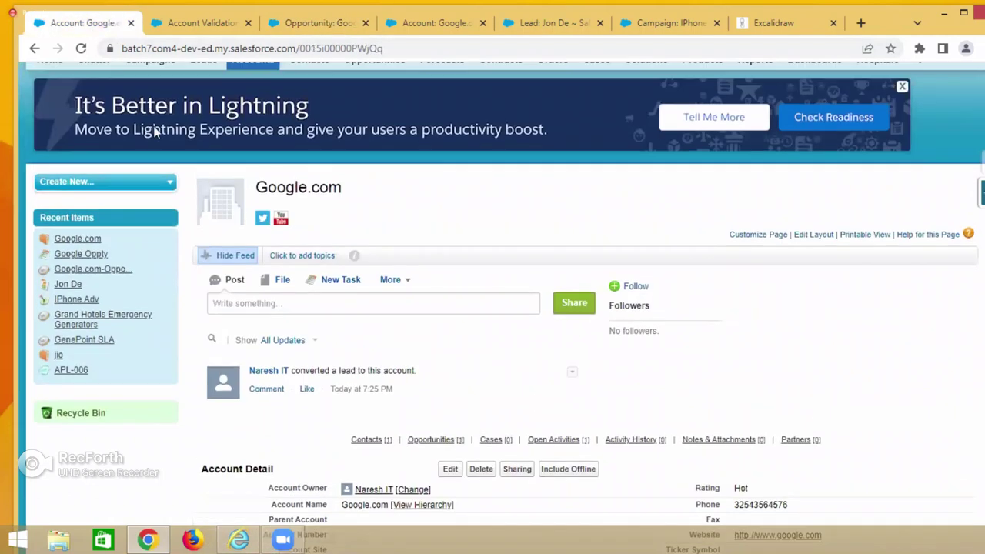
pyautogui.scroll(2, 186, 160)
pyautogui.click(138, 132)
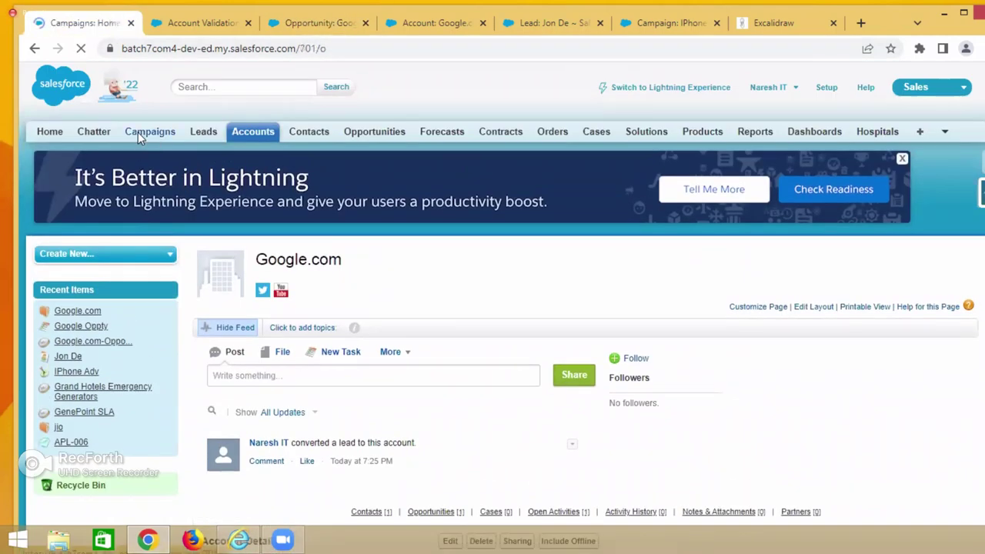
pyautogui.click(219, 285)
pyautogui.scroll(-4, 510, 424)
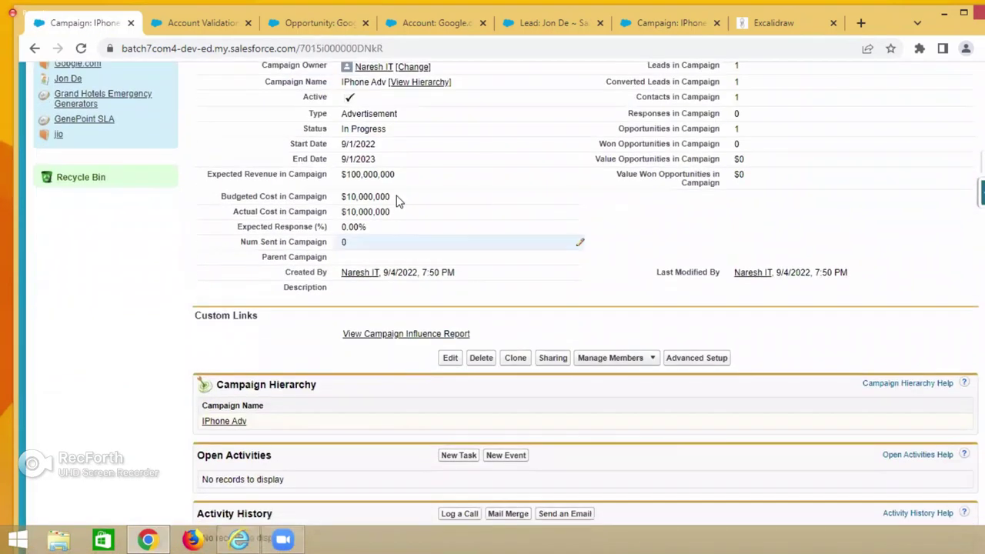
pyautogui.doubleClick(356, 174)
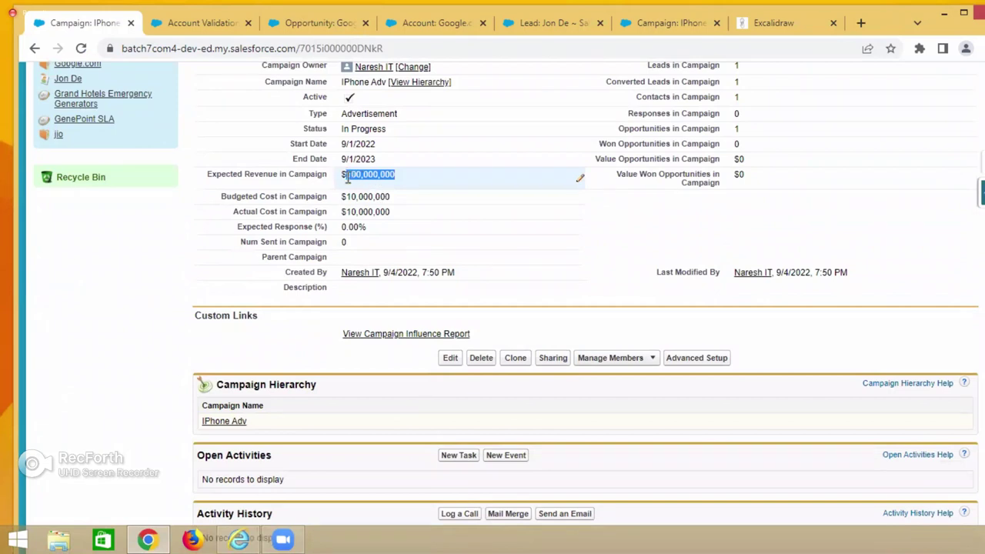
pyautogui.moveTo(351, 197); pyautogui.dragTo(400, 204)
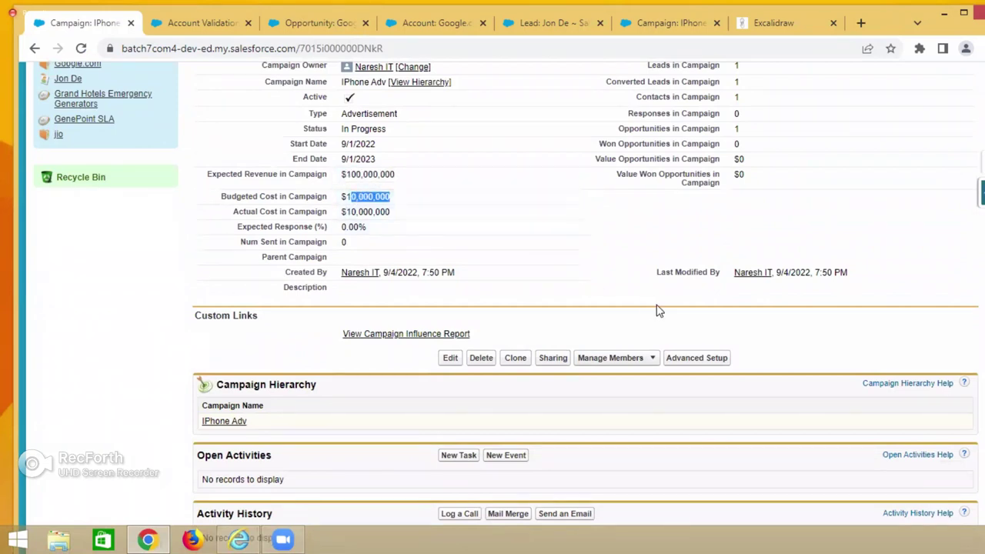
# Examine the campaign's counts of leads, converted leads, contacts and opportunities
pyautogui.scroll(2, 735, 270)
pyautogui.moveTo(649, 209); pyautogui.dragTo(734, 214)
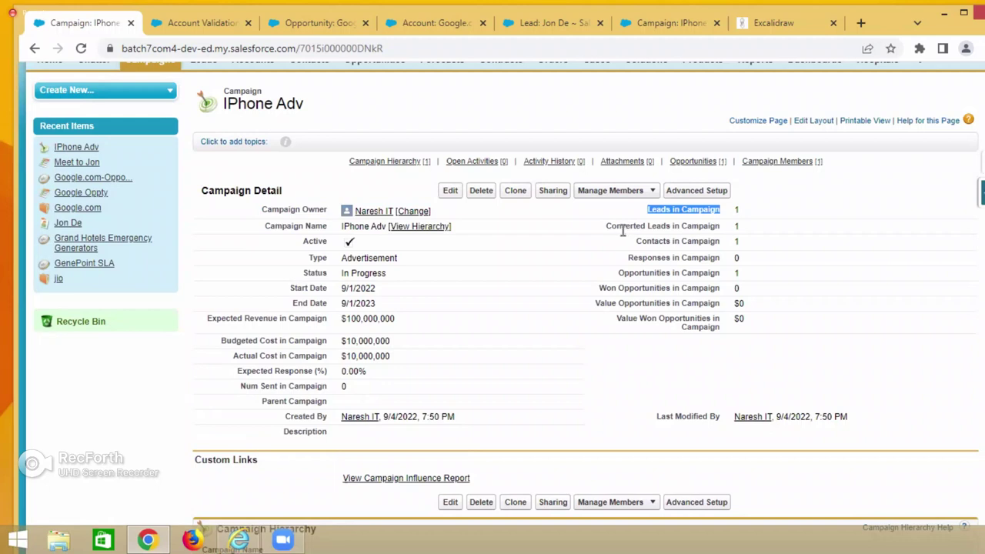
pyautogui.moveTo(650, 225); pyautogui.dragTo(702, 224)
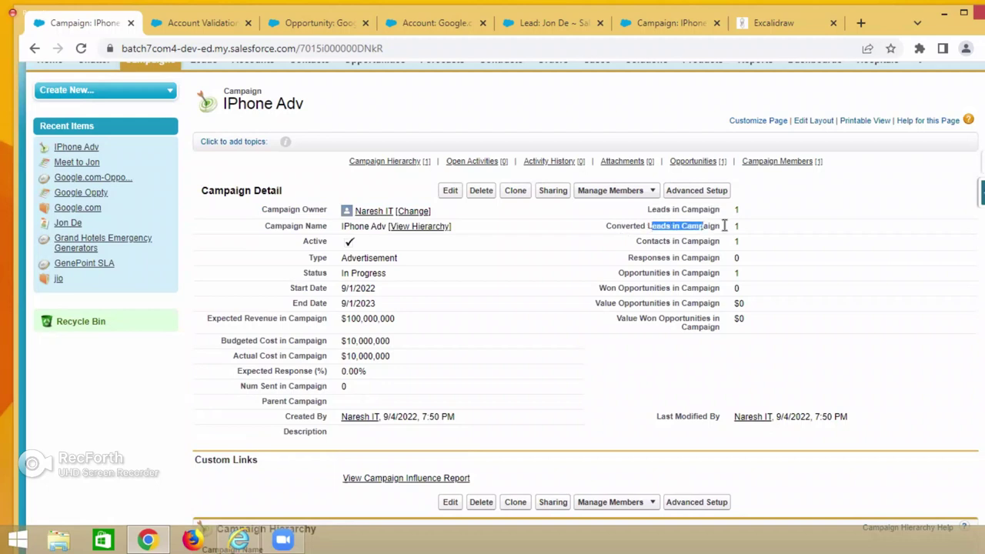
pyautogui.moveTo(637, 241); pyautogui.dragTo(672, 241)
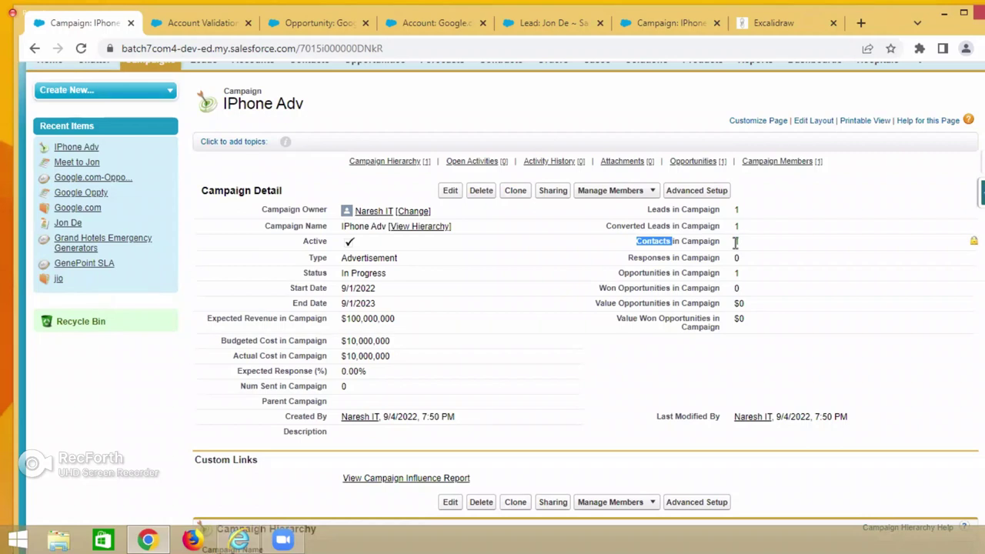
pyautogui.moveTo(642, 273); pyautogui.dragTo(740, 277)
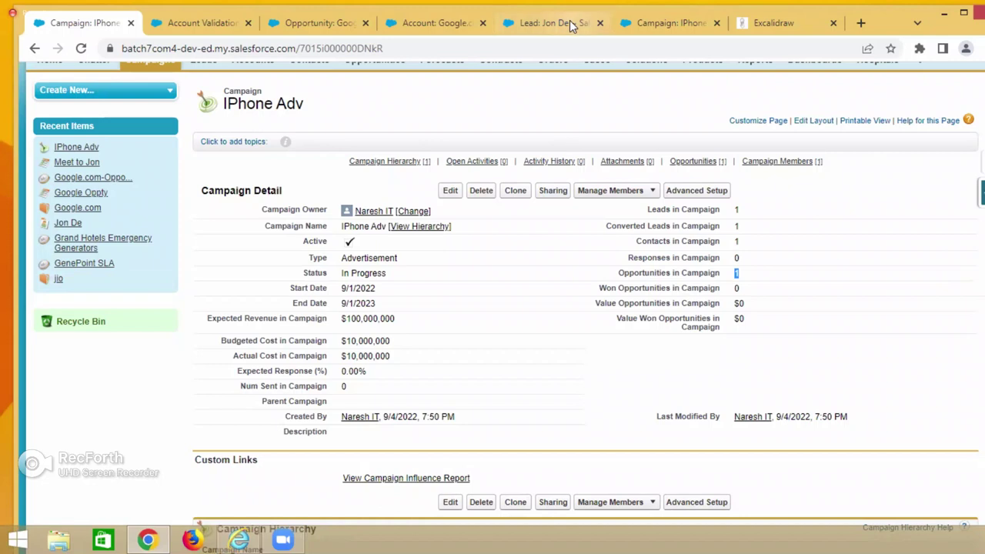
# Return to the Google.com opportunity and examine its Amount field, Products list and activities
pyautogui.click(213, 23)
pyautogui.click(320, 24)
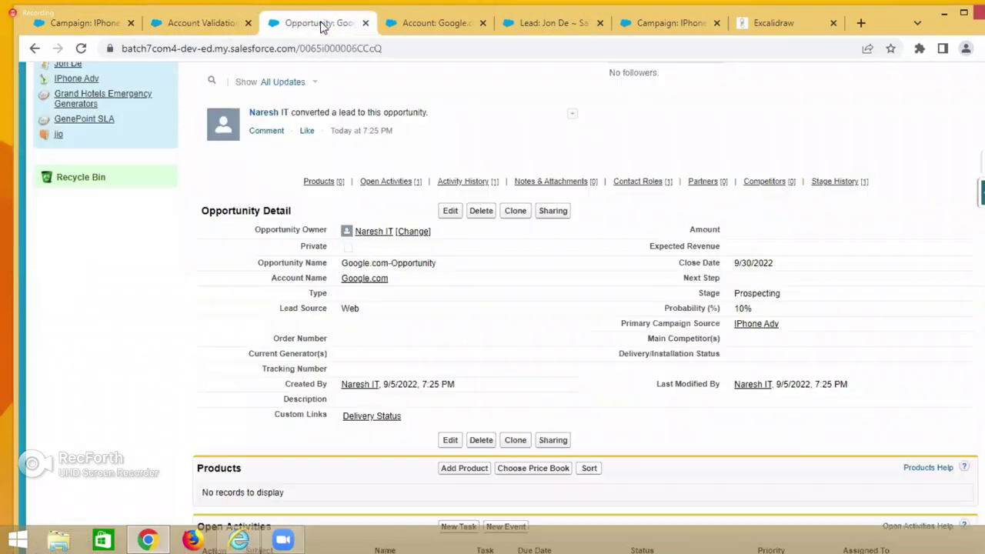
pyautogui.scroll(-3, 658, 396)
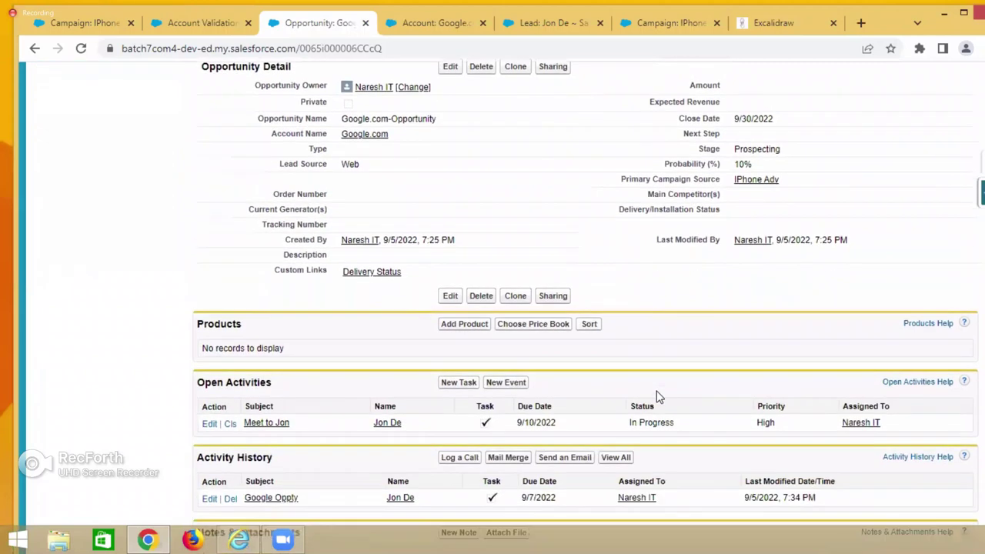
pyautogui.scroll(5, 658, 396)
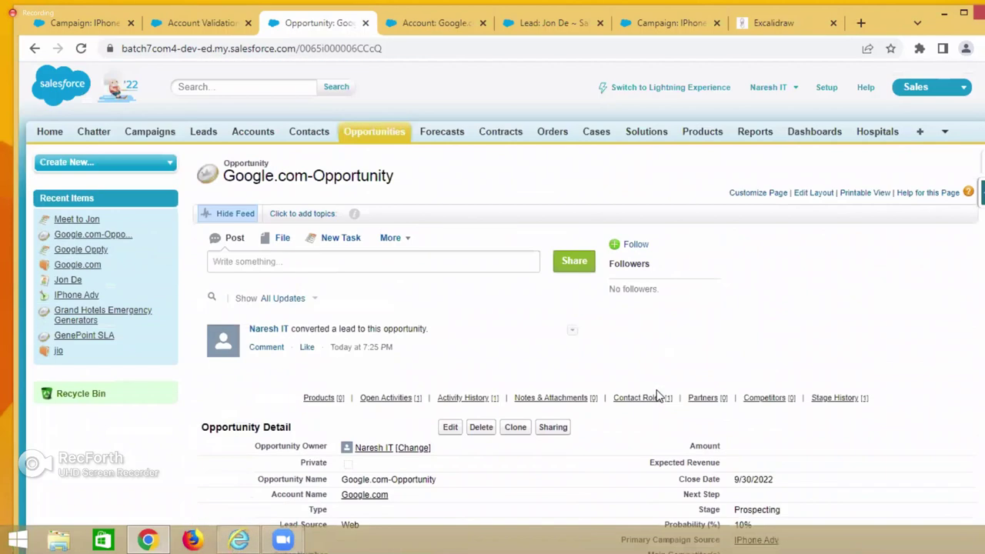
pyautogui.scroll(-4, 658, 396)
pyautogui.scroll(-2, 626, 324)
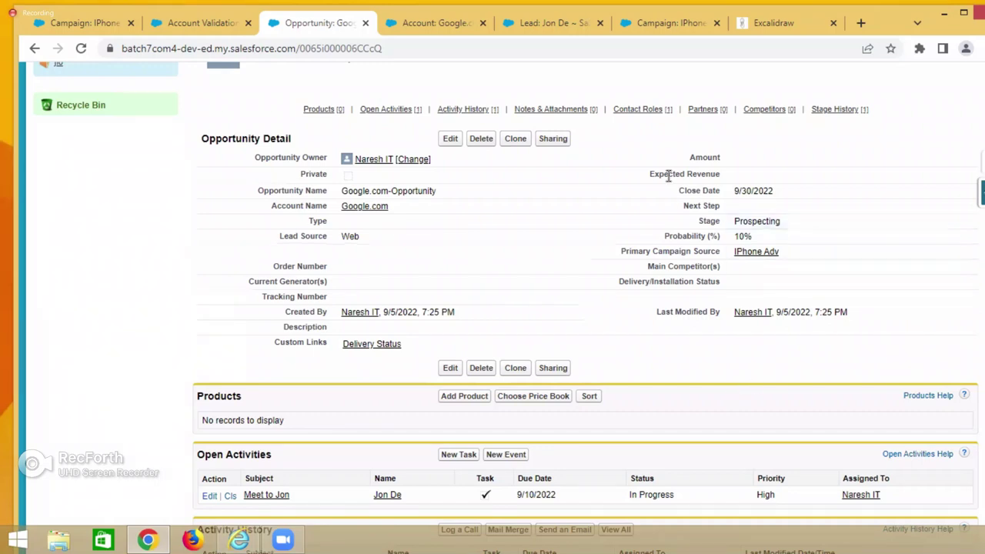
pyautogui.moveTo(689, 158); pyautogui.dragTo(719, 160)
pyautogui.click(137, 254)
pyautogui.scroll(4, 673, 111)
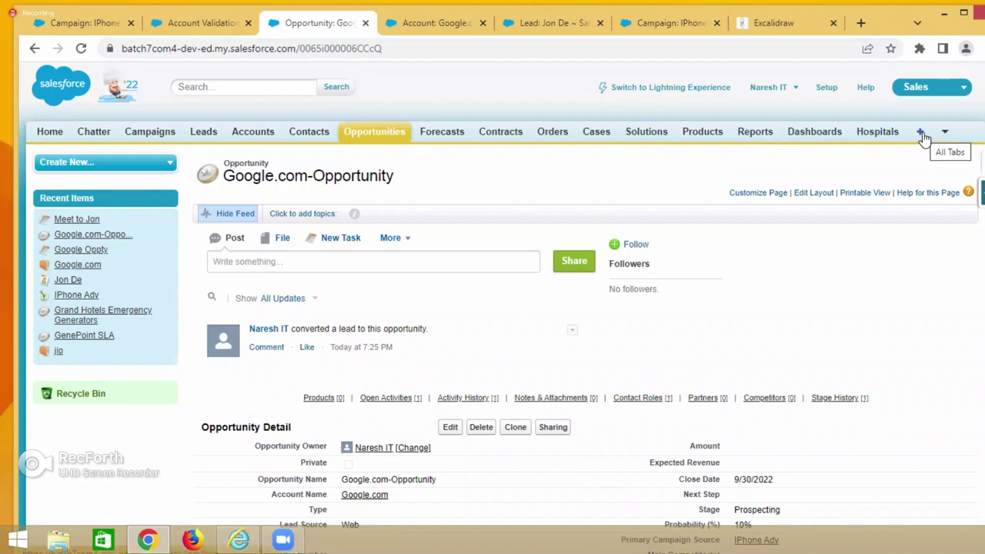
# Find Products among all available Salesforce objects, open its home page and look through the recent products
pyautogui.click(435, 23)
pyautogui.scroll(8, 857, 194)
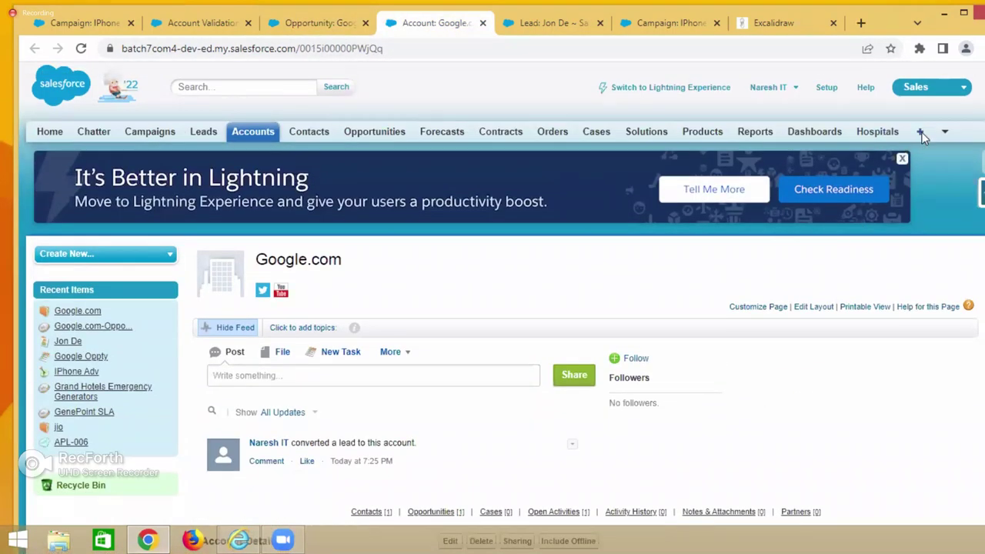
pyautogui.click(921, 131)
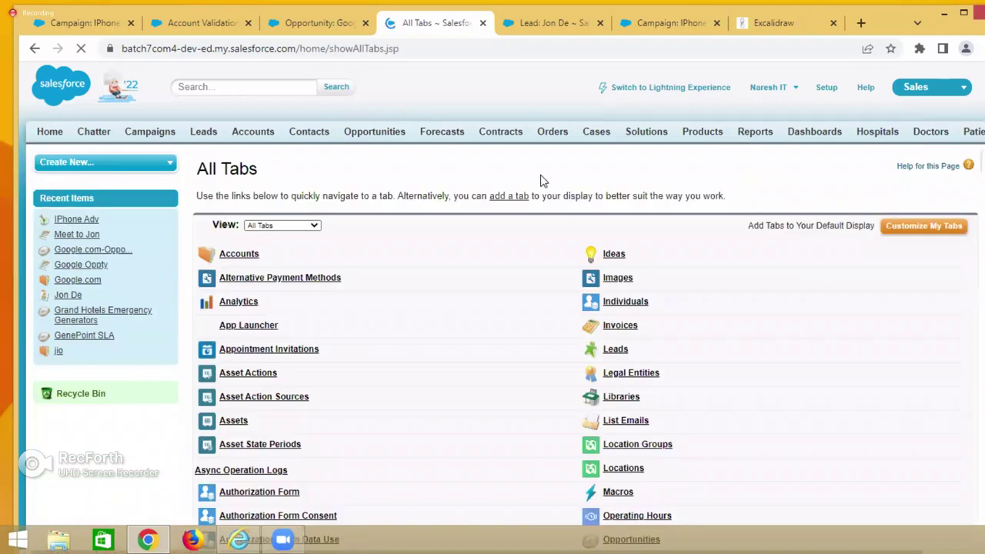
pyautogui.hotkey('ctrl', 'f')
pyautogui.write('Products')
pyautogui.click(621, 338)
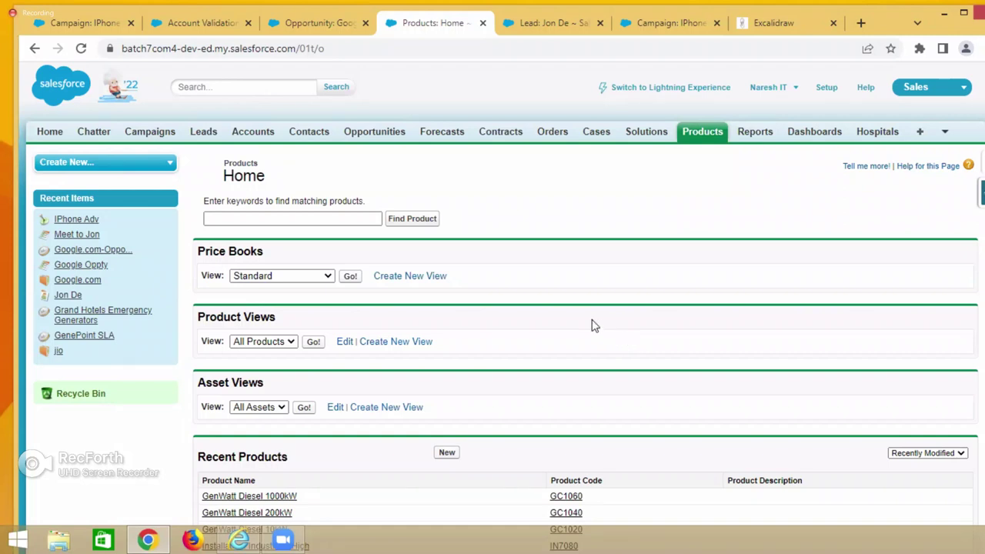
pyautogui.scroll(-2, 594, 326)
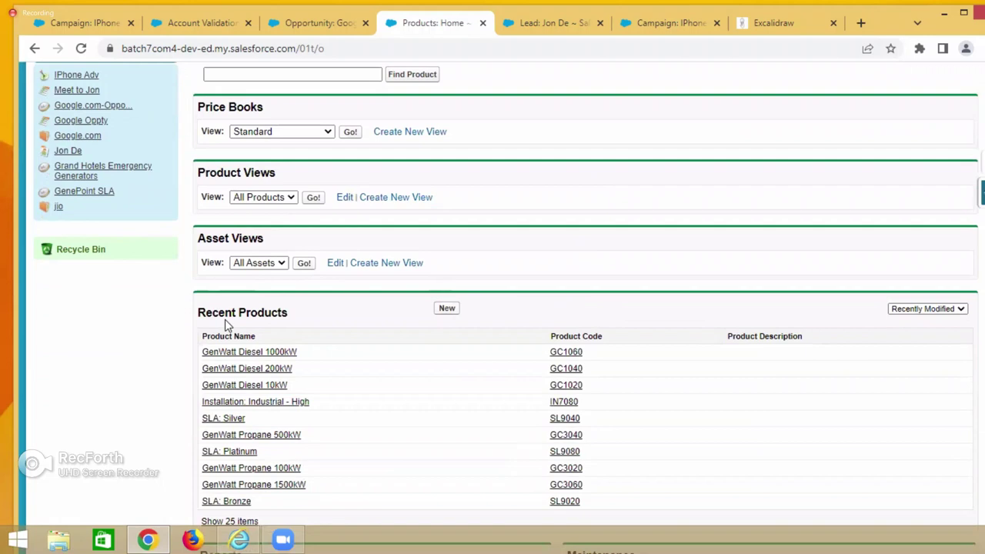
pyautogui.scroll(-2, 209, 308)
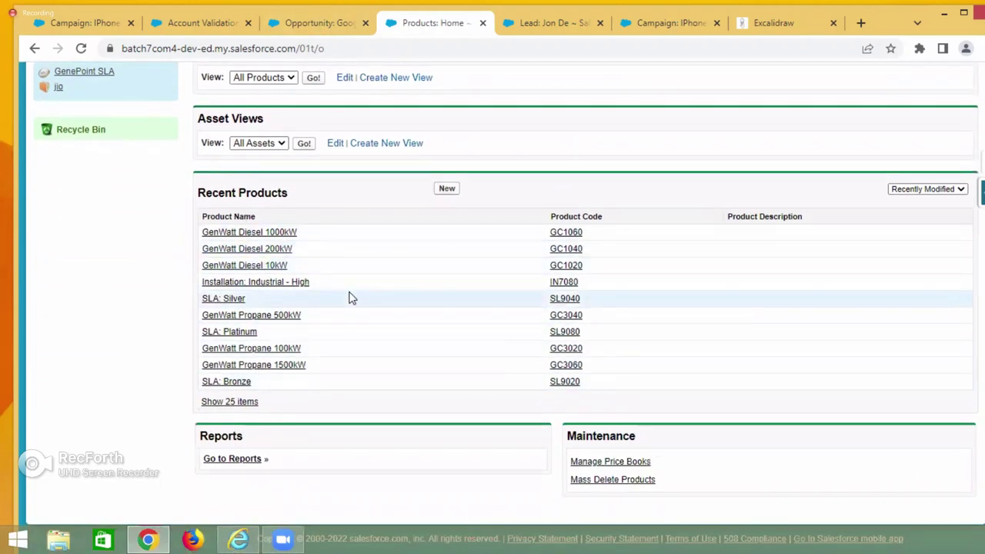
# Start a new product named "IPhone 13 Max Pro" with the product code 57567
pyautogui.click(447, 190)
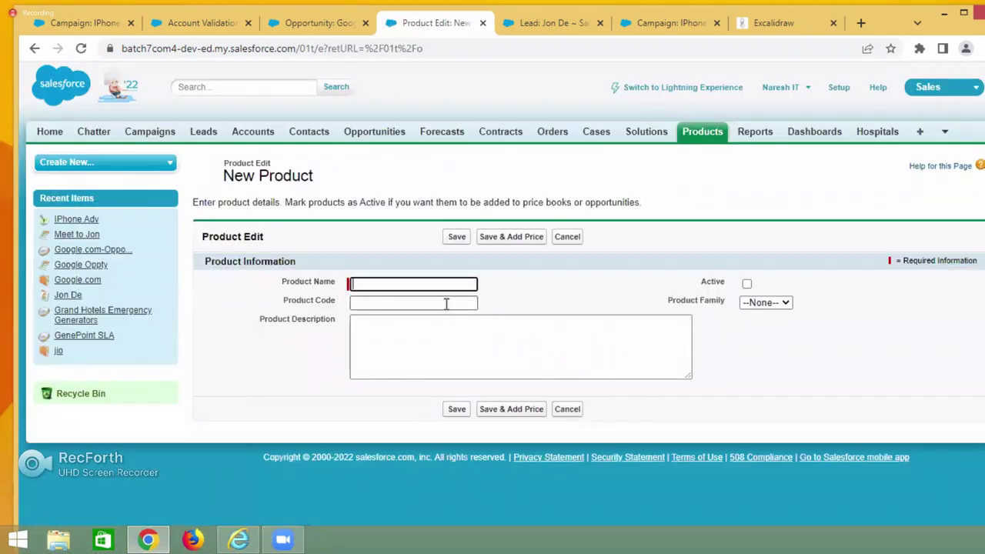
pyautogui.write('Iphone 13 Max Pro')
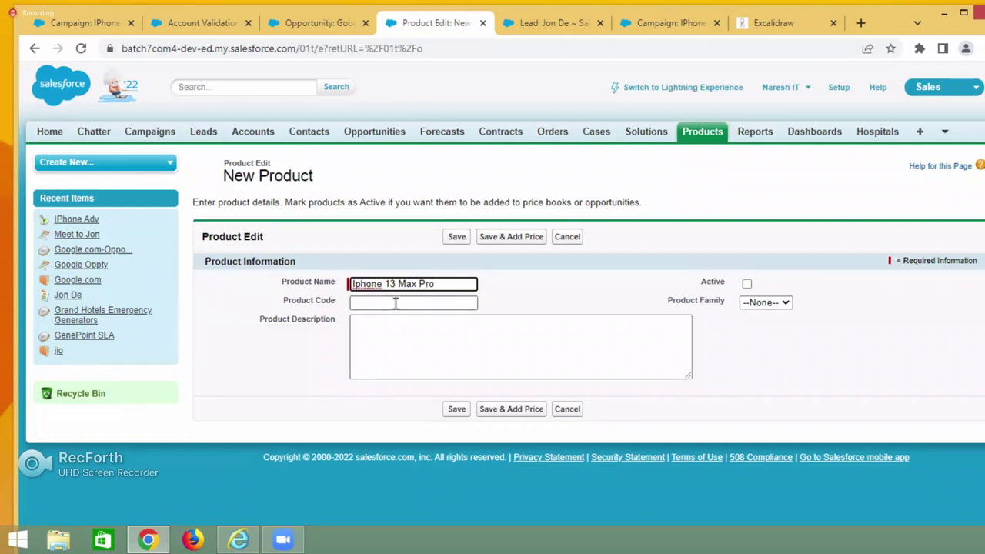
pyautogui.click(359, 284)
pyautogui.press('Delete')
pyautogui.write('P')
pyautogui.click(369, 302)
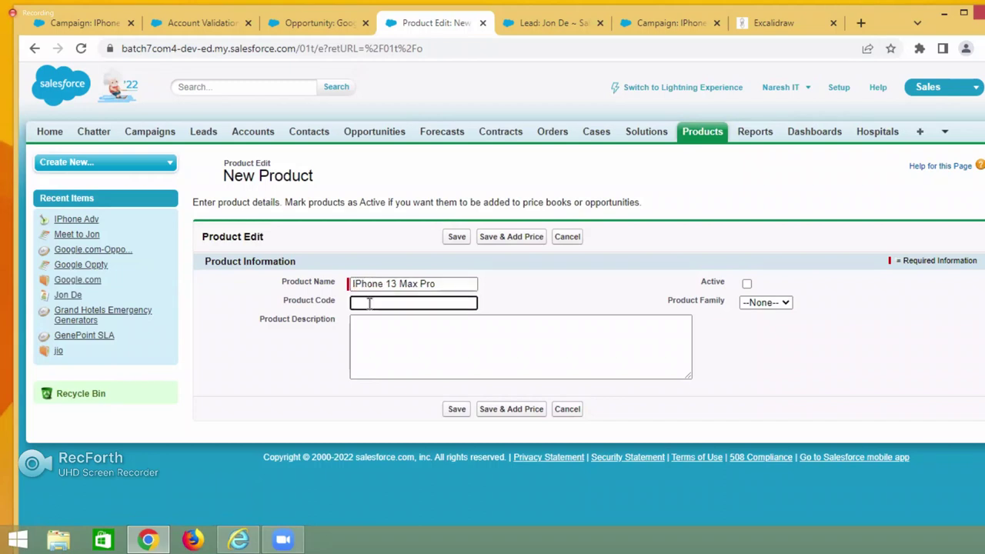
pyautogui.write('57567')
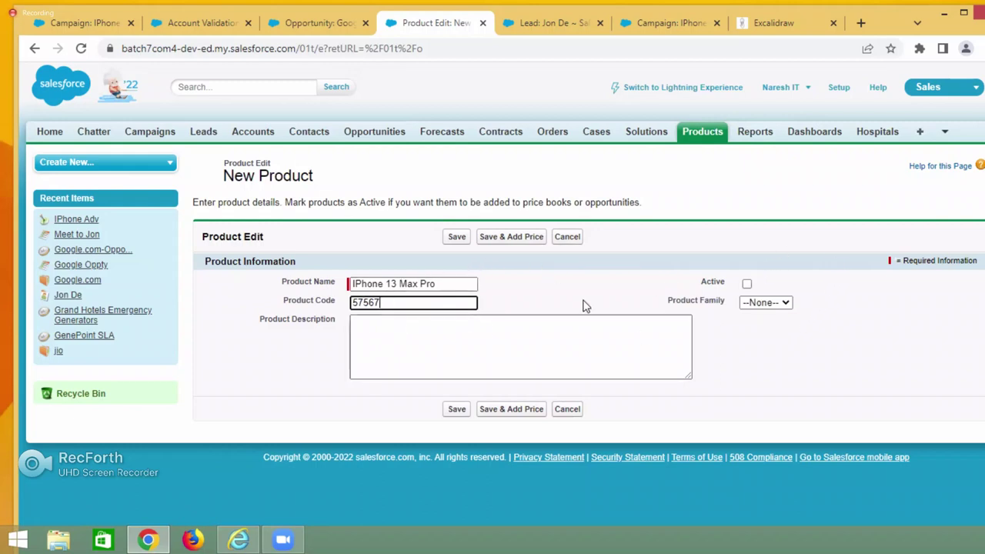
# Mark the product as active, leave its product family at None, and save it
pyautogui.click(747, 284)
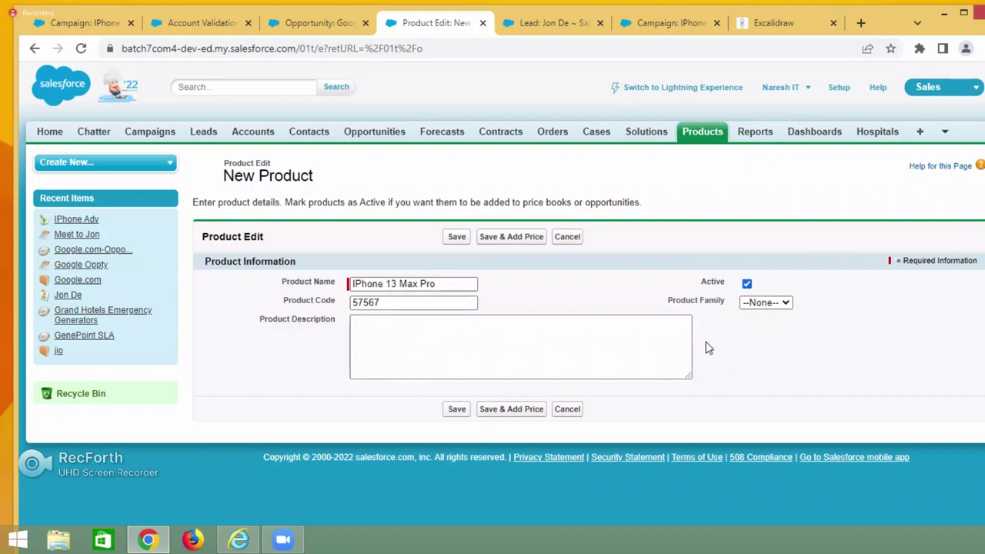
pyautogui.click(778, 303)
pyautogui.click(777, 304)
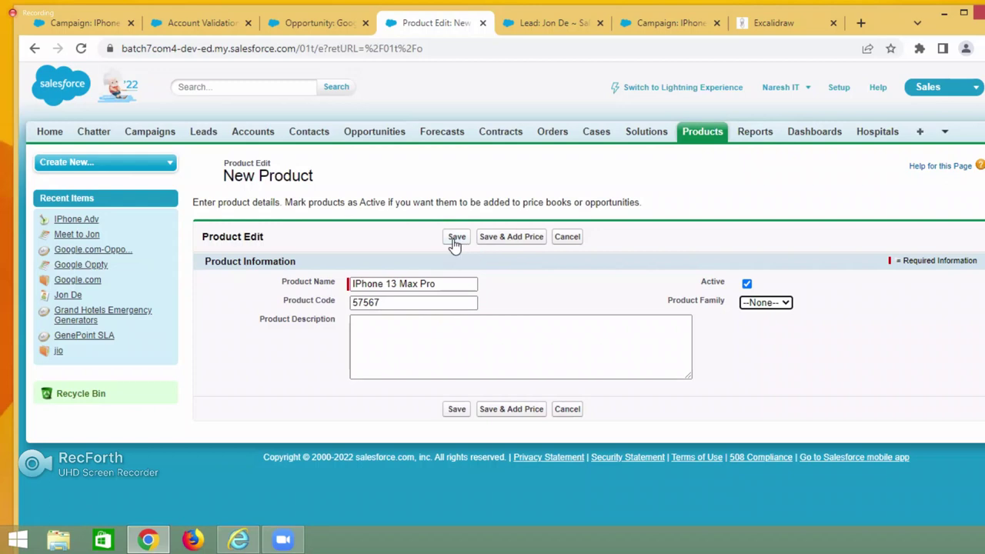
pyautogui.click(456, 239)
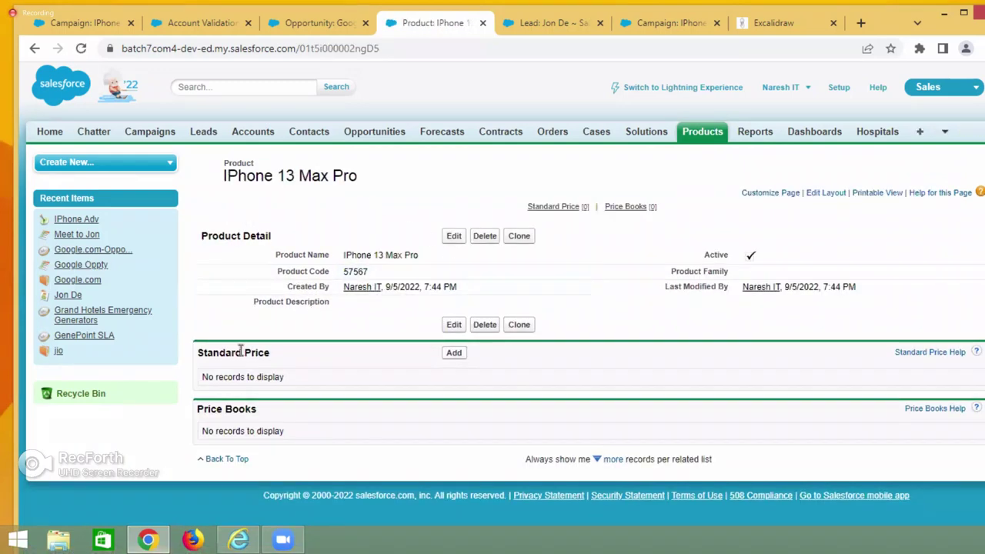
# Examine the IPhone 13 Max Pro product's detail fields and its Standard Price section
pyautogui.moveTo(197, 354); pyautogui.dragTo(270, 356)
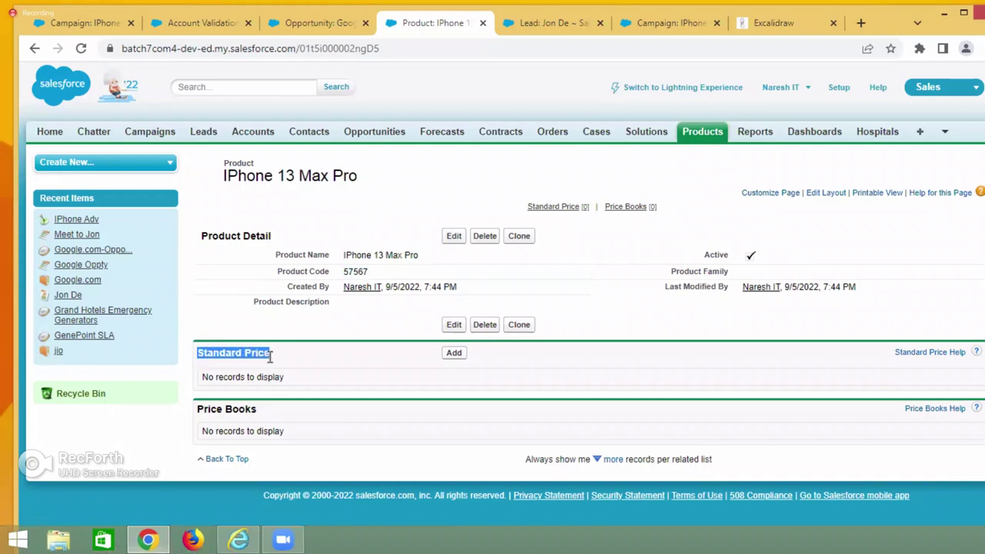
pyautogui.click(279, 257)
pyautogui.moveTo(291, 287); pyautogui.dragTo(323, 301)
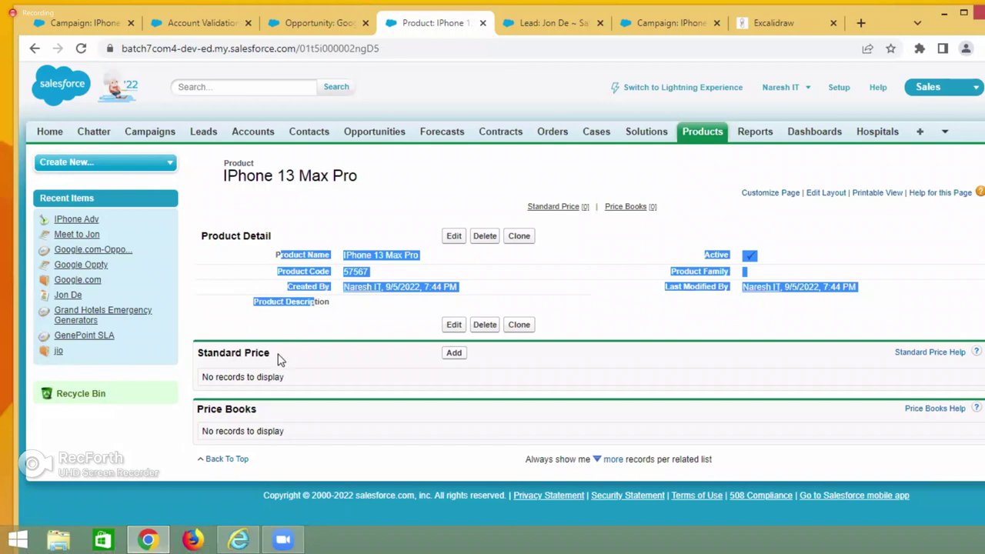
pyautogui.moveTo(205, 353); pyautogui.dragTo(285, 354)
pyautogui.moveTo(252, 257); pyautogui.dragTo(315, 299)
pyautogui.moveTo(228, 352); pyautogui.dragTo(293, 348)
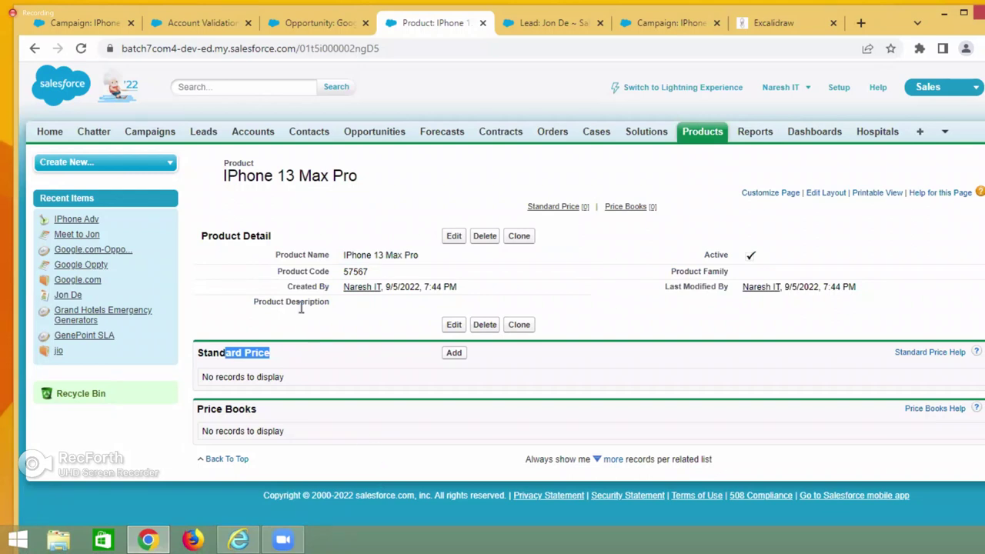
pyautogui.moveTo(216, 236); pyautogui.dragTo(284, 242)
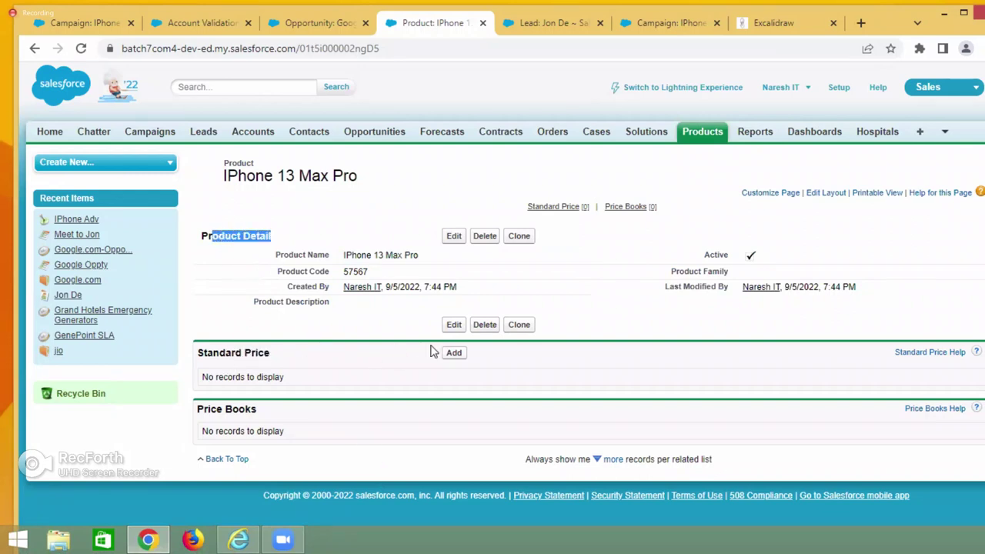
# Add an active standard price of 70000 to the IPhone 13 Max Pro product and save it
pyautogui.click(454, 360)
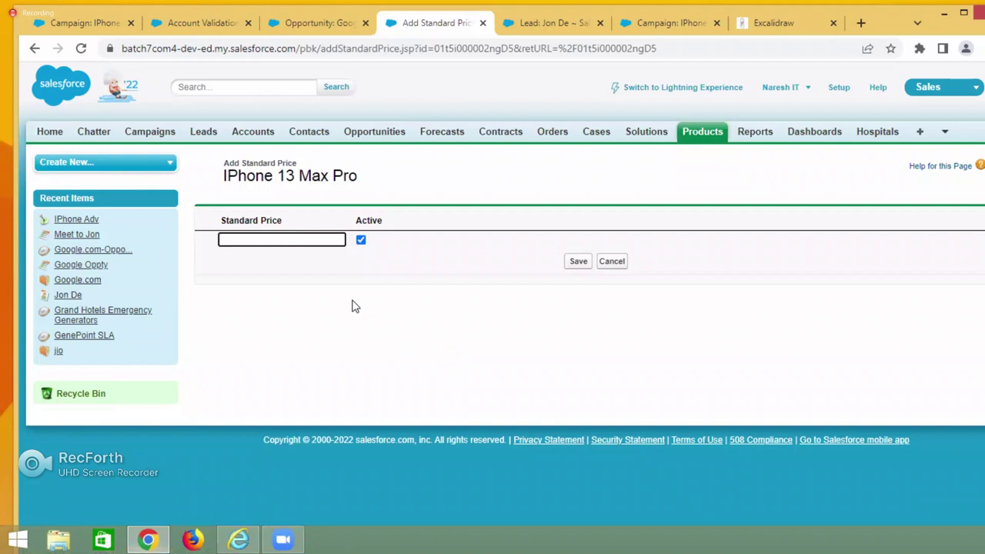
pyautogui.write('80000')
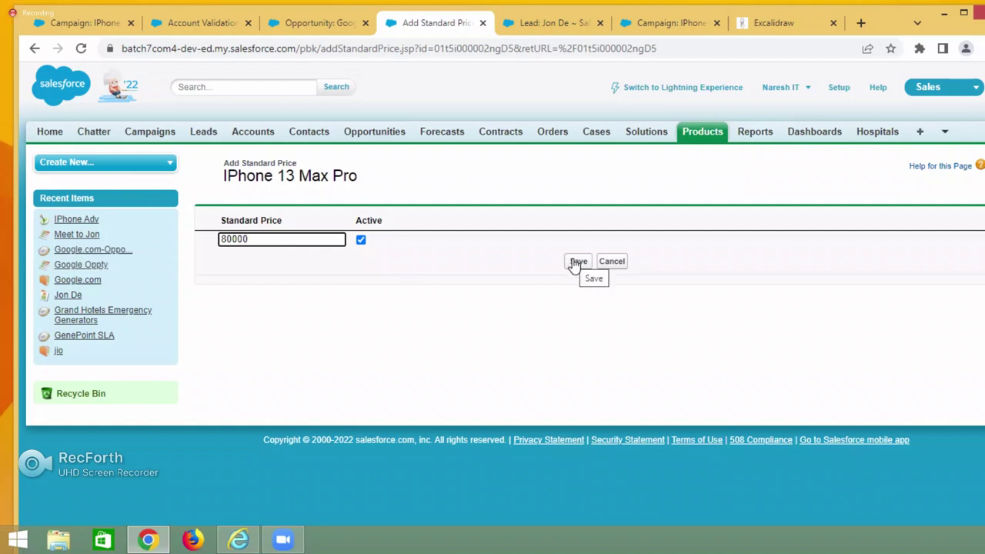
pyautogui.doubleClick(223, 239)
pyautogui.press('BackSpace')
pyautogui.write('7')
pyautogui.write('0000')
pyautogui.click(579, 262)
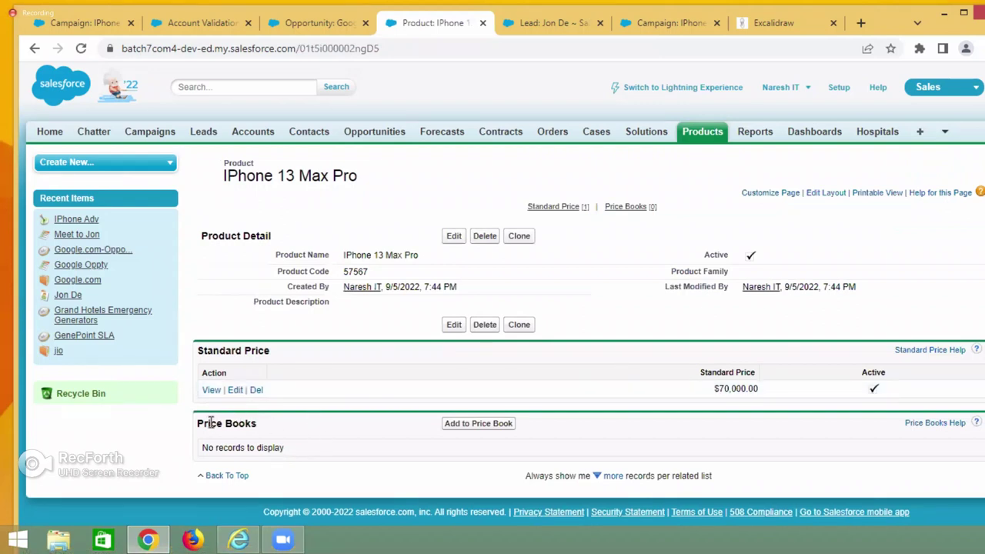
# Review the product's price sections and start adding the product to the Standard price book
pyautogui.moveTo(199, 425); pyautogui.dragTo(268, 425)
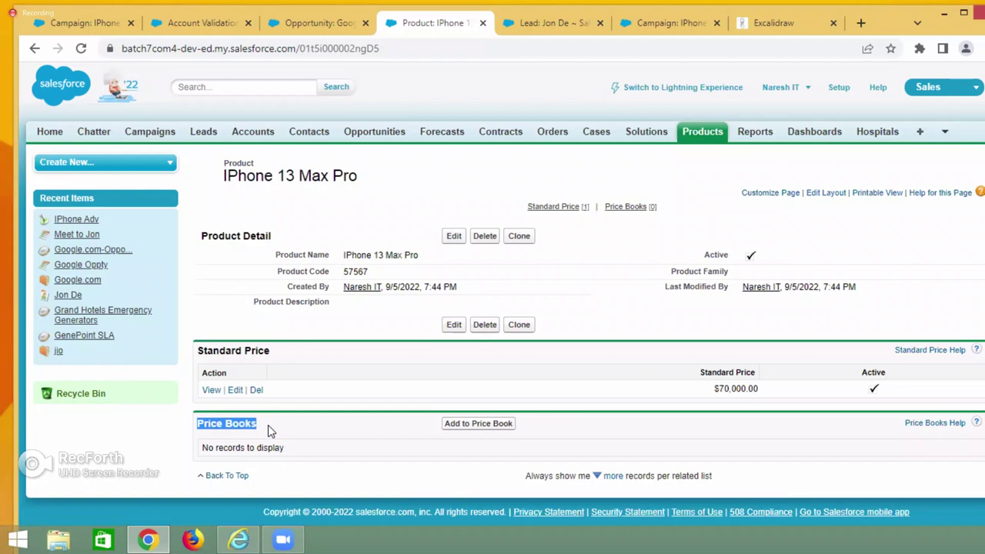
pyautogui.moveTo(236, 350); pyautogui.dragTo(343, 348)
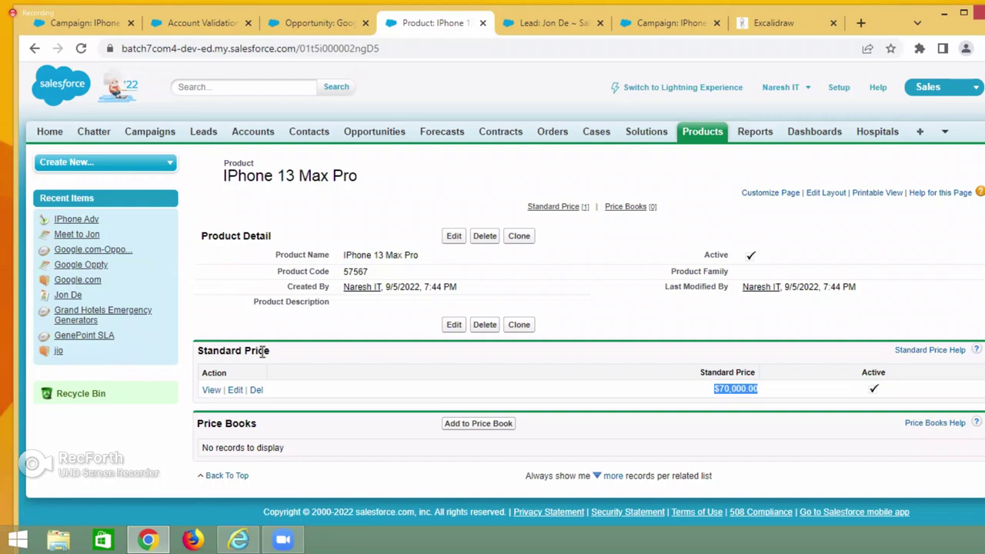
pyautogui.click(493, 424)
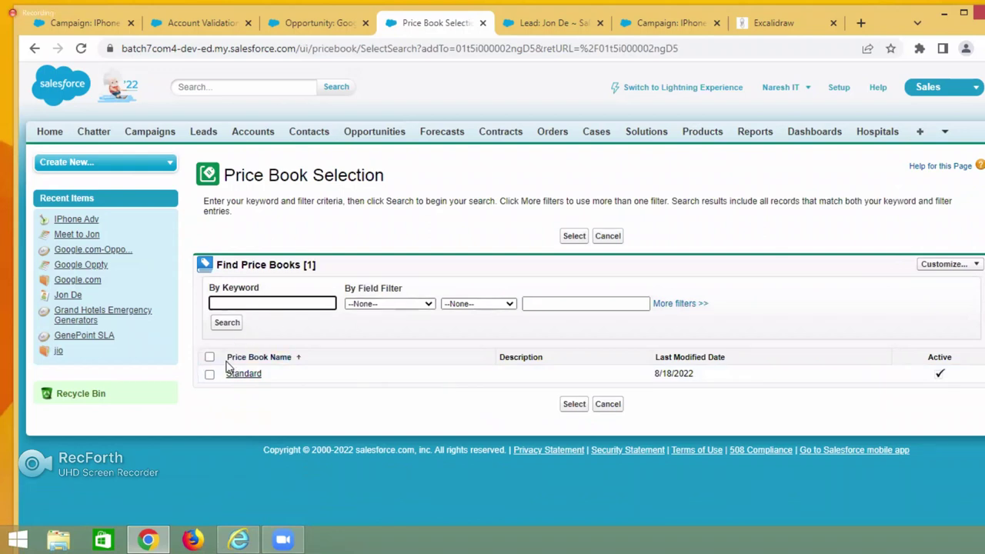
pyautogui.click(209, 374)
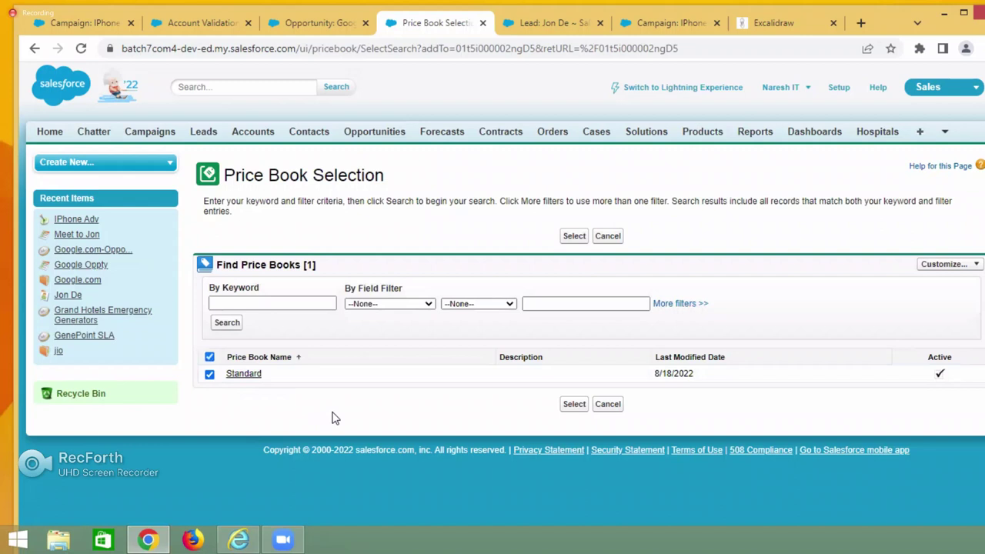
pyautogui.click(565, 239)
# Set the product's list price in the Standard price book to 1350000, keep it active, and save
pyautogui.moveTo(220, 252); pyautogui.dragTo(290, 262)
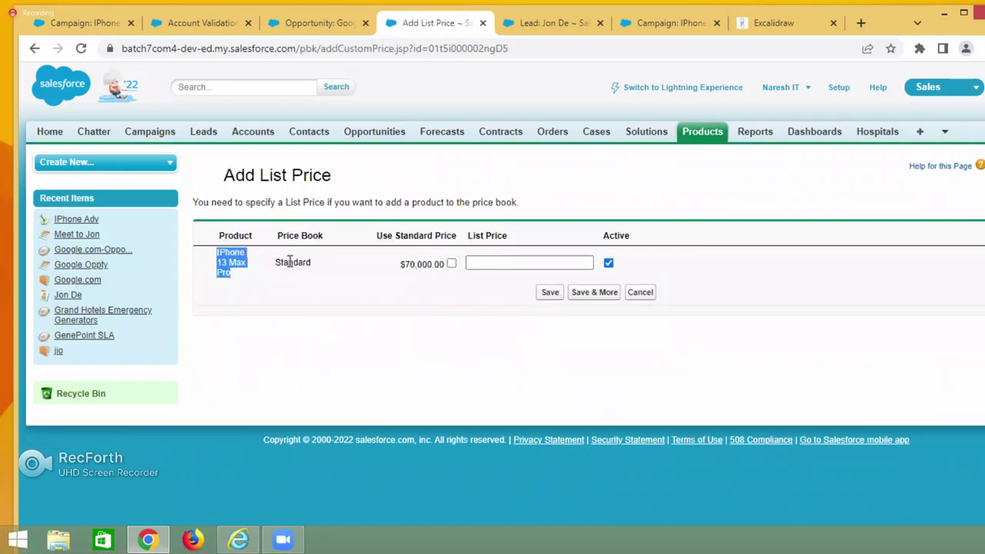
pyautogui.doubleClick(290, 263)
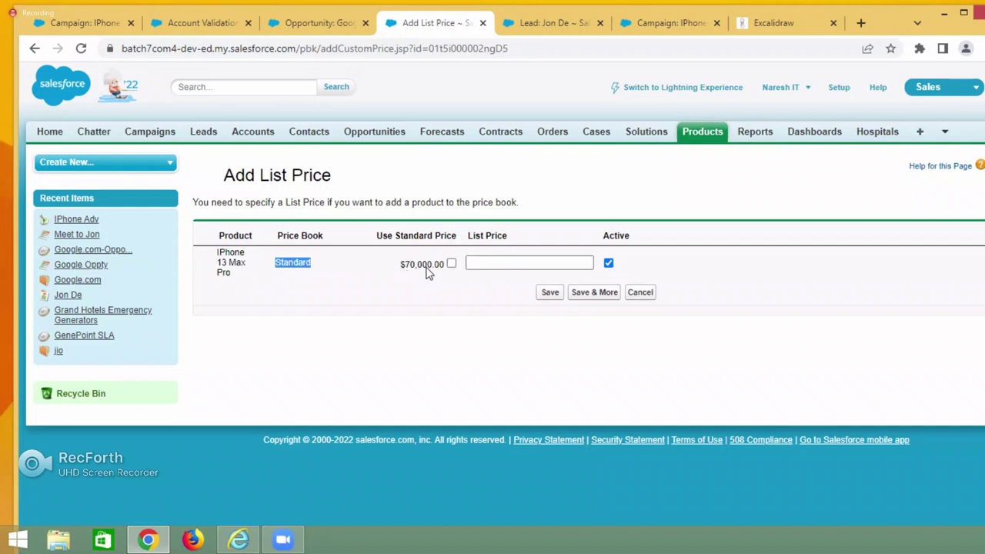
pyautogui.click(475, 263)
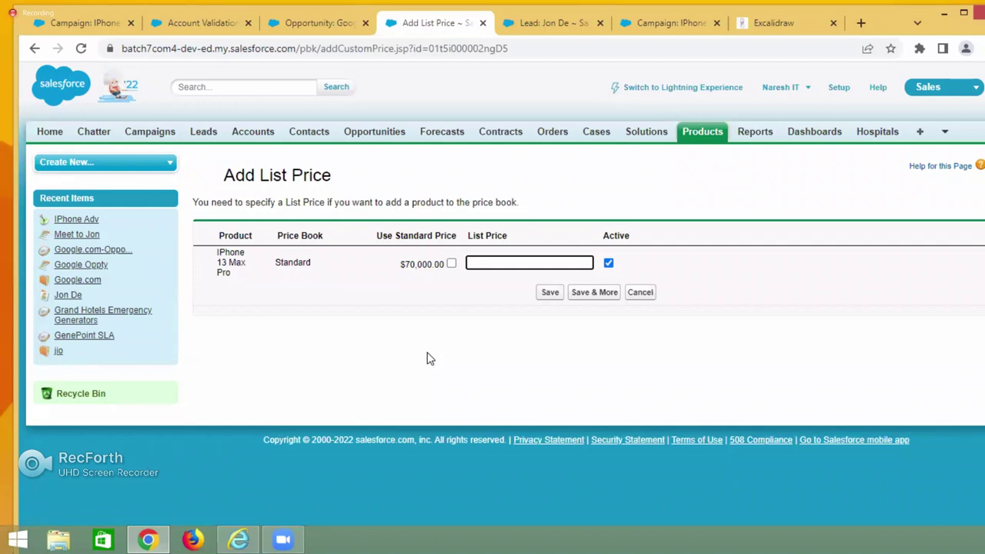
pyautogui.write('1350000')
pyautogui.click(544, 296)
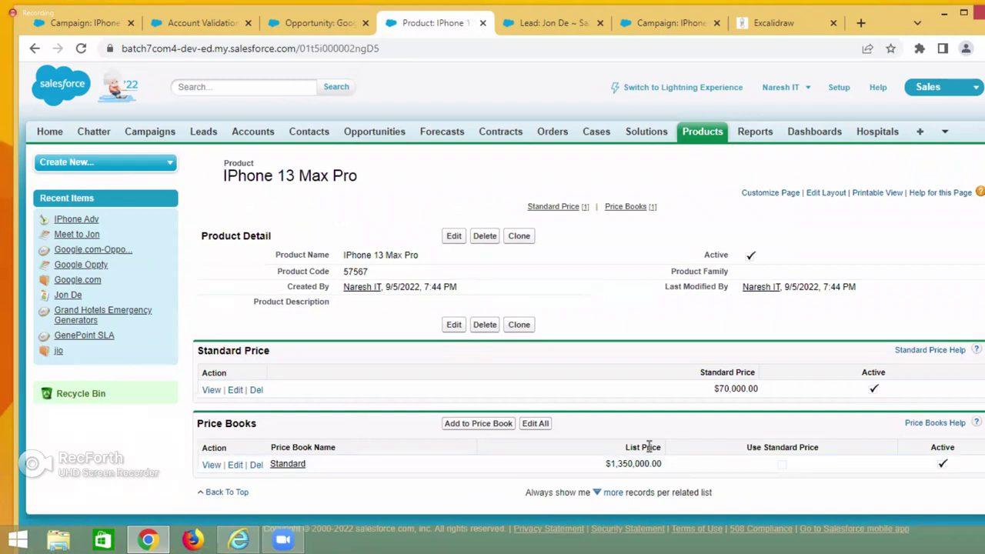
# Compare the product's standard price with its list price in the Standard price book
pyautogui.moveTo(710, 388); pyautogui.dragTo(778, 398)
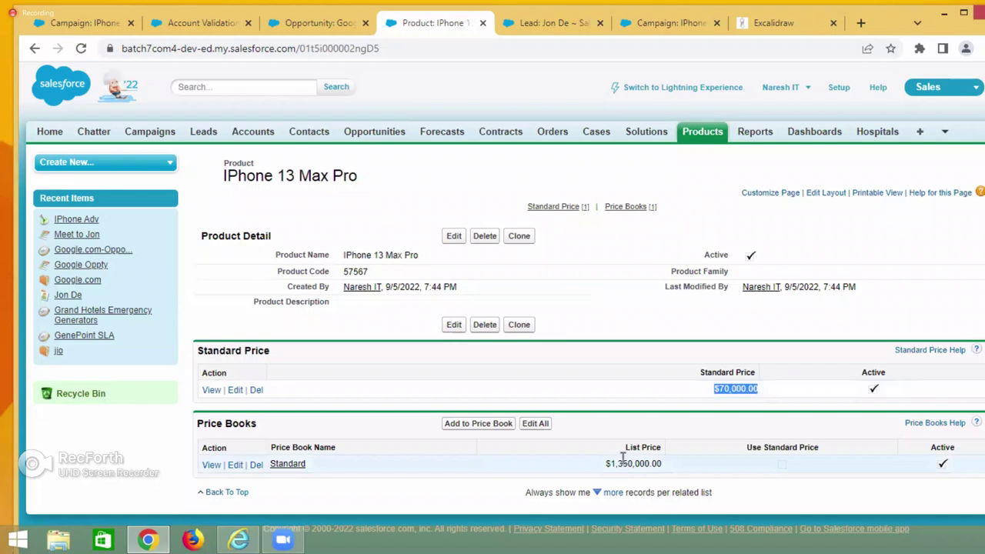
pyautogui.moveTo(607, 465); pyautogui.dragTo(677, 475)
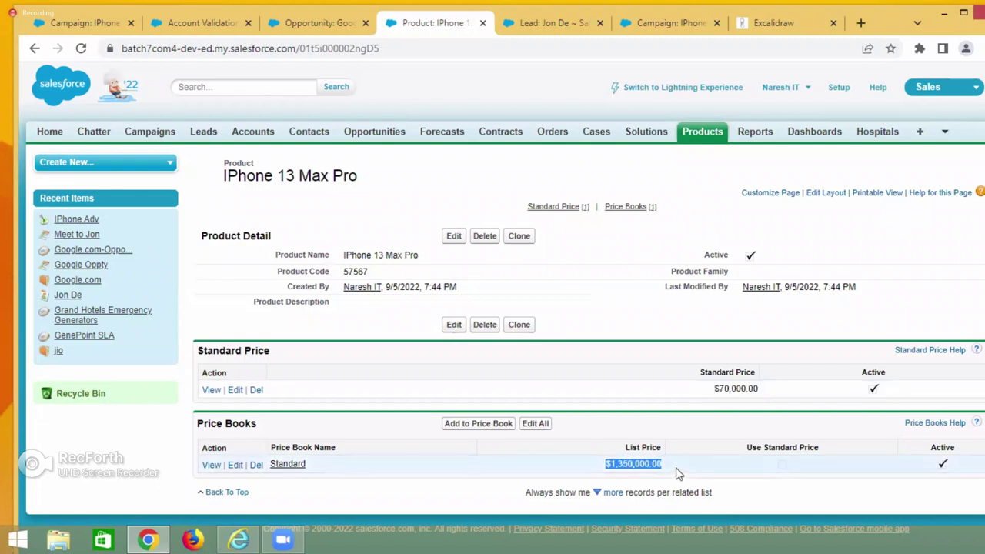
pyautogui.moveTo(344, 256); pyautogui.dragTo(454, 260)
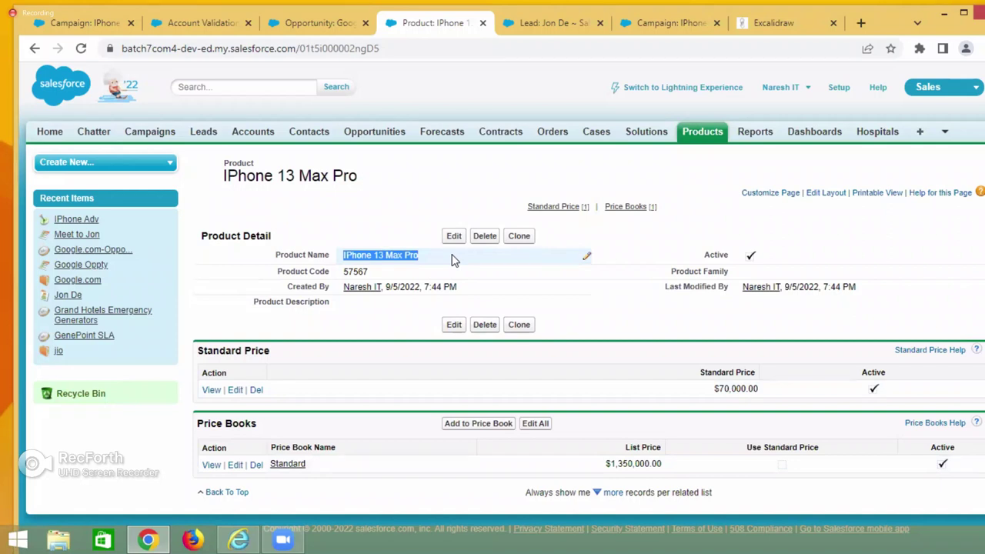
pyautogui.moveTo(713, 389); pyautogui.dragTo(780, 399)
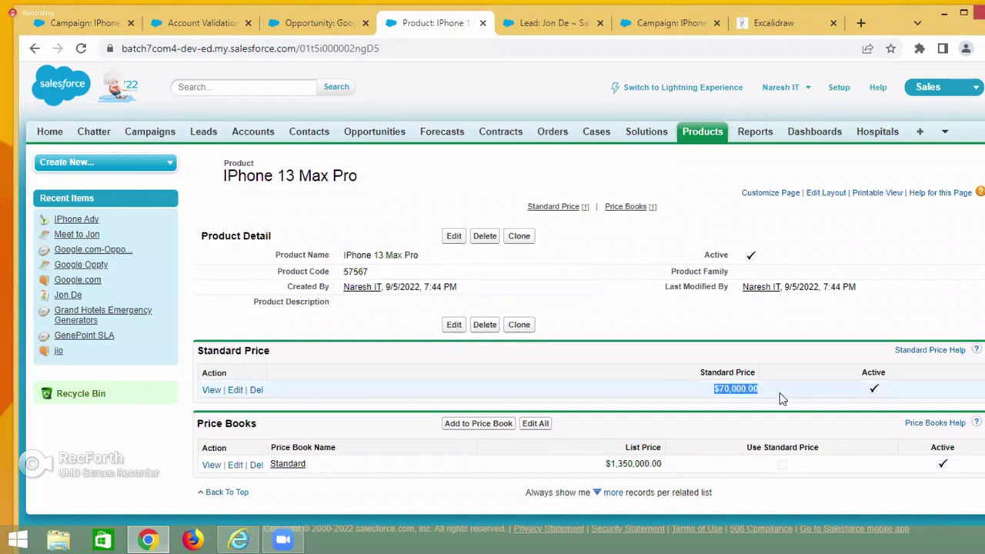
pyautogui.click(780, 399)
pyautogui.moveTo(616, 464); pyautogui.dragTo(695, 468)
pyautogui.click(696, 472)
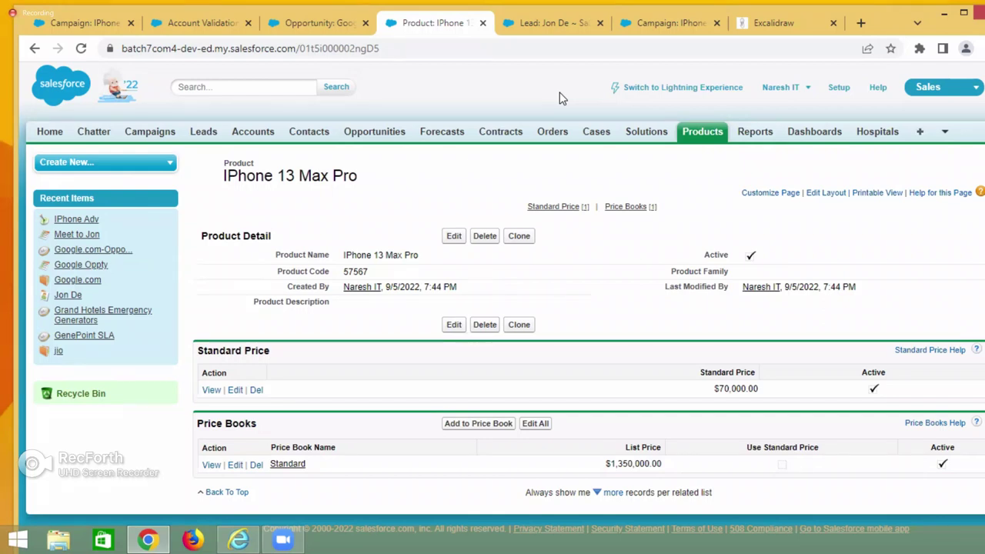
# Return to the Google.com opportunity and examine its Opportunity Detail and Products sections
pyautogui.click(322, 22)
pyautogui.scroll(-6, 518, 246)
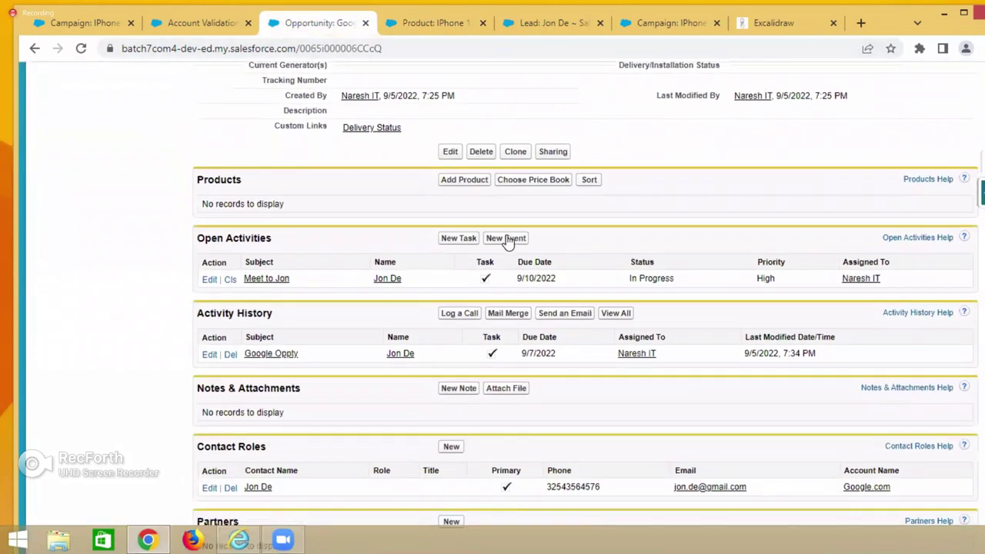
pyautogui.scroll(4, 454, 162)
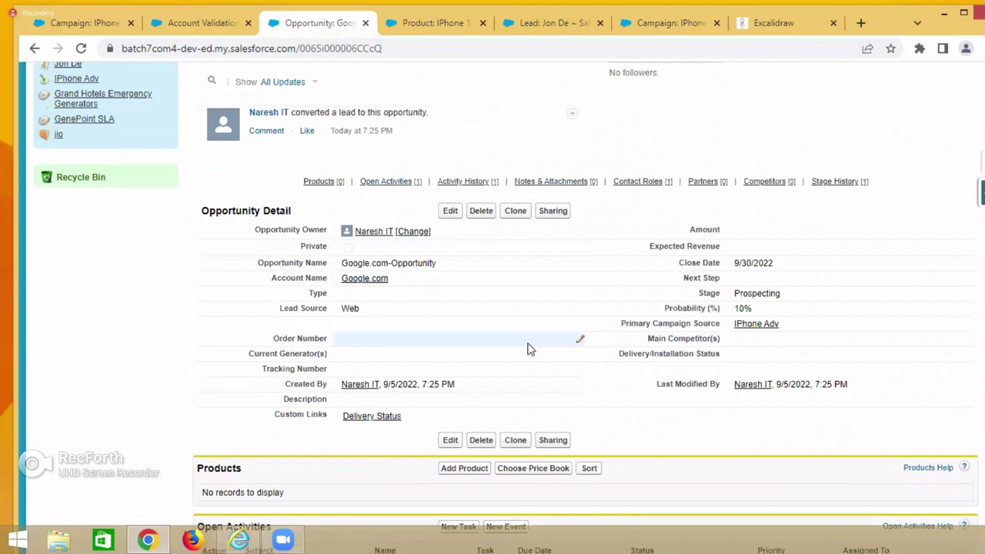
pyautogui.scroll(-1, 510, 326)
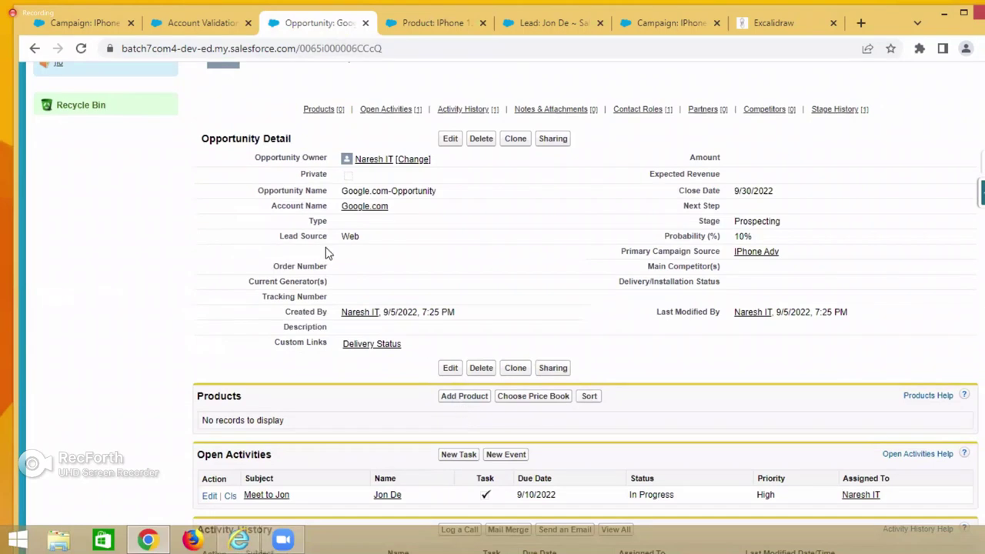
pyautogui.moveTo(199, 138); pyautogui.dragTo(301, 143)
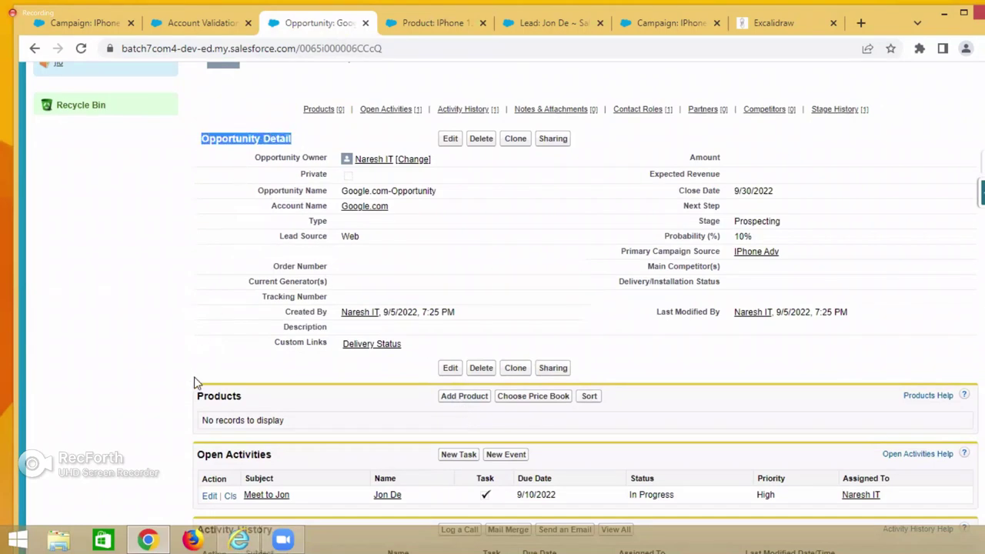
pyautogui.moveTo(197, 391); pyautogui.dragTo(274, 398)
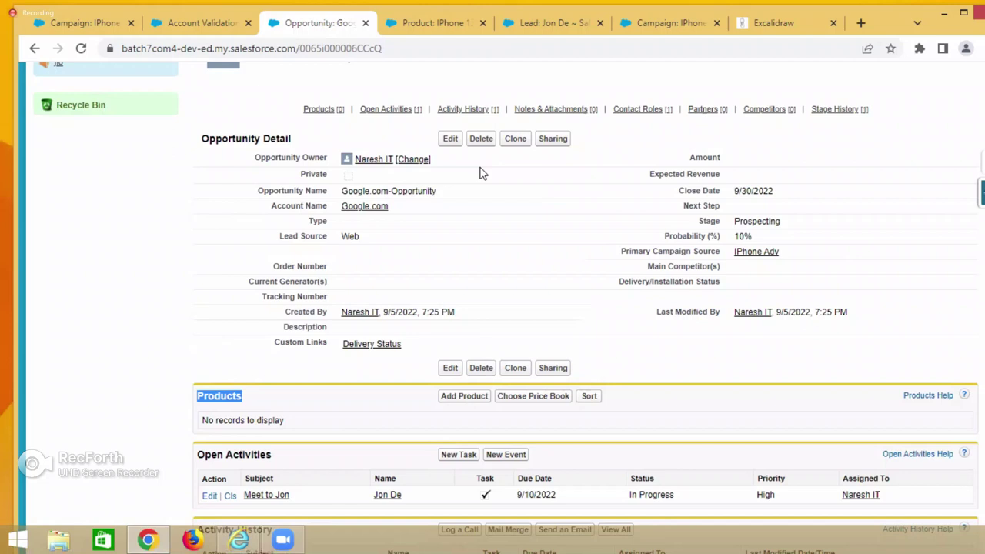
# Open the price book choice for the Google.com opportunity and select the Standard price book
pyautogui.click(466, 399)
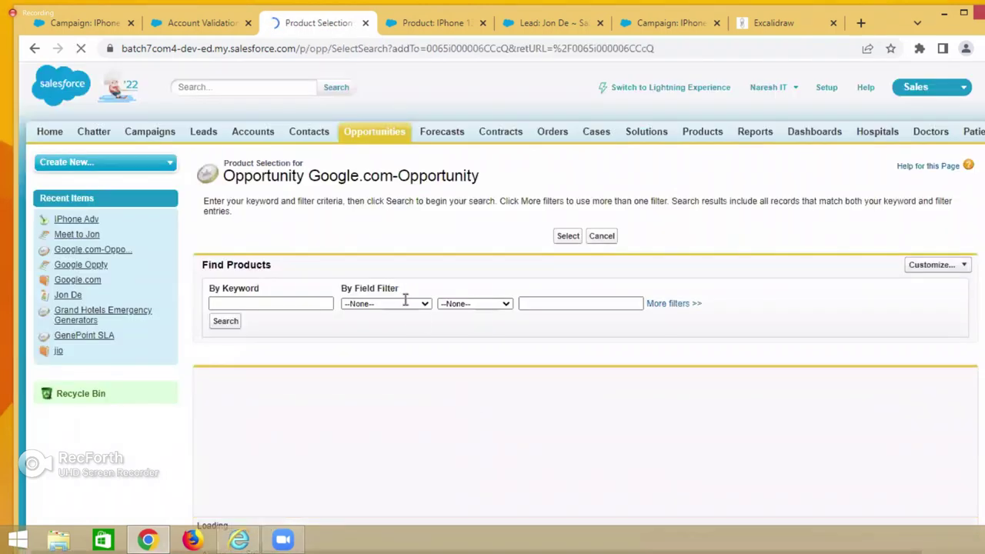
pyautogui.click(34, 48)
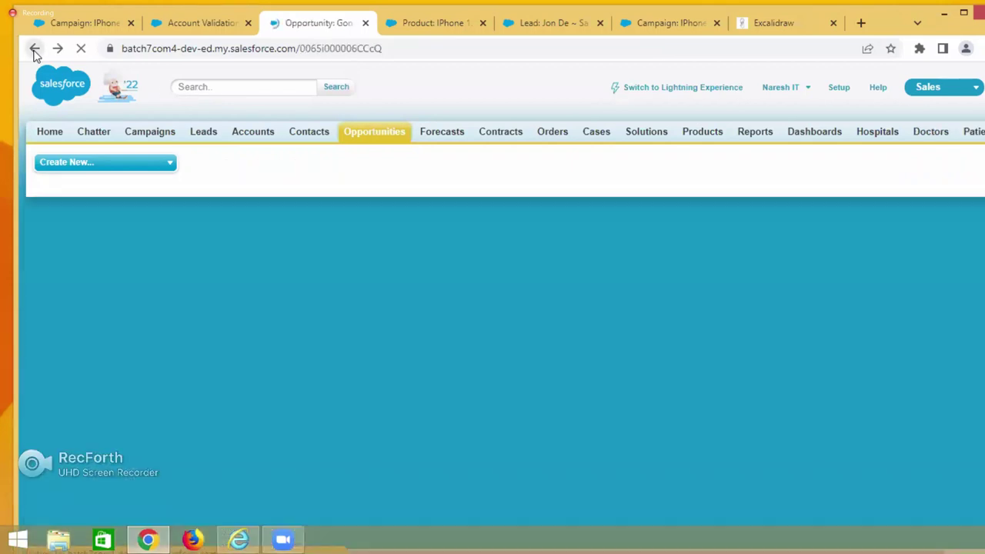
pyautogui.scroll(-1, 535, 358)
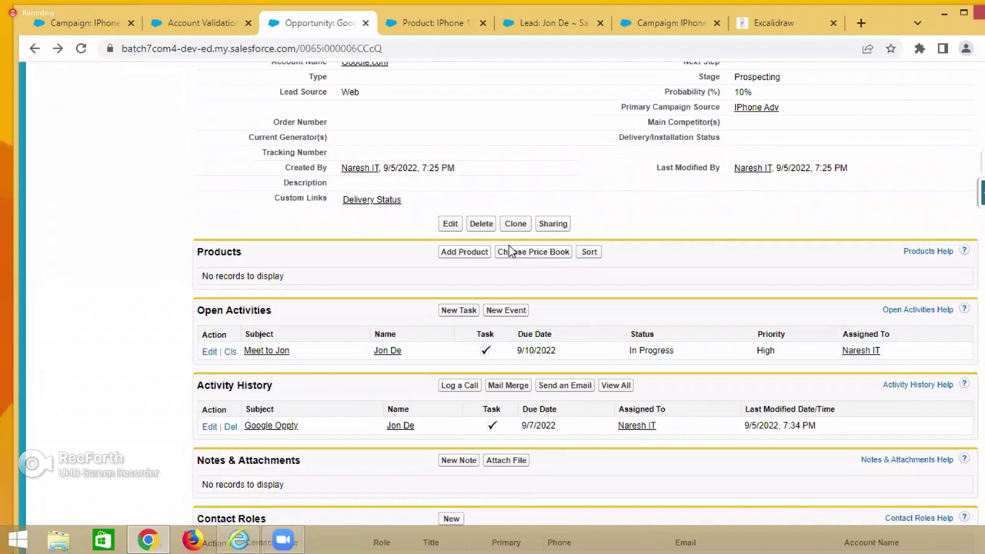
pyautogui.click(510, 252)
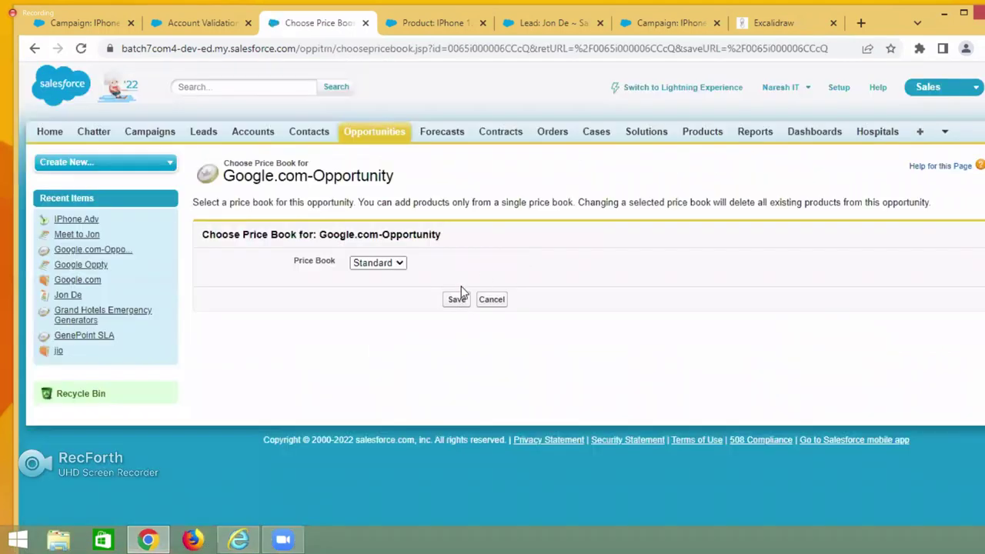
pyautogui.click(399, 264)
pyautogui.click(387, 289)
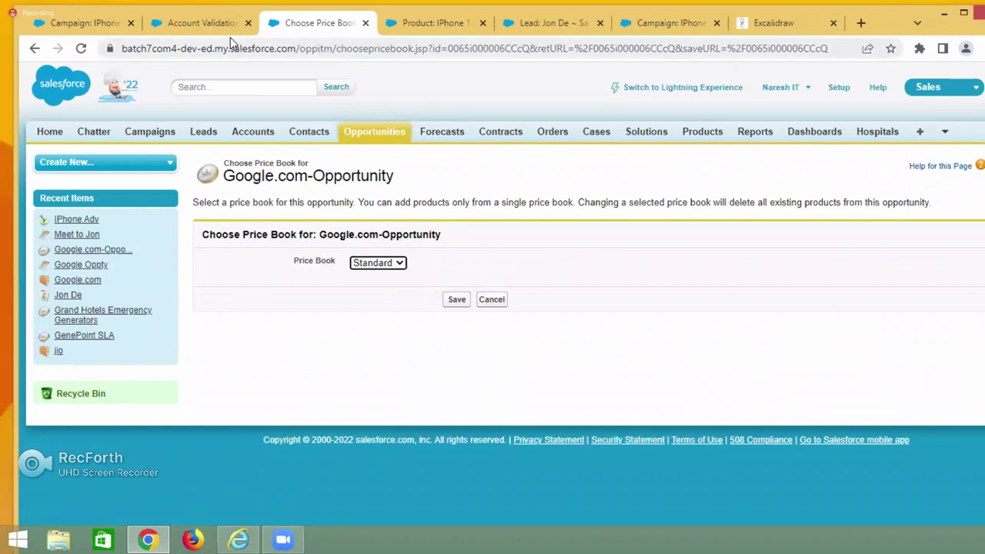
# Return to the product page, find Price Books among all available Salesforce objects, and open its home page
pyautogui.click(416, 25)
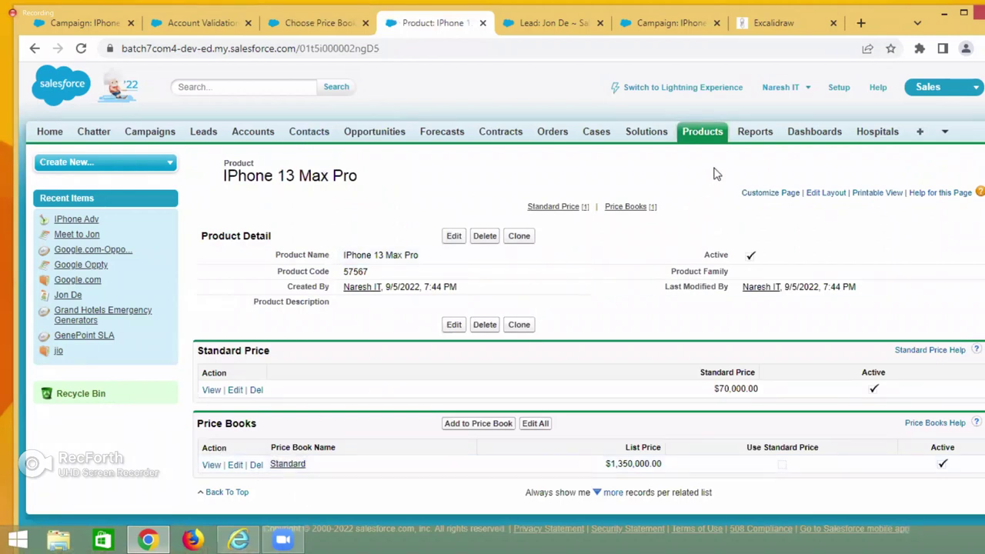
pyautogui.click(923, 135)
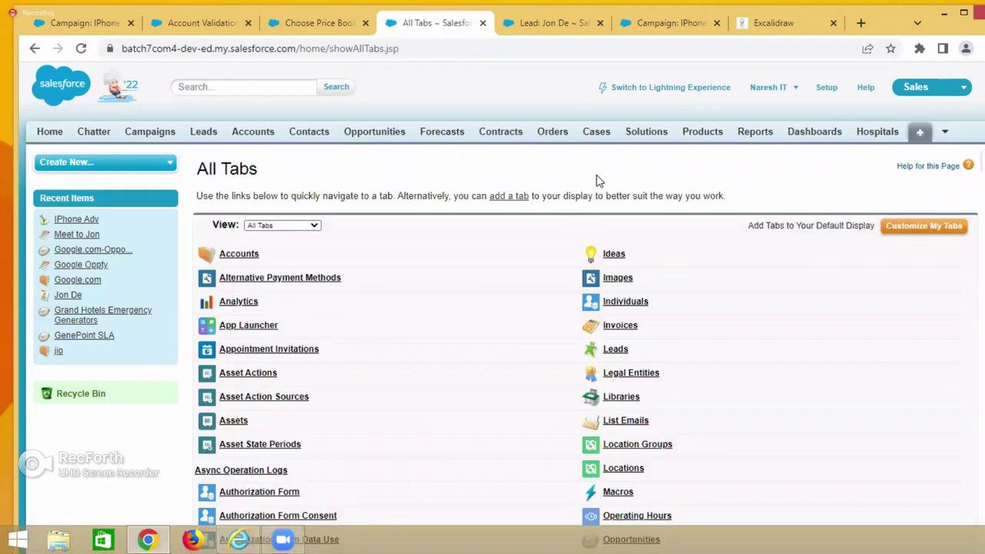
pyautogui.hotkey('ctrl', 'f')
pyautogui.write('Pric')
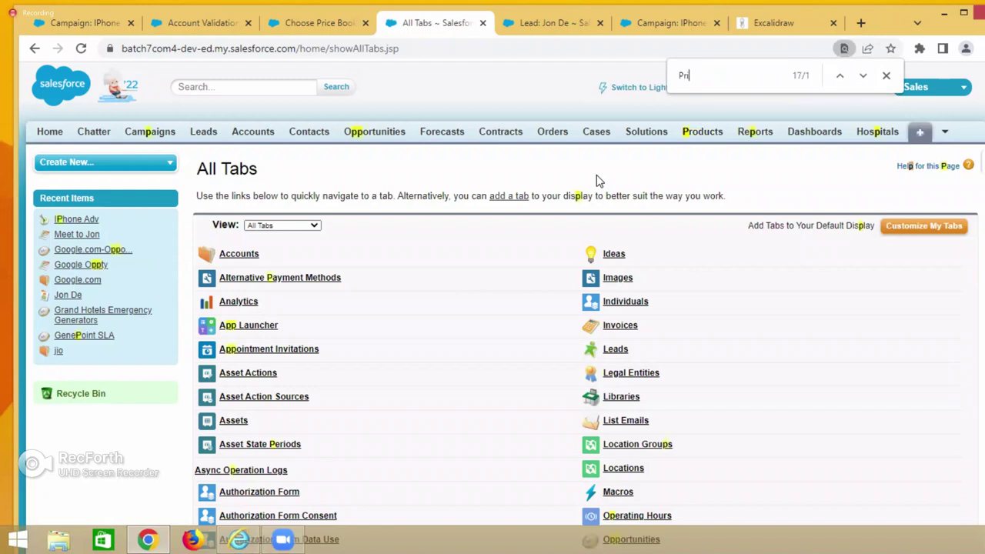
pyautogui.write('e B')
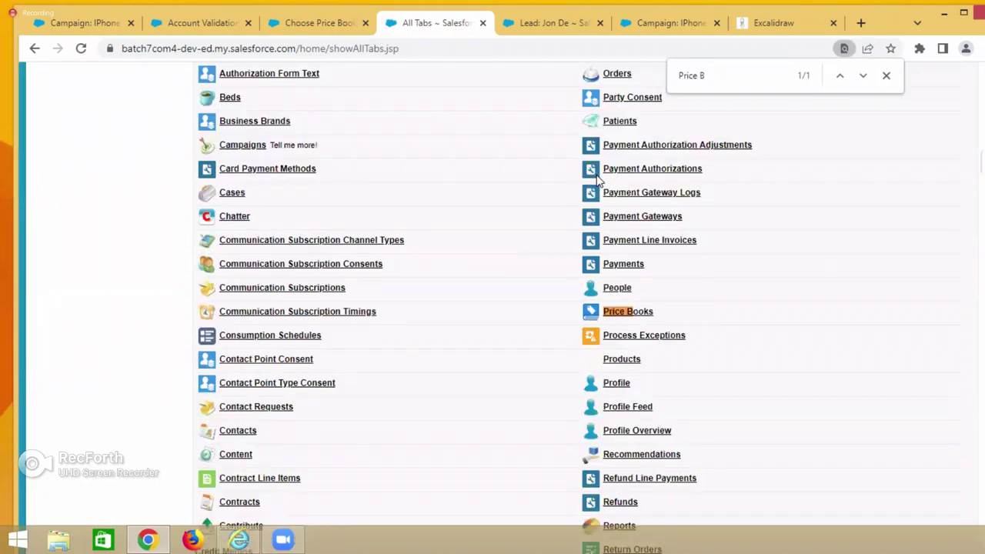
pyautogui.click(620, 317)
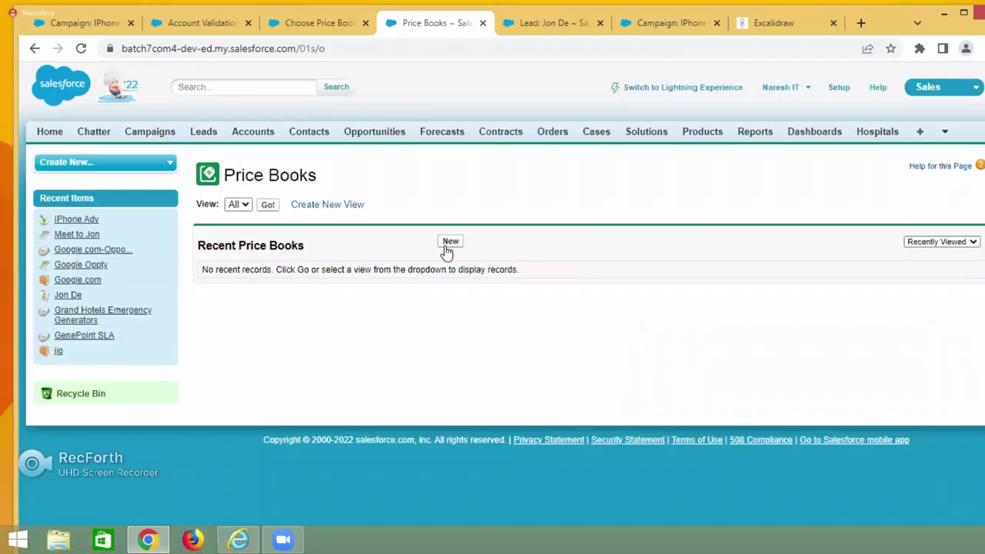
# Create an active price book named US Price Book, cloned from the existing Standard price book, and save it
pyautogui.click(448, 243)
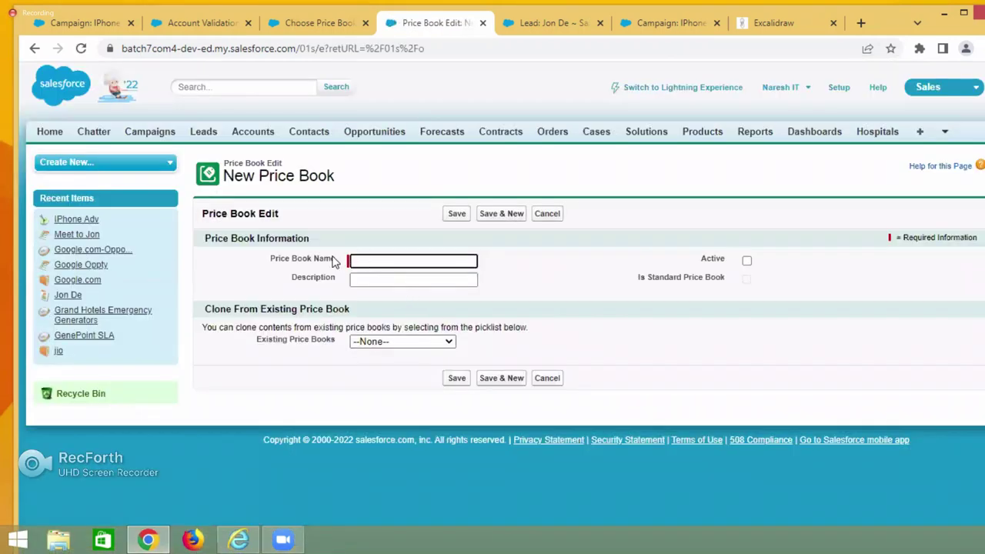
pyautogui.write('US Price')
pyautogui.write('Book')
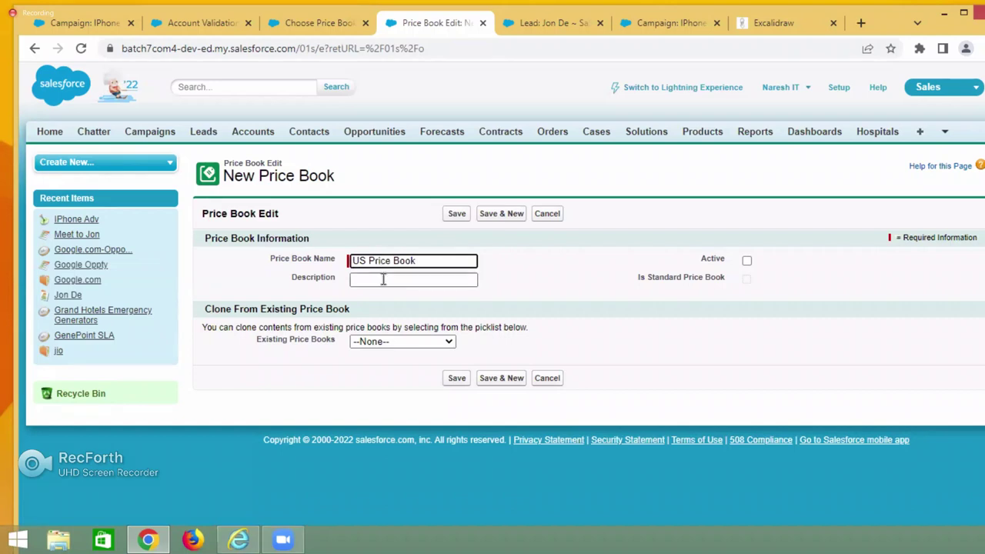
pyautogui.click(381, 282)
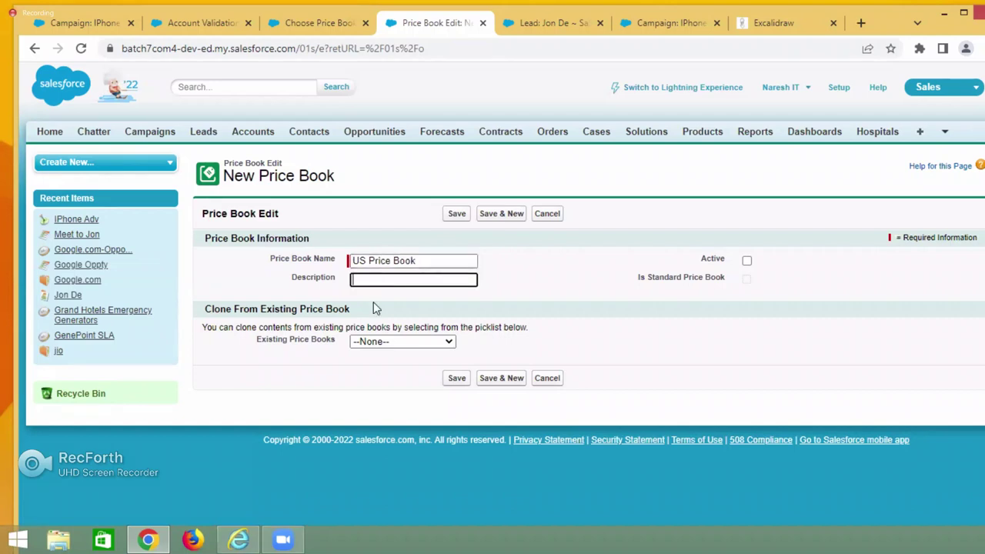
pyautogui.click(391, 343)
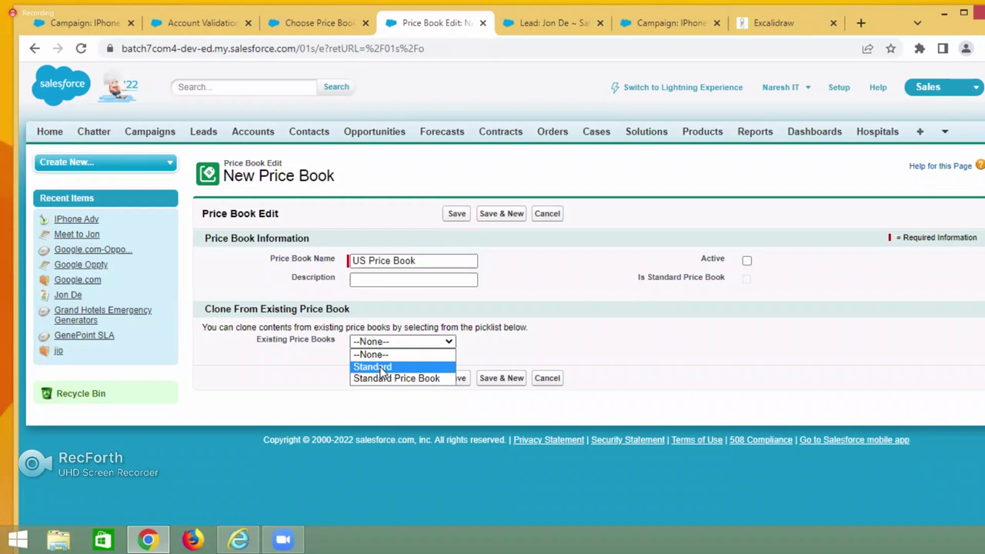
pyautogui.click(377, 367)
pyautogui.click(747, 261)
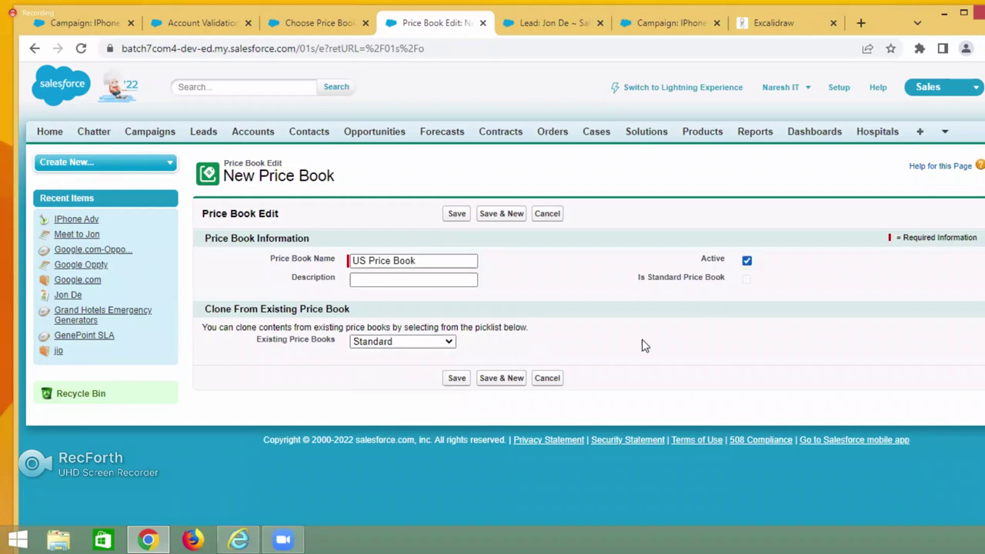
pyautogui.click(457, 378)
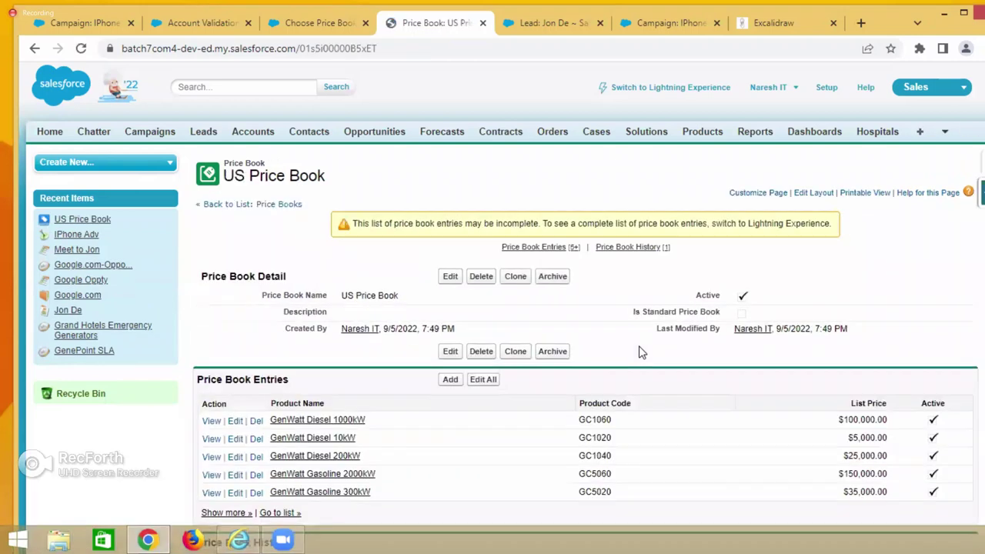
pyautogui.scroll(-2, 639, 353)
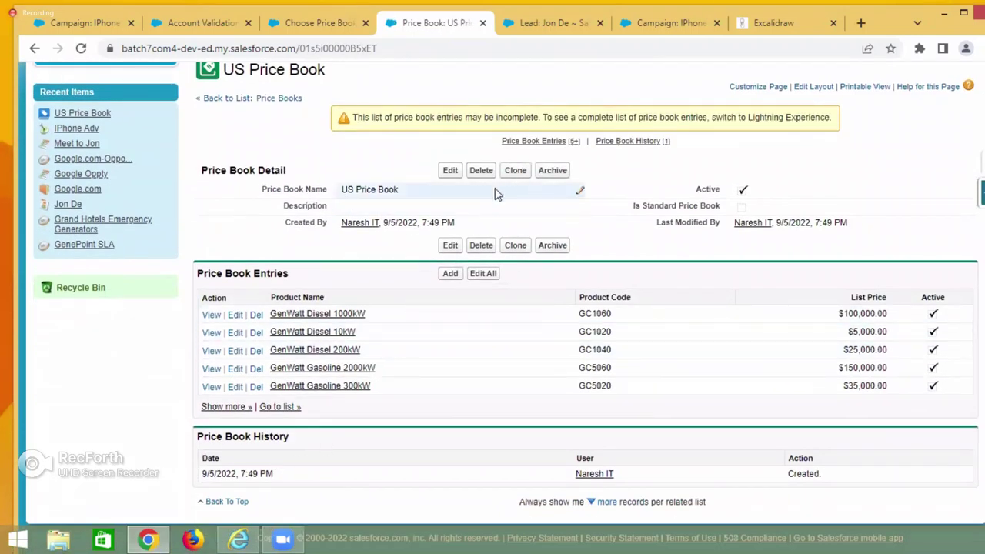
# Reopen the Google.com opportunity and check which price books are available for it, leaving Standard selected
pyautogui.click(308, 24)
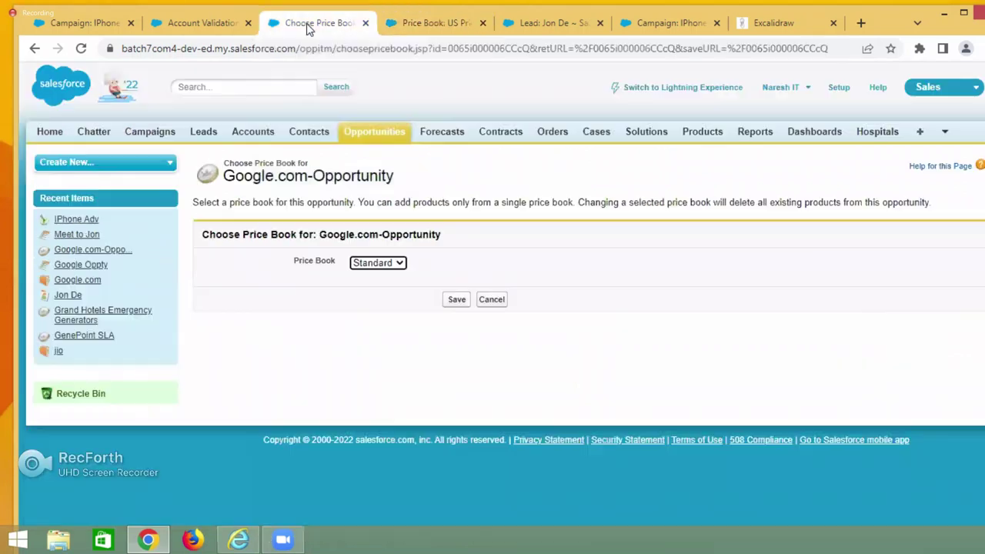
pyautogui.click(353, 135)
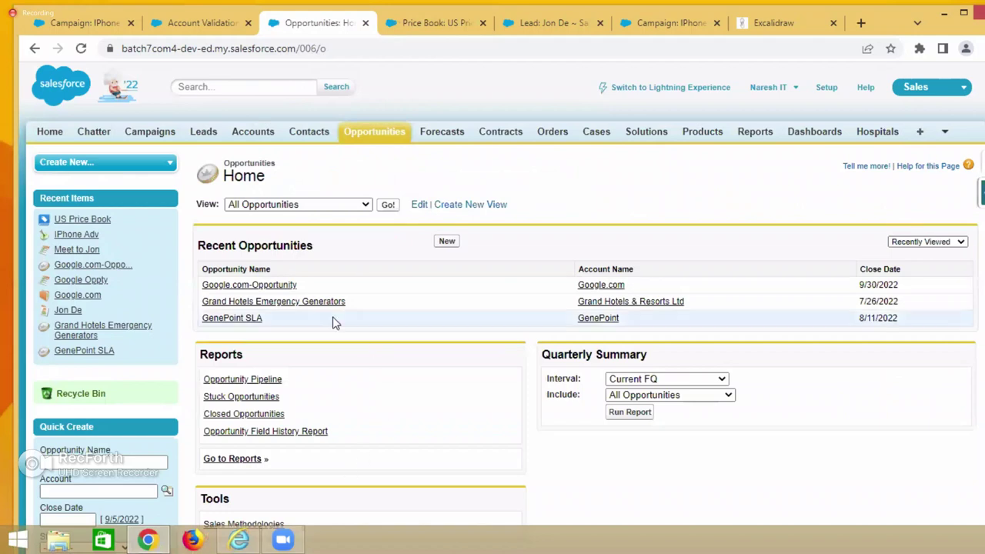
pyautogui.click(269, 286)
pyautogui.scroll(-7, 424, 380)
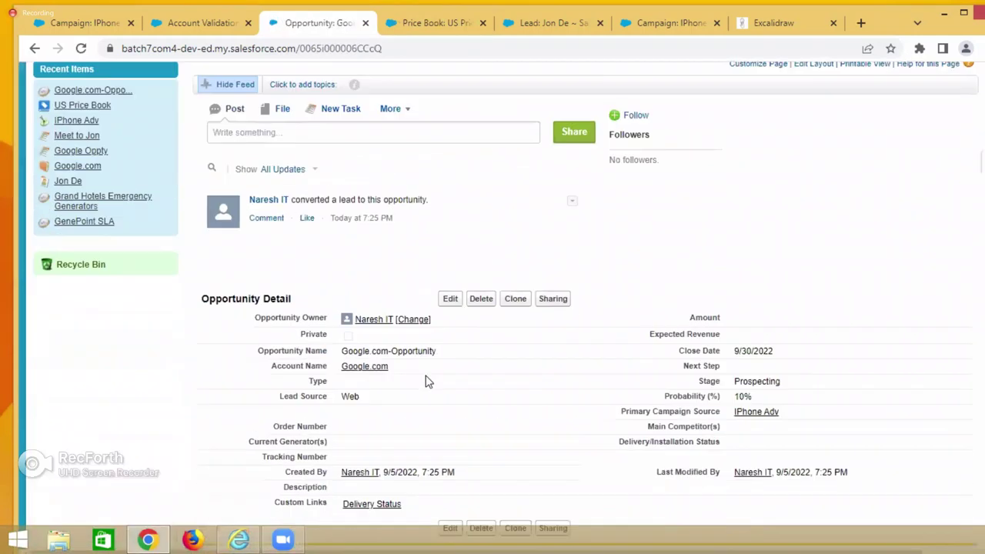
pyautogui.scroll(1, 427, 382)
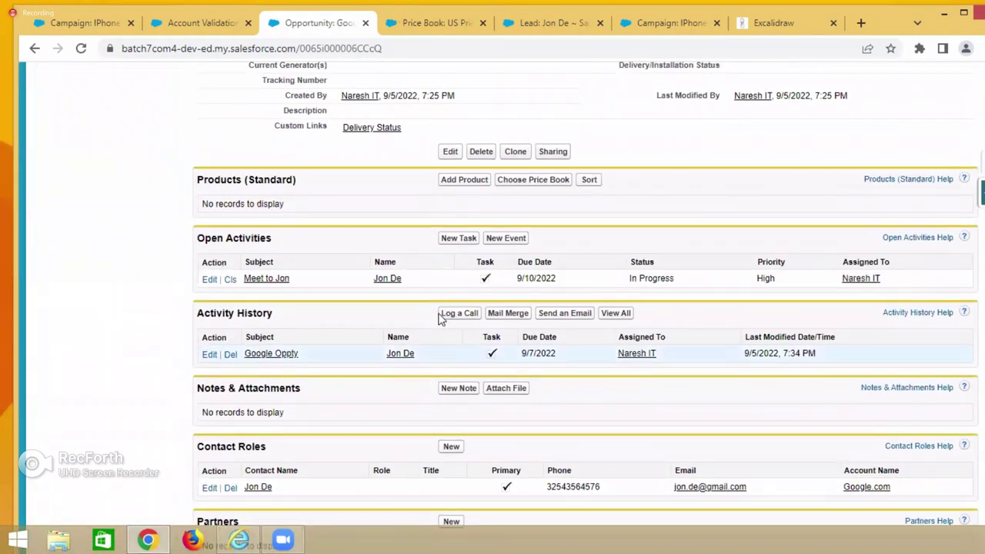
pyautogui.click(536, 184)
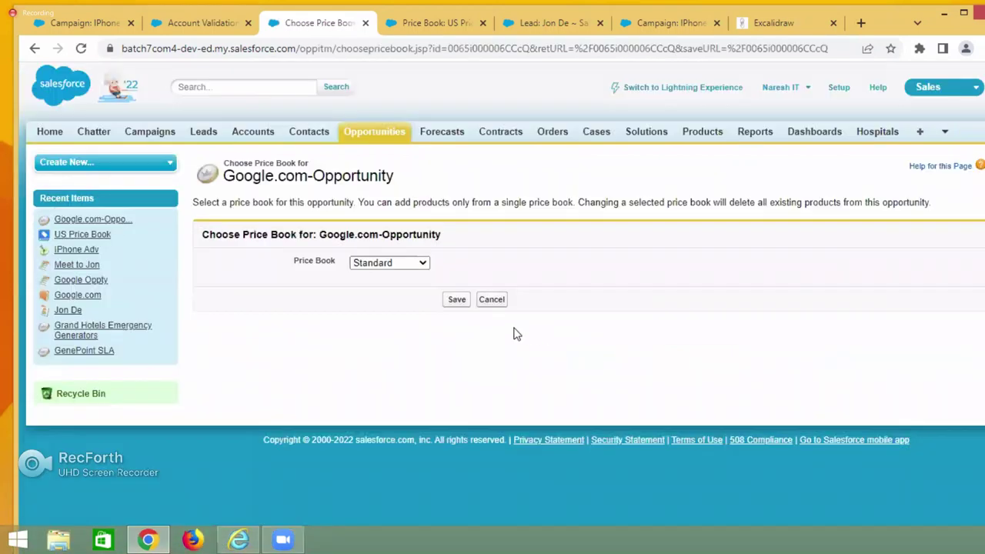
pyautogui.click(414, 266)
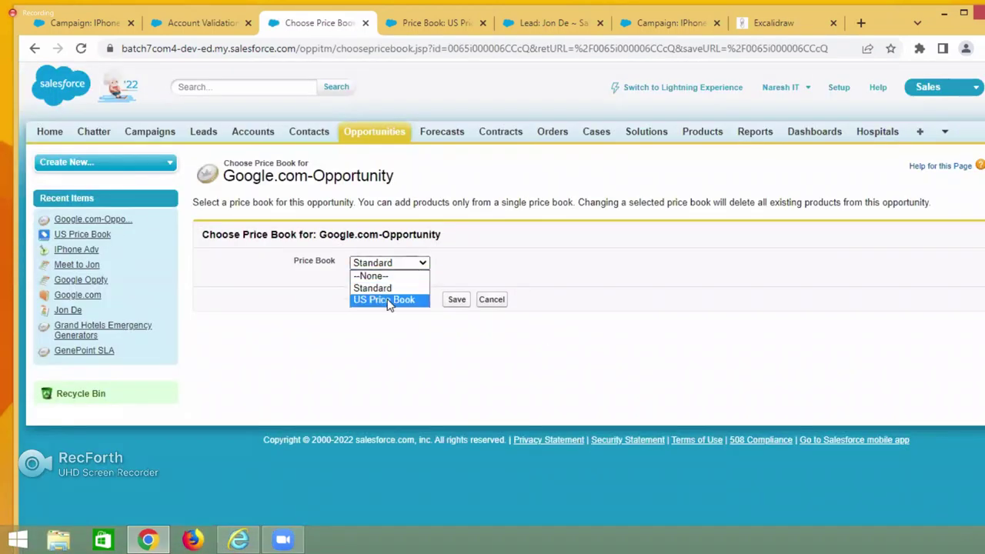
pyautogui.click(359, 375)
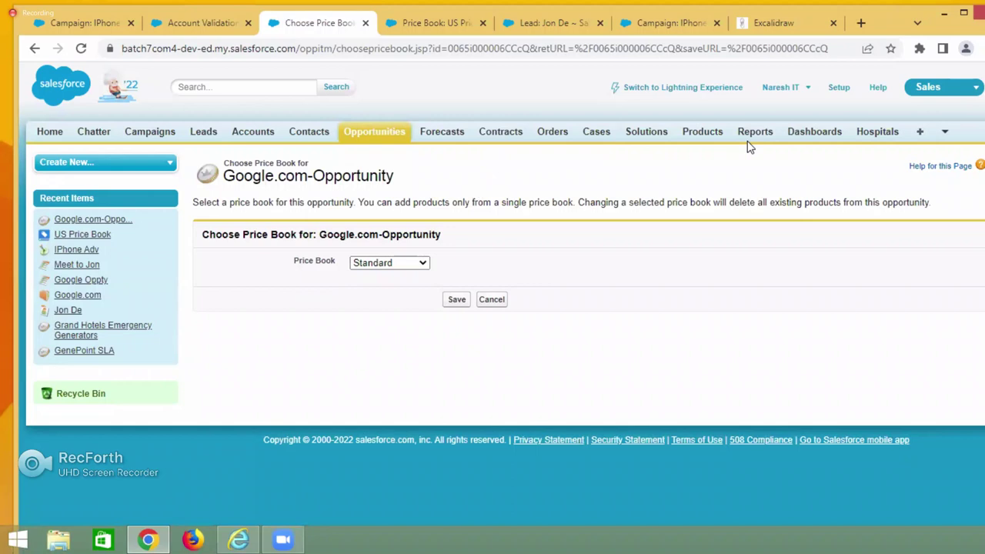
# Go to the Products home page and view the entries and list prices of the US Price Book
pyautogui.click(698, 132)
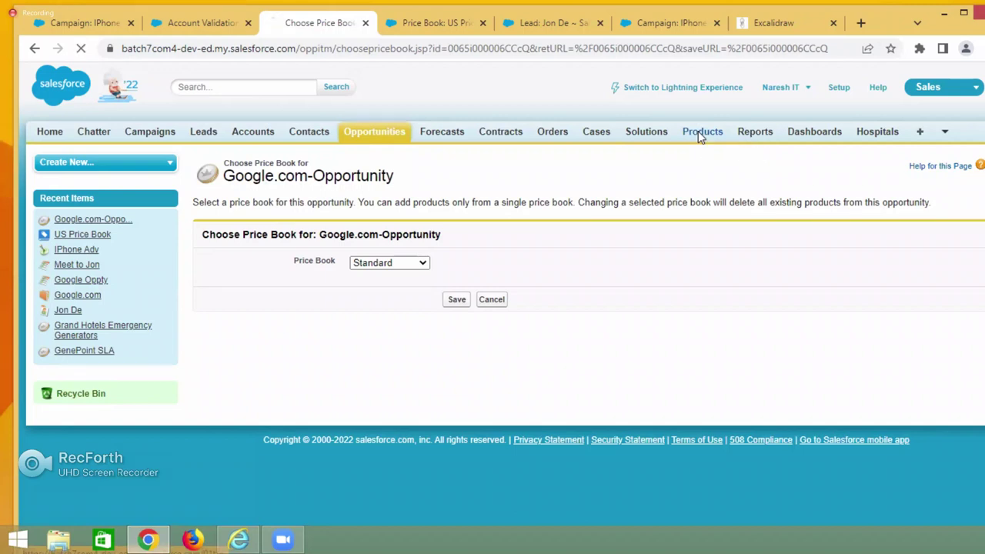
pyautogui.scroll(-1, 516, 416)
pyautogui.scroll(-2, 516, 417)
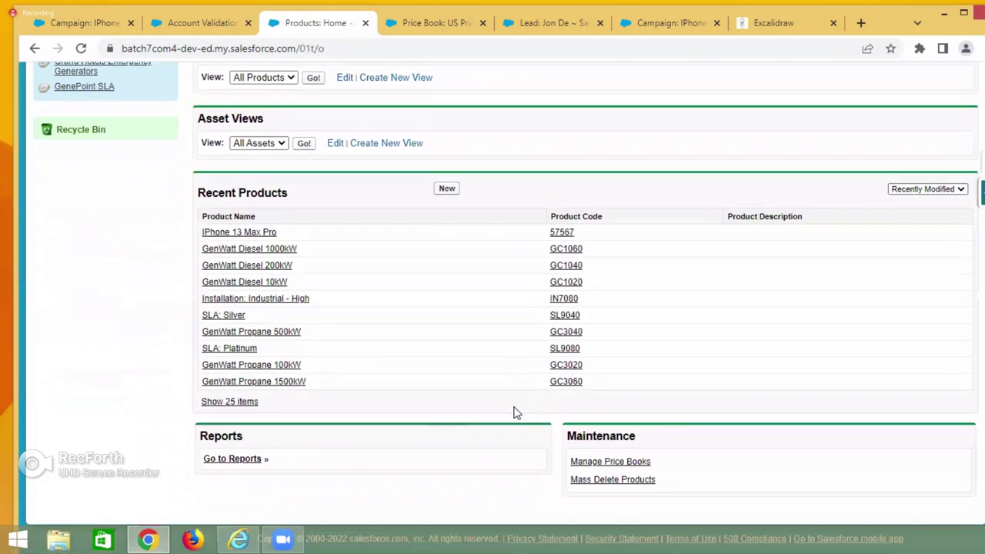
pyautogui.scroll(3, 515, 411)
pyautogui.click(356, 233)
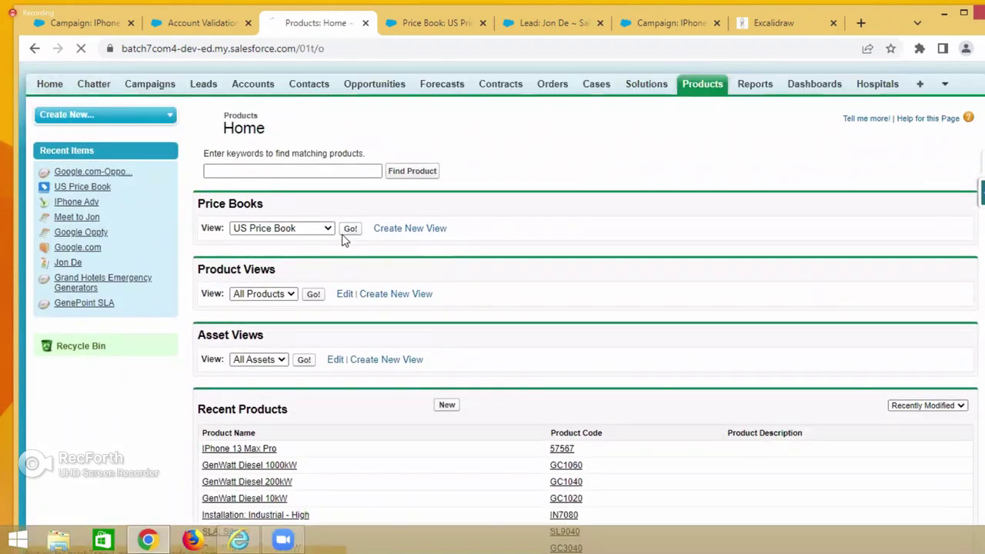
pyautogui.scroll(-1, 455, 319)
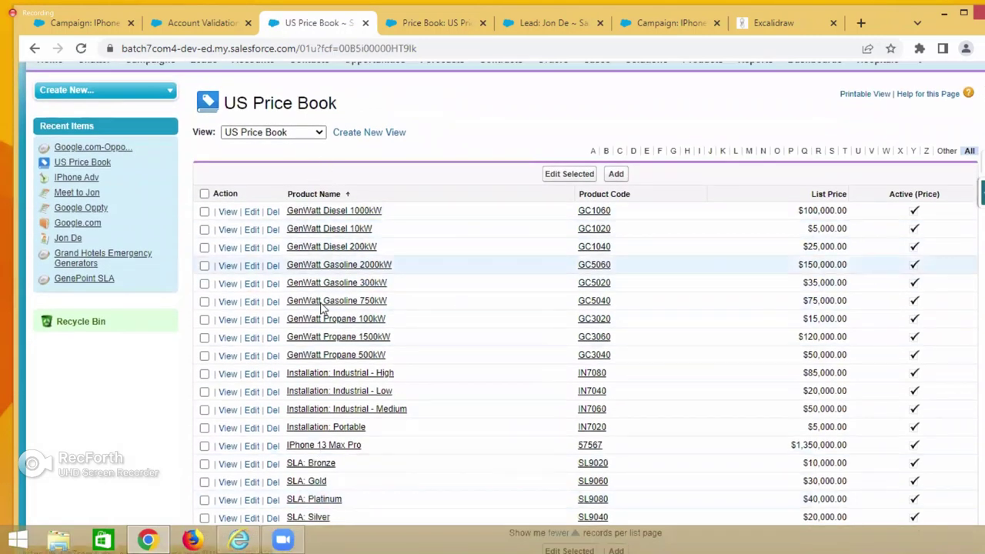
pyautogui.scroll(1, 385, 293)
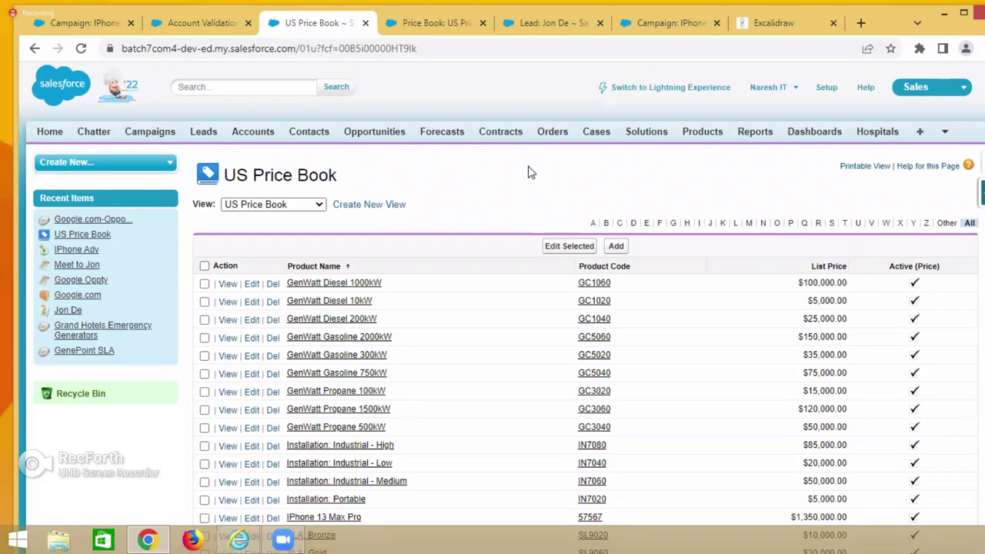
# Return to the Google.com opportunity, save Standard as its price book, and accept the price book change
pyautogui.click(382, 131)
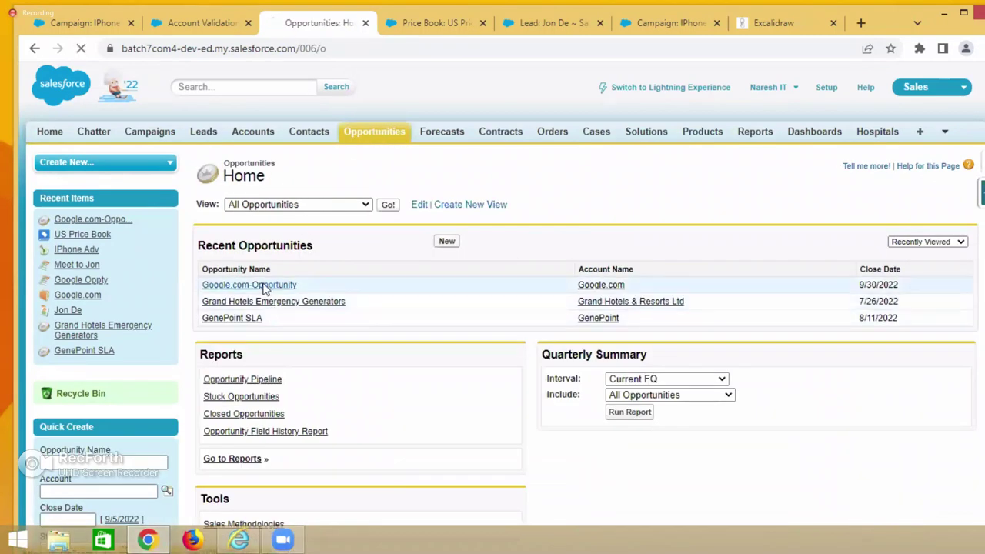
pyautogui.click(258, 285)
pyautogui.scroll(-1, 443, 395)
pyautogui.scroll(-3, 443, 395)
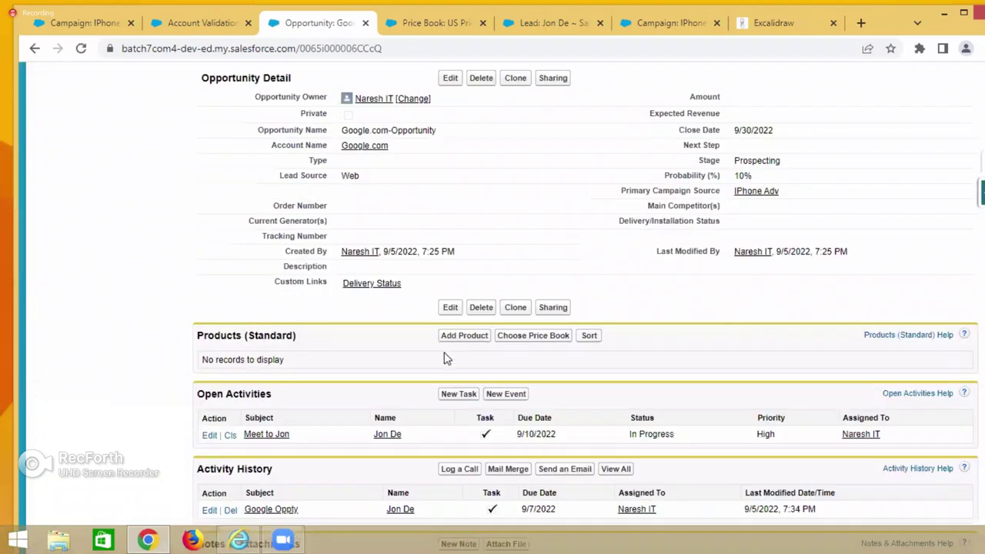
pyautogui.click(523, 346)
pyautogui.click(408, 263)
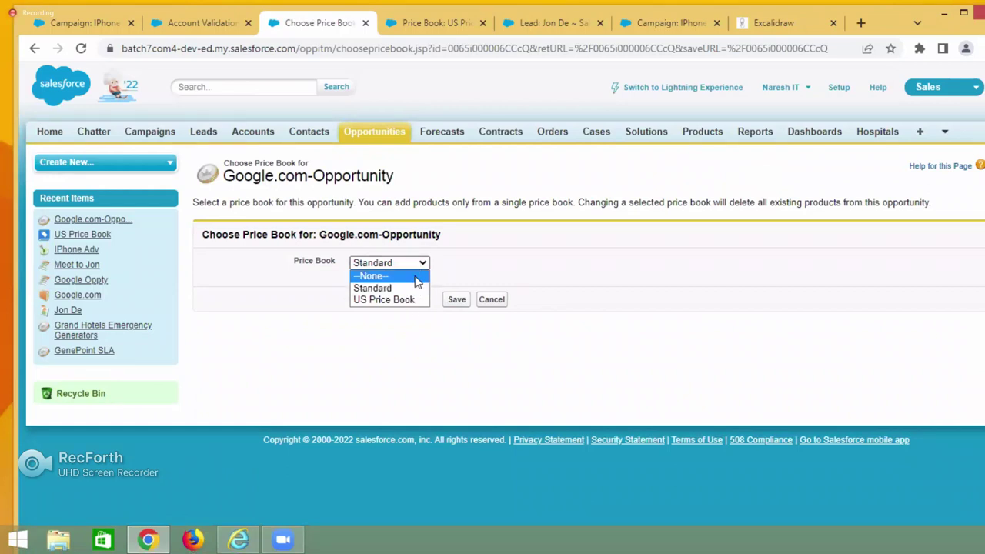
pyautogui.click(394, 290)
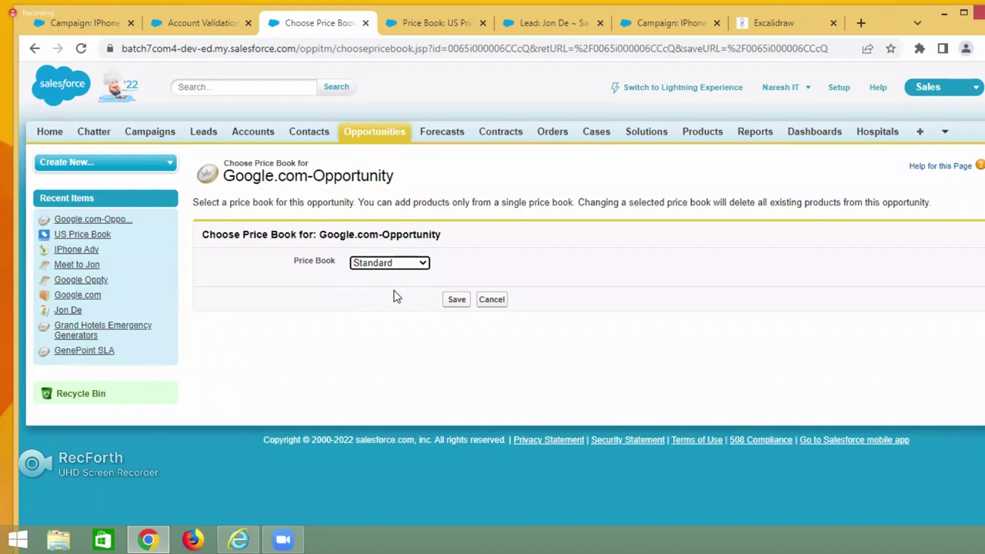
pyautogui.click(457, 300)
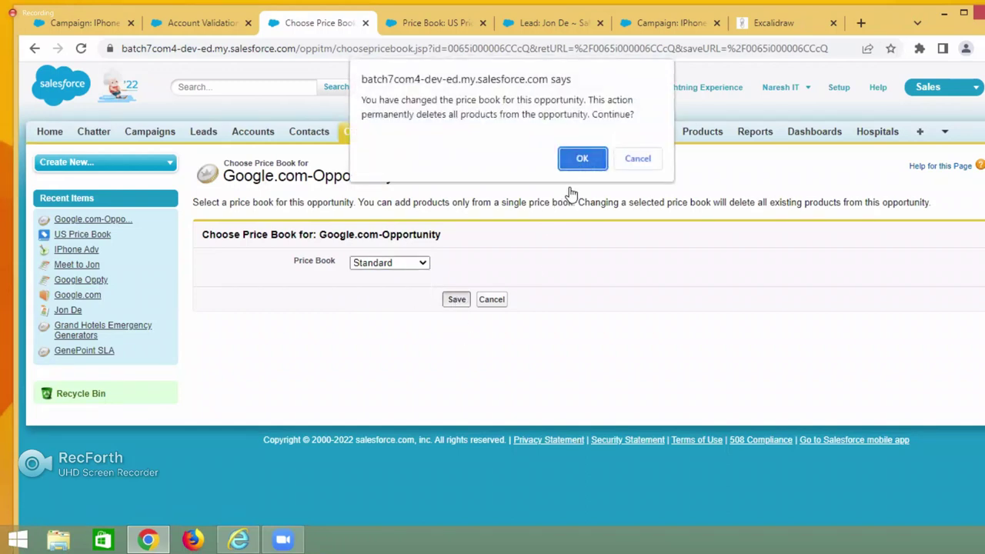
pyautogui.click(579, 157)
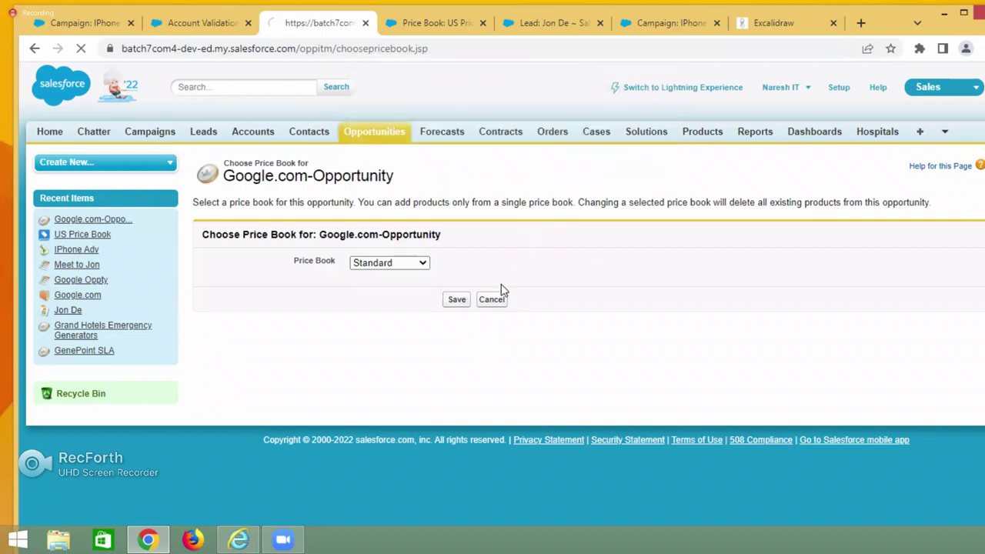
# Select IPhone 13 Max Pro from the product list to add it to the Google.com opportunity
pyautogui.scroll(-5, 521, 309)
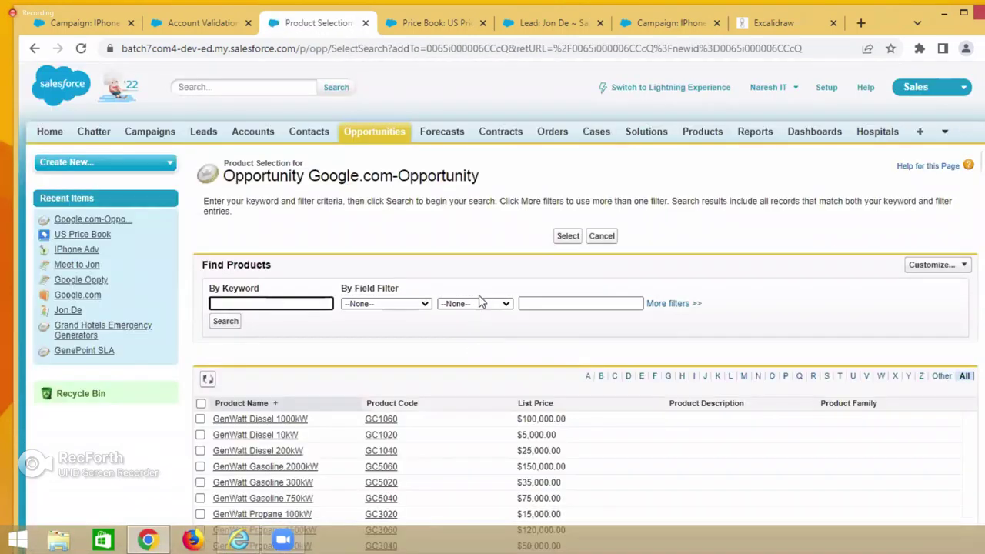
pyautogui.scroll(-1, 472, 303)
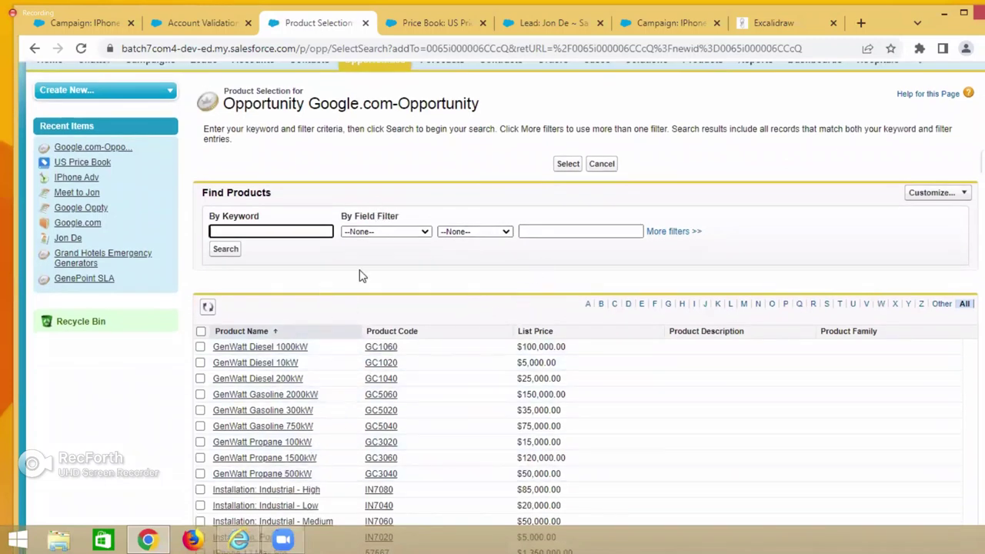
pyautogui.scroll(-3, 357, 290)
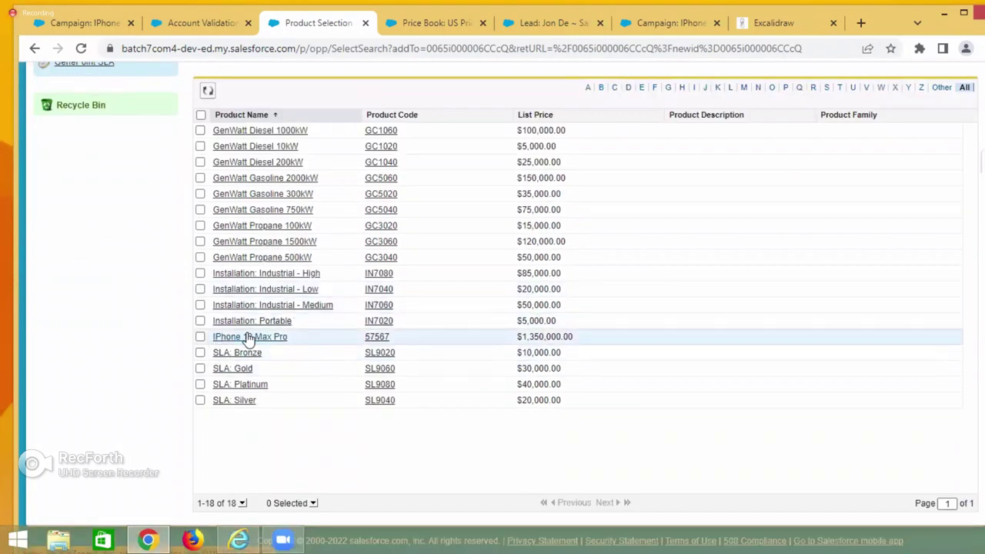
pyautogui.click(201, 337)
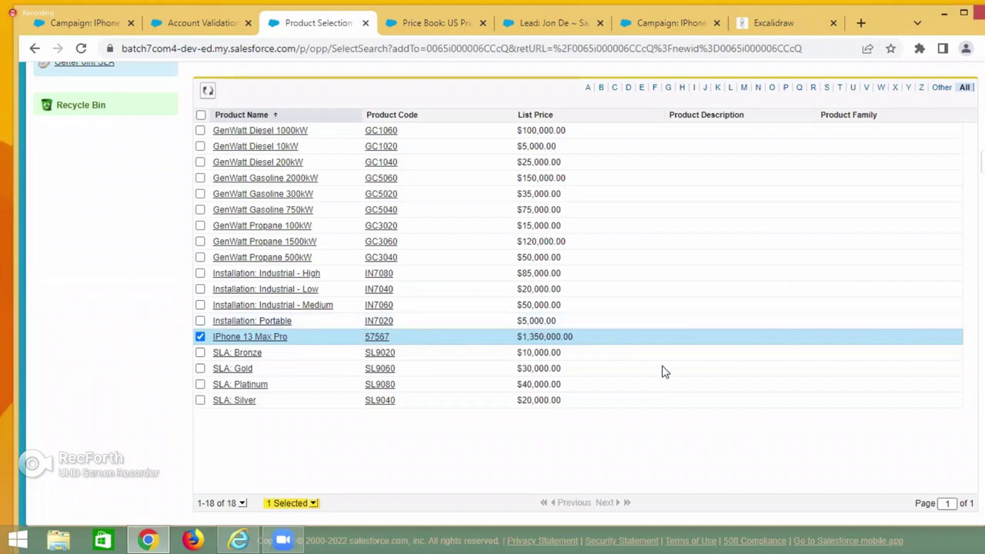
pyautogui.scroll(3, 639, 370)
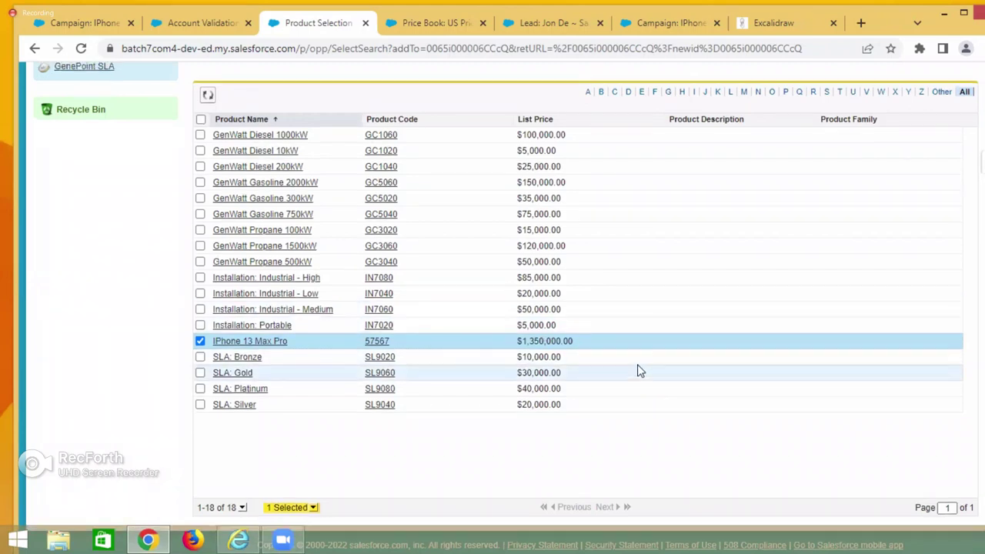
pyautogui.click(568, 165)
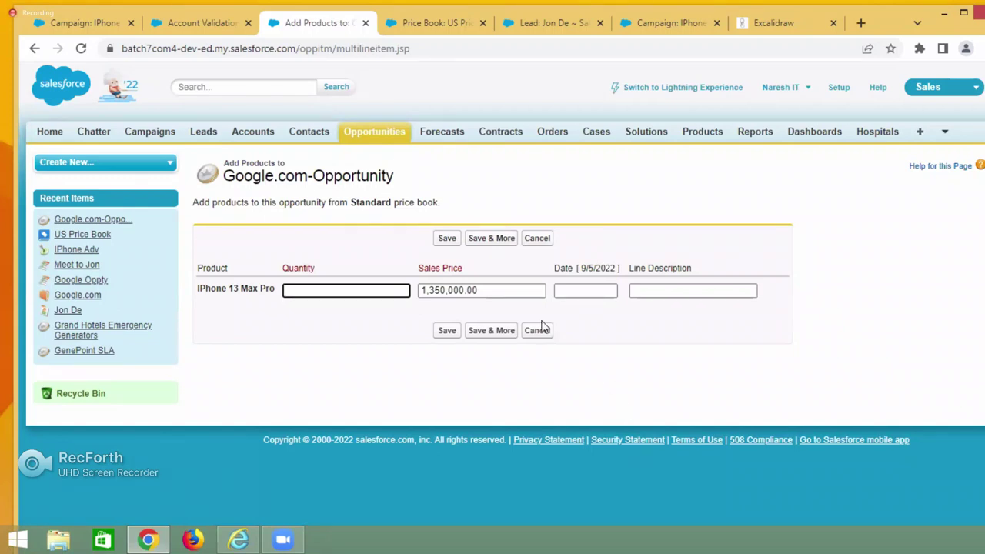
# Set the IPhone 13 Max Pro quantity to 400, save it, and review the opportunity's amount and product line
pyautogui.write('400')
pyautogui.click(347, 356)
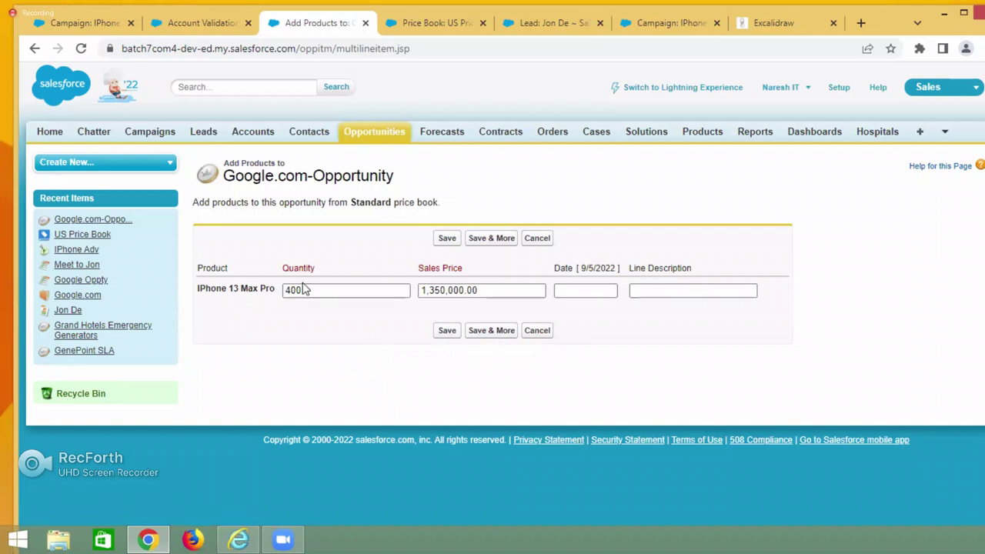
pyautogui.click(447, 333)
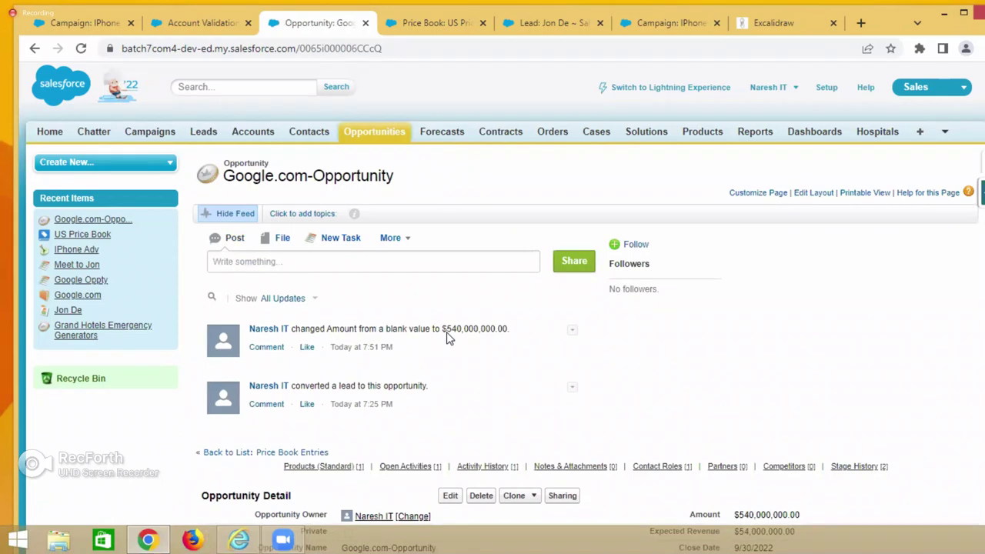
pyautogui.scroll(-3, 666, 351)
pyautogui.moveTo(736, 302); pyautogui.dragTo(816, 305)
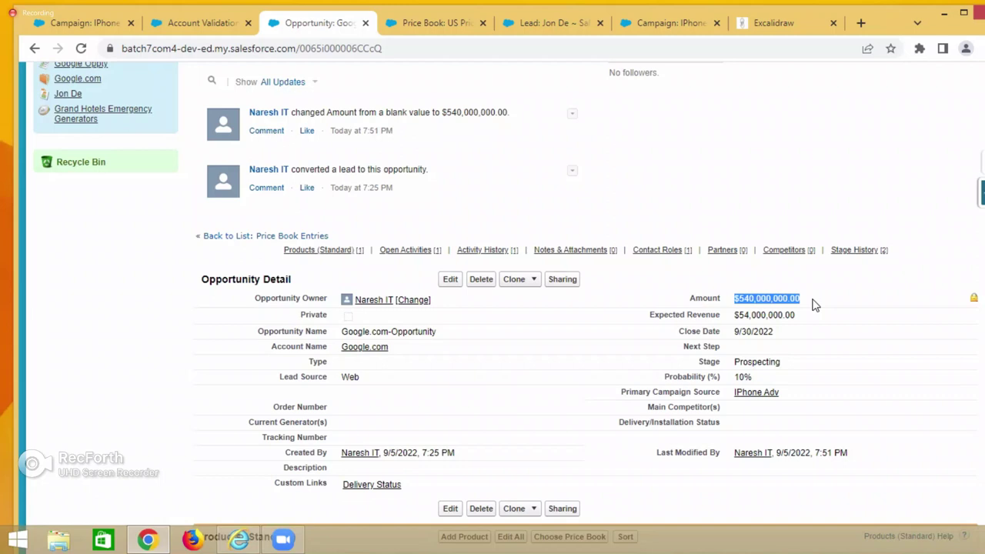
pyautogui.scroll(-2, 807, 302)
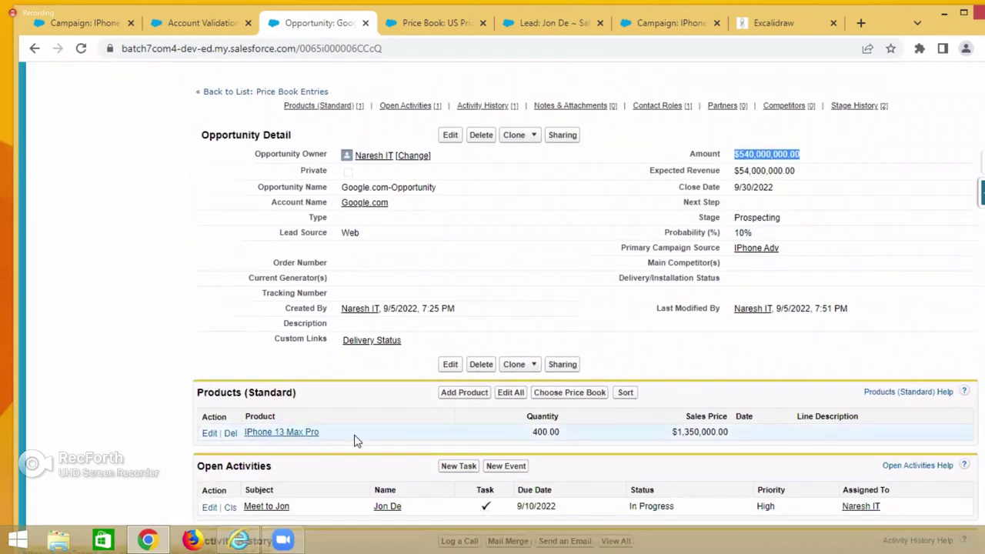
# Set the IPhone 13 Max Pro line's quantity to 500, save it, and check the opportunity's amount
pyautogui.doubleClick(538, 431)
pyautogui.moveTo(561, 440); pyautogui.dragTo(716, 433)
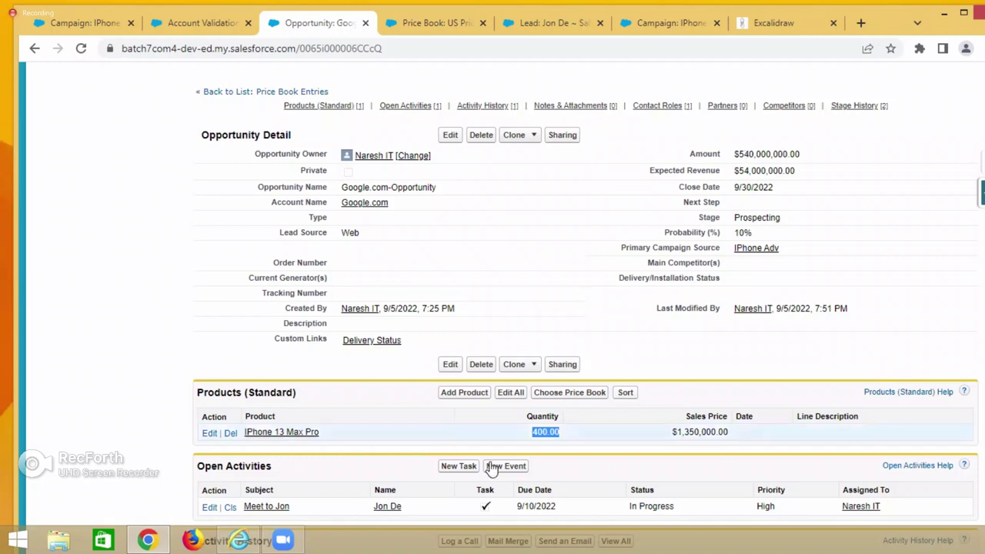
pyautogui.click(233, 357)
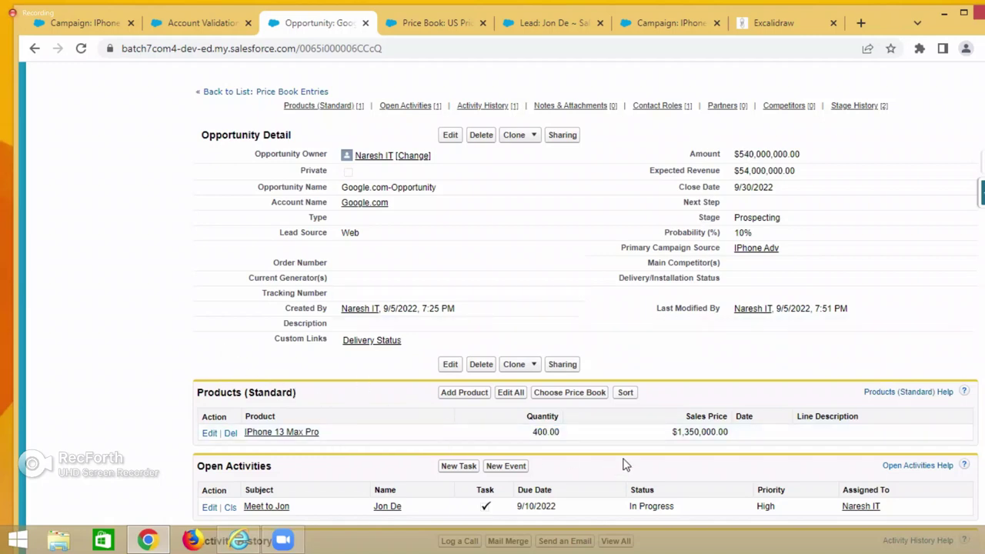
pyautogui.click(209, 435)
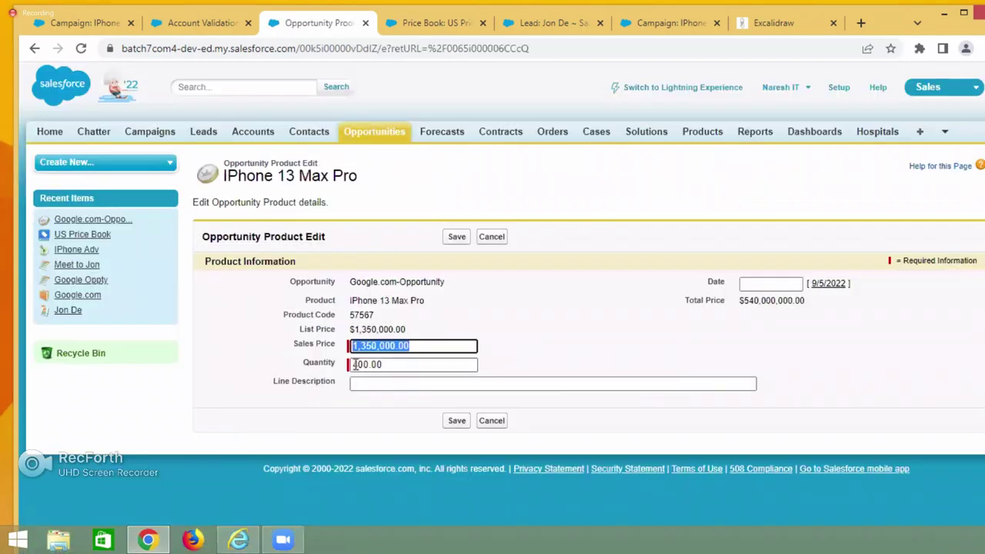
pyautogui.click(355, 365)
pyautogui.press('Delete')
pyautogui.write('5')
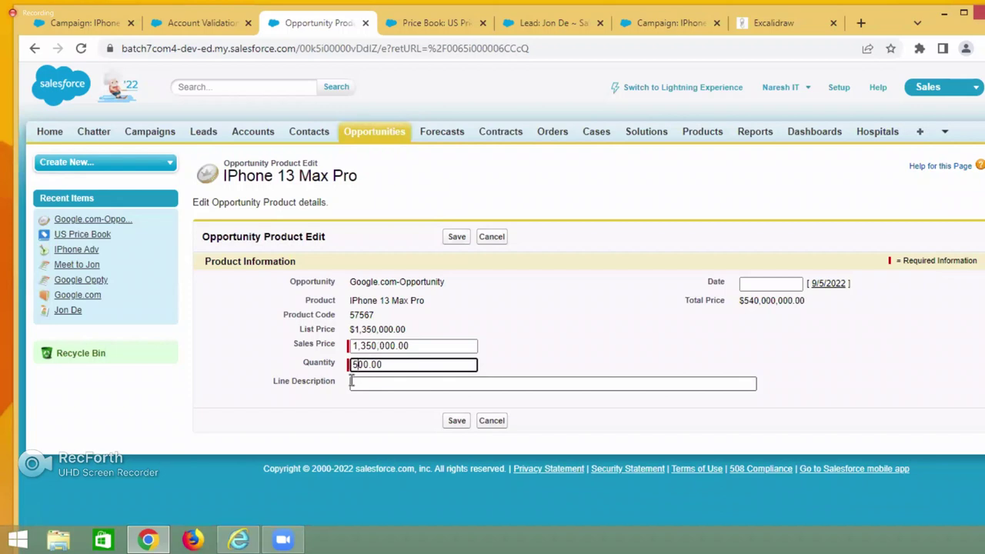
pyautogui.click(452, 423)
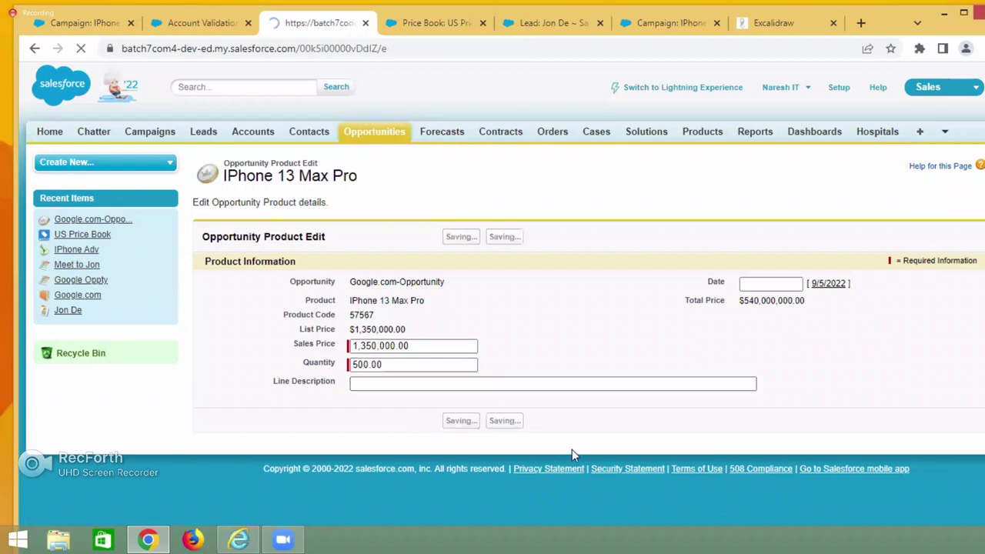
pyautogui.scroll(-3, 702, 401)
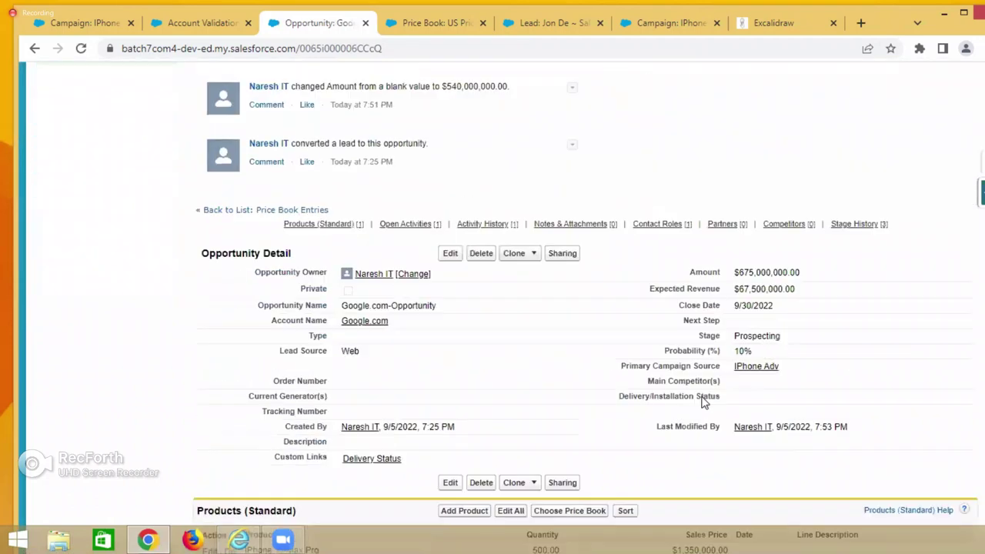
pyautogui.scroll(-3, 702, 401)
pyautogui.doubleClick(790, 138)
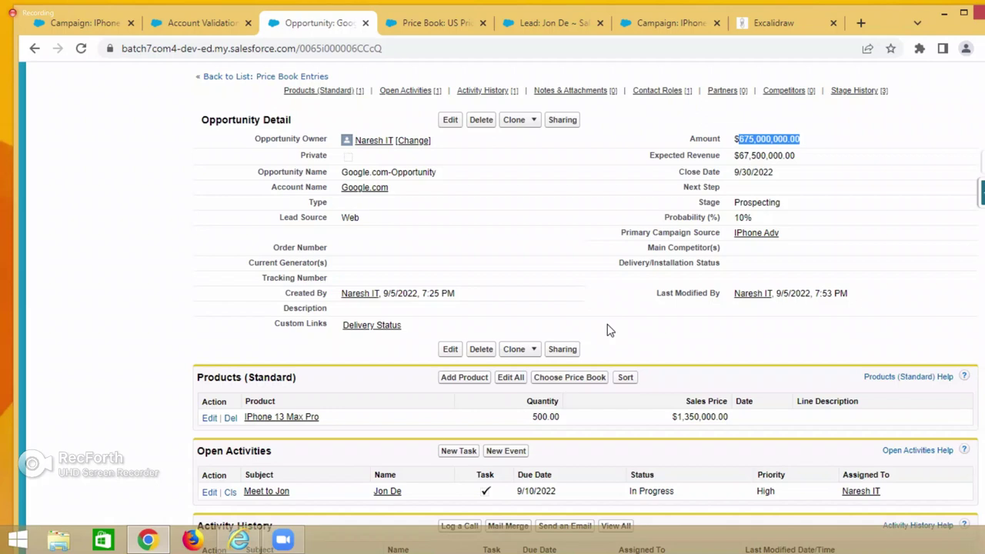
# Change the Google.com opportunity's stage to Needs Analysis with a probability of 20% and save the record
pyautogui.moveTo(729, 204); pyautogui.dragTo(752, 219)
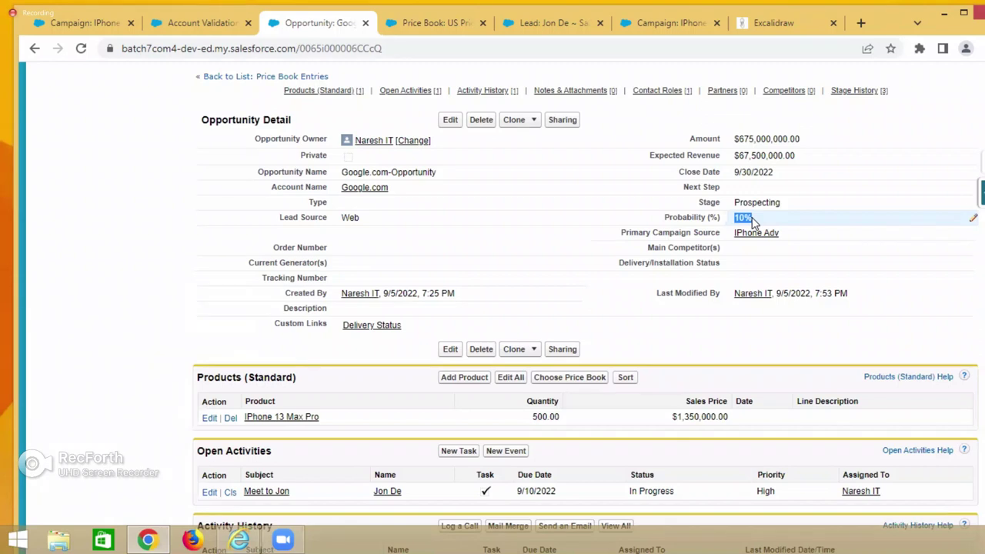
pyautogui.click(793, 210)
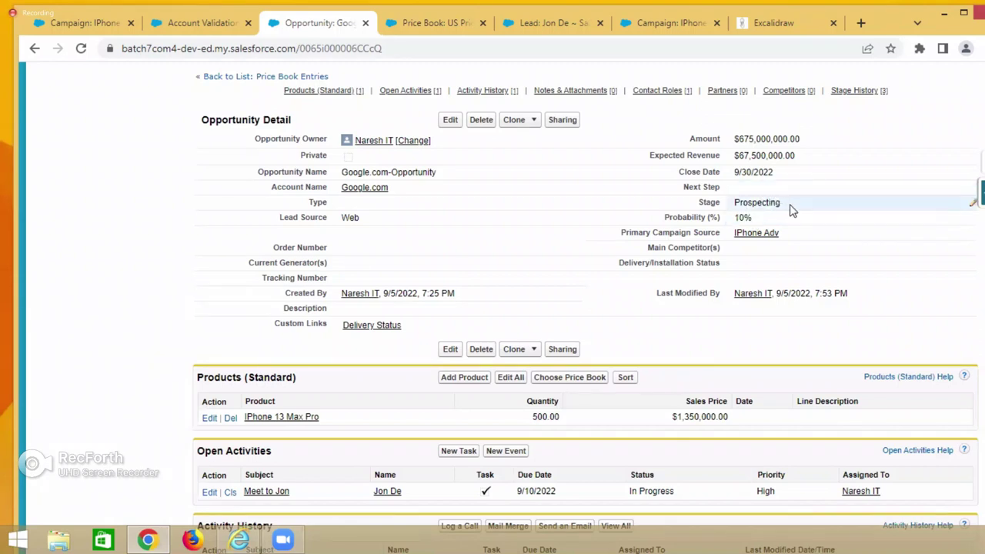
pyautogui.doubleClick(792, 205)
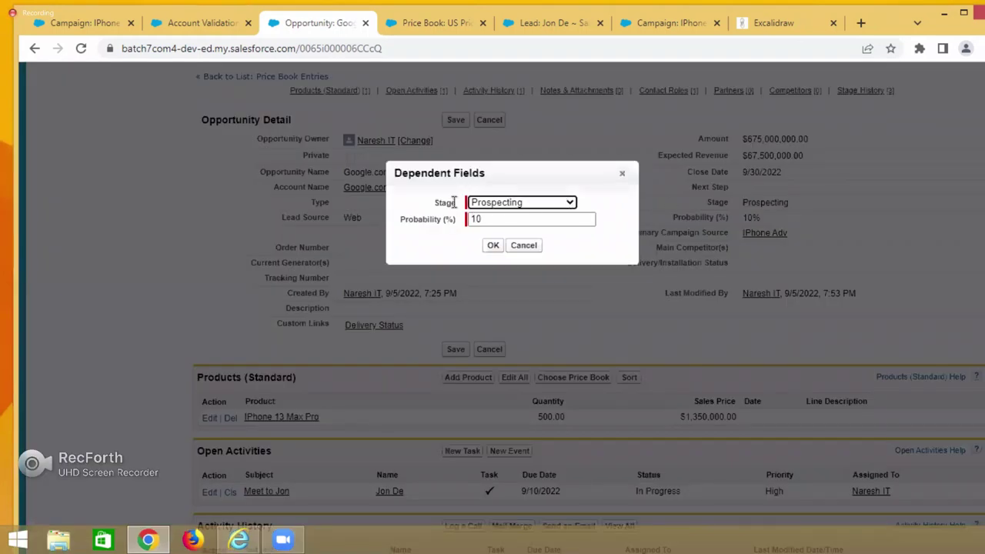
pyautogui.moveTo(432, 202); pyautogui.dragTo(455, 204)
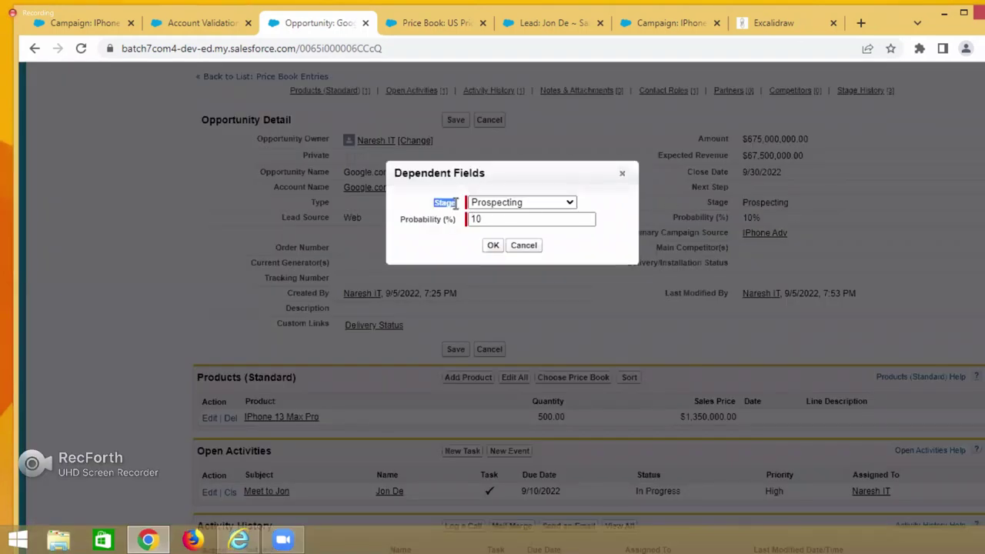
pyautogui.click(500, 204)
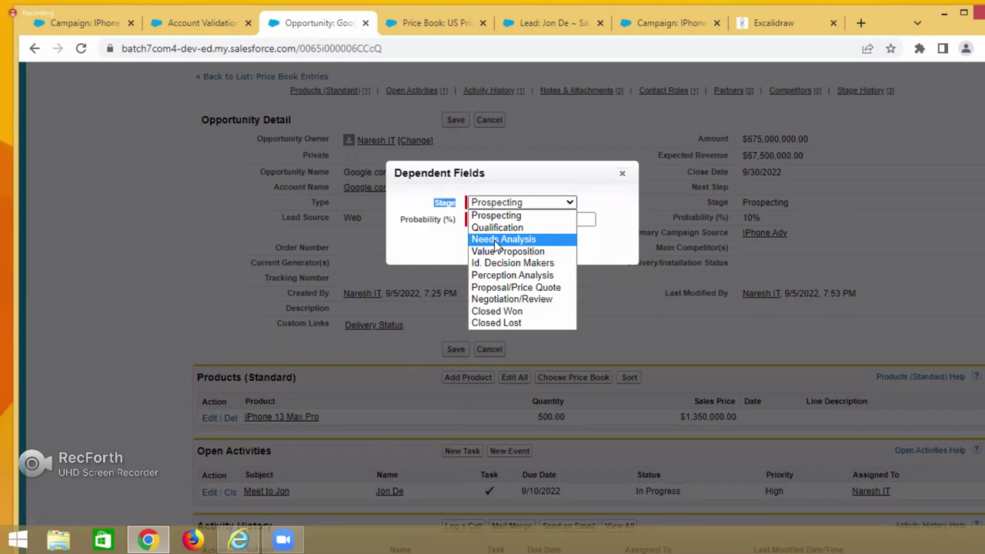
pyautogui.click(499, 240)
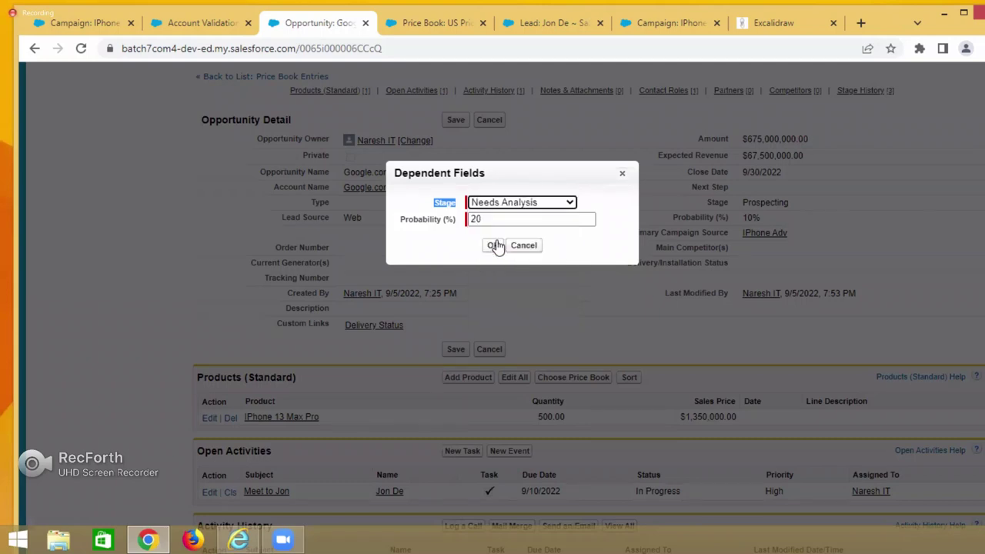
pyautogui.doubleClick(474, 219)
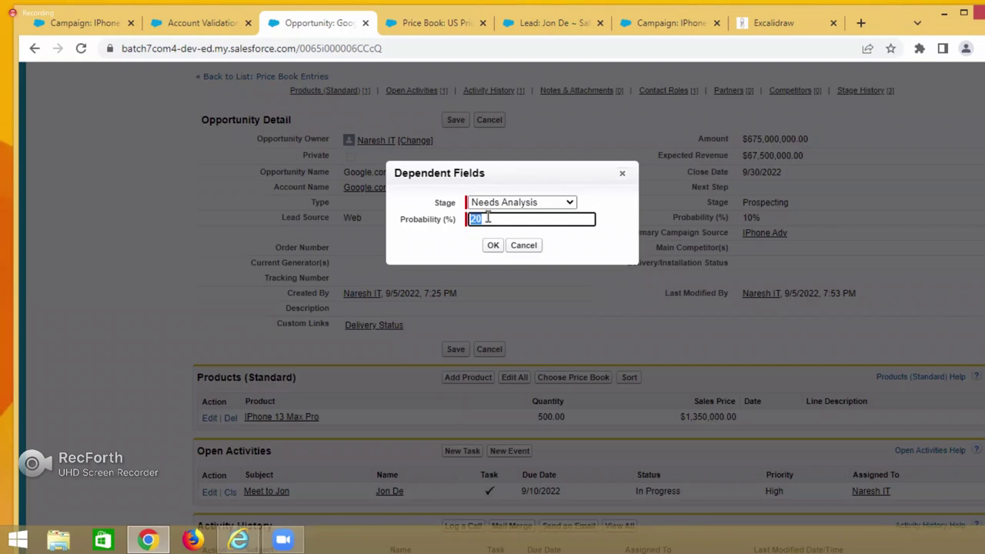
pyautogui.click(491, 247)
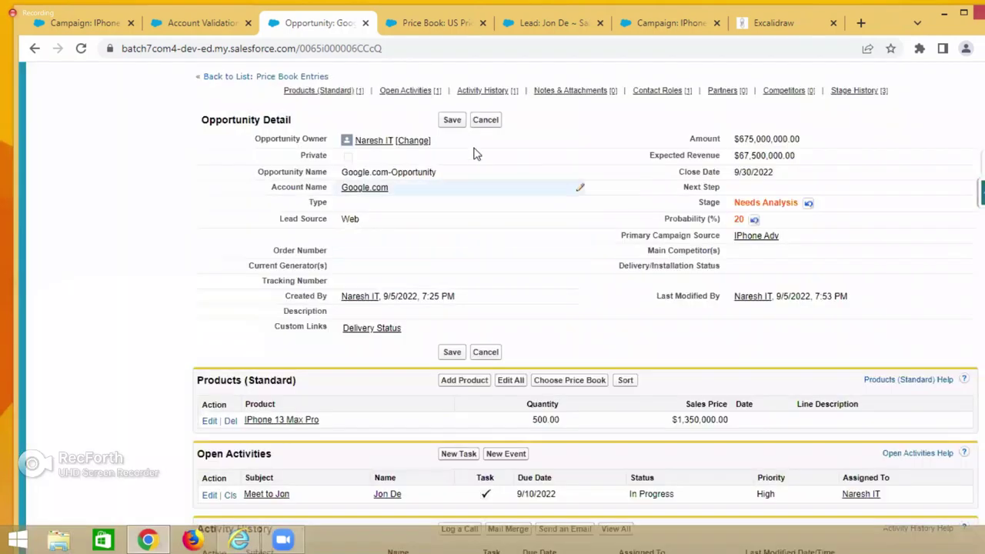
pyautogui.click(446, 121)
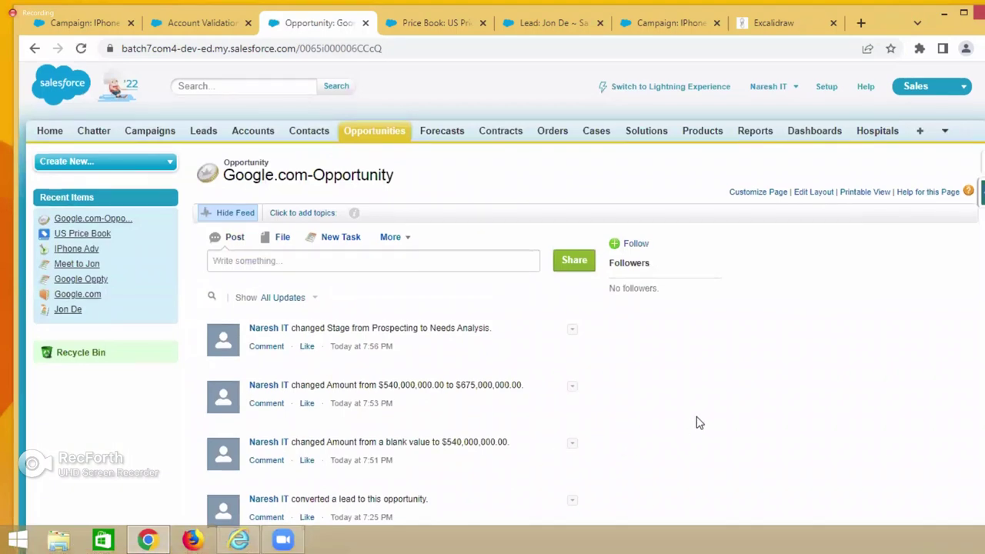
# Set the opportunity's stage to Id. Decision Makers with a probability of 60% and accept the dependent fields
pyautogui.scroll(-5, 699, 422)
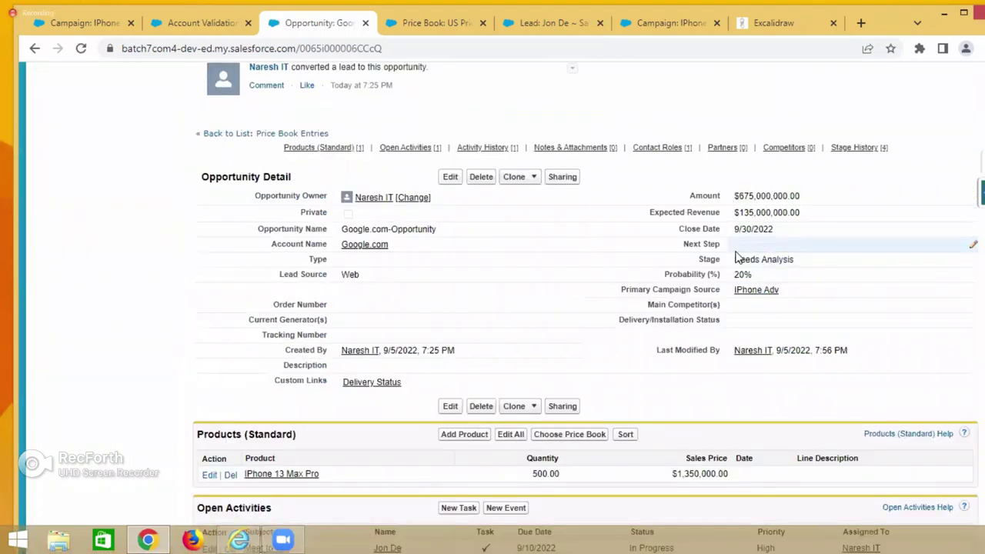
pyautogui.moveTo(736, 260); pyautogui.dragTo(801, 260)
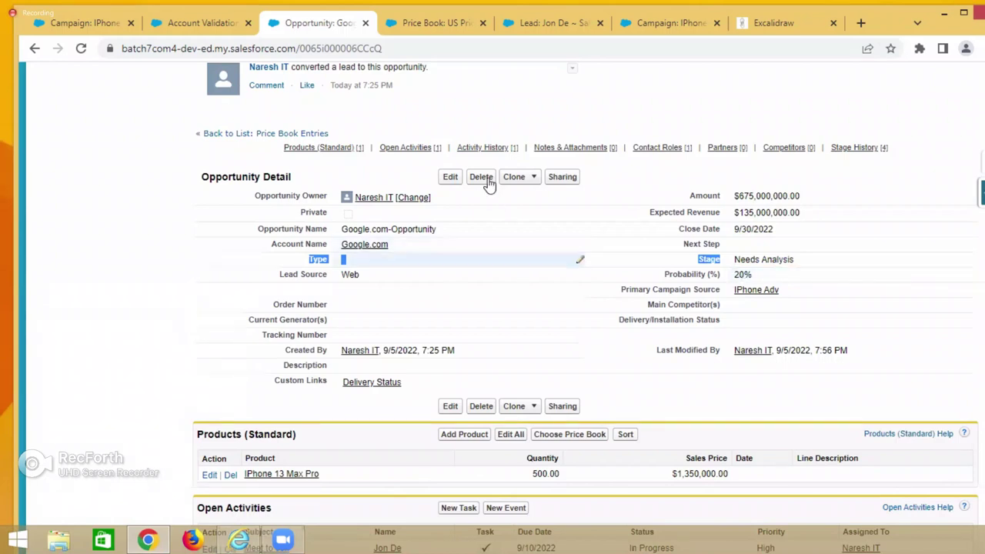
pyautogui.doubleClick(810, 260)
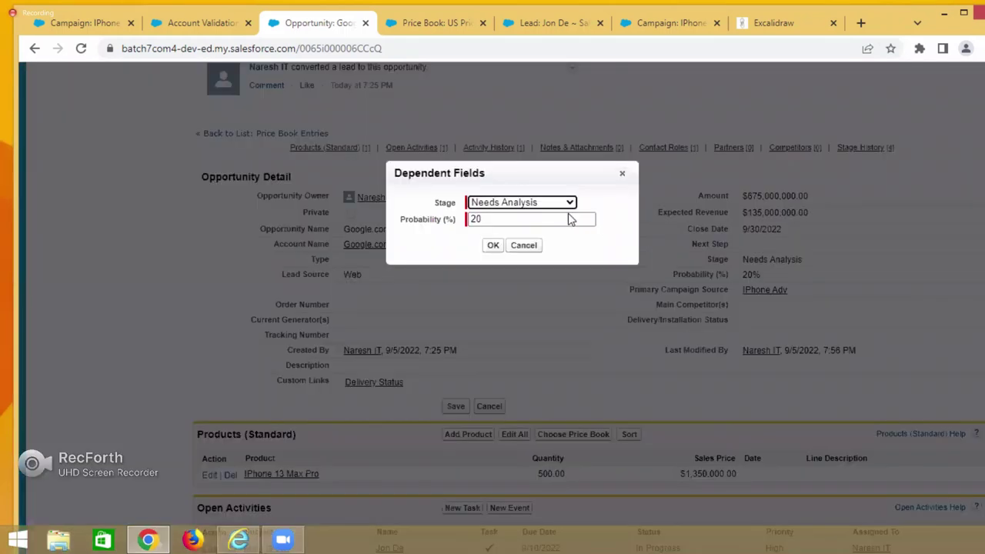
pyautogui.click(526, 204)
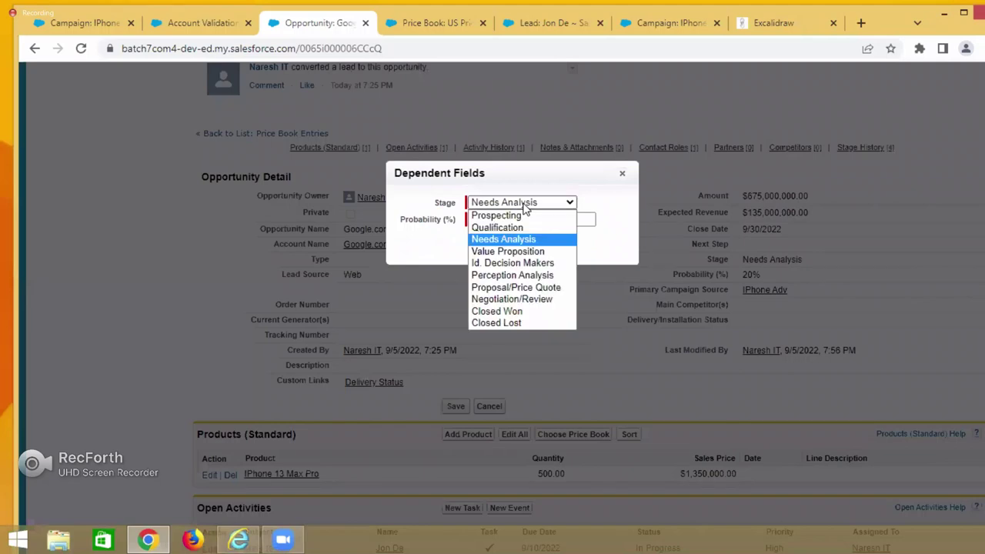
pyautogui.click(528, 263)
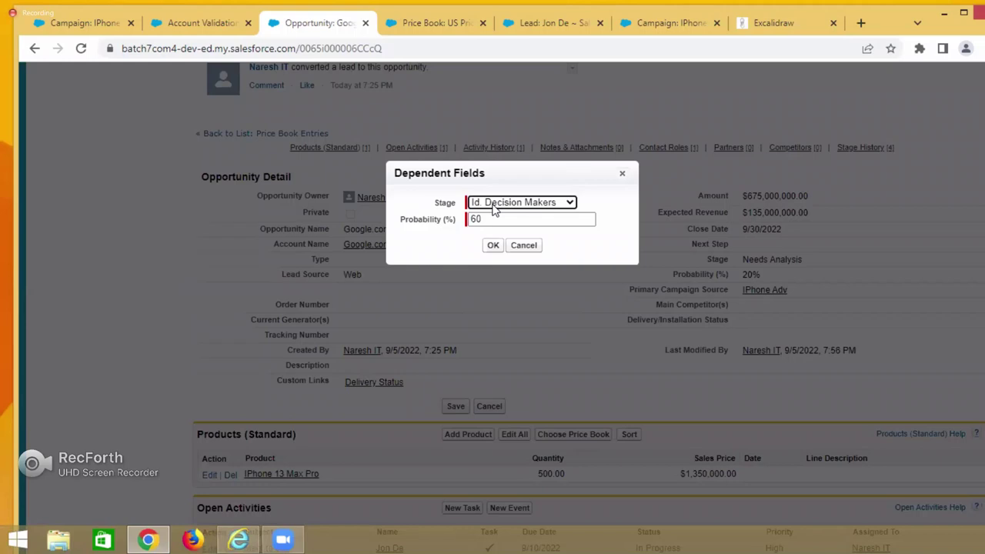
pyautogui.click(492, 246)
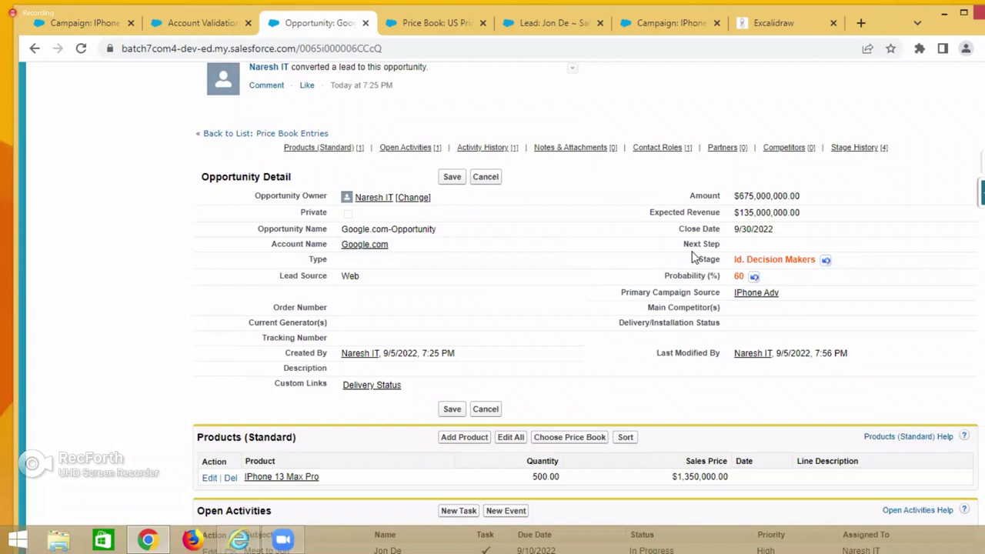
# Reopen the stage's dependent fields, try Proposal/Price Quote, and choose Negotiation/Review with its 90% probability
pyautogui.doubleClick(816, 260)
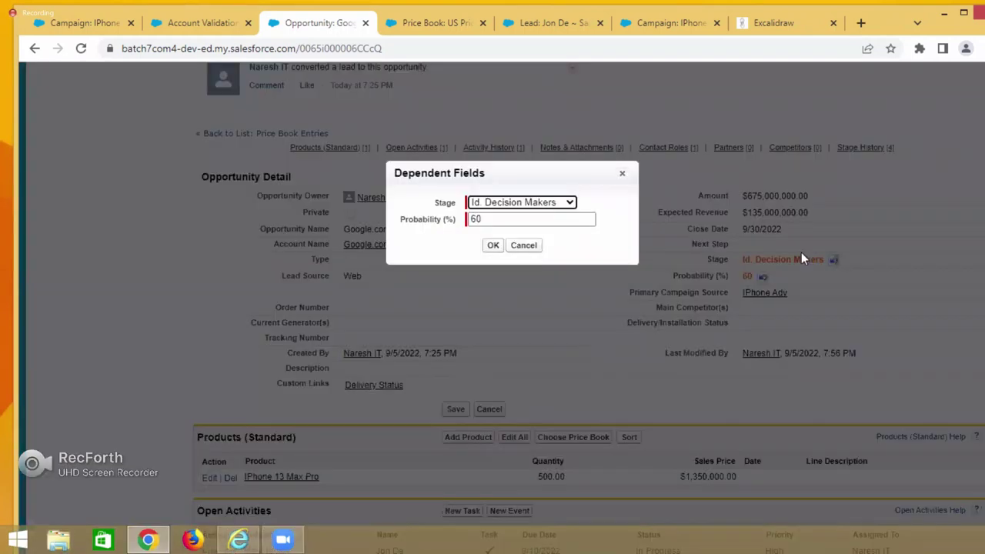
pyautogui.click(557, 204)
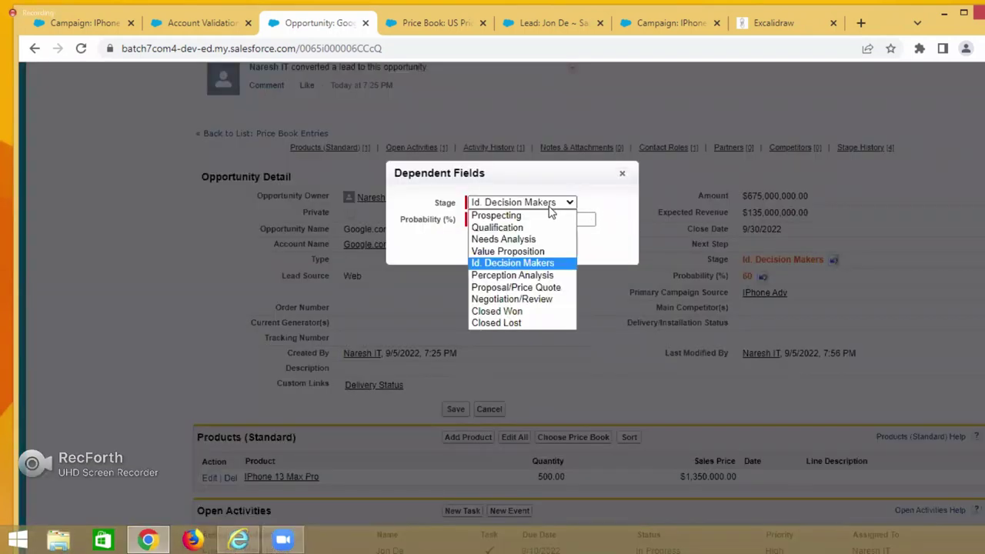
pyautogui.click(505, 301)
pyautogui.click(531, 203)
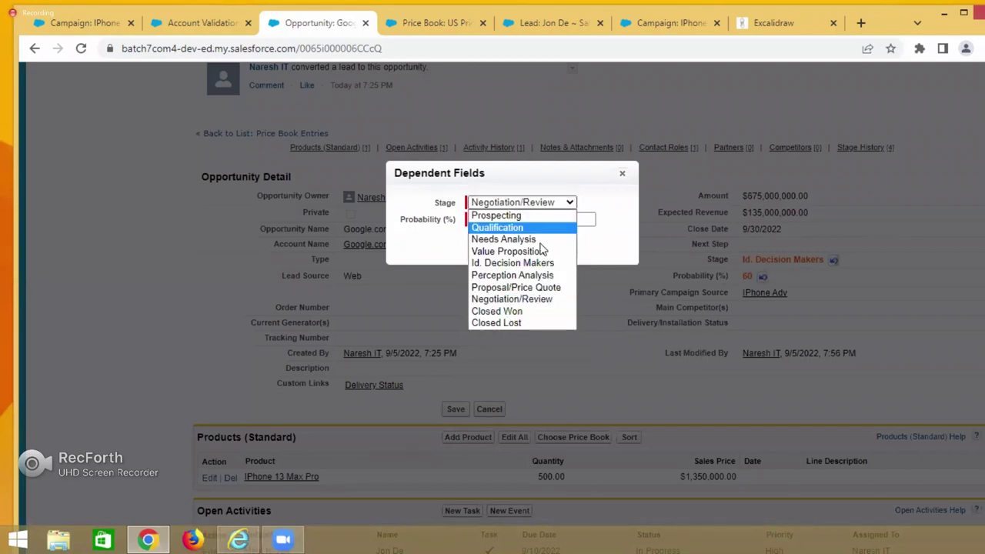
pyautogui.click(528, 288)
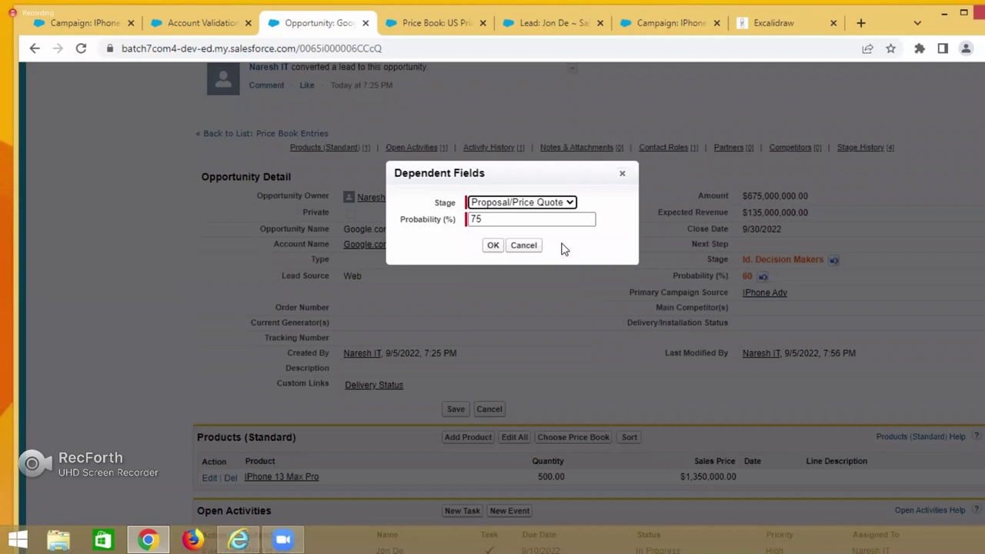
pyautogui.click(561, 205)
pyautogui.click(524, 300)
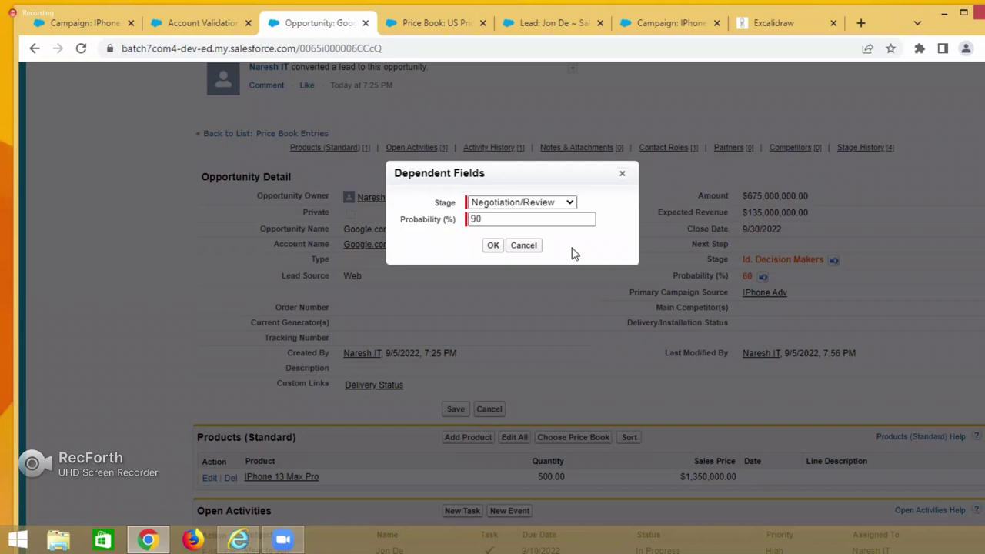
pyautogui.click(501, 220)
pyautogui.doubleClick(473, 219)
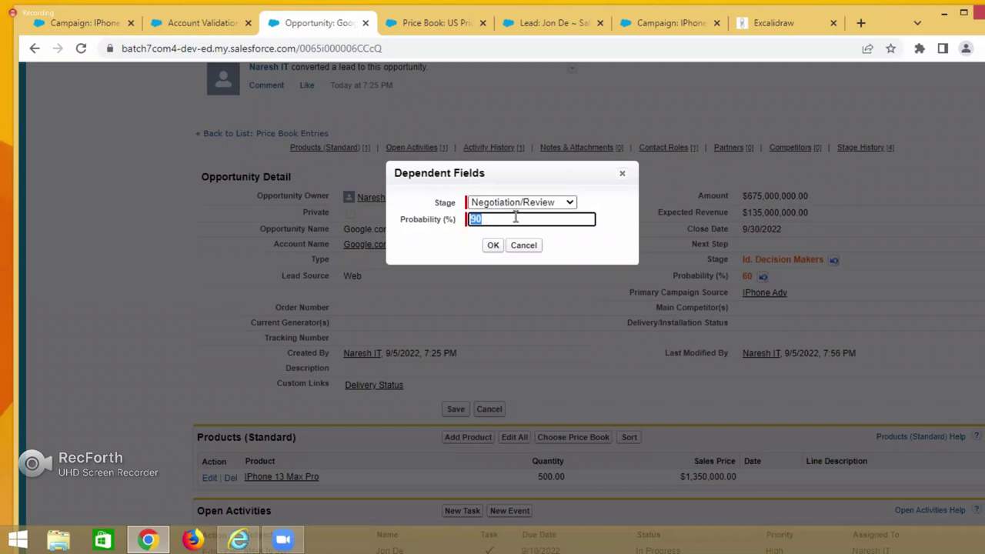
# Reload the IPhone Adv campaign record and review its lead, contact and opportunity statistics
pyautogui.click(113, 21)
pyautogui.click(81, 48)
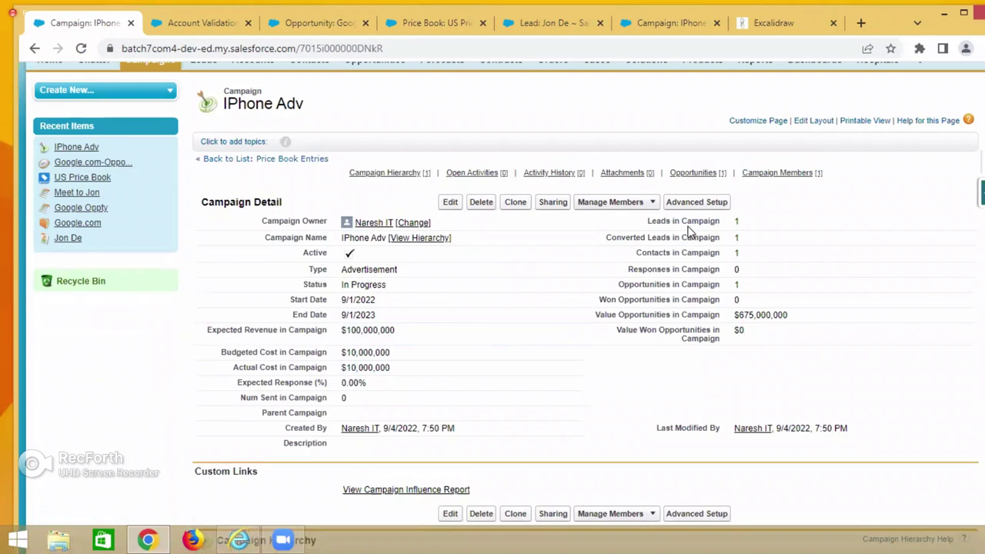
pyautogui.moveTo(669, 221); pyautogui.dragTo(727, 224)
pyautogui.click(738, 221)
pyautogui.moveTo(733, 238); pyautogui.dragTo(767, 257)
pyautogui.moveTo(730, 285); pyautogui.dragTo(760, 289)
pyautogui.moveTo(599, 299); pyautogui.dragTo(752, 305)
pyautogui.moveTo(604, 311); pyautogui.dragTo(718, 314)
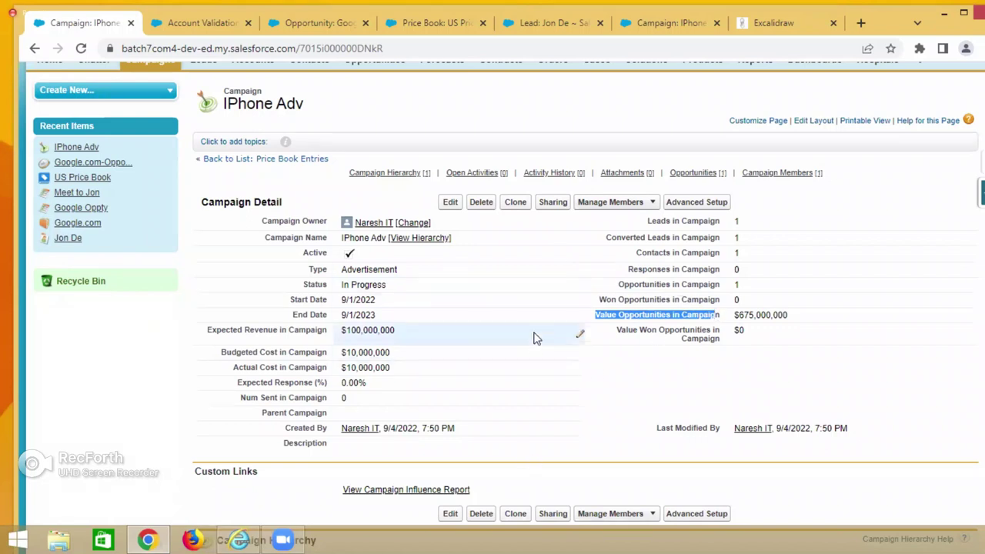
# Compare the IPhone Adv campaign's opportunity value with its budgeted cost and expected revenue
pyautogui.moveTo(738, 315); pyautogui.dragTo(808, 320)
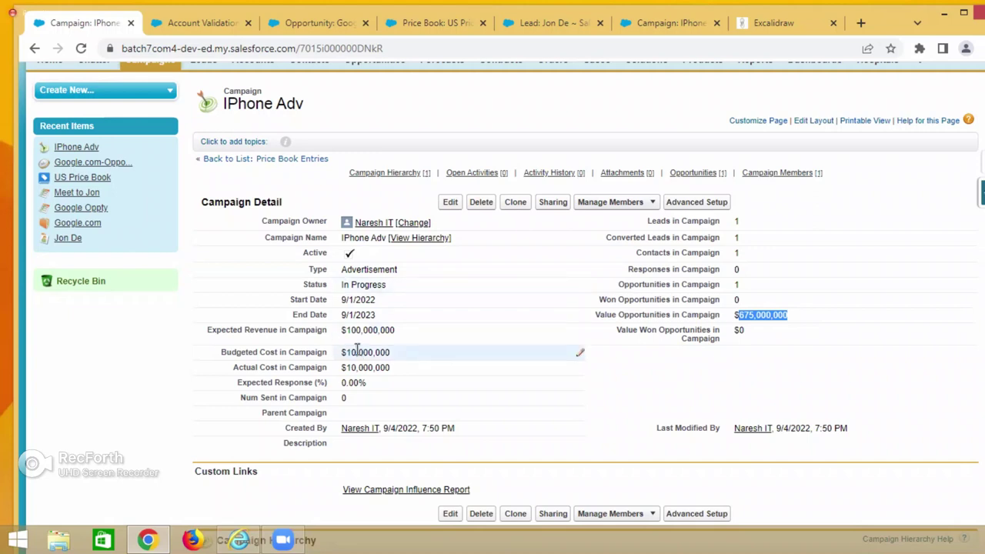
pyautogui.moveTo(344, 352); pyautogui.dragTo(394, 355)
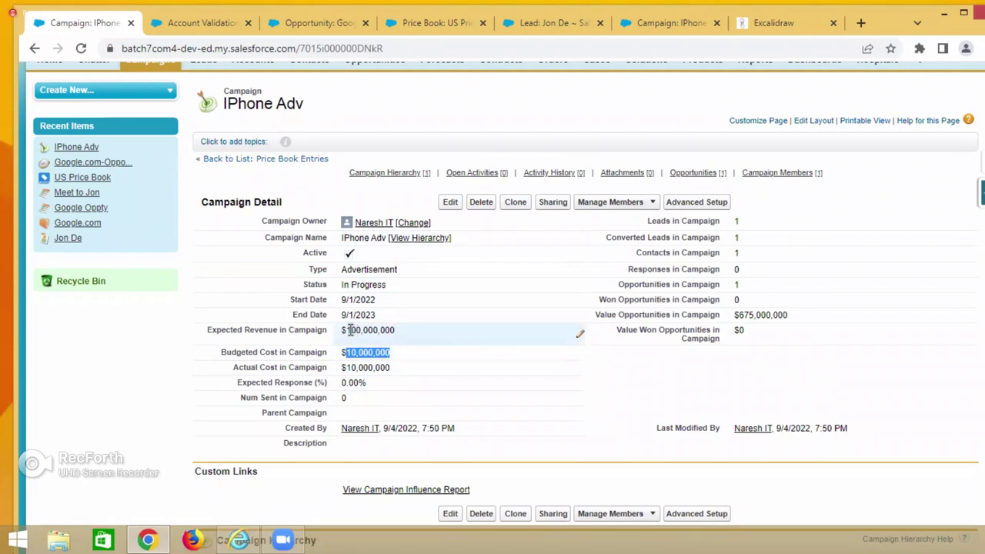
pyautogui.moveTo(351, 331); pyautogui.dragTo(421, 331)
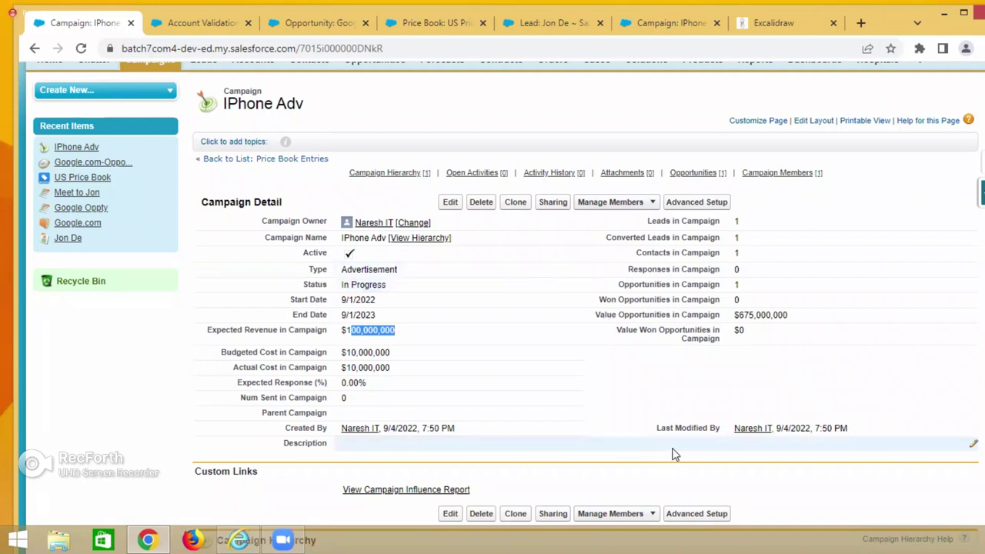
pyautogui.click(623, 314)
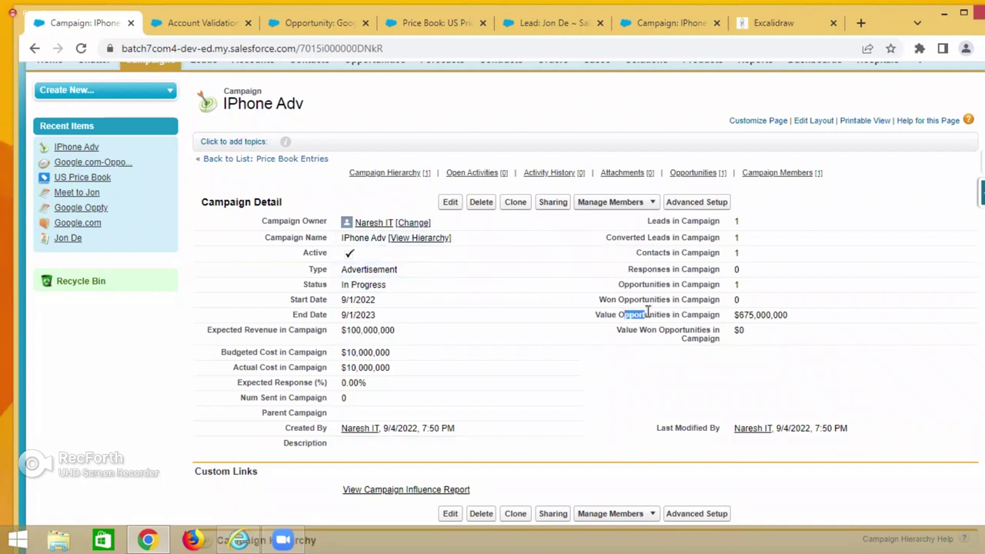
pyautogui.moveTo(599, 314); pyautogui.dragTo(658, 316)
pyautogui.moveTo(738, 315); pyautogui.dragTo(792, 322)
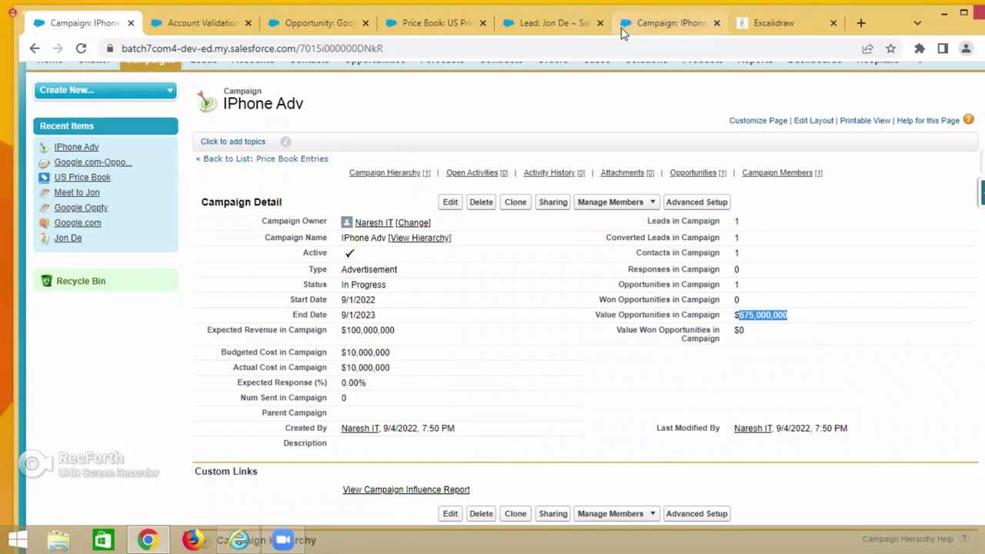
# Set the Google.com opportunity's stage to Closed Won with a probability of 100% and save the record
pyautogui.click(347, 26)
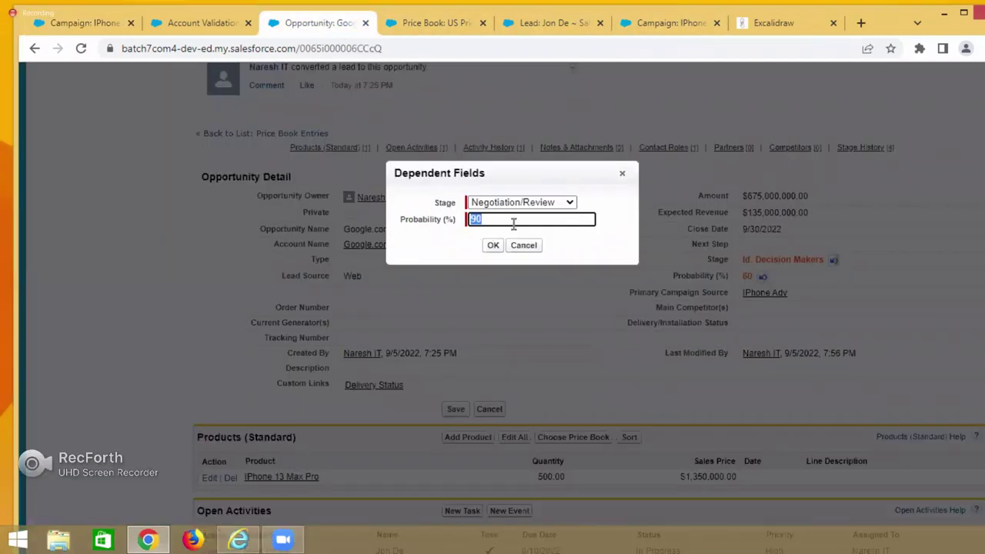
pyautogui.click(528, 203)
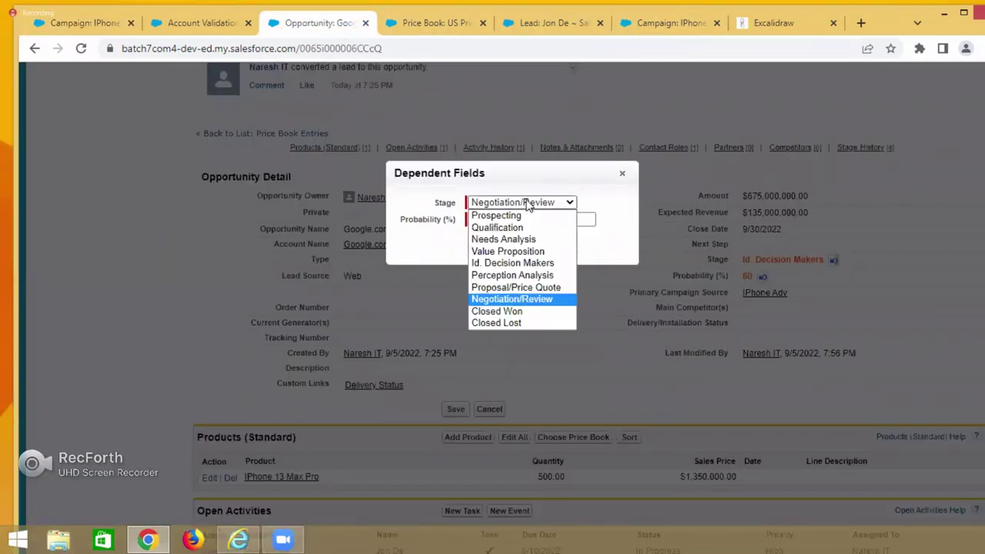
pyautogui.click(504, 311)
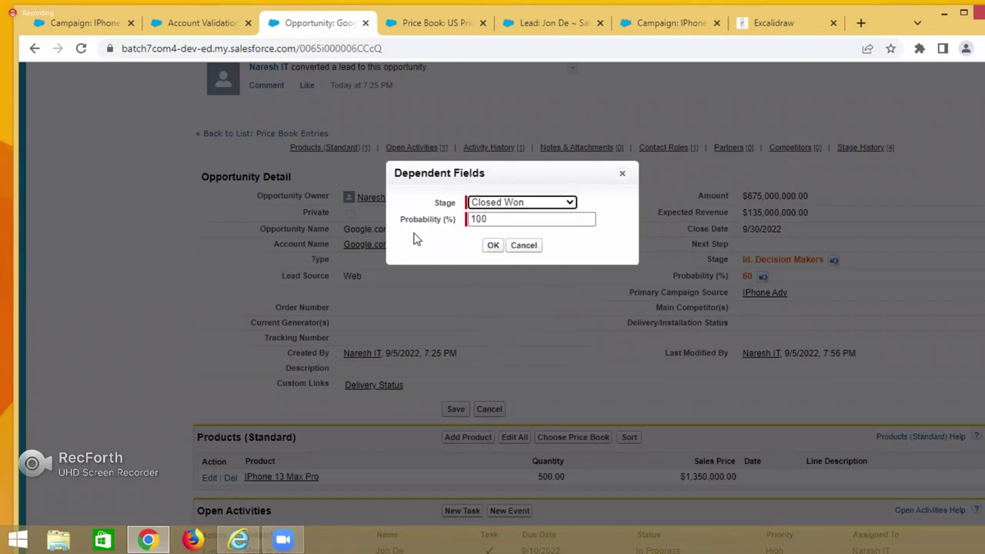
pyautogui.click(494, 246)
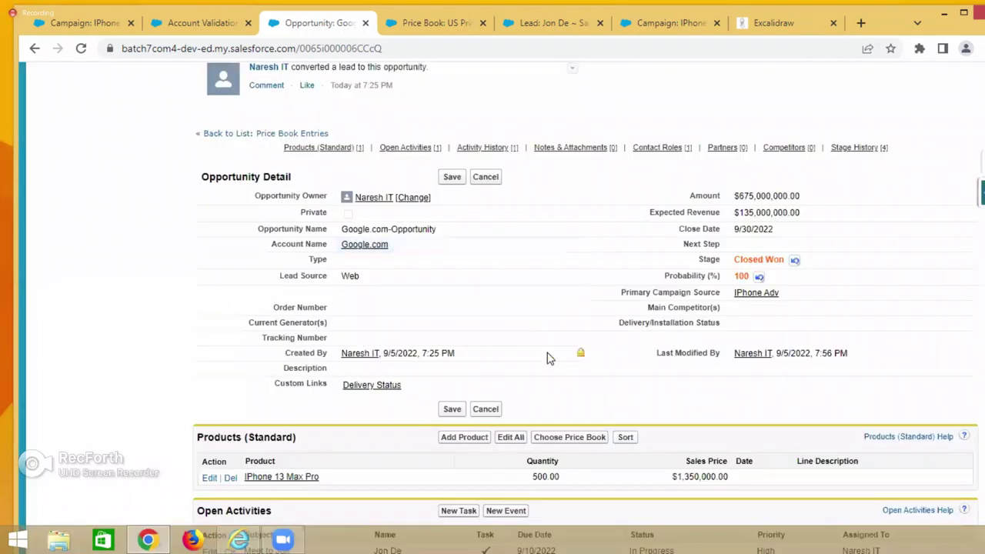
pyautogui.click(454, 408)
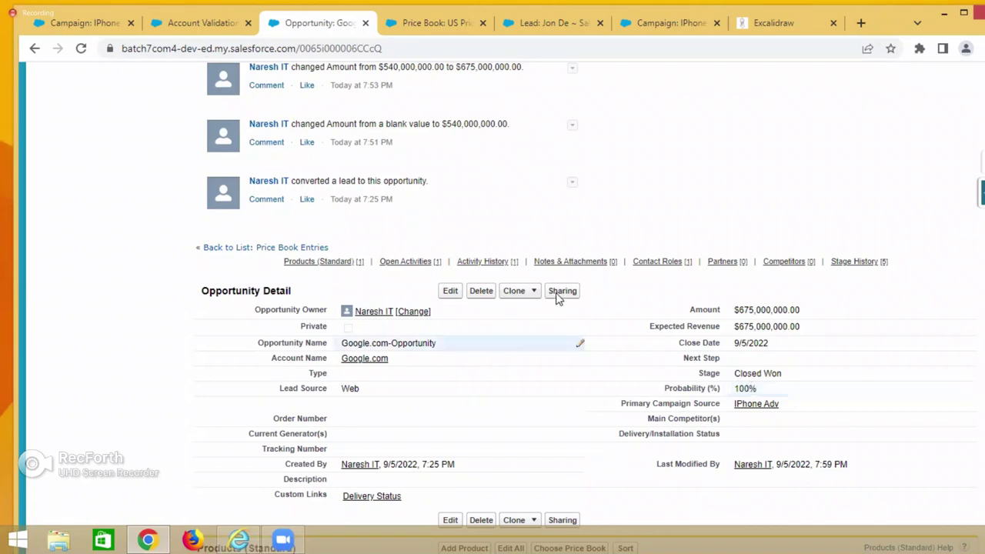
# Compare the IPhone Adv campaign's value of won opportunities with its total opportunity value and expected revenue
pyautogui.click(91, 22)
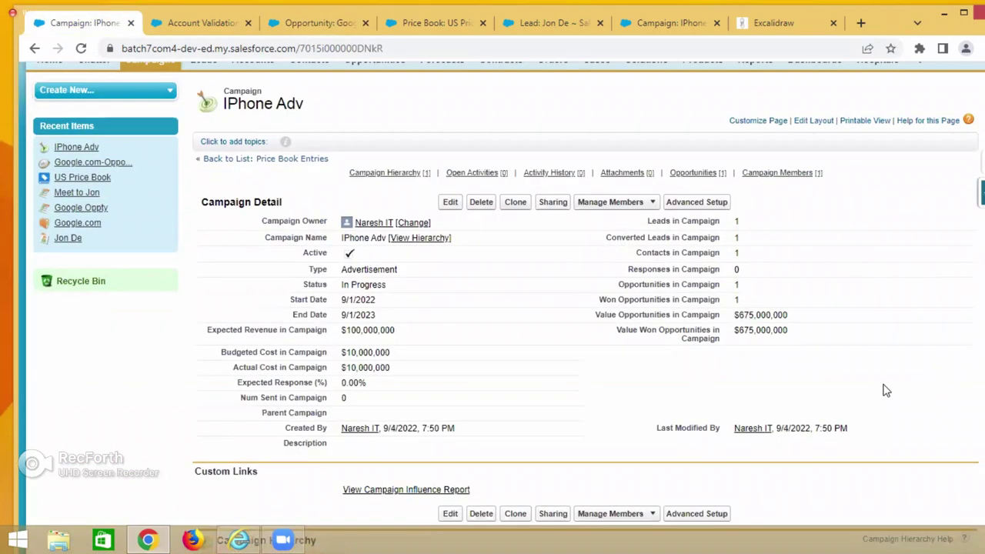
pyautogui.scroll(-1, 885, 389)
pyautogui.moveTo(739, 243); pyautogui.dragTo(816, 247)
pyautogui.moveTo(206, 258); pyautogui.dragTo(412, 266)
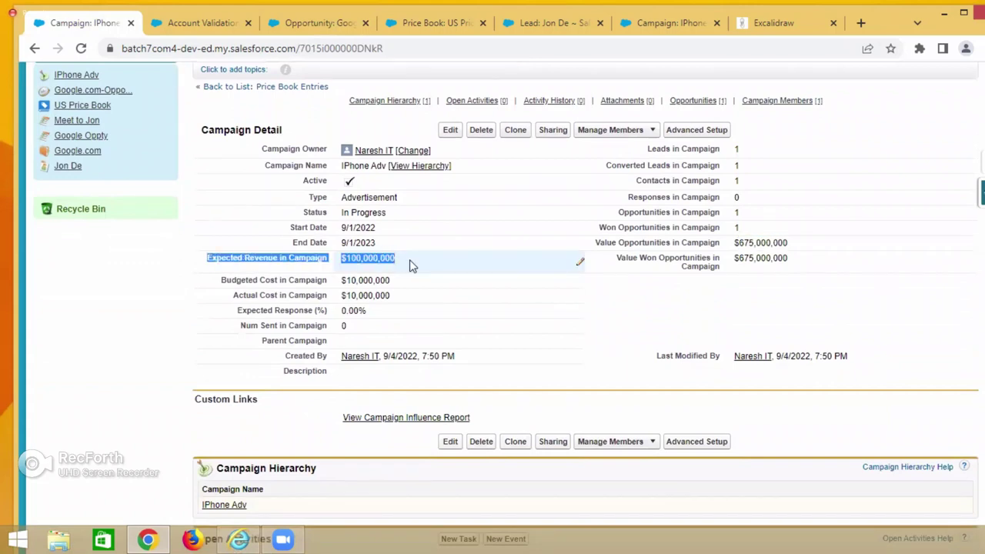
pyautogui.click(410, 265)
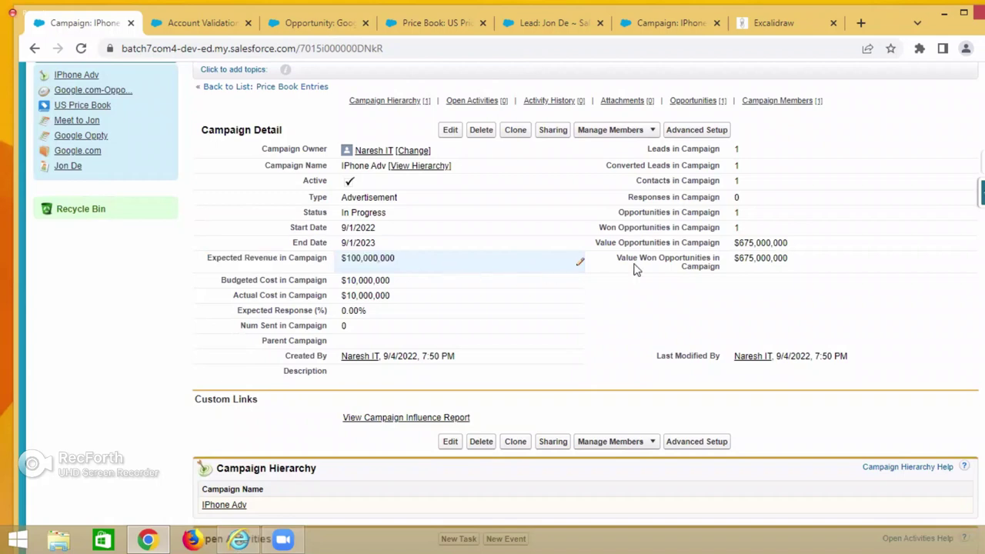
pyautogui.moveTo(737, 257); pyautogui.dragTo(798, 262)
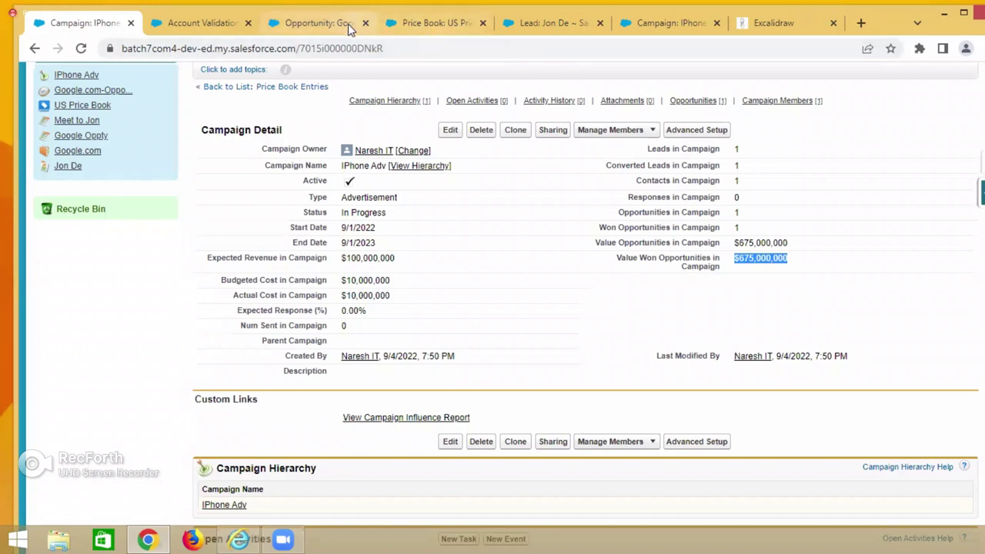
# Create an active product named IPad 2022 Model and save it with an active standard price of 67000
pyautogui.click(664, 23)
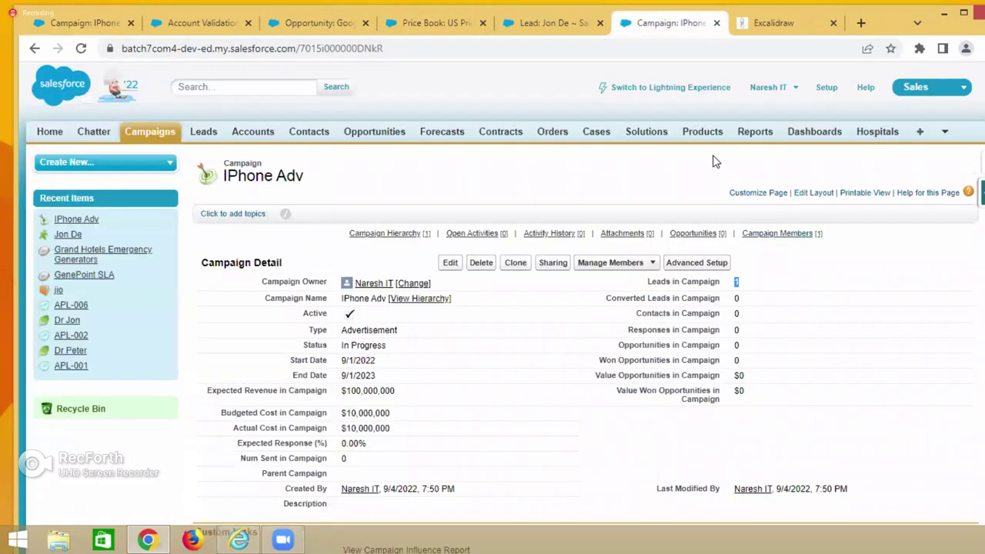
pyautogui.click(703, 132)
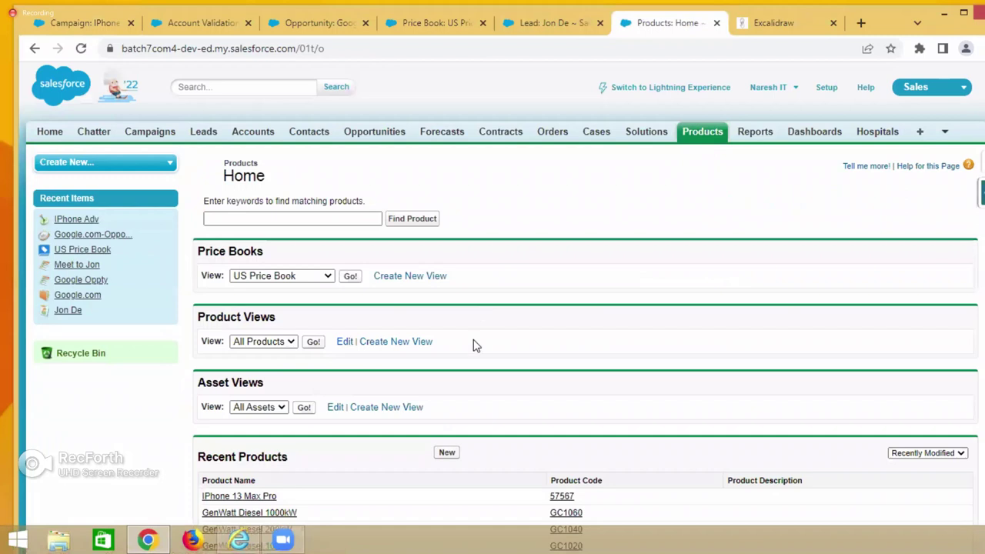
pyautogui.click(447, 452)
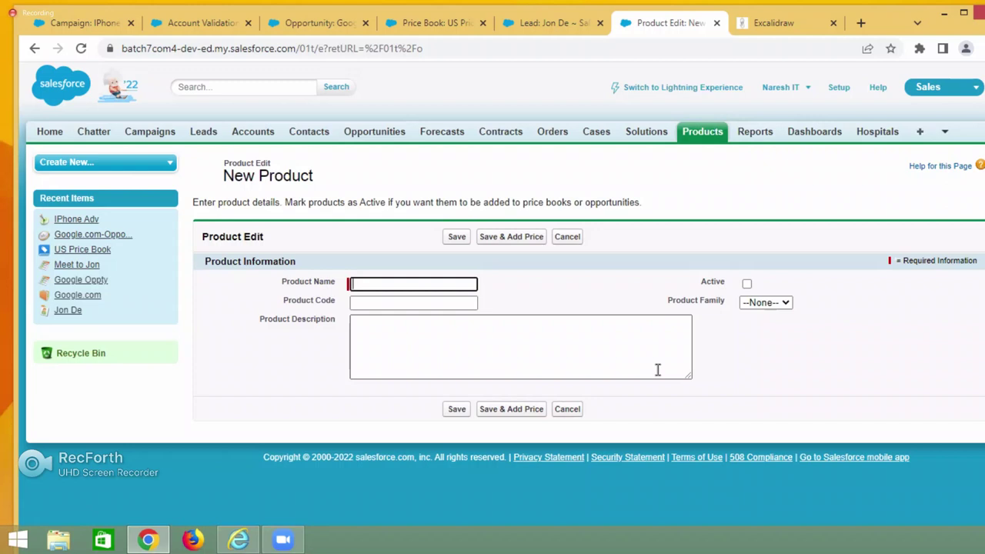
pyautogui.click(413, 279)
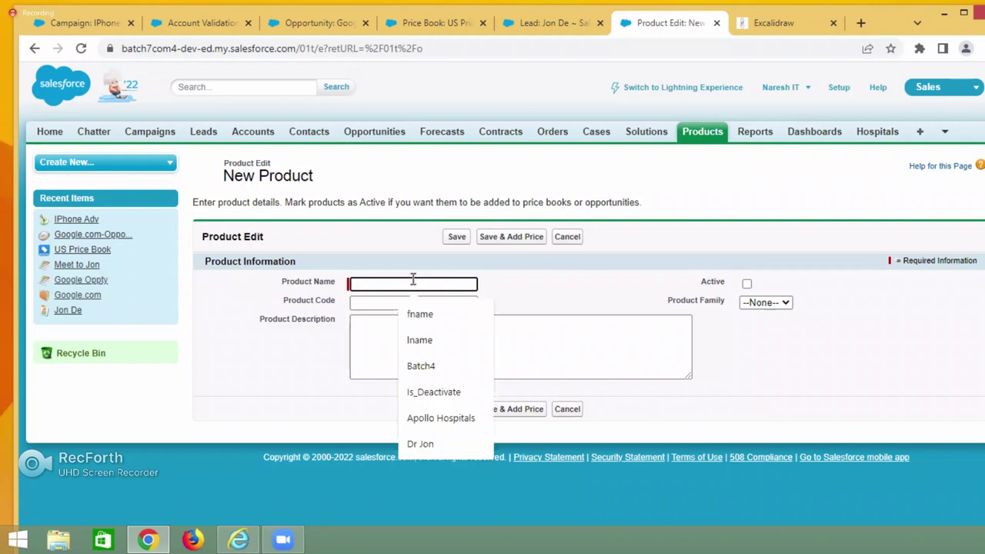
pyautogui.write('IPad 2022 Model')
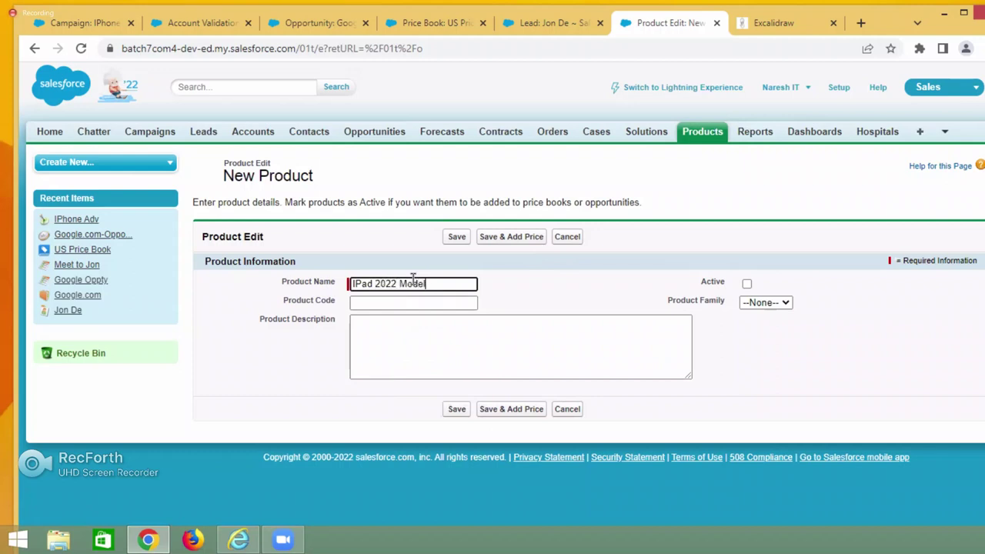
pyautogui.click(747, 284)
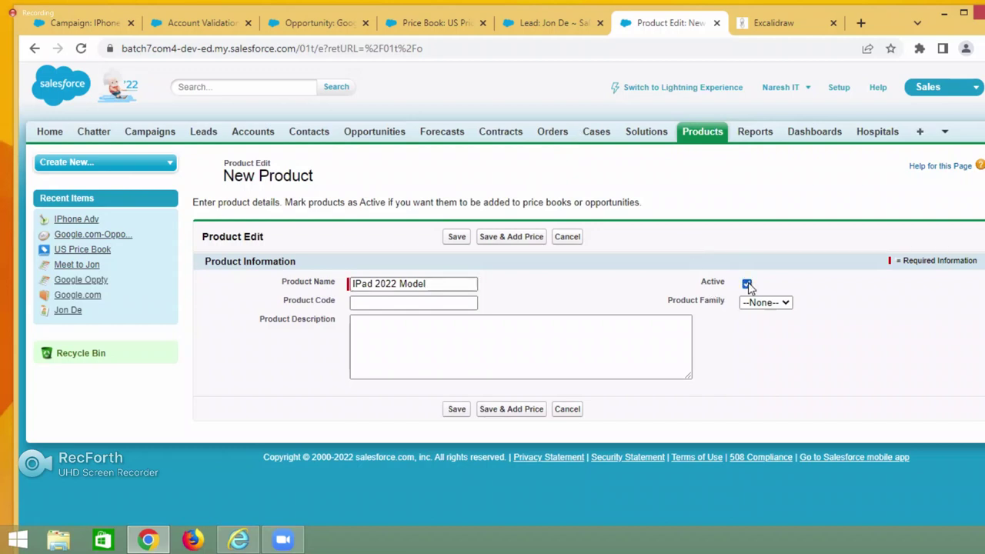
pyautogui.click(507, 240)
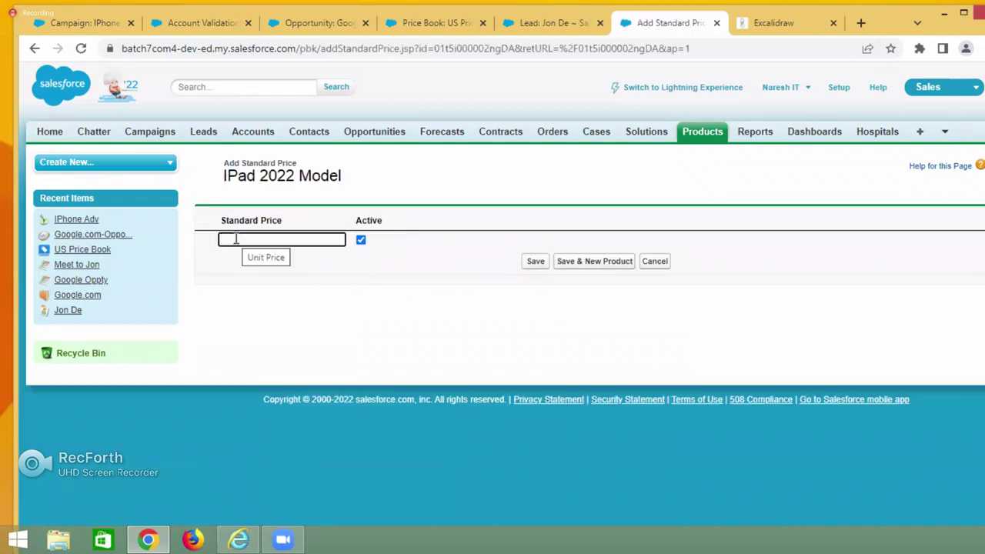
pyautogui.write('67000')
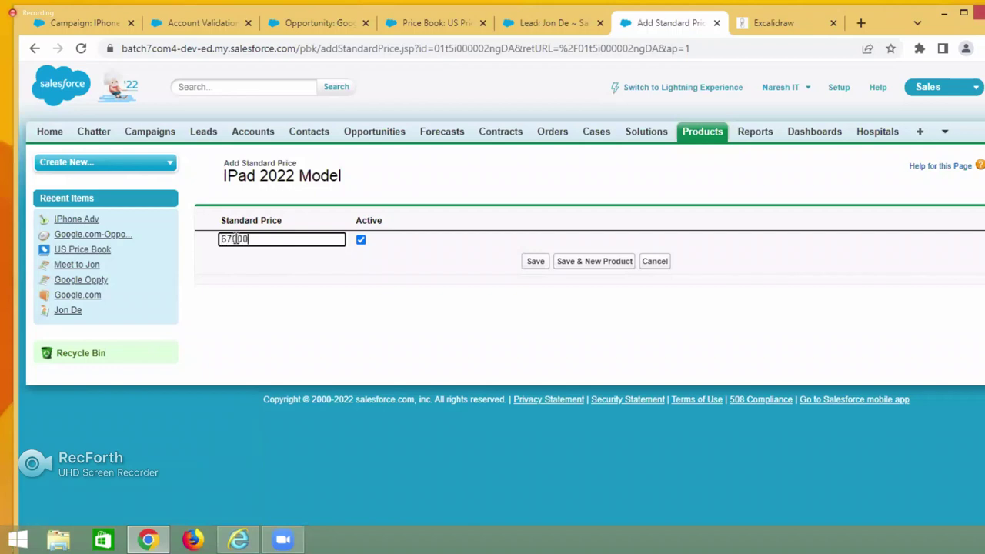
pyautogui.click(537, 264)
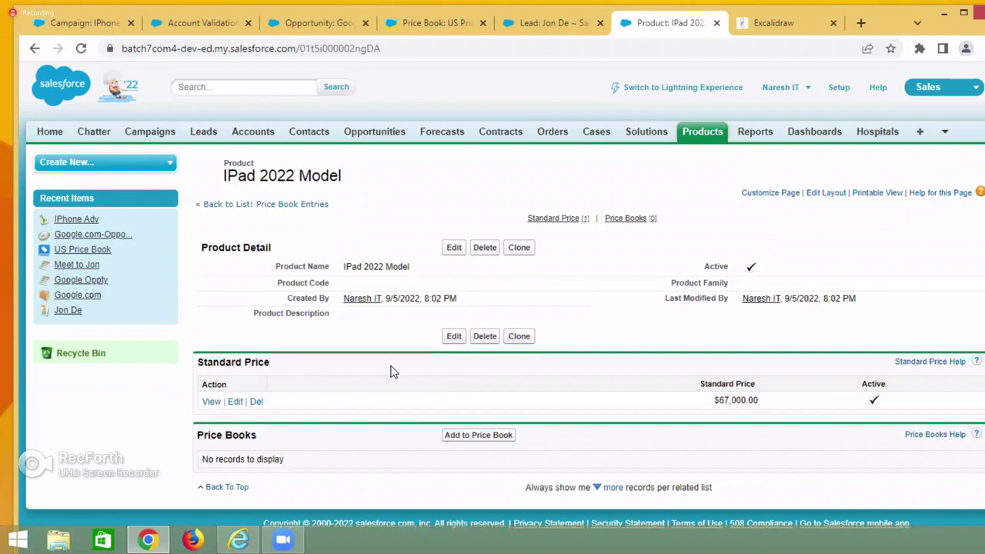
# Add the IPad 2022 Model to the US Price Book with an active list price of 100000
pyautogui.click(478, 436)
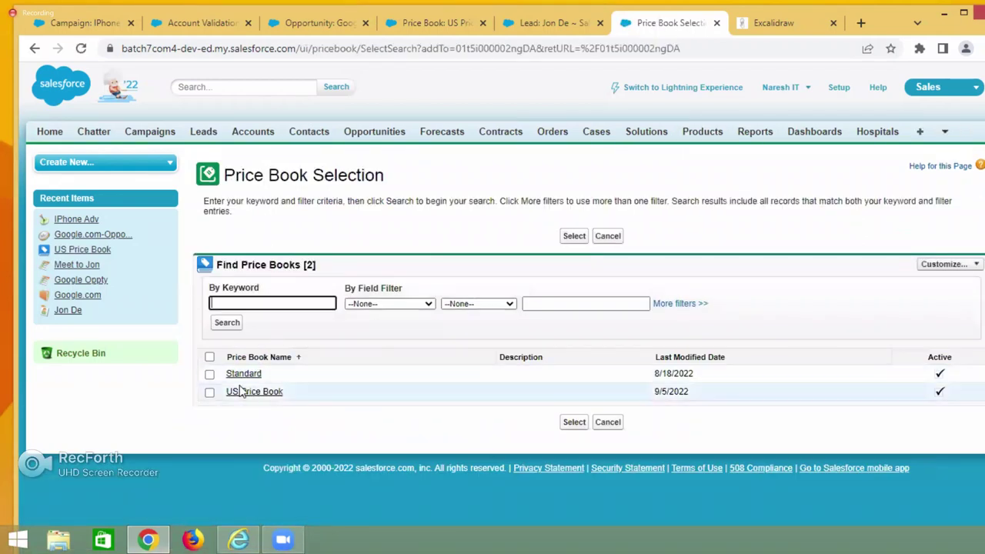
pyautogui.click(210, 392)
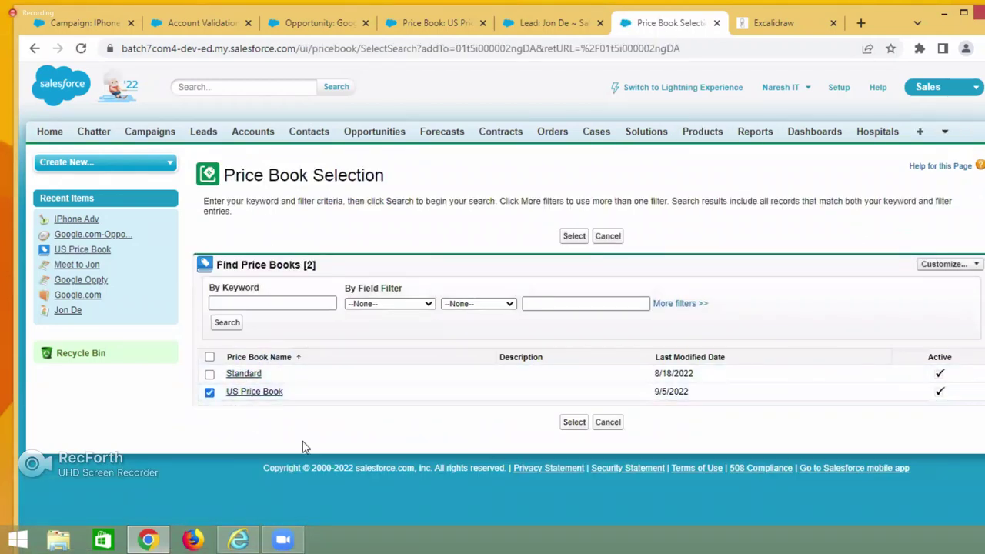
pyautogui.click(573, 236)
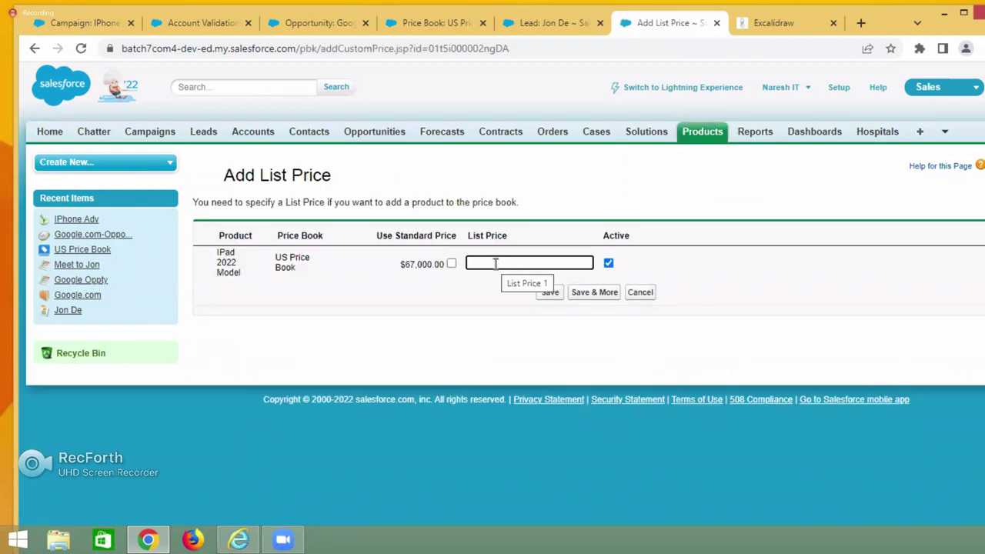
pyautogui.write('100000')
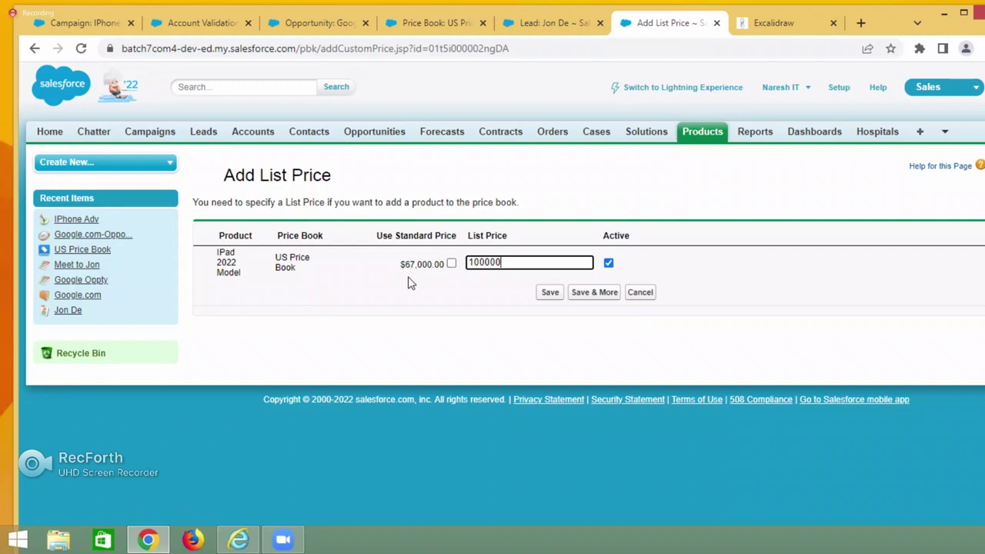
pyautogui.click(549, 299)
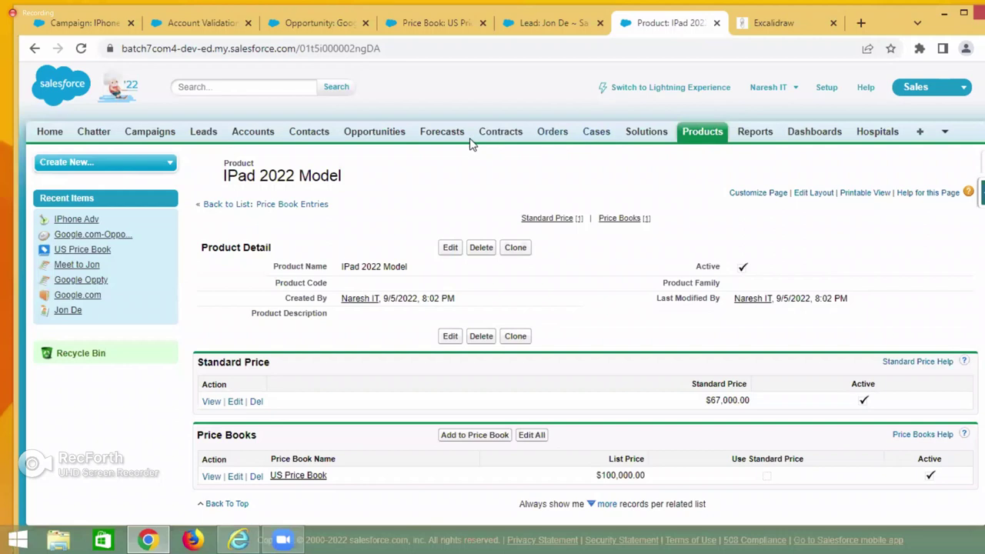
# Start adding a product to Google.com-Opportunity and search the available products for IPad
pyautogui.click(356, 131)
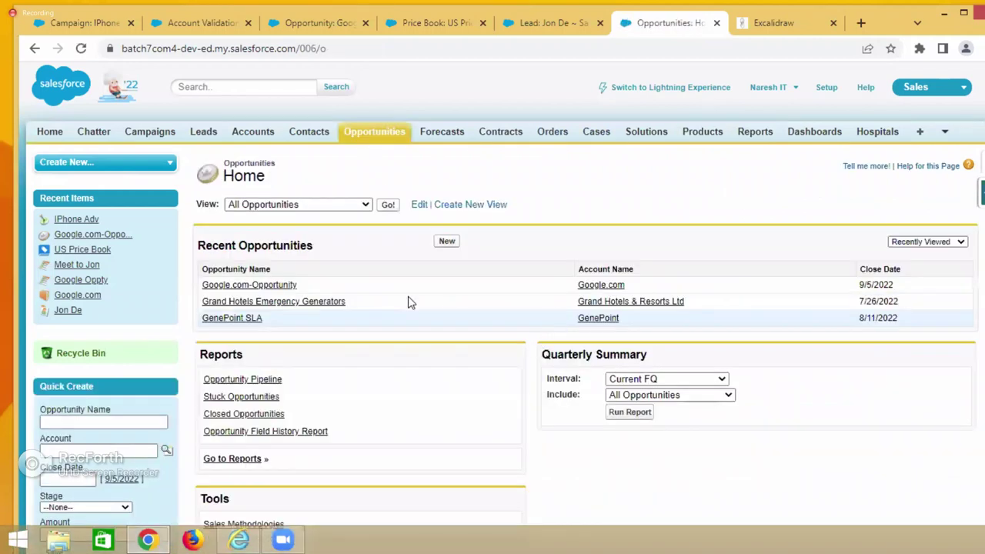
pyautogui.click(238, 287)
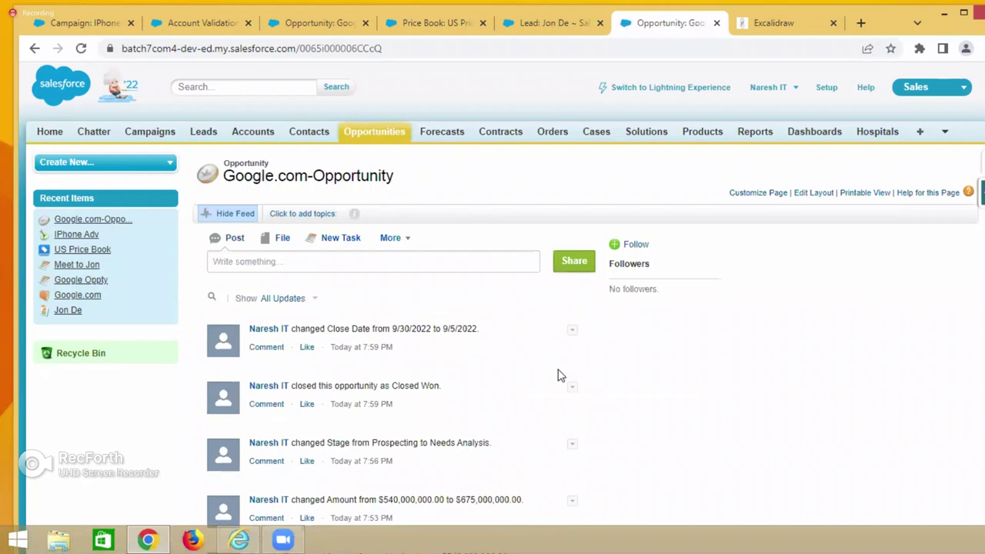
pyautogui.scroll(-10, 562, 374)
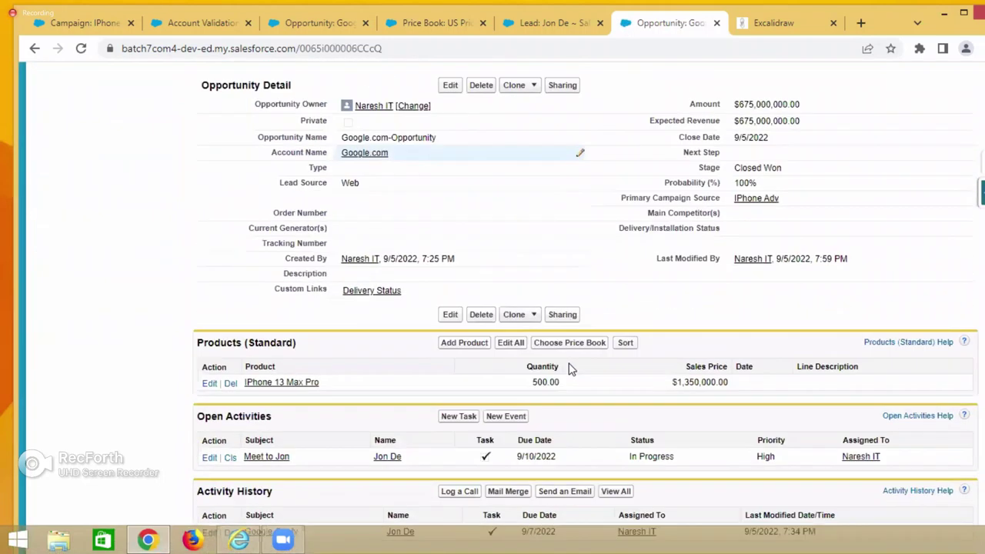
pyautogui.click(464, 332)
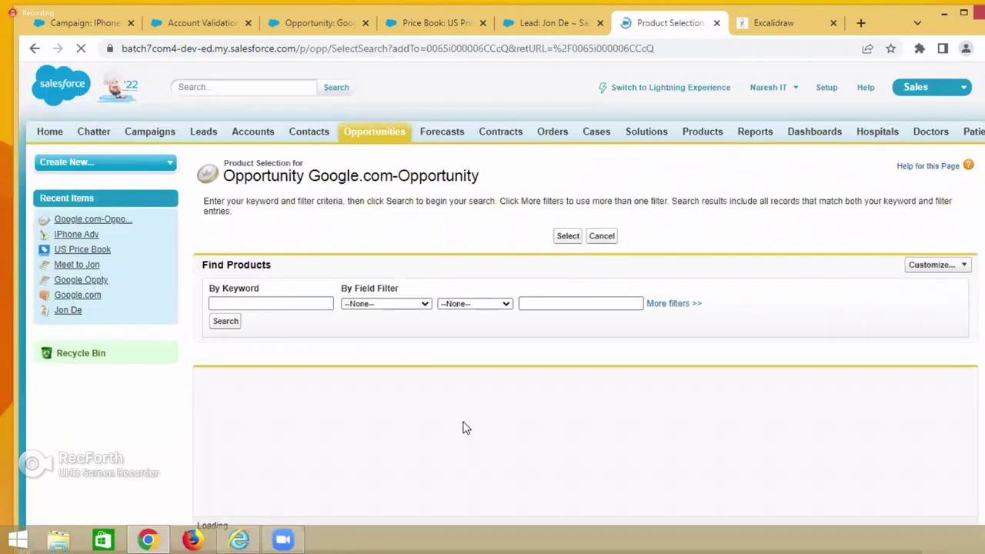
pyautogui.scroll(-4, 363, 404)
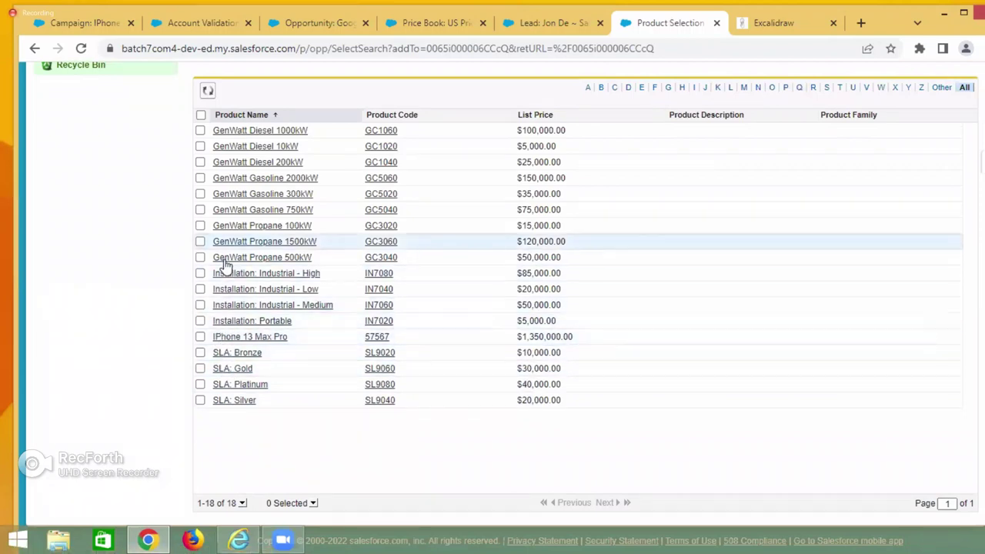
pyautogui.scroll(2, 304, 412)
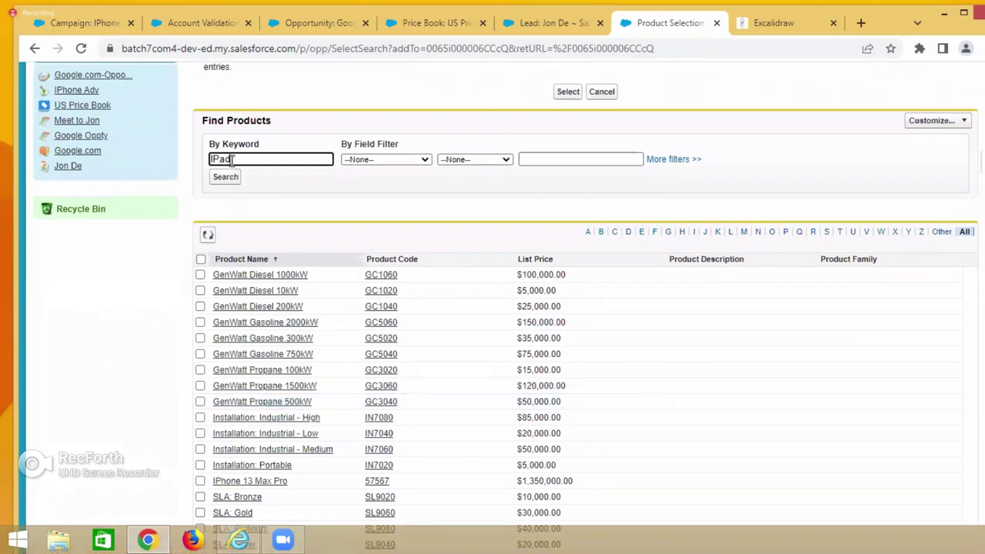
pyautogui.click(224, 177)
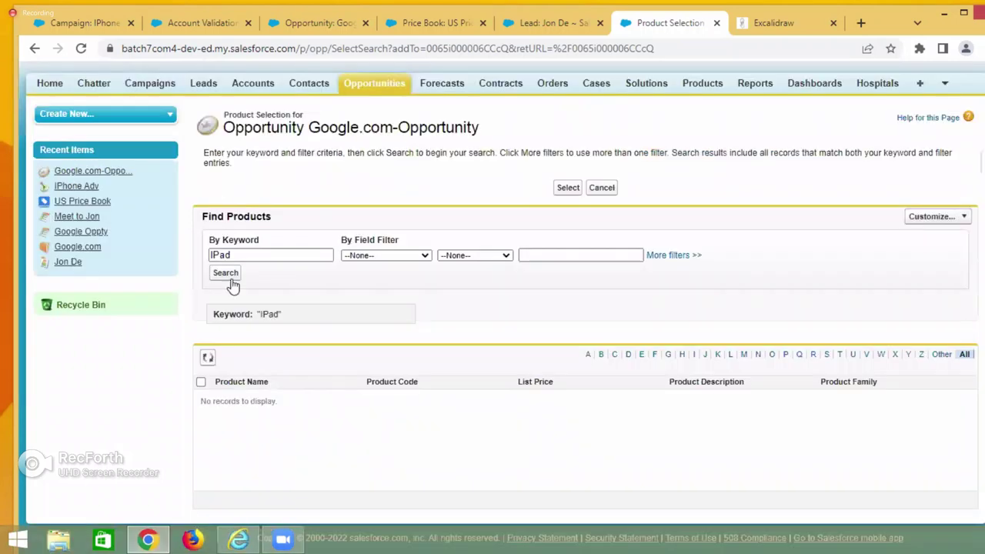
pyautogui.scroll(1, 362, 260)
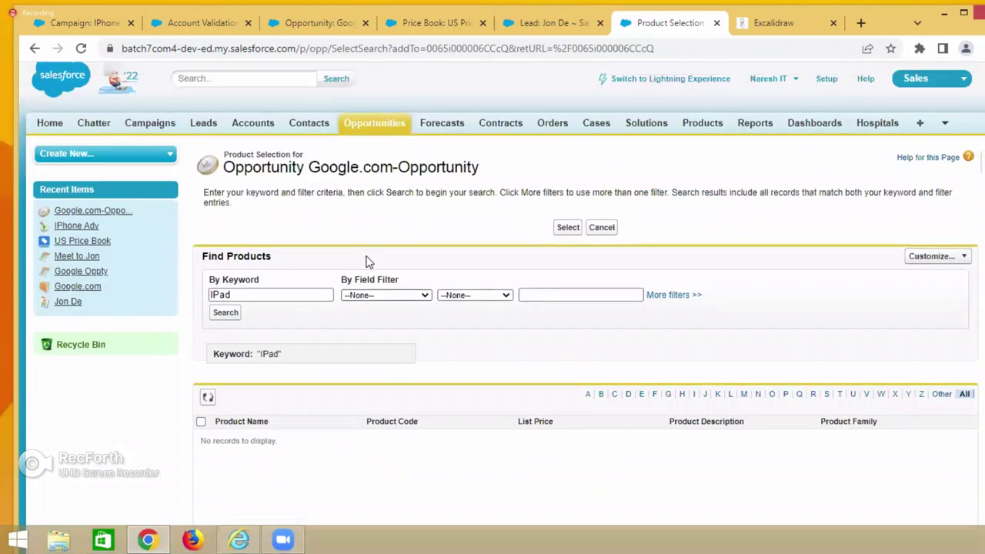
# Check the IPad 2022 Model product's price book assignment and review the US Price Book's settings and its notice about price book entries
pyautogui.click(702, 135)
pyautogui.scroll(-3, 424, 347)
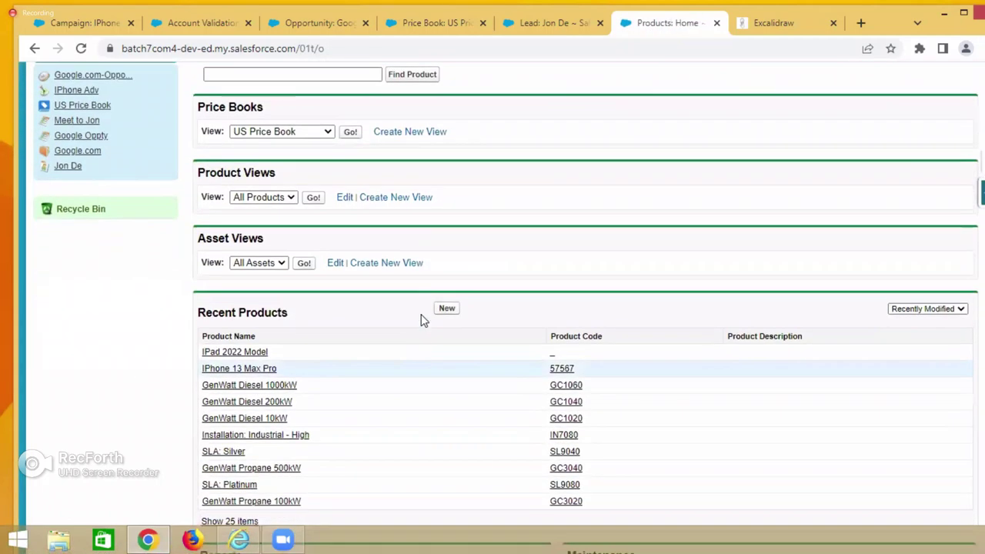
pyautogui.scroll(-2, 391, 377)
pyautogui.click(245, 233)
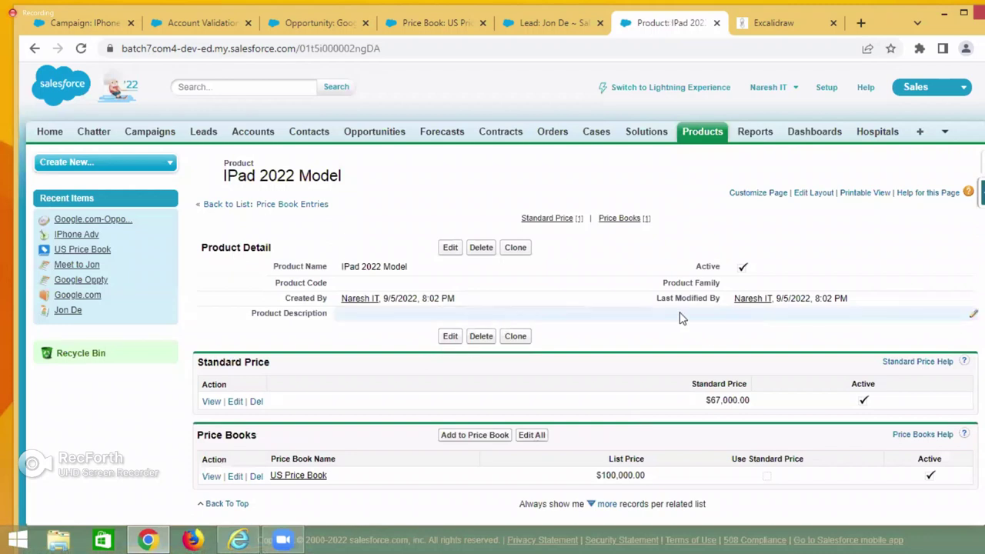
pyautogui.click(300, 476)
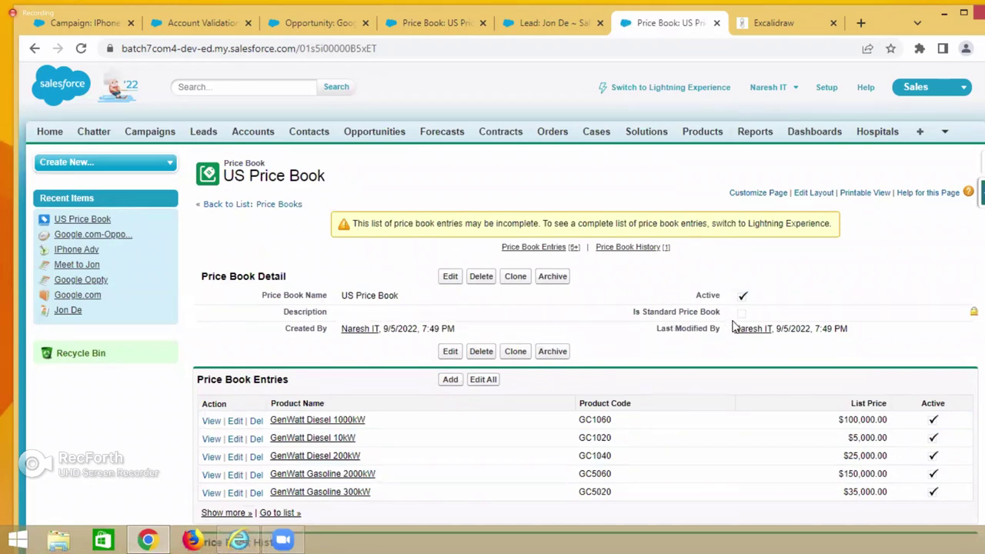
pyautogui.click(451, 279)
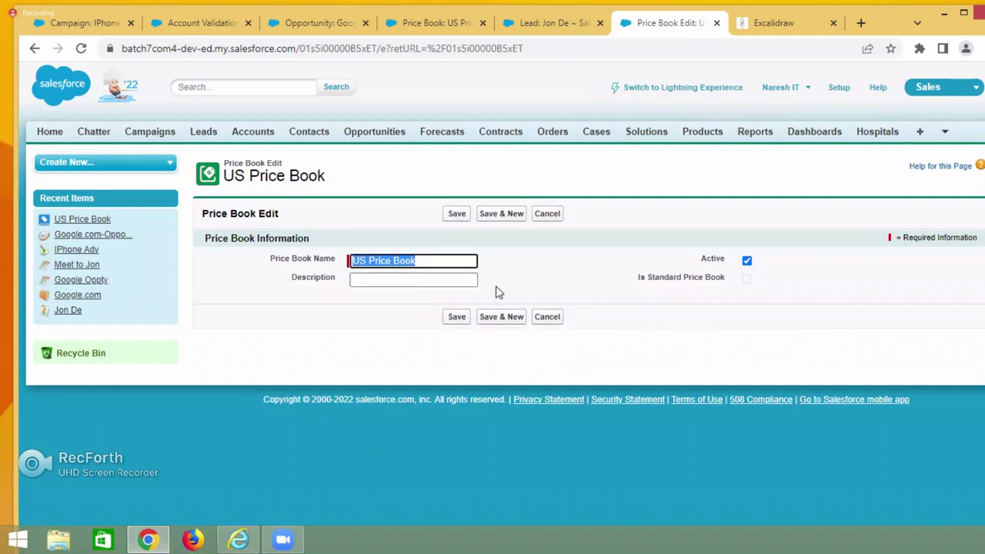
pyautogui.click(547, 214)
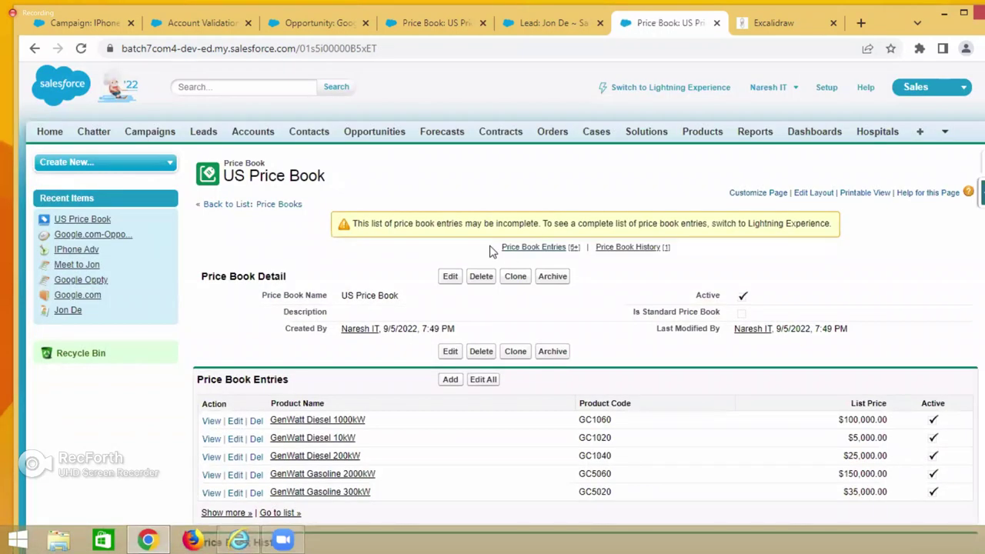
pyautogui.moveTo(477, 223); pyautogui.dragTo(543, 224)
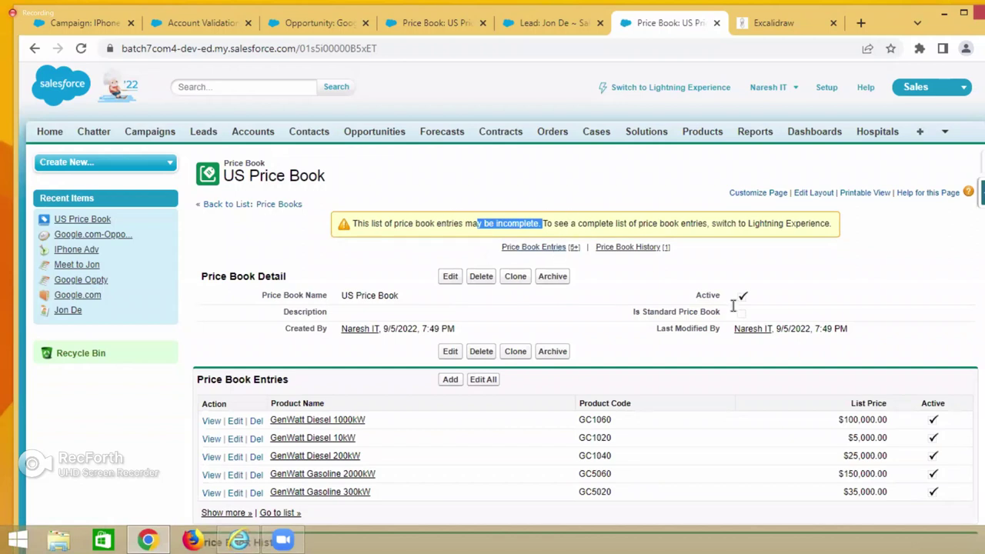
pyautogui.moveTo(564, 224); pyautogui.dragTo(819, 225)
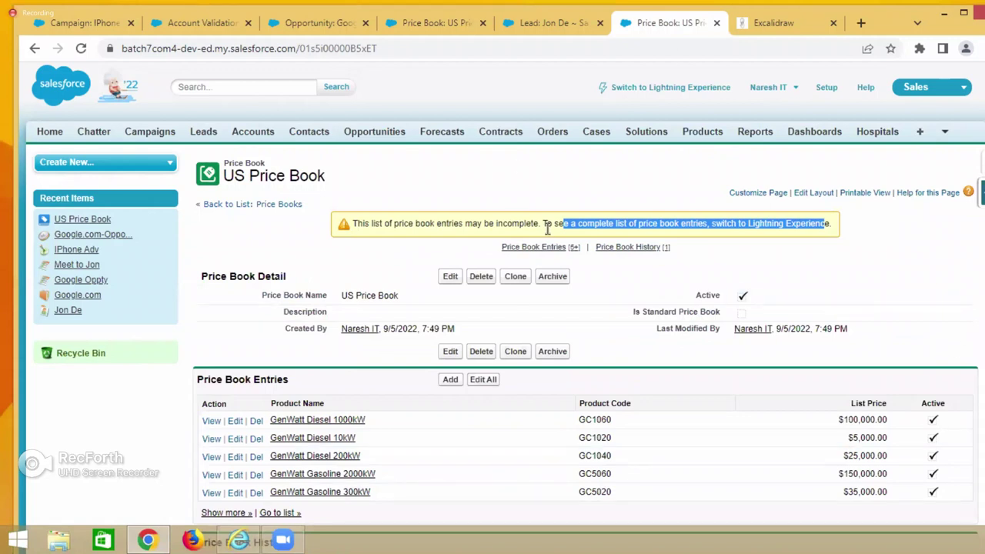
# Reopen the IPad 2022 Model product from the recent products and save its record again with the same details
pyautogui.click(708, 132)
pyautogui.scroll(-3, 470, 350)
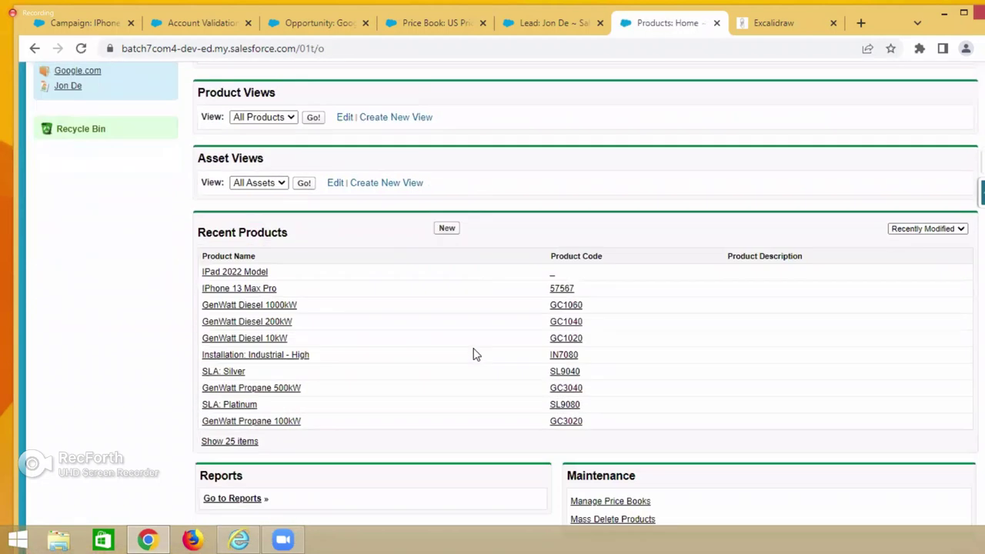
pyautogui.scroll(-1, 473, 354)
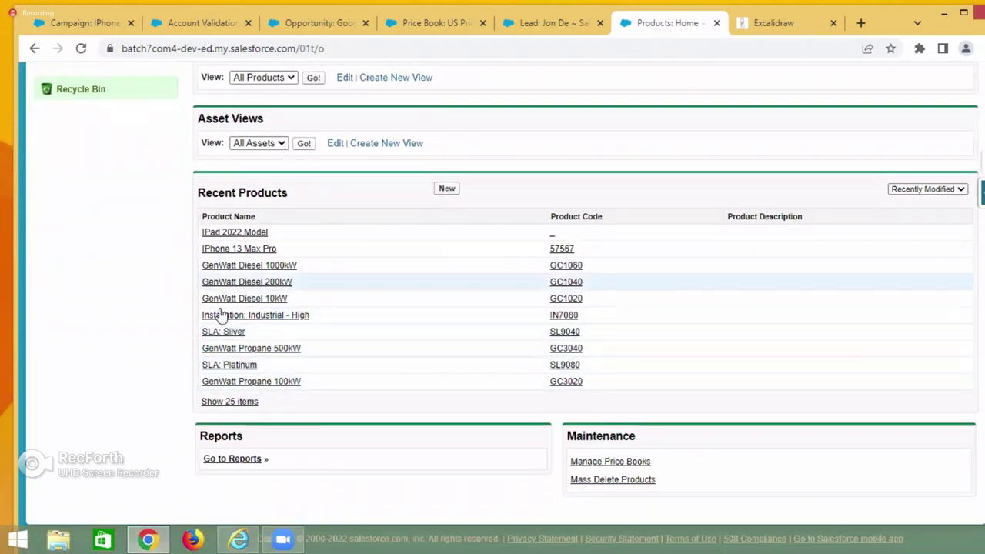
pyautogui.click(212, 233)
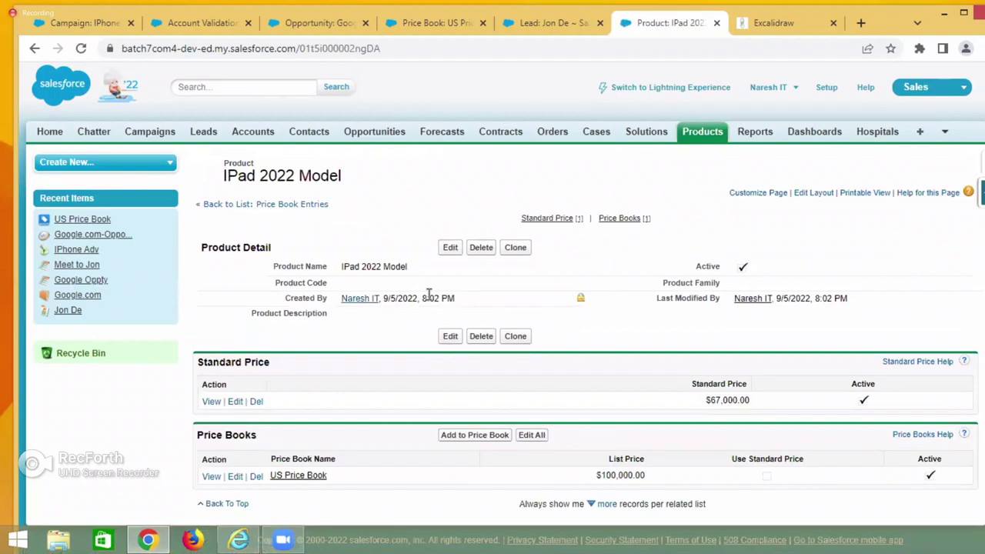
pyautogui.click(449, 248)
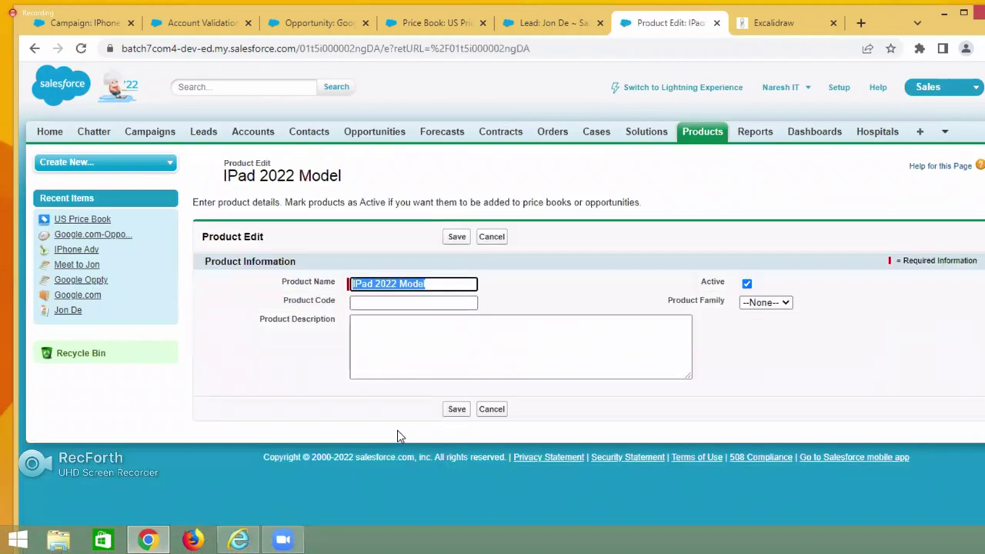
pyautogui.click(460, 408)
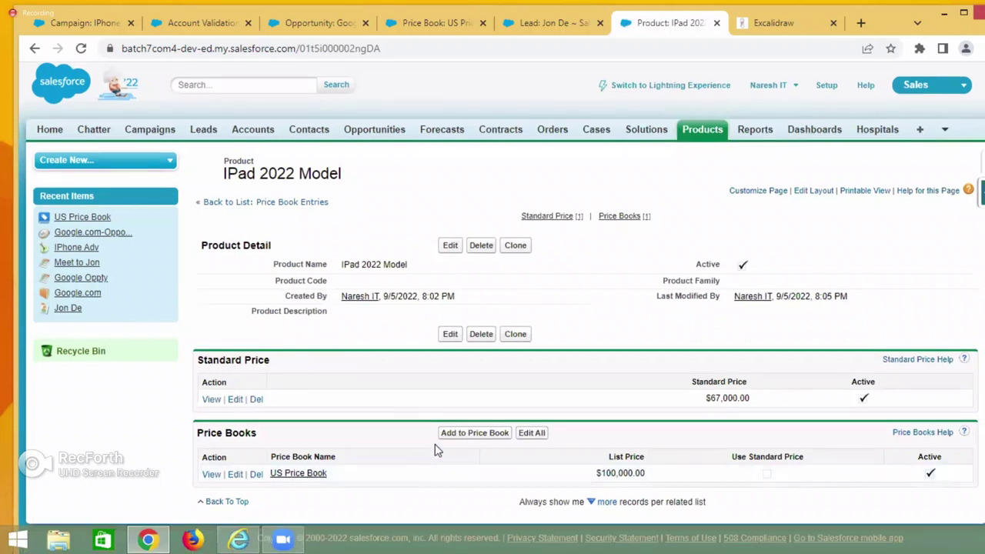
# Add the IPad 2022 Model to the Standard price book with an active list price of 120000
pyautogui.click(457, 434)
pyautogui.click(209, 374)
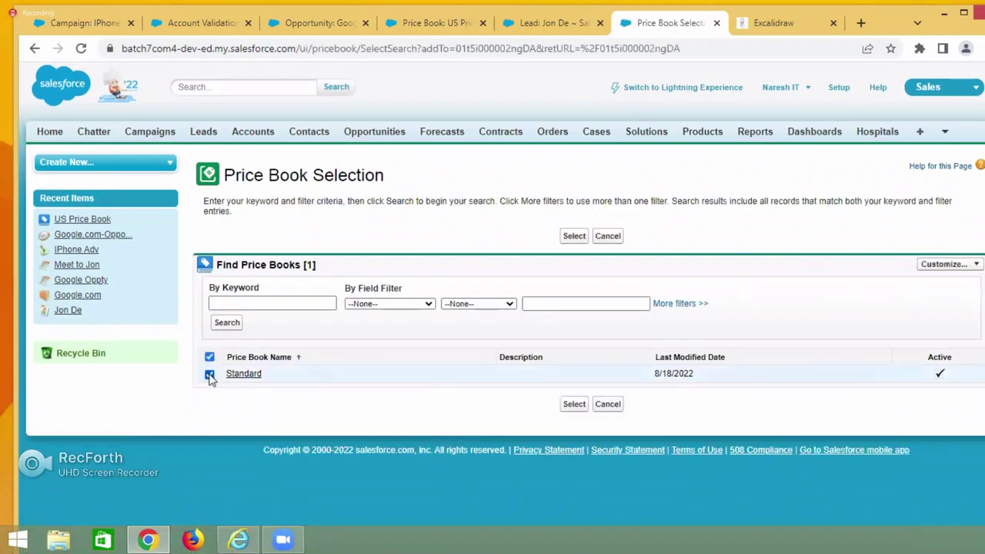
pyautogui.click(574, 405)
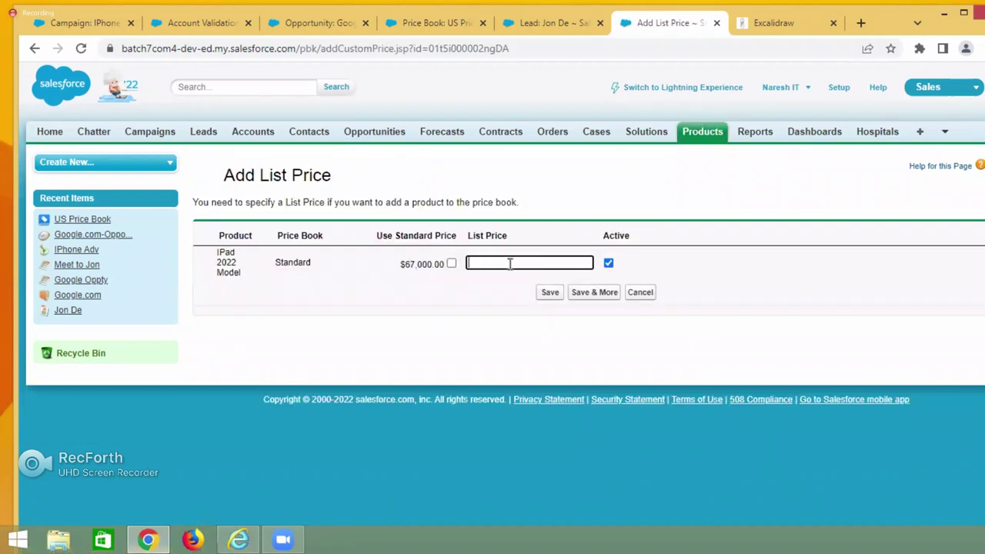
pyautogui.write('120000')
pyautogui.click(549, 294)
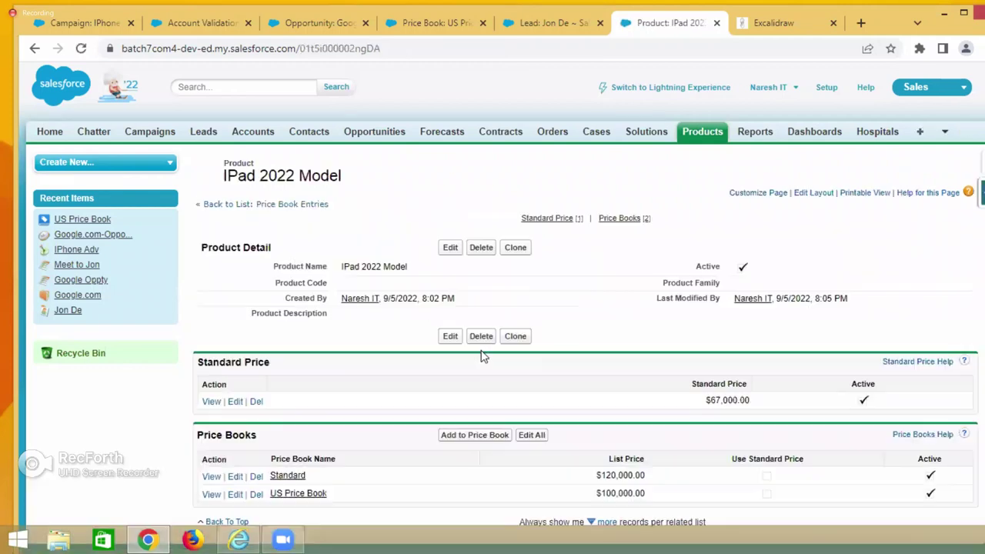
pyautogui.scroll(-1, 492, 356)
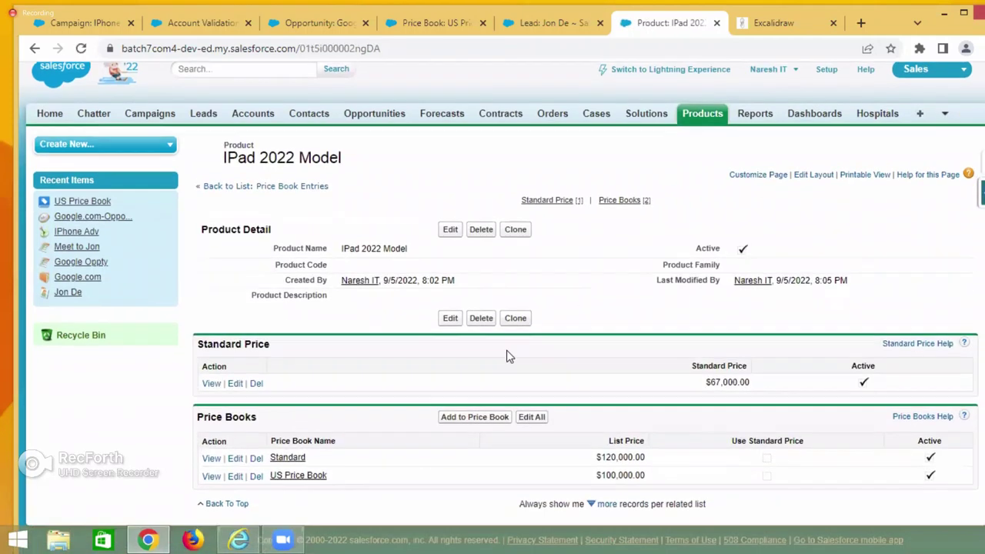
# Add the IPad 2022 Model to Google.com-Opportunity from the Standard price book with a quantity of 500
pyautogui.click(334, 28)
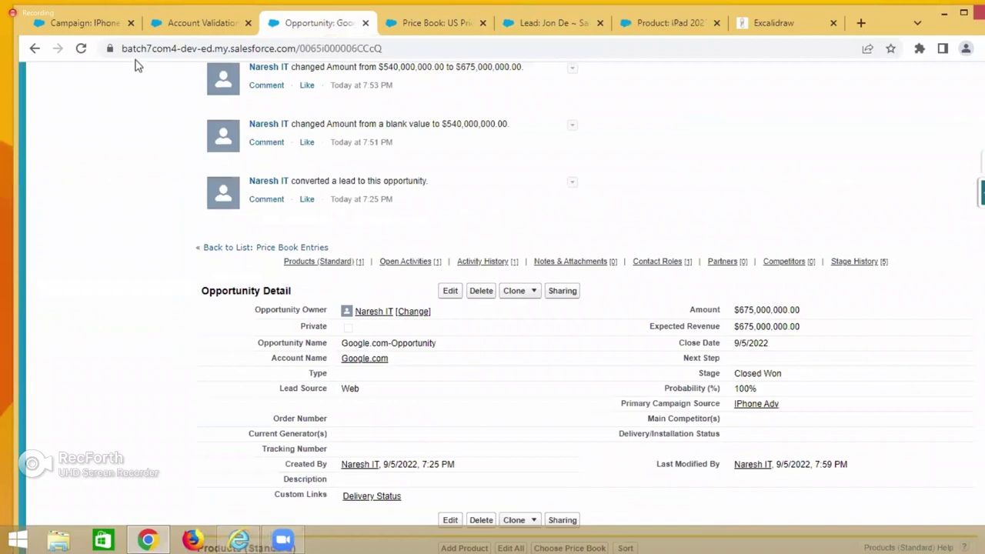
pyautogui.click(81, 48)
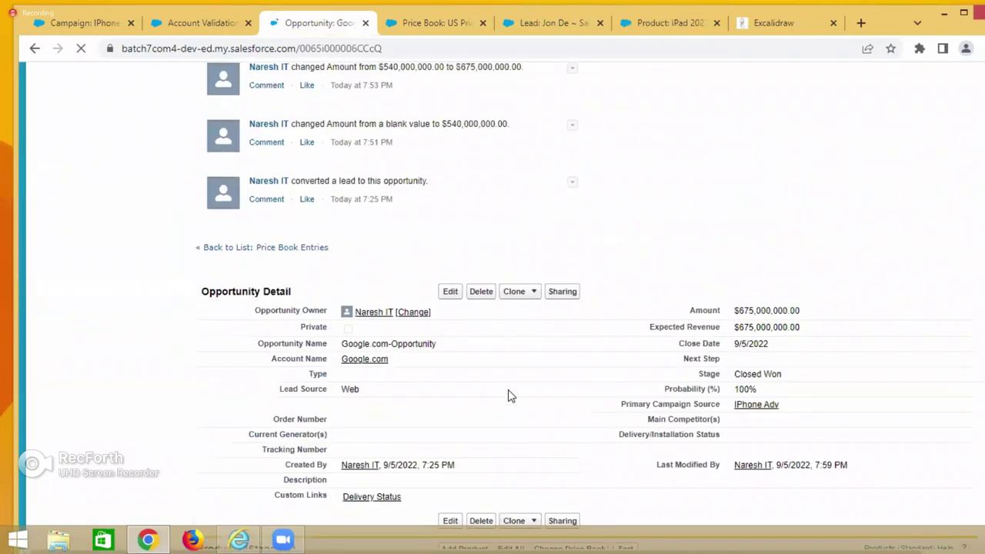
pyautogui.scroll(-6, 508, 396)
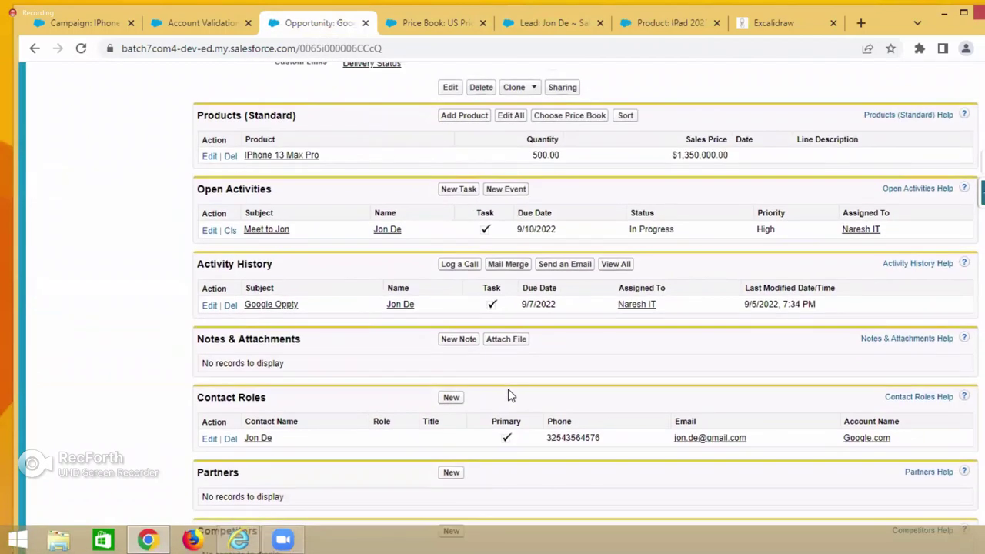
pyautogui.click(462, 119)
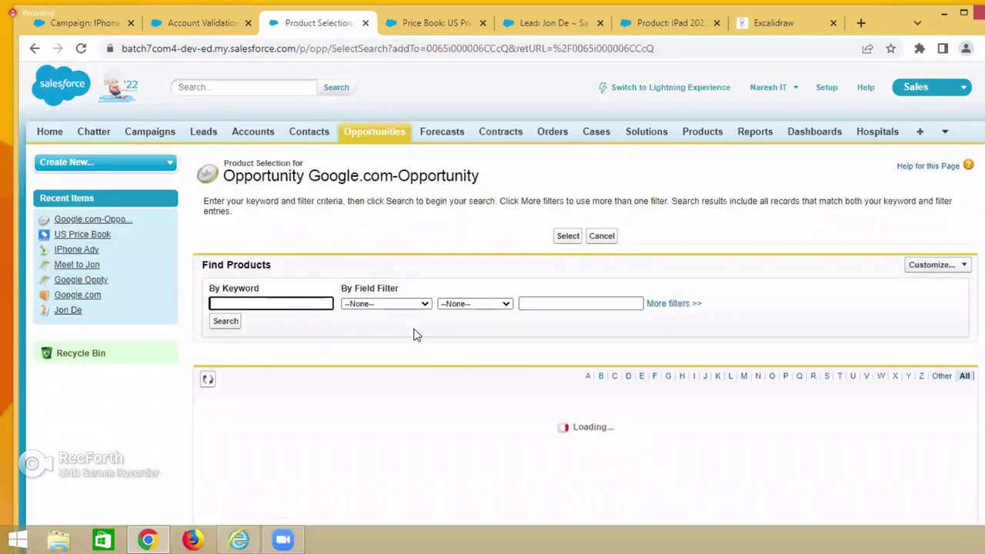
pyautogui.scroll(-5, 413, 334)
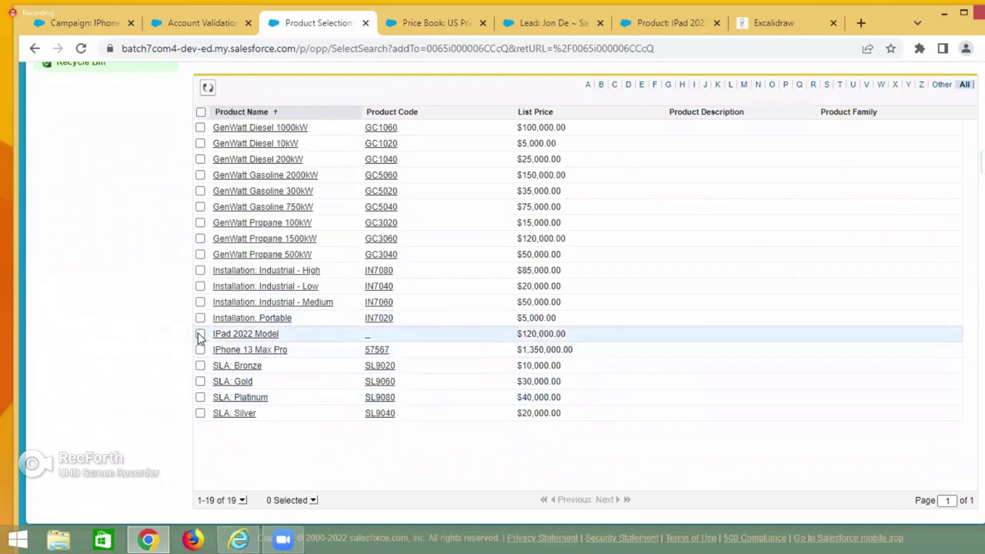
pyautogui.click(200, 334)
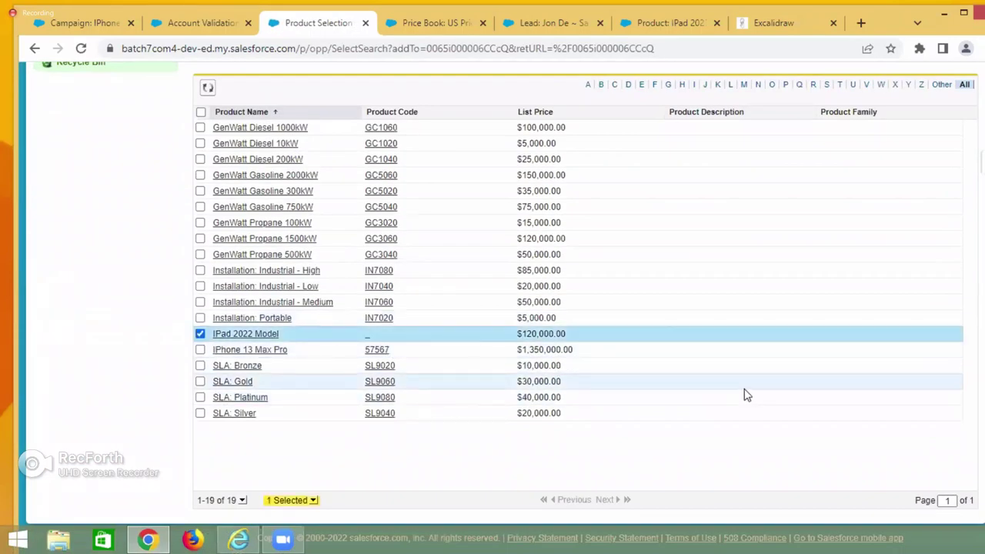
pyautogui.scroll(3, 744, 392)
pyautogui.click(568, 161)
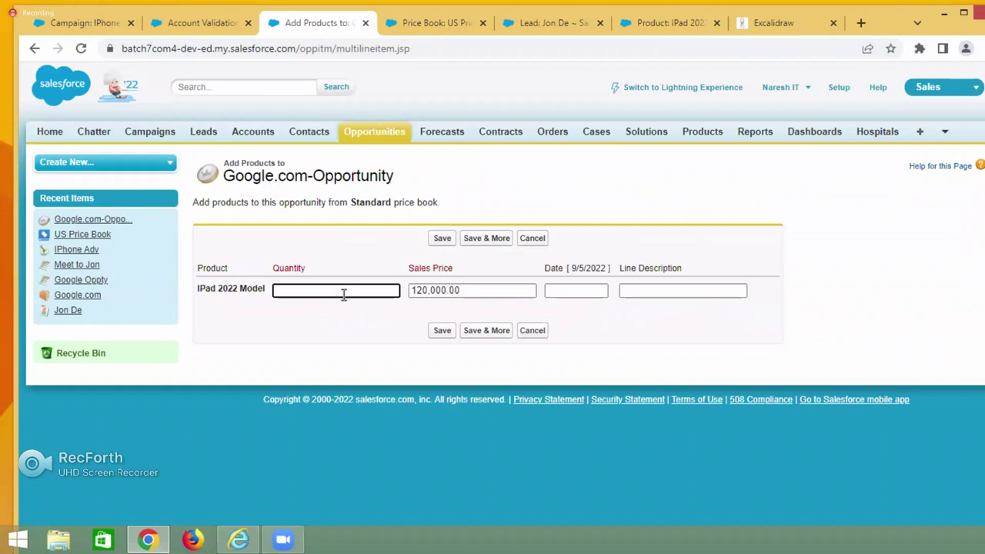
pyautogui.write('500')
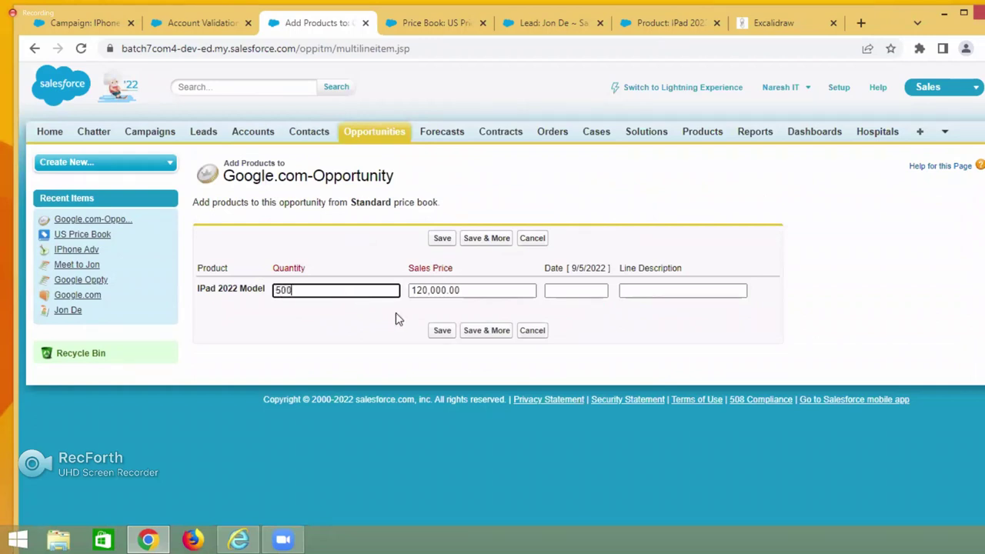
pyautogui.click(457, 331)
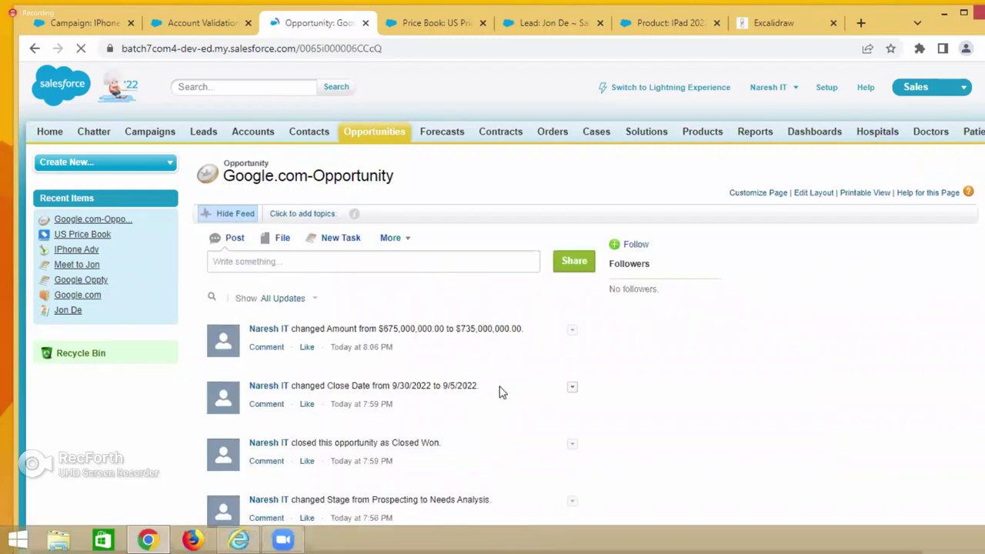
# Review the amount, expected revenue and product lines of Google.com-Opportunity, and check the IPhone Adv campaign's opportunity values
pyautogui.scroll(-5, 589, 351)
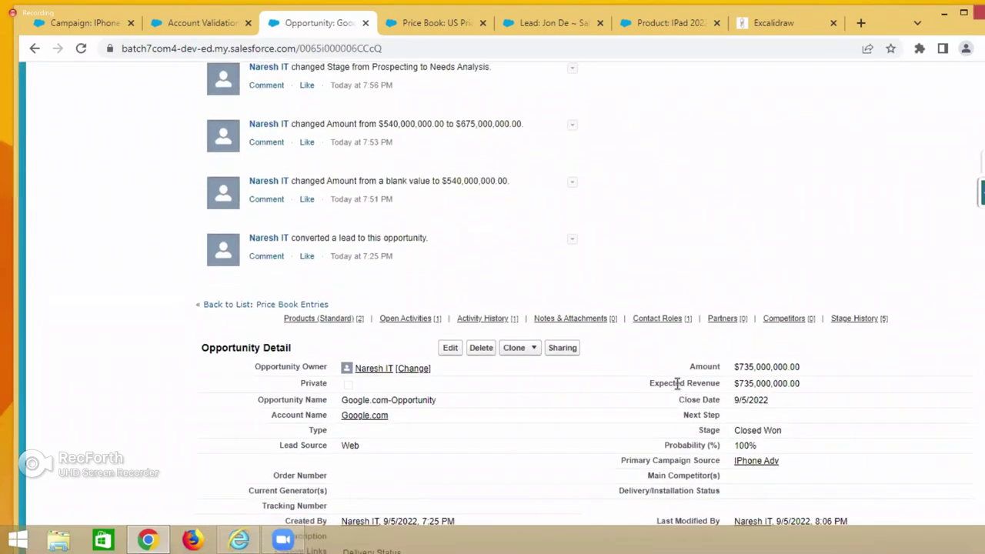
pyautogui.scroll(-2, 678, 383)
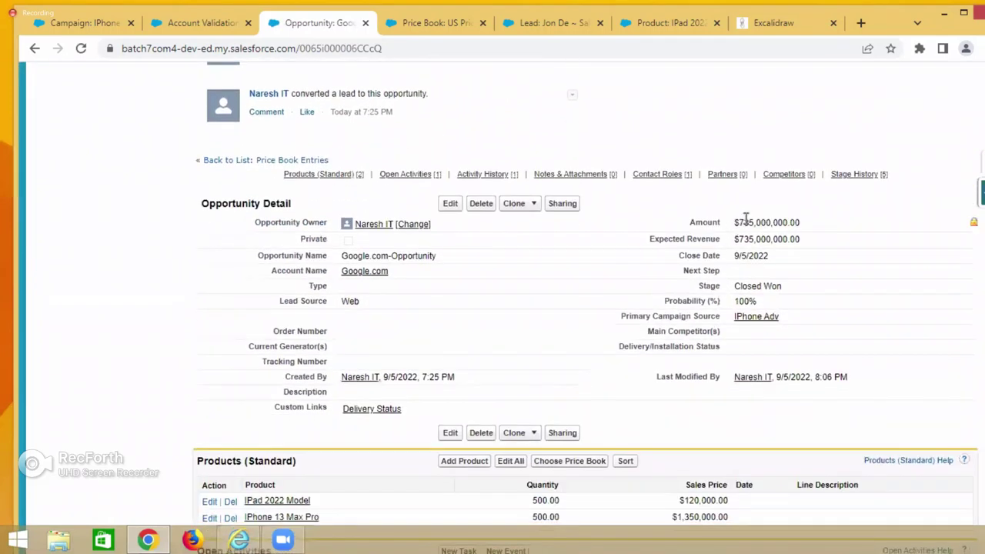
pyautogui.moveTo(739, 223); pyautogui.dragTo(829, 226)
pyautogui.scroll(-1, 724, 370)
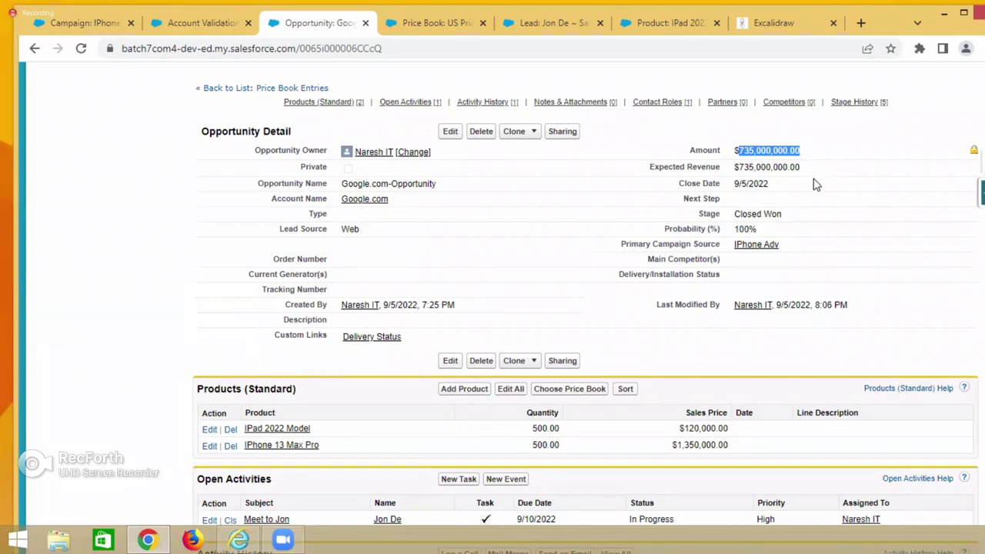
pyautogui.click(863, 24)
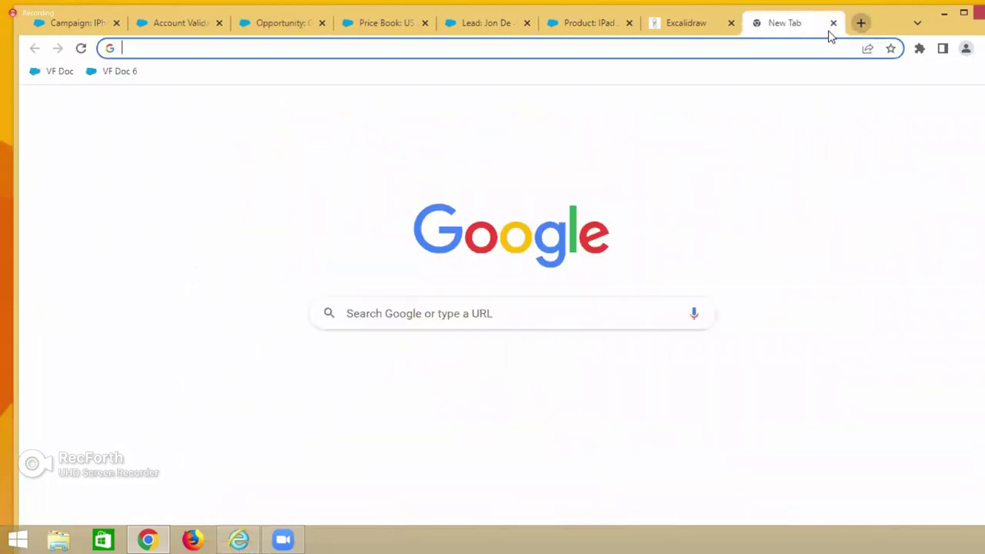
pyautogui.click(73, 24)
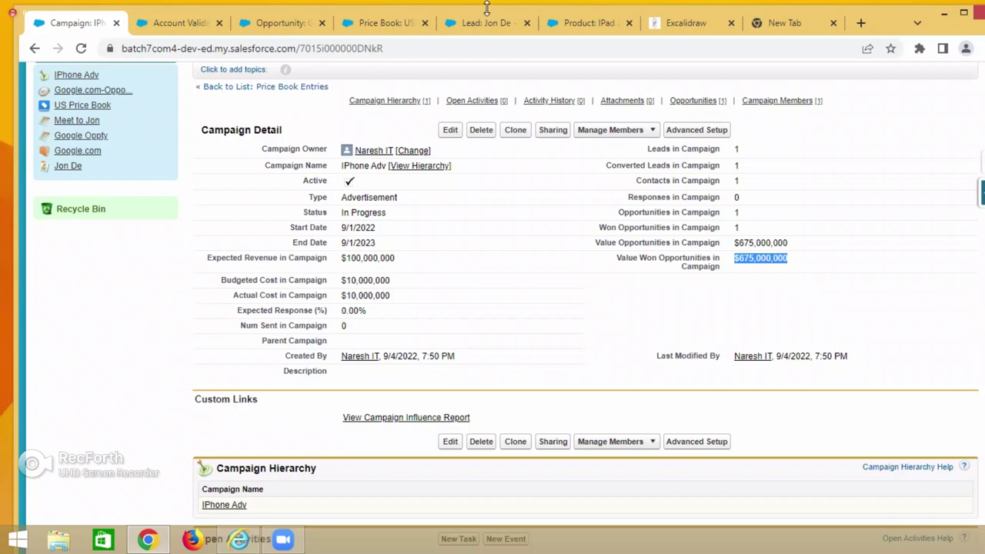
# Examine the IPad 2022 Model product's details, standard price and list prices in the Standard and US price books
pyautogui.click(579, 23)
pyautogui.click(448, 230)
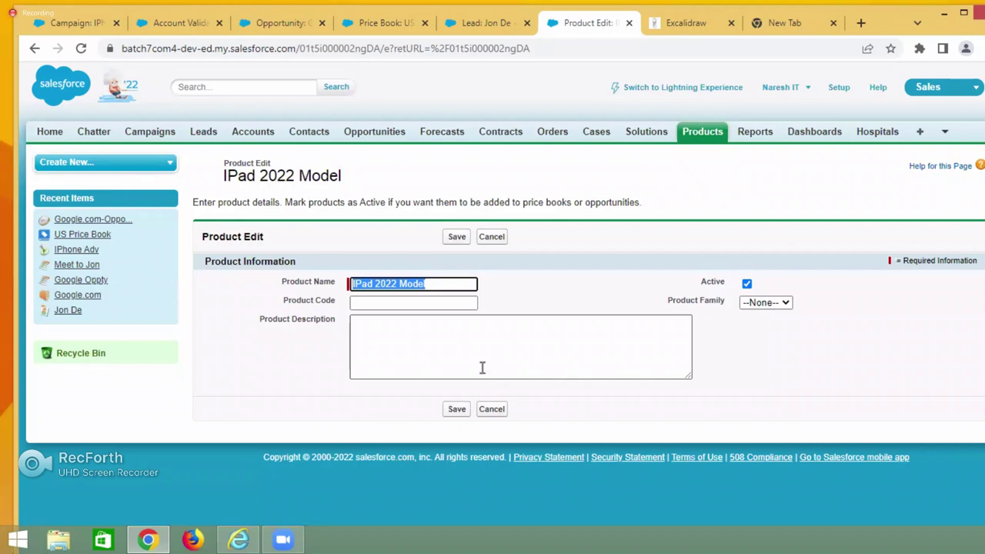
pyautogui.click(492, 414)
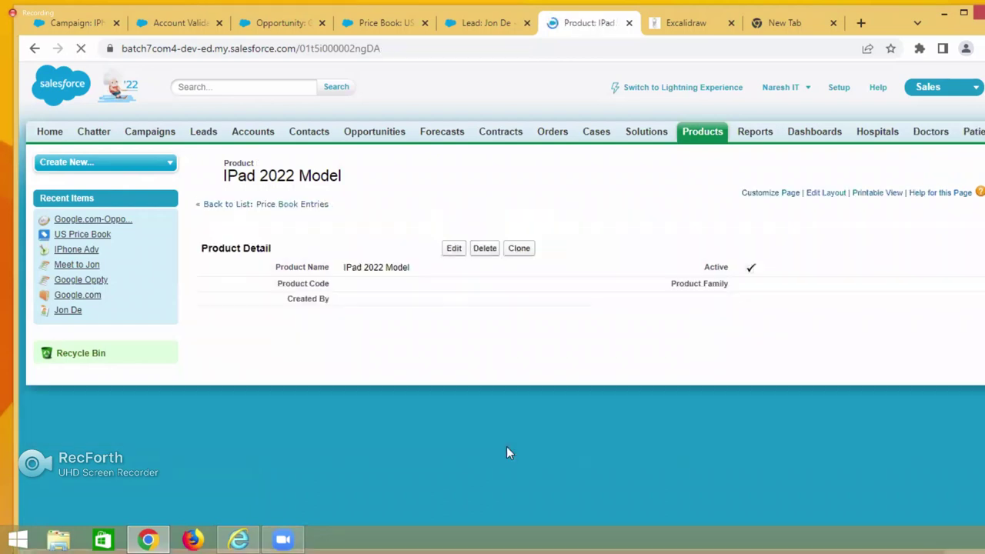
pyautogui.scroll(-1, 381, 407)
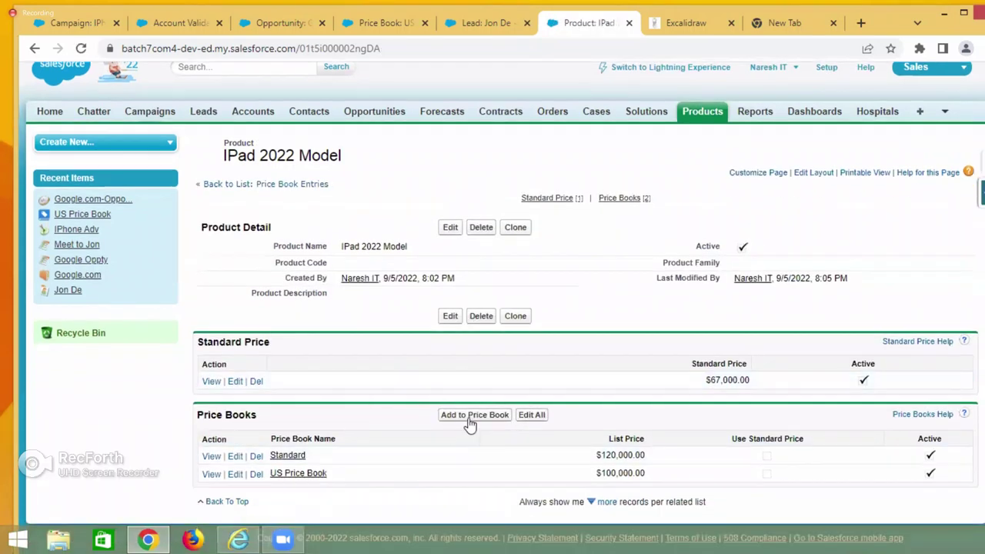
pyautogui.moveTo(351, 247); pyautogui.dragTo(405, 246)
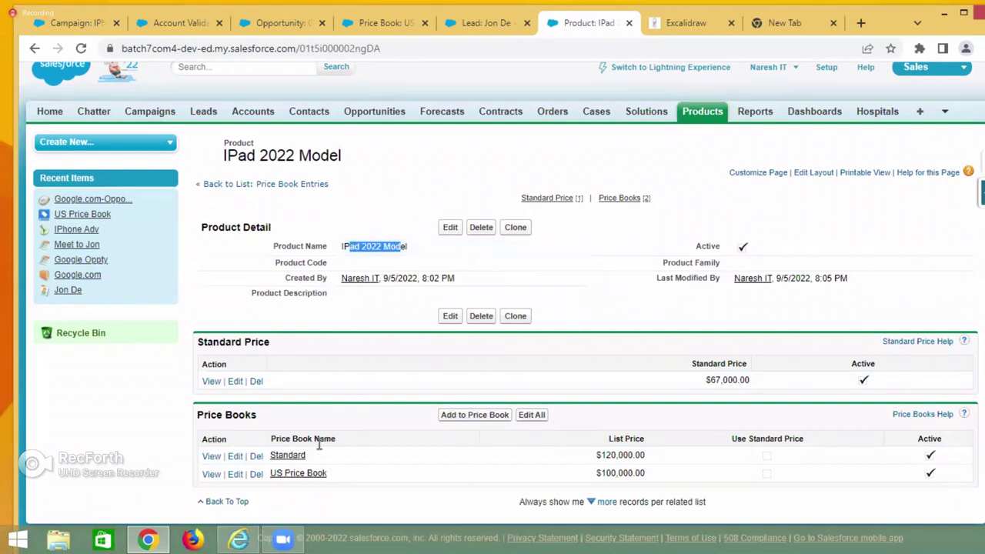
pyautogui.moveTo(309, 456); pyautogui.dragTo(271, 460)
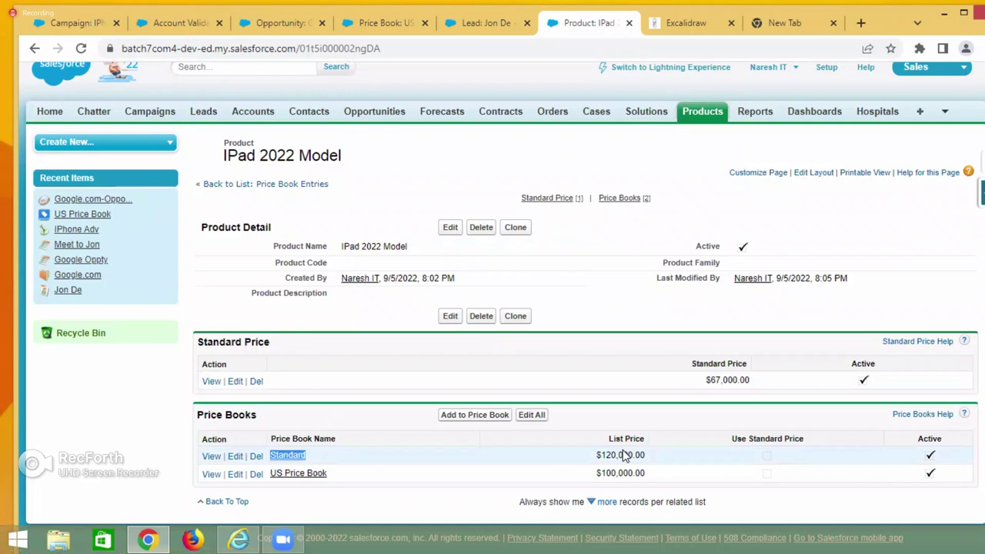
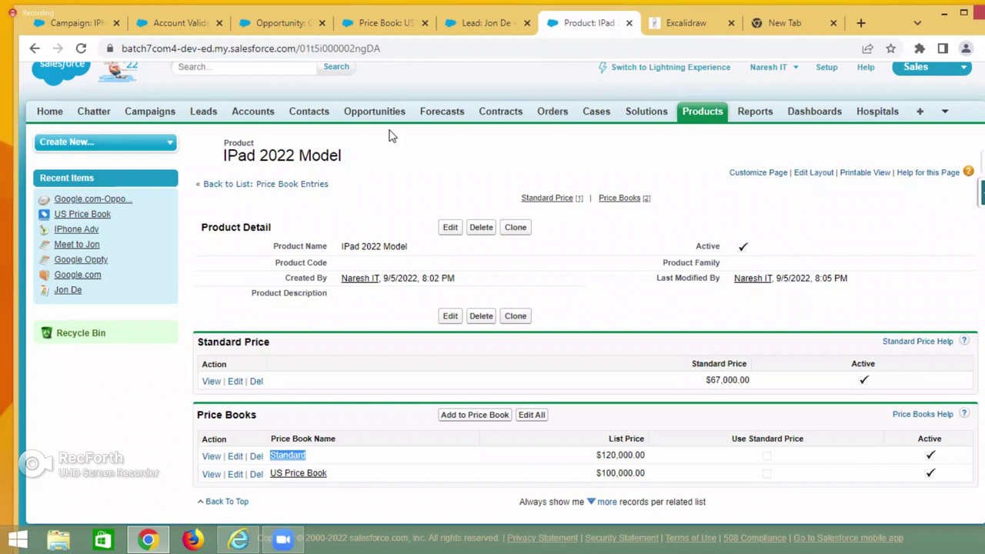
# Look over the blank new campaign and new lead forms, and go through the accounts and contacts home pages
pyautogui.click(141, 118)
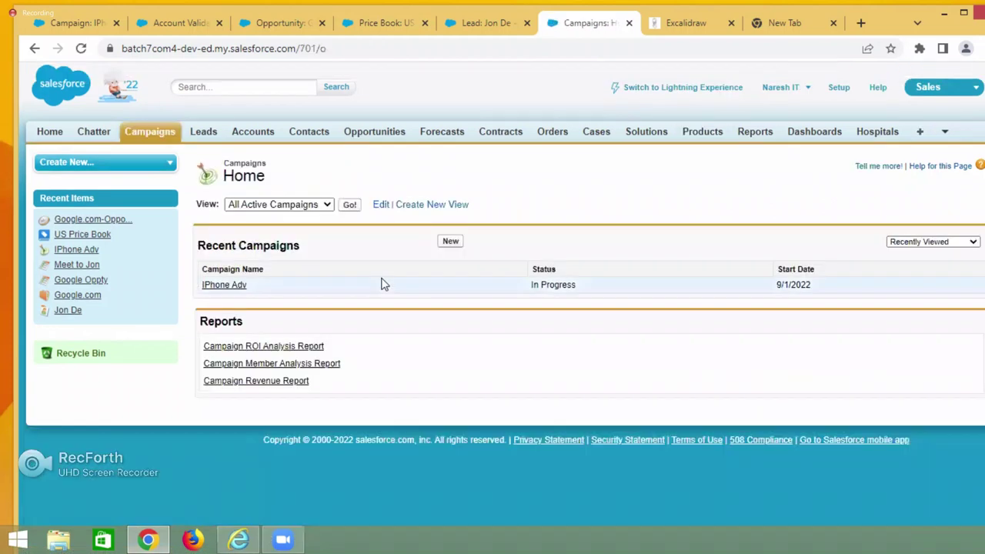
pyautogui.click(451, 242)
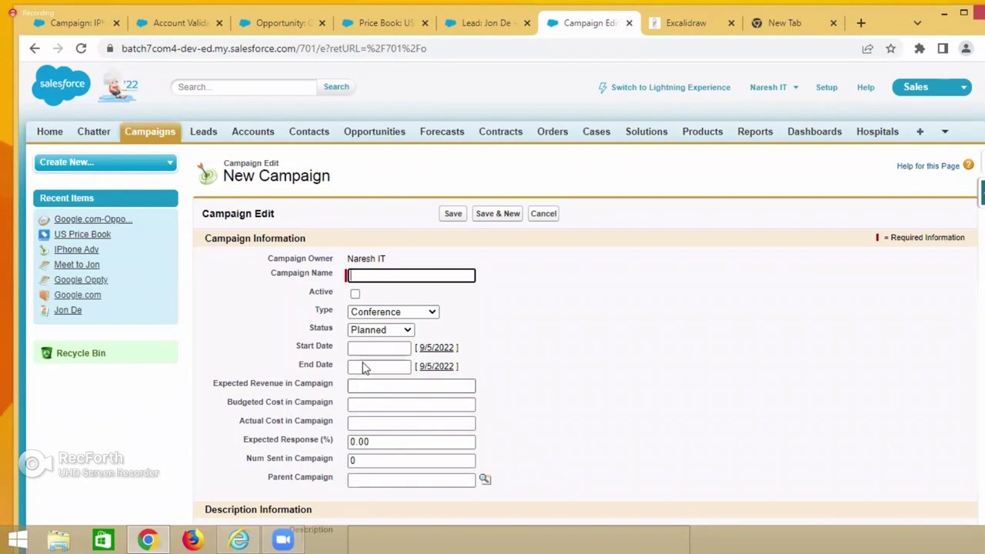
pyautogui.click(204, 133)
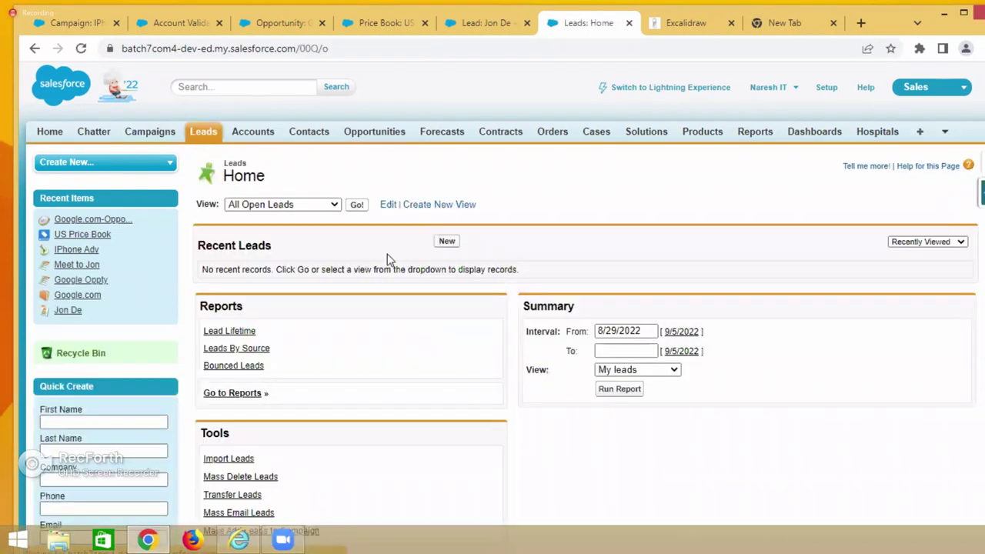
pyautogui.click(437, 246)
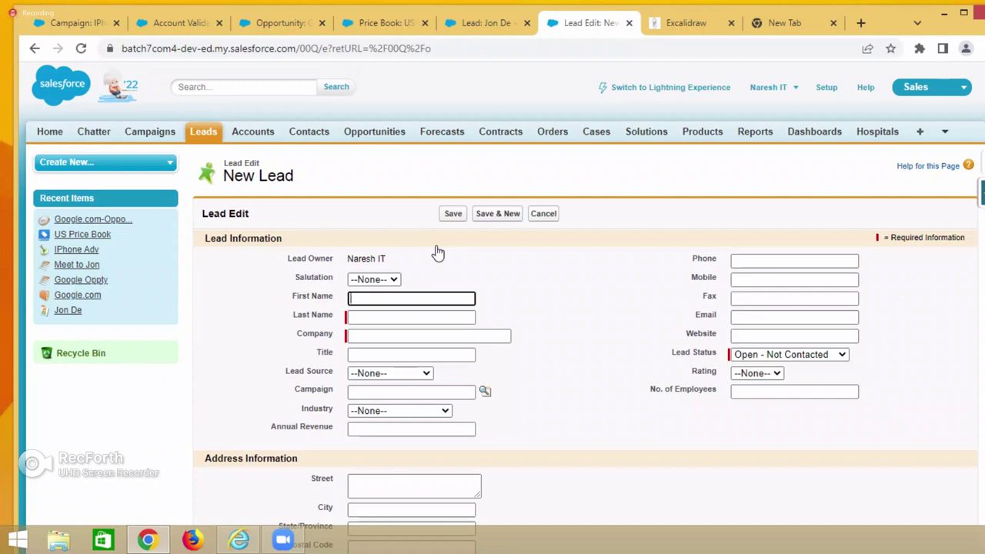
pyautogui.click(246, 132)
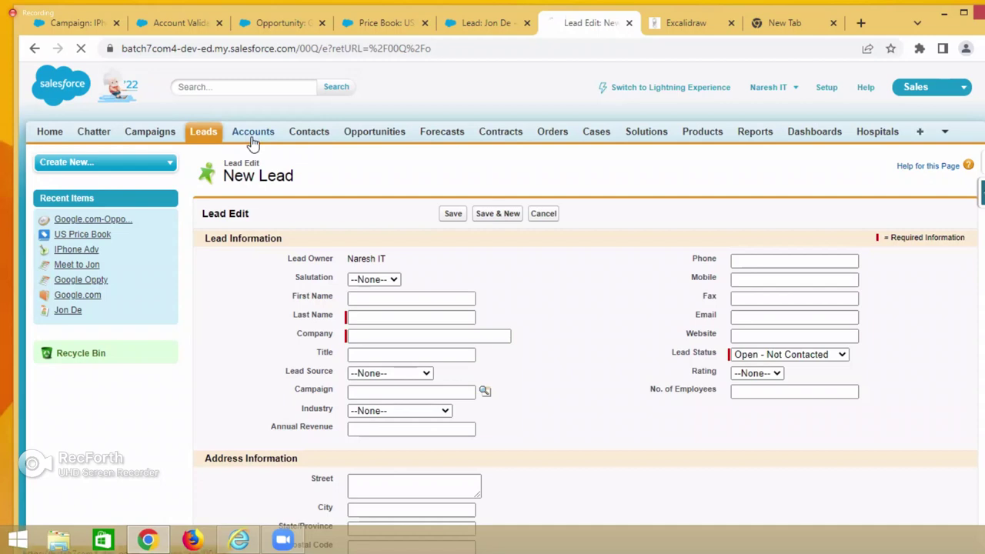
pyautogui.click(308, 132)
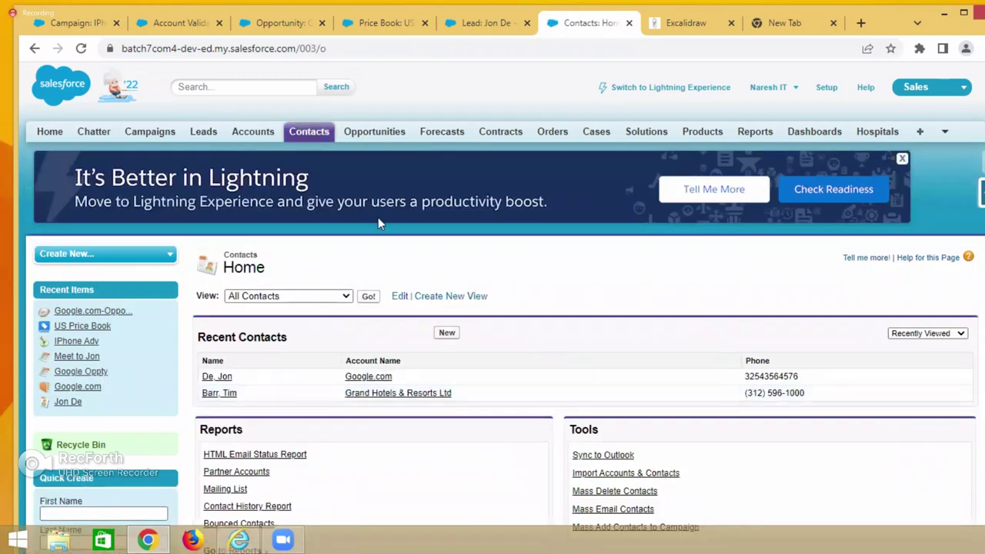
# Open Google.com-Opportunity and review its feed, product lines, amount and expected revenue
pyautogui.click(376, 134)
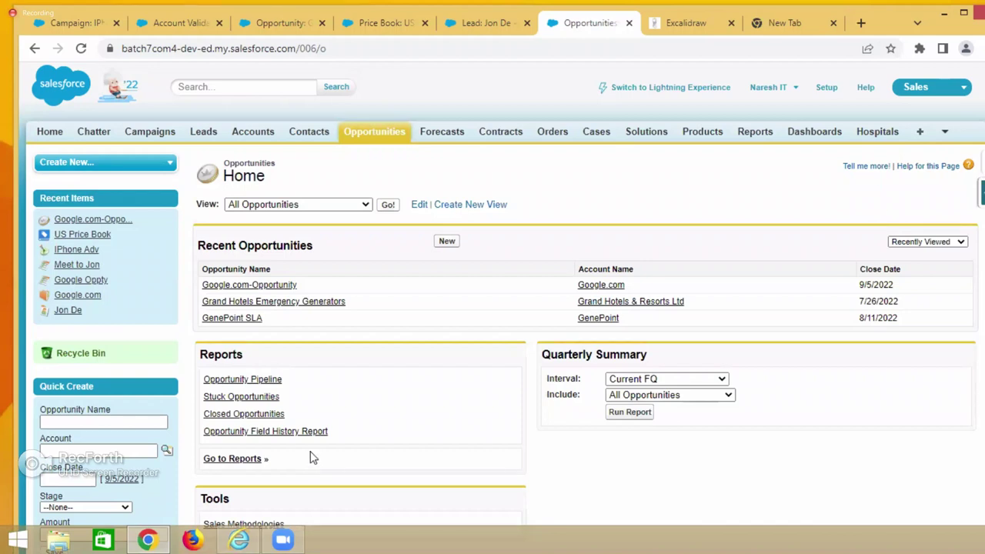
pyautogui.click(262, 287)
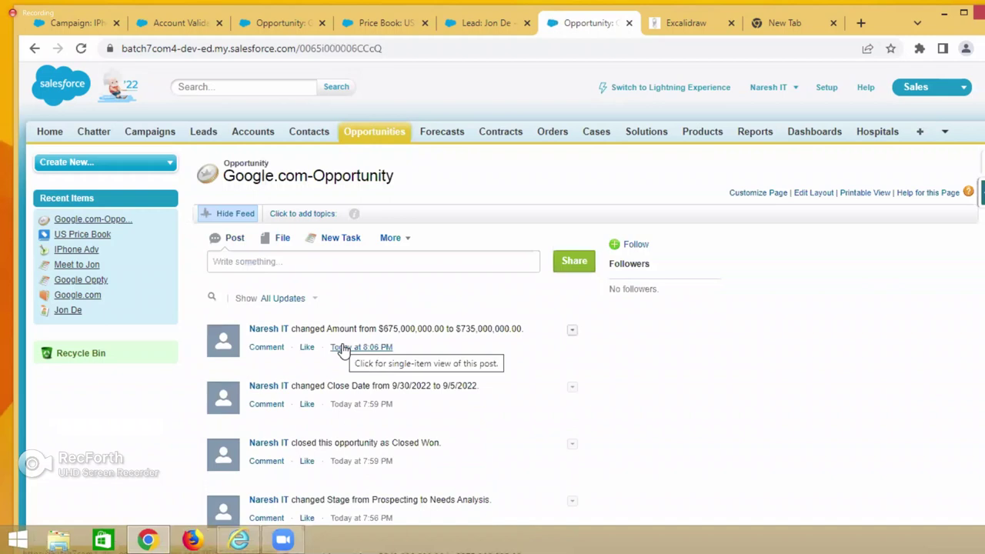
pyautogui.scroll(-10, 463, 293)
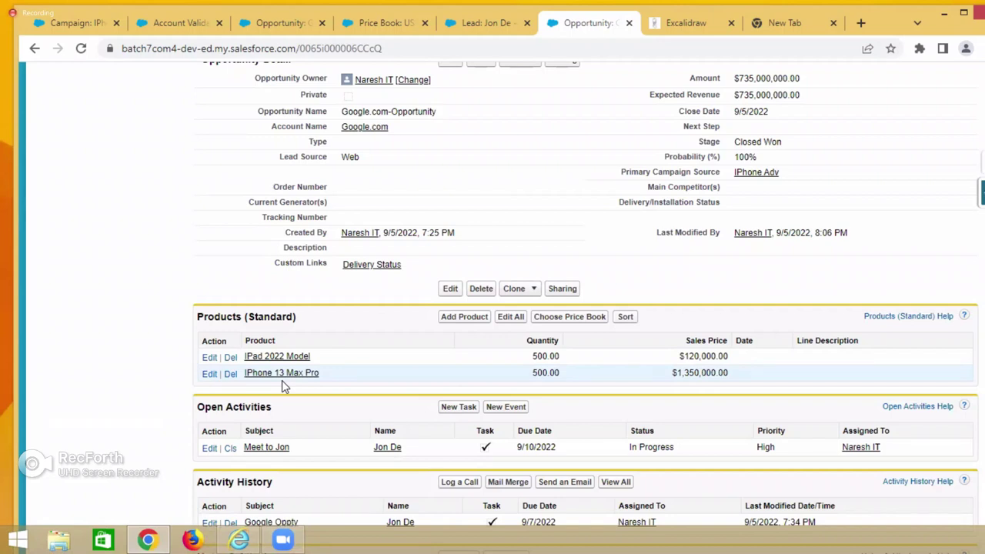
pyautogui.scroll(2, 753, 282)
pyautogui.scroll(3, 770, 282)
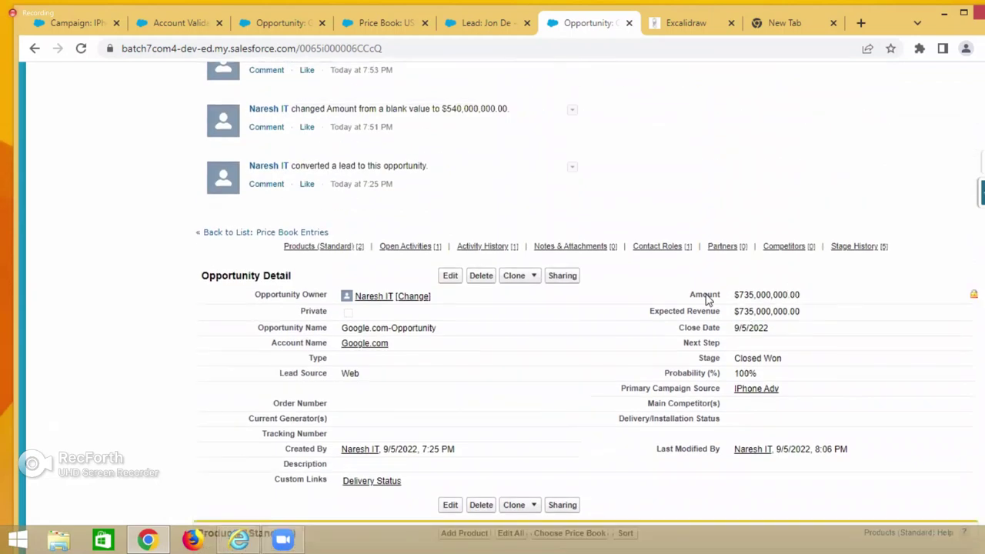
pyautogui.scroll(11, 708, 296)
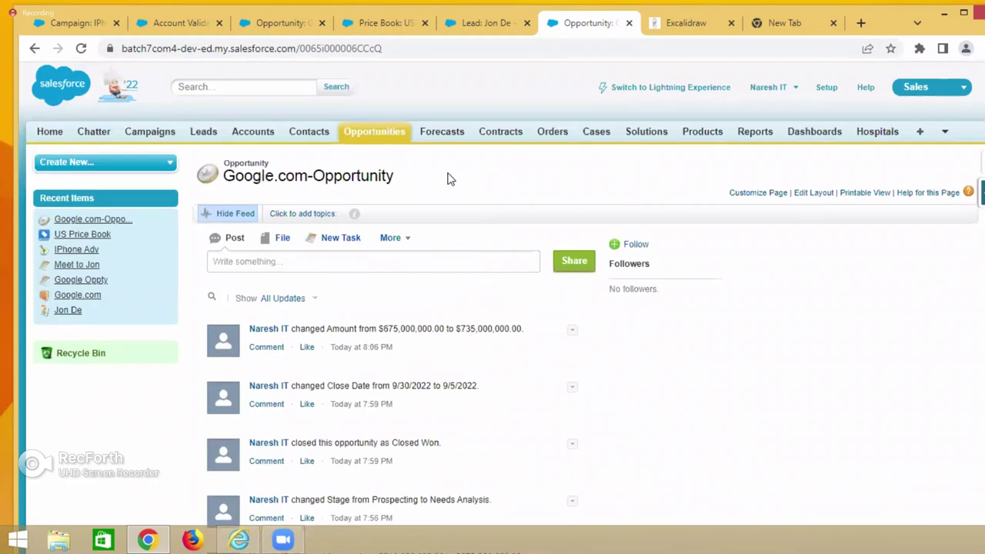
# Start a new opportunity in a separate browser tab and enter 76879 as its amount
pyautogui.rightClick(390, 133)
pyautogui.click(400, 140)
pyautogui.click(612, 23)
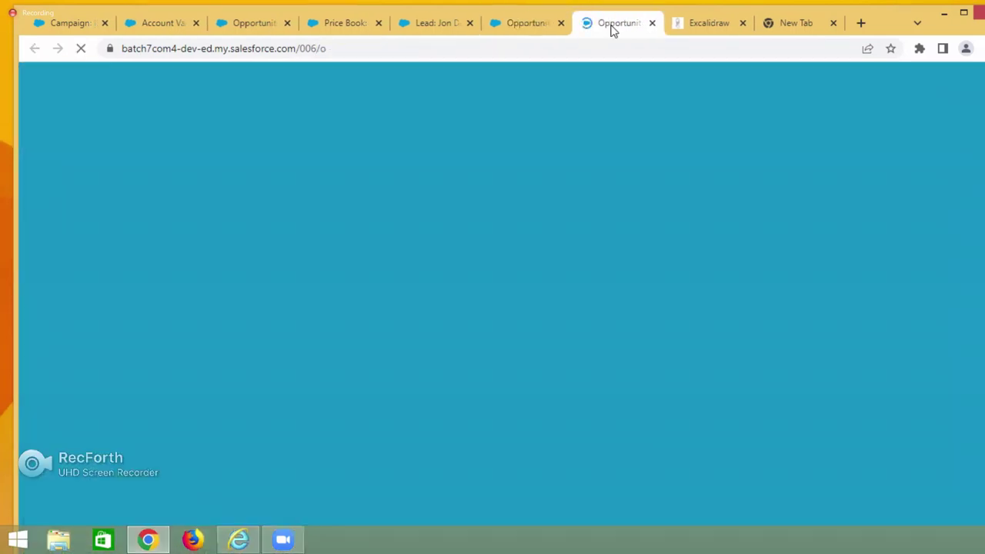
pyautogui.click(447, 242)
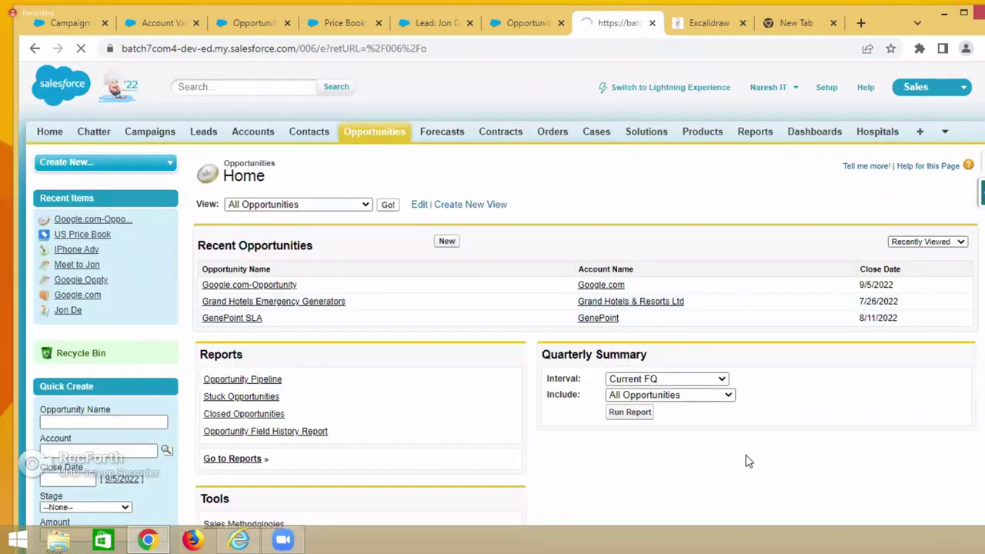
pyautogui.doubleClick(701, 259)
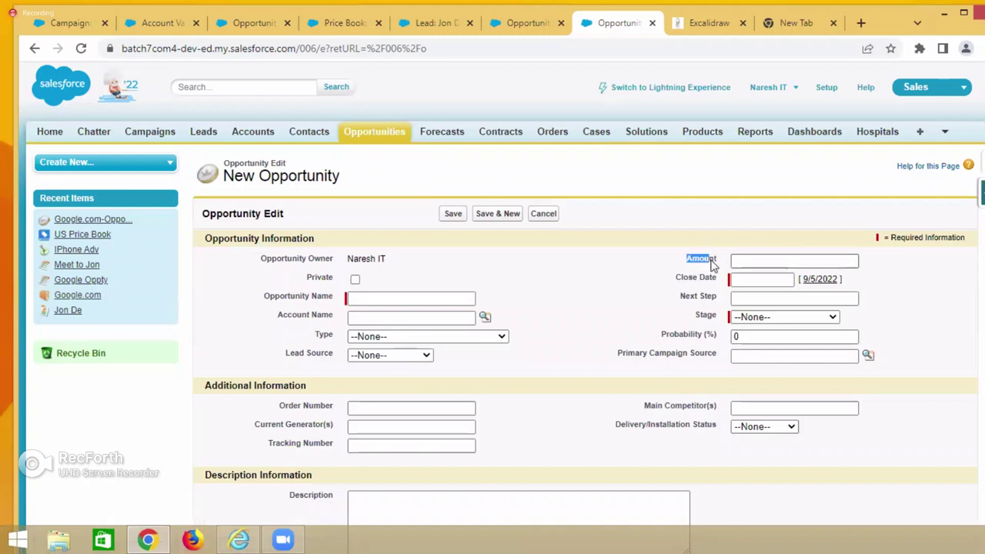
pyautogui.click(746, 261)
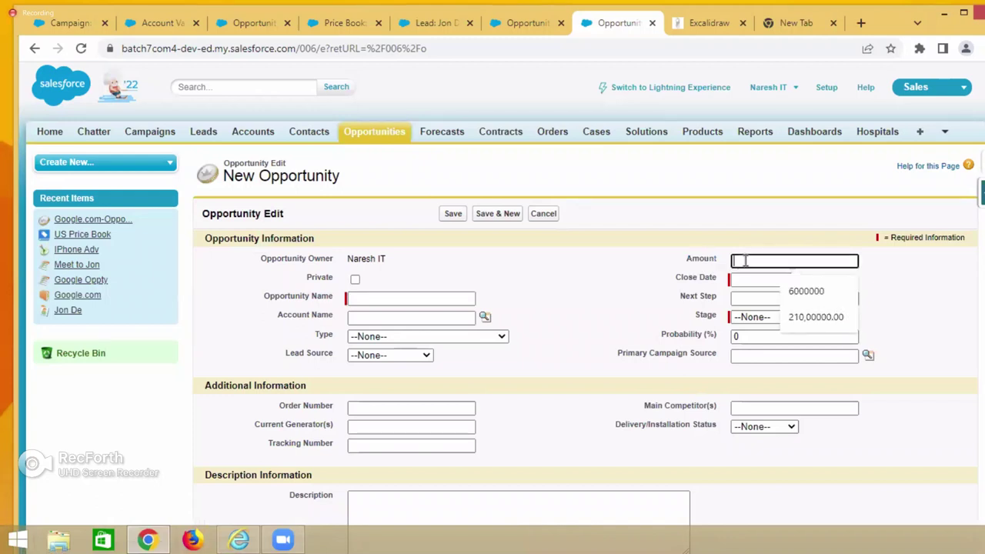
pyautogui.write('76379')
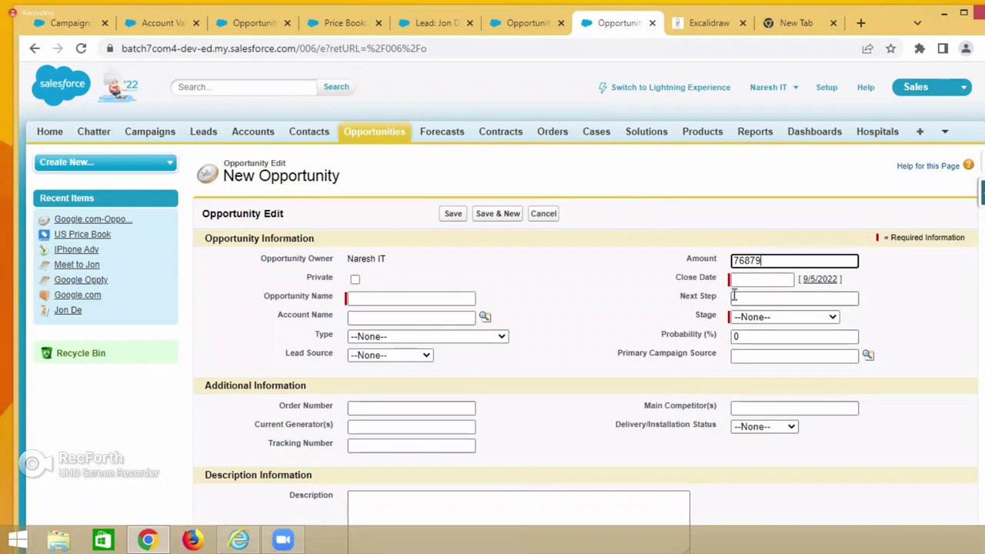
# Return to Google.com-Opportunity and check its amount against the product quantities and sales prices, along with its stage
pyautogui.click(523, 28)
pyautogui.scroll(-7, 711, 396)
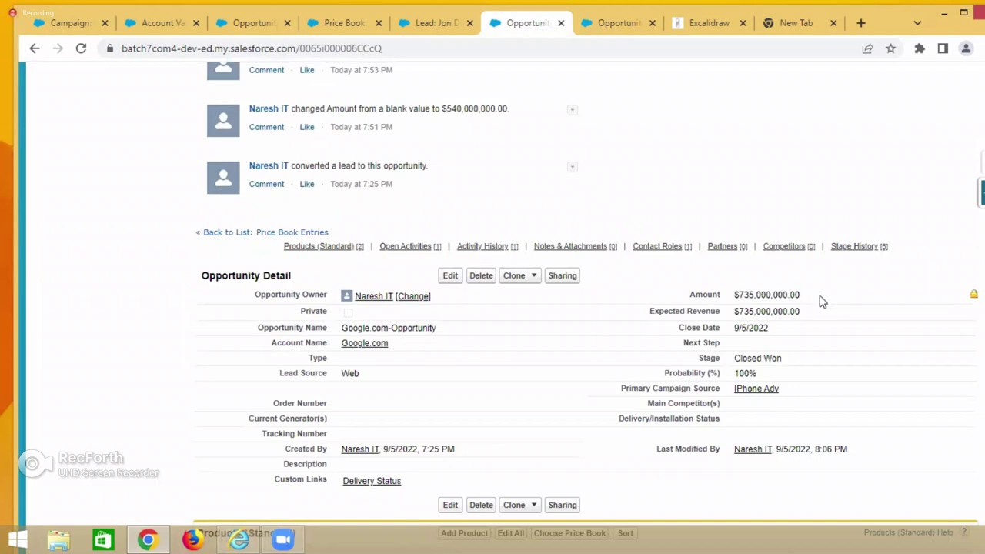
pyautogui.scroll(-3, 770, 317)
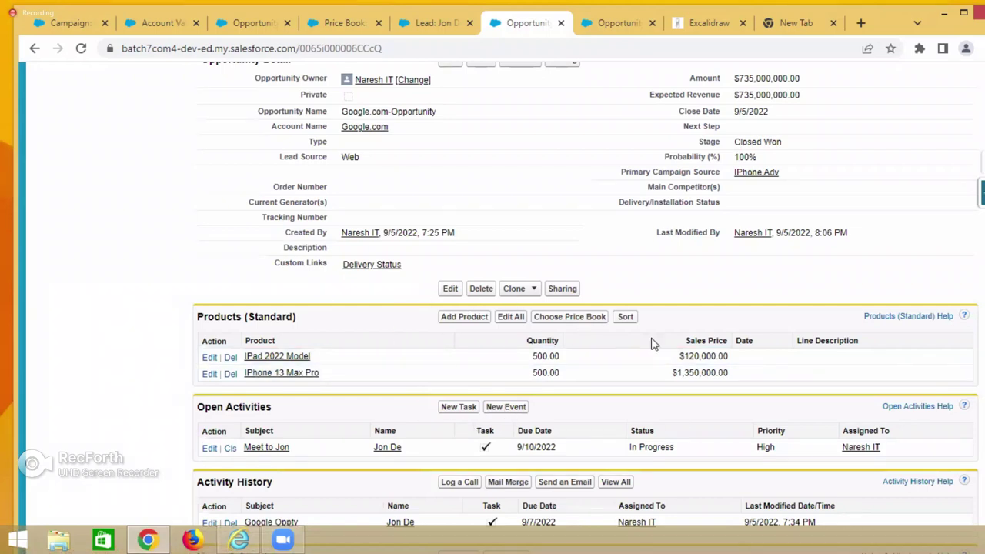
pyautogui.scroll(2, 675, 254)
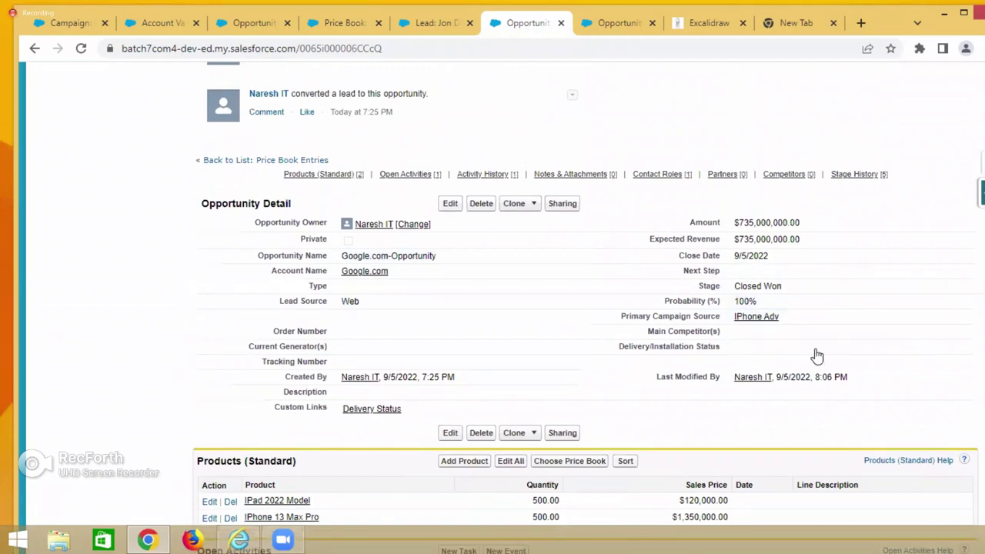
pyautogui.scroll(-2, 555, 362)
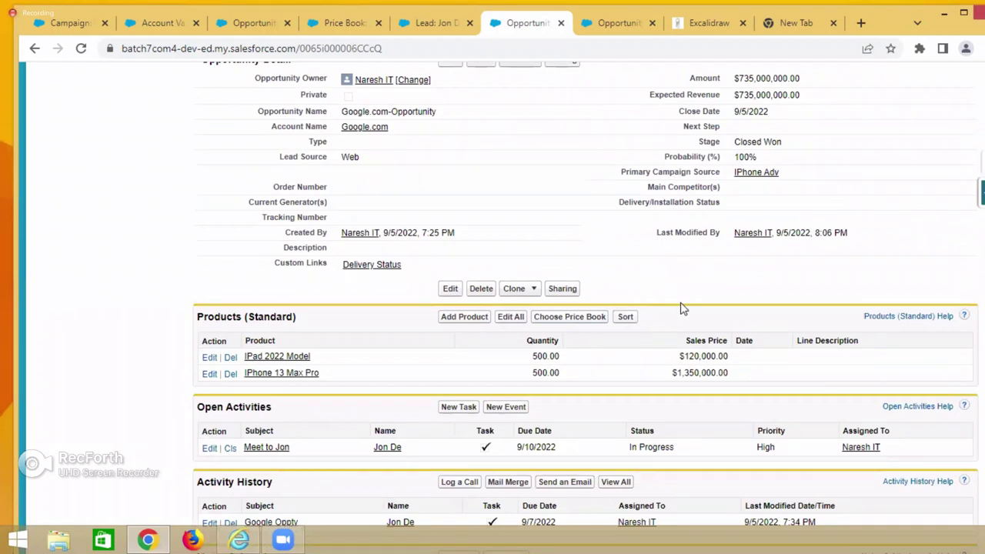
pyautogui.scroll(1, 765, 258)
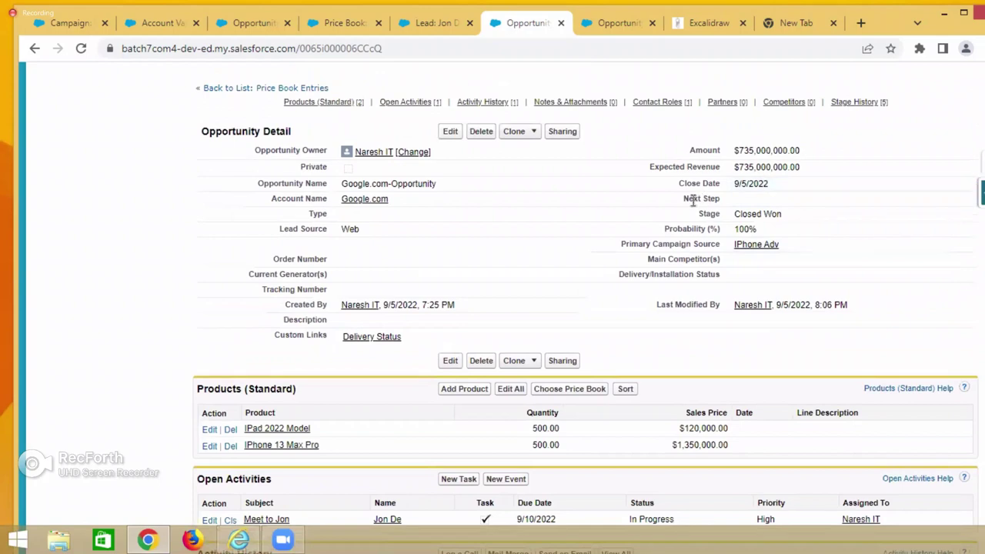
pyautogui.moveTo(701, 213); pyautogui.dragTo(796, 216)
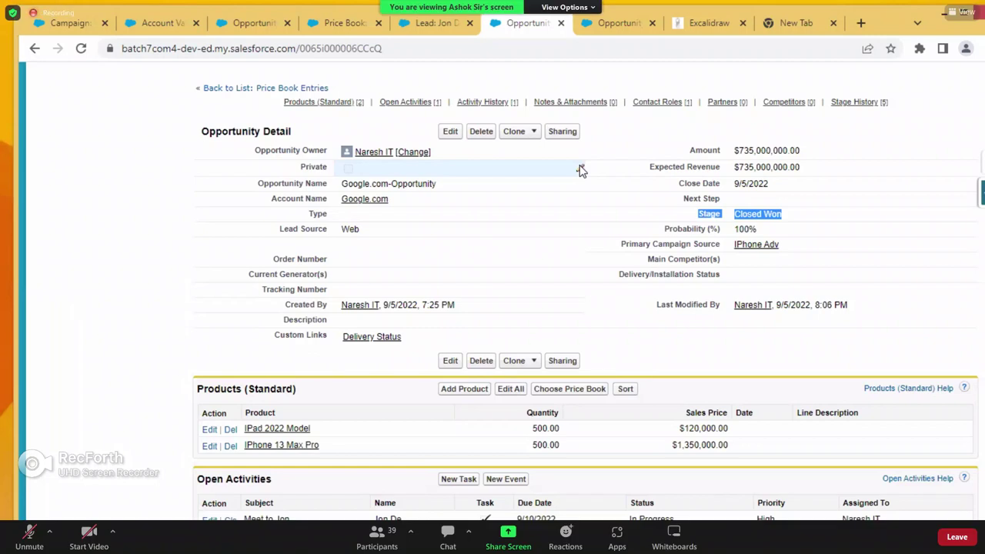
# Exit the full-screen view of the shared screen and leave the Zoom meeting
pyautogui.press('Escape')
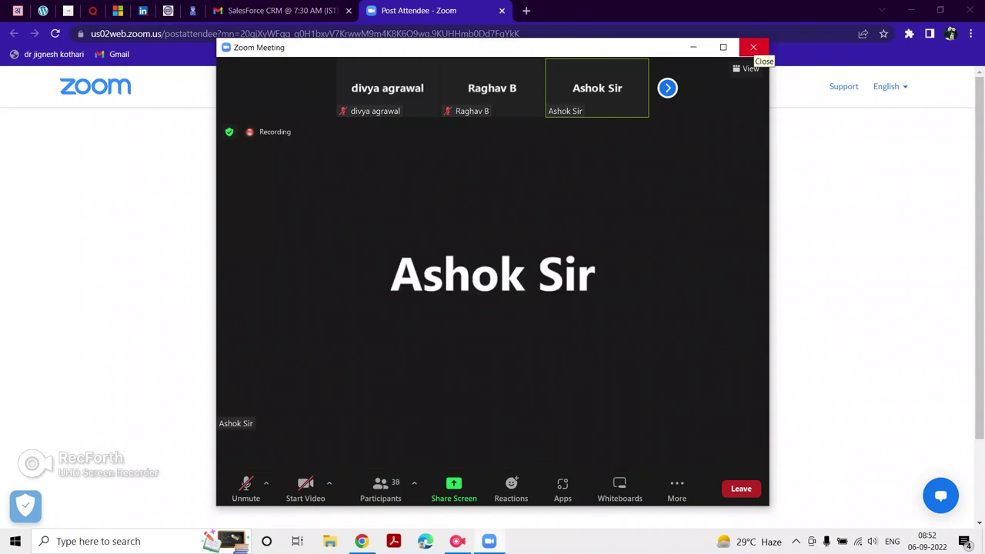
pyautogui.click(754, 47)
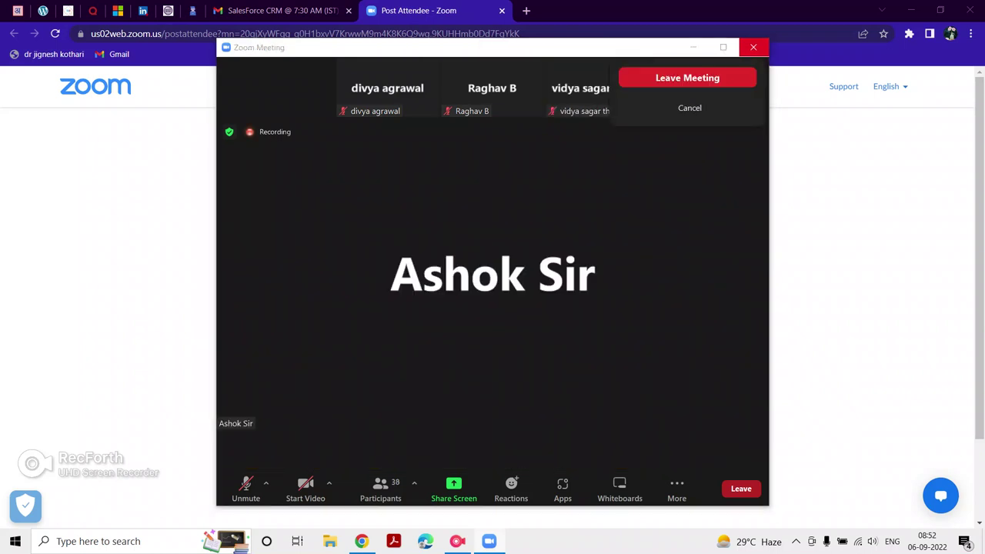
pyautogui.click(687, 78)
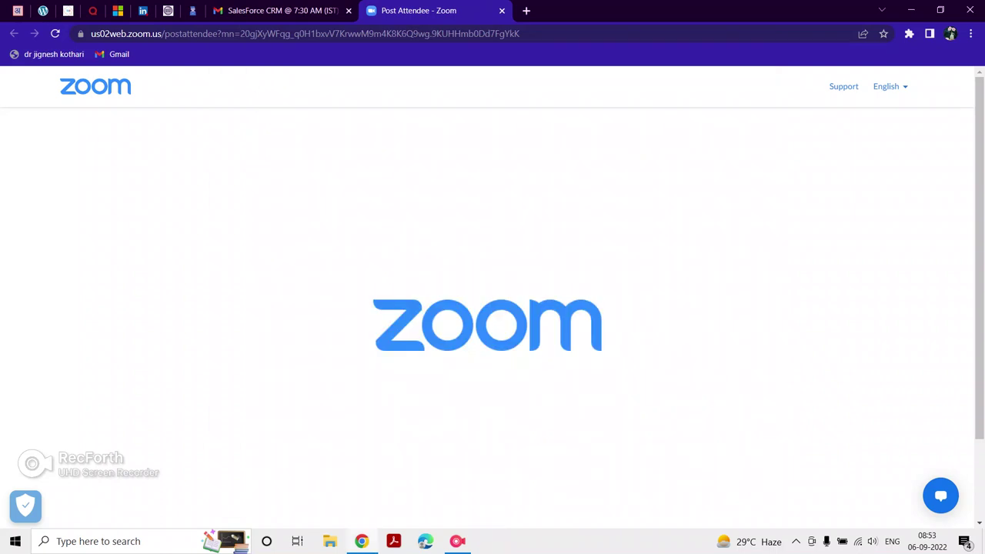